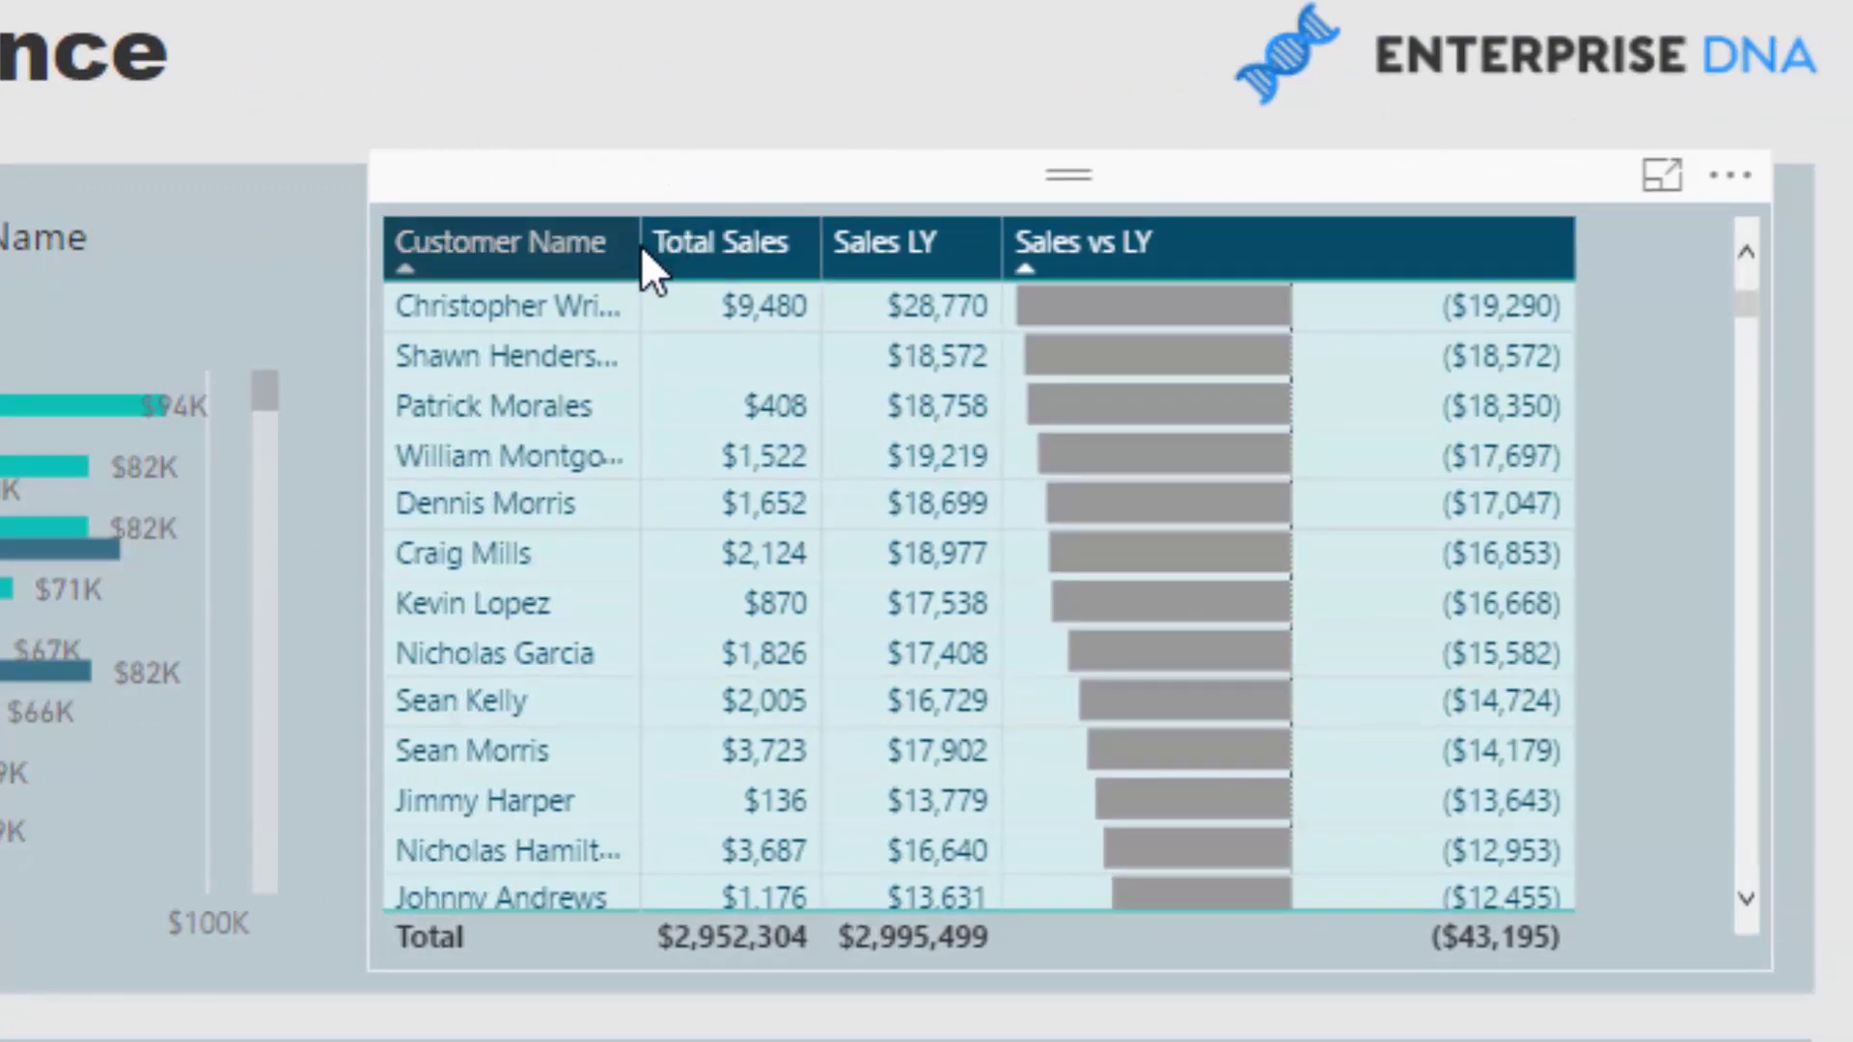
Step: Widen the Customer Name column in the Florida customer table so that full names fit
left_click_drag(640, 245, 692, 246)
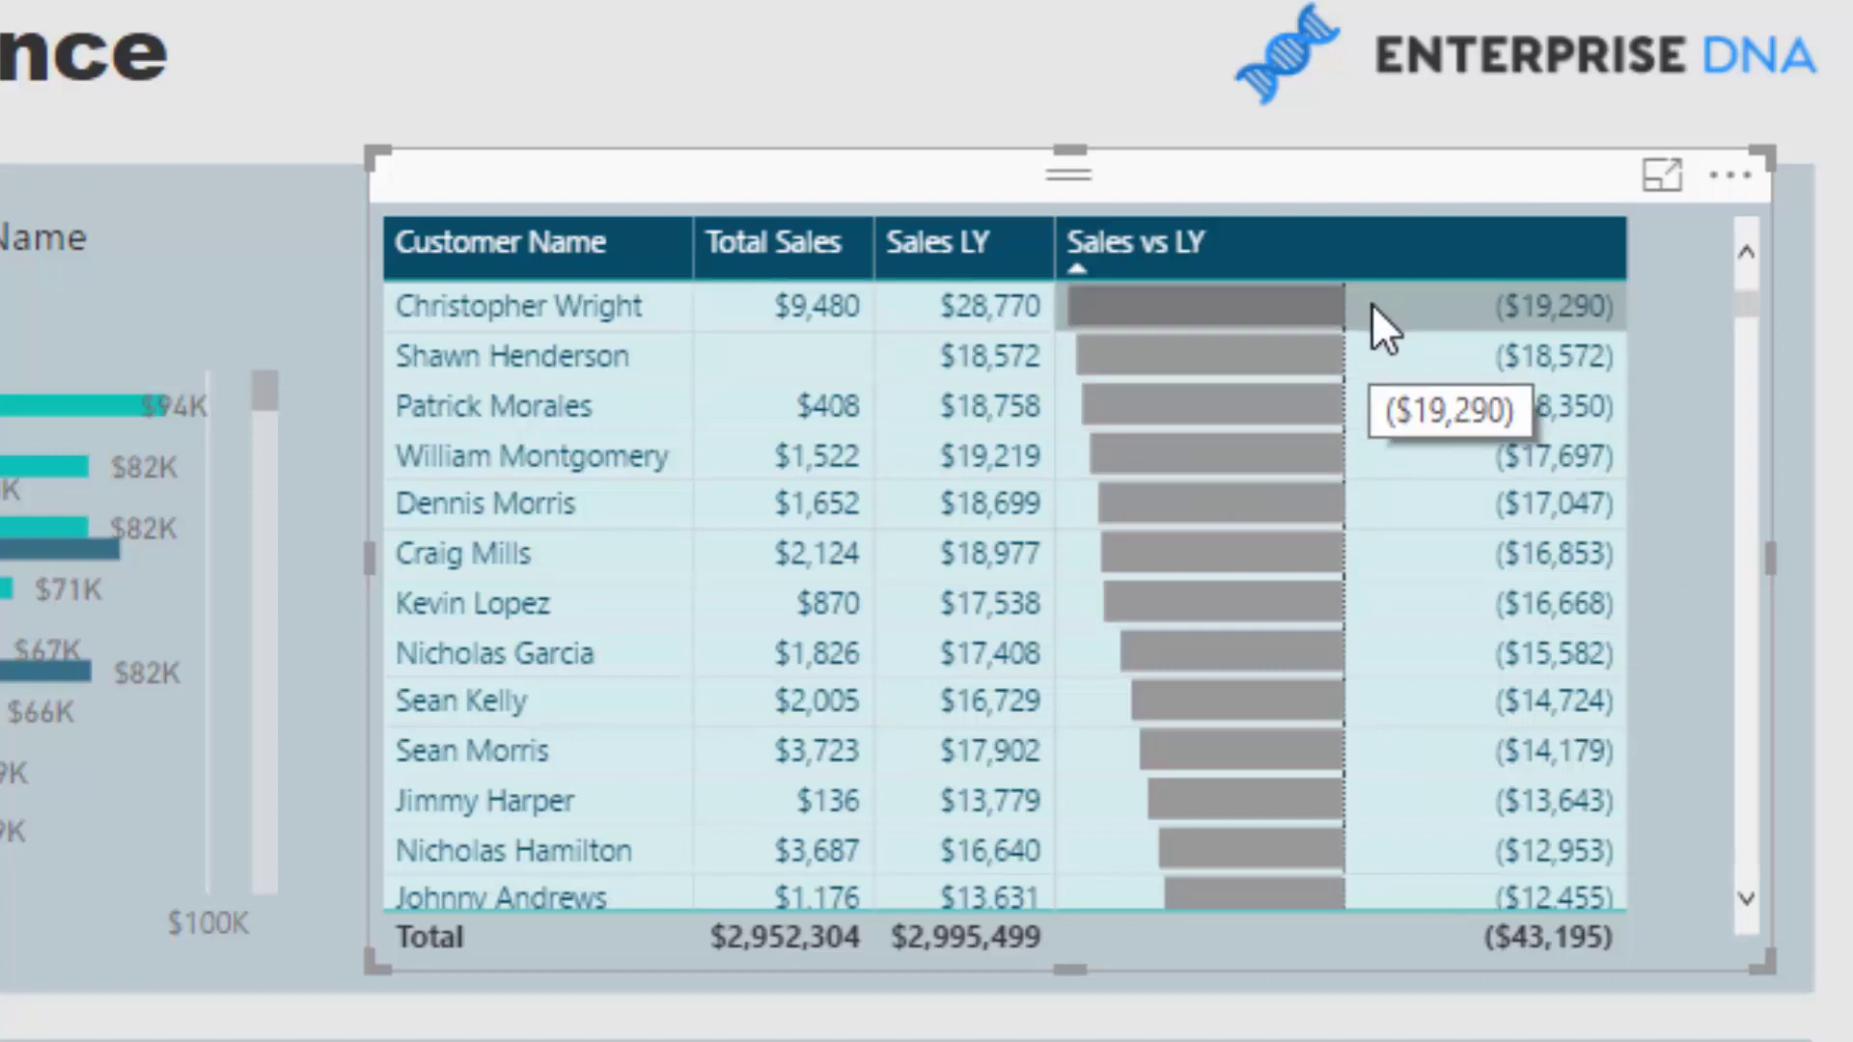
Step: Examine the Sales vs LY column across the whole Florida customer list, from the largest declines to the largest gains
scroll(1404, 377, "down", 3)
scroll(1394, 386, "down", 2)
mouse_move(1730, 318)
left_mouse_down()
mouse_move(1739, 386)
mouse_move(1736, 326)
left_mouse_up()
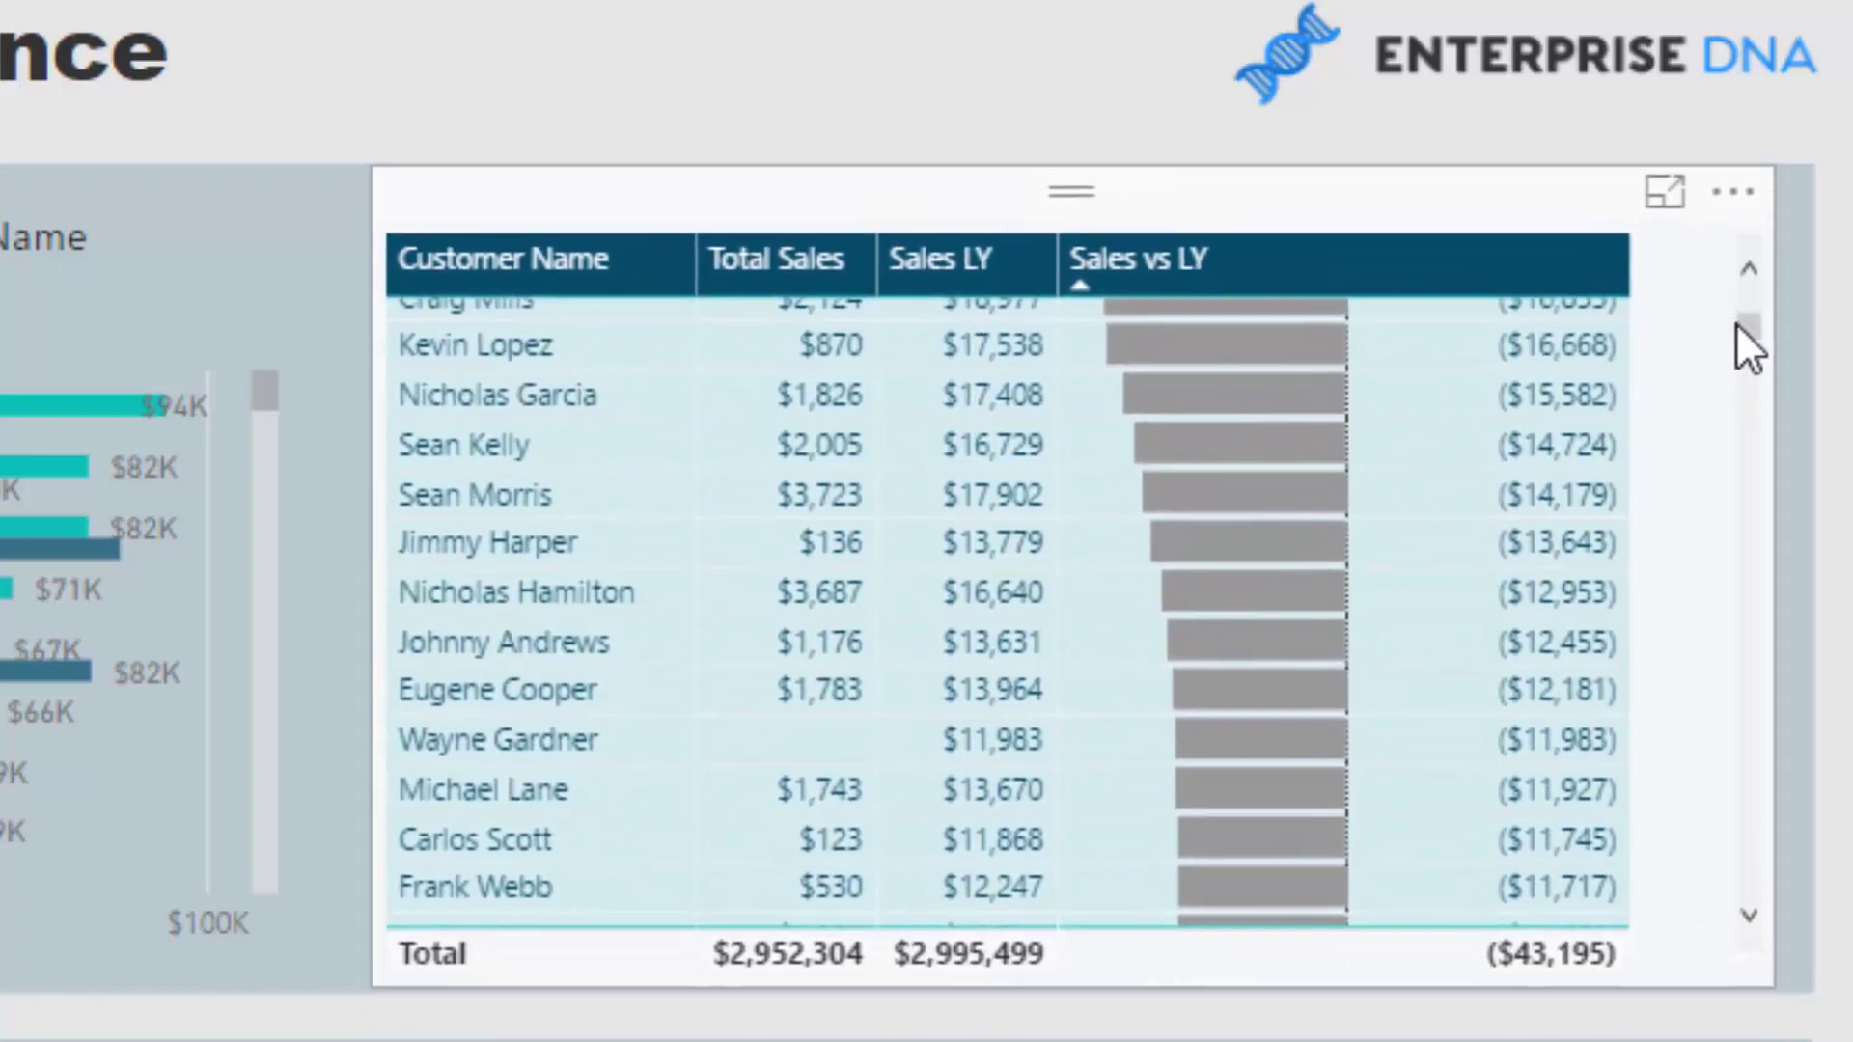
scroll(1721, 401, "down", 20)
left_click_drag(1753, 425, 1751, 899)
scroll(1654, 761, "down", 20)
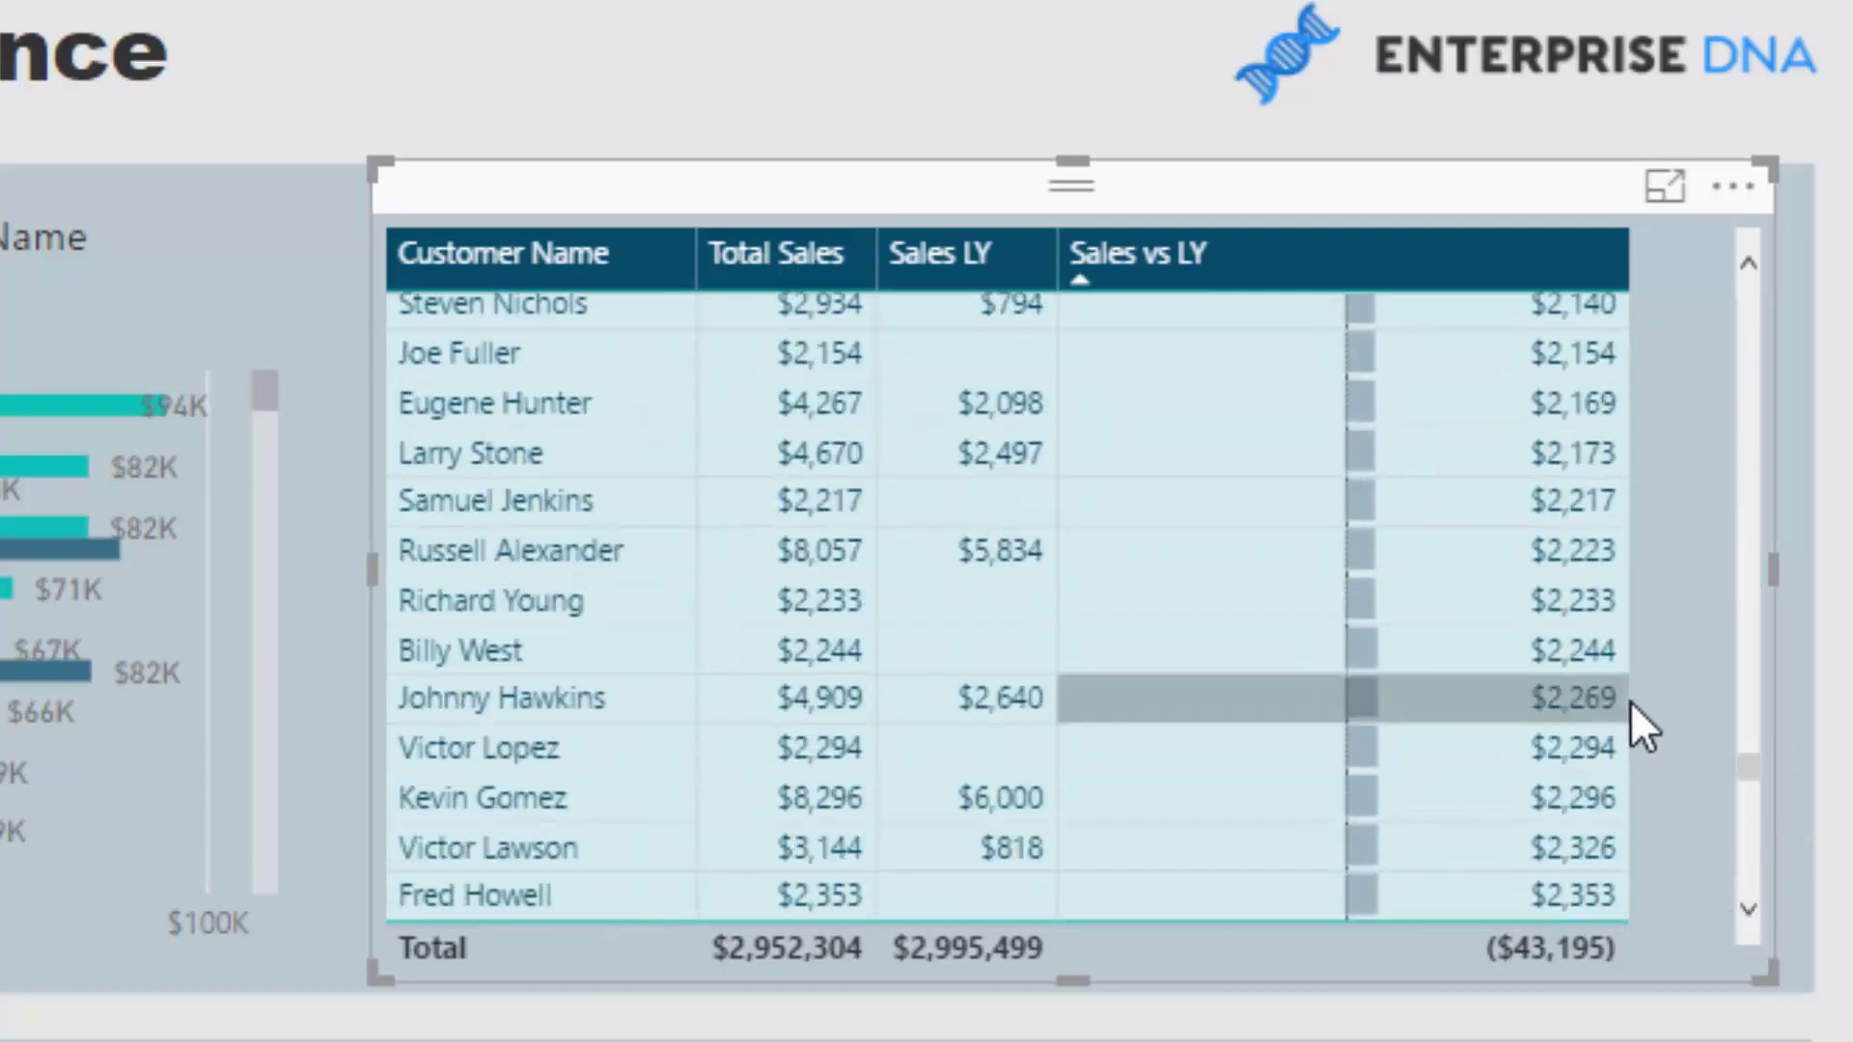
left_click_drag(1750, 764, 1747, 882)
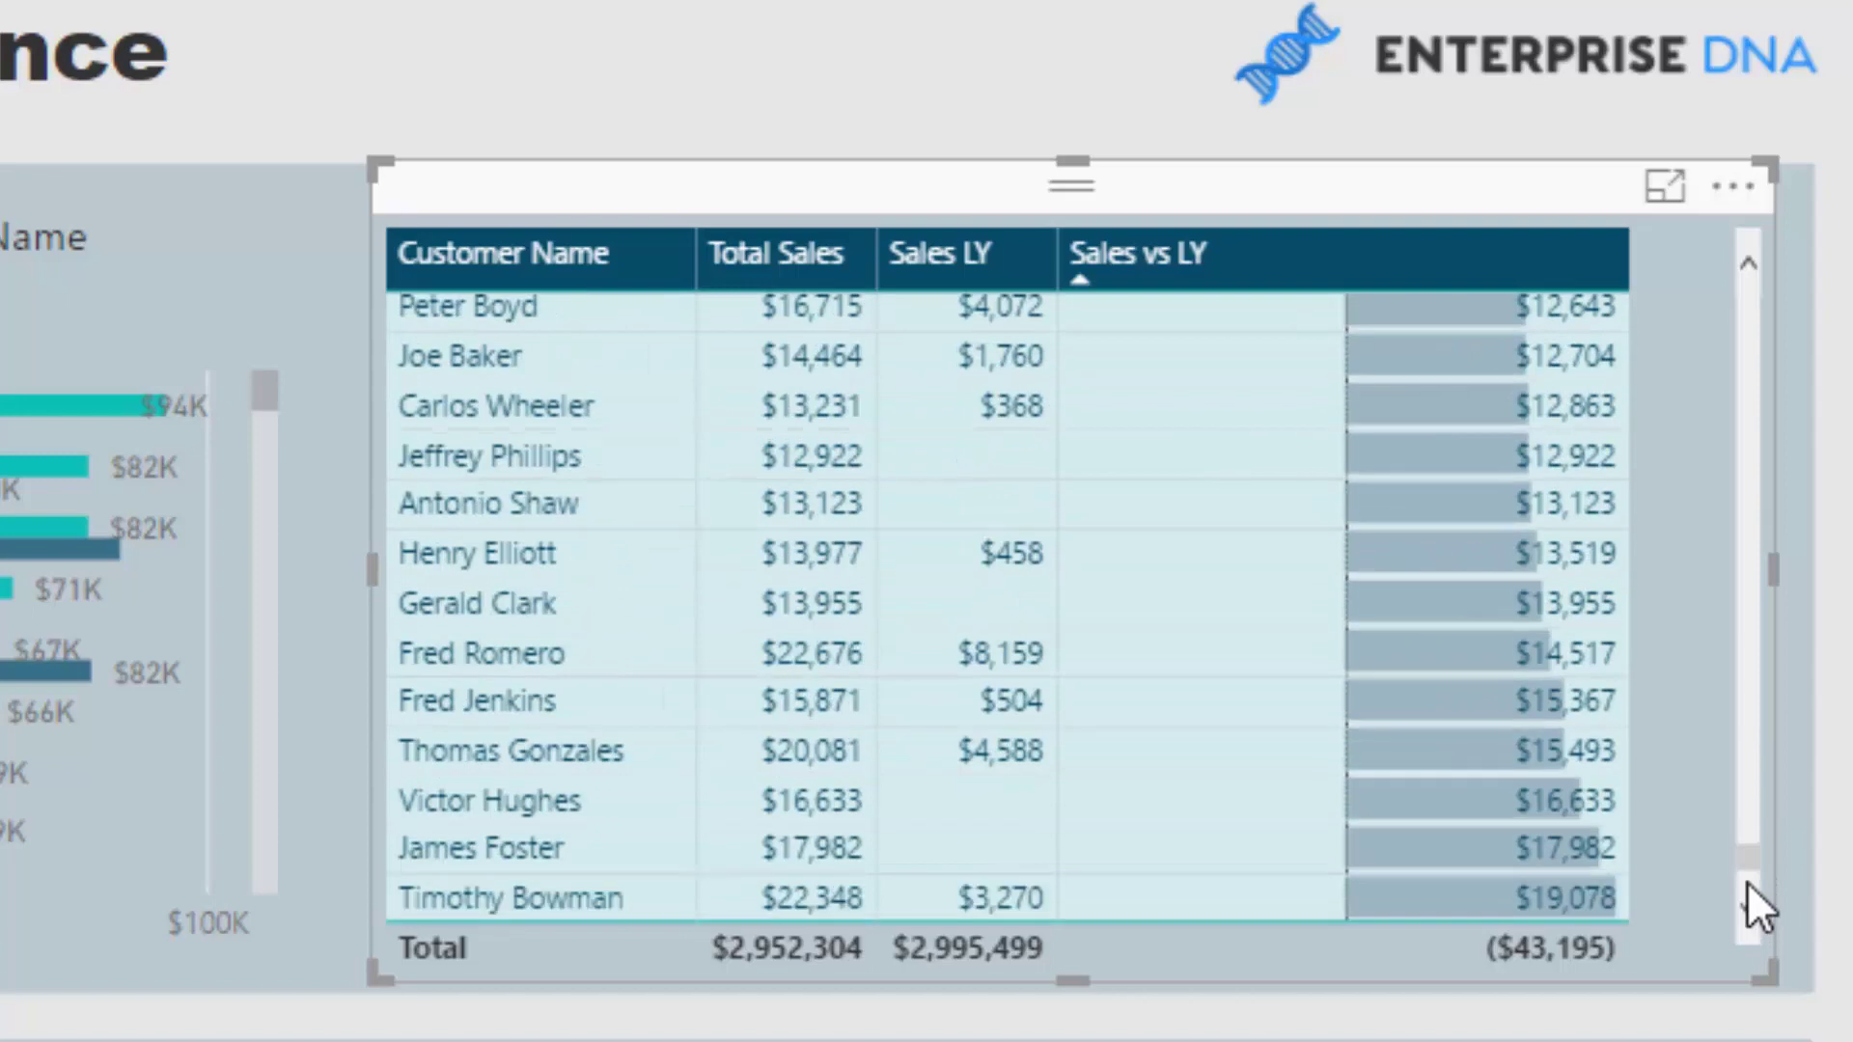
mouse_move(1602, 533)
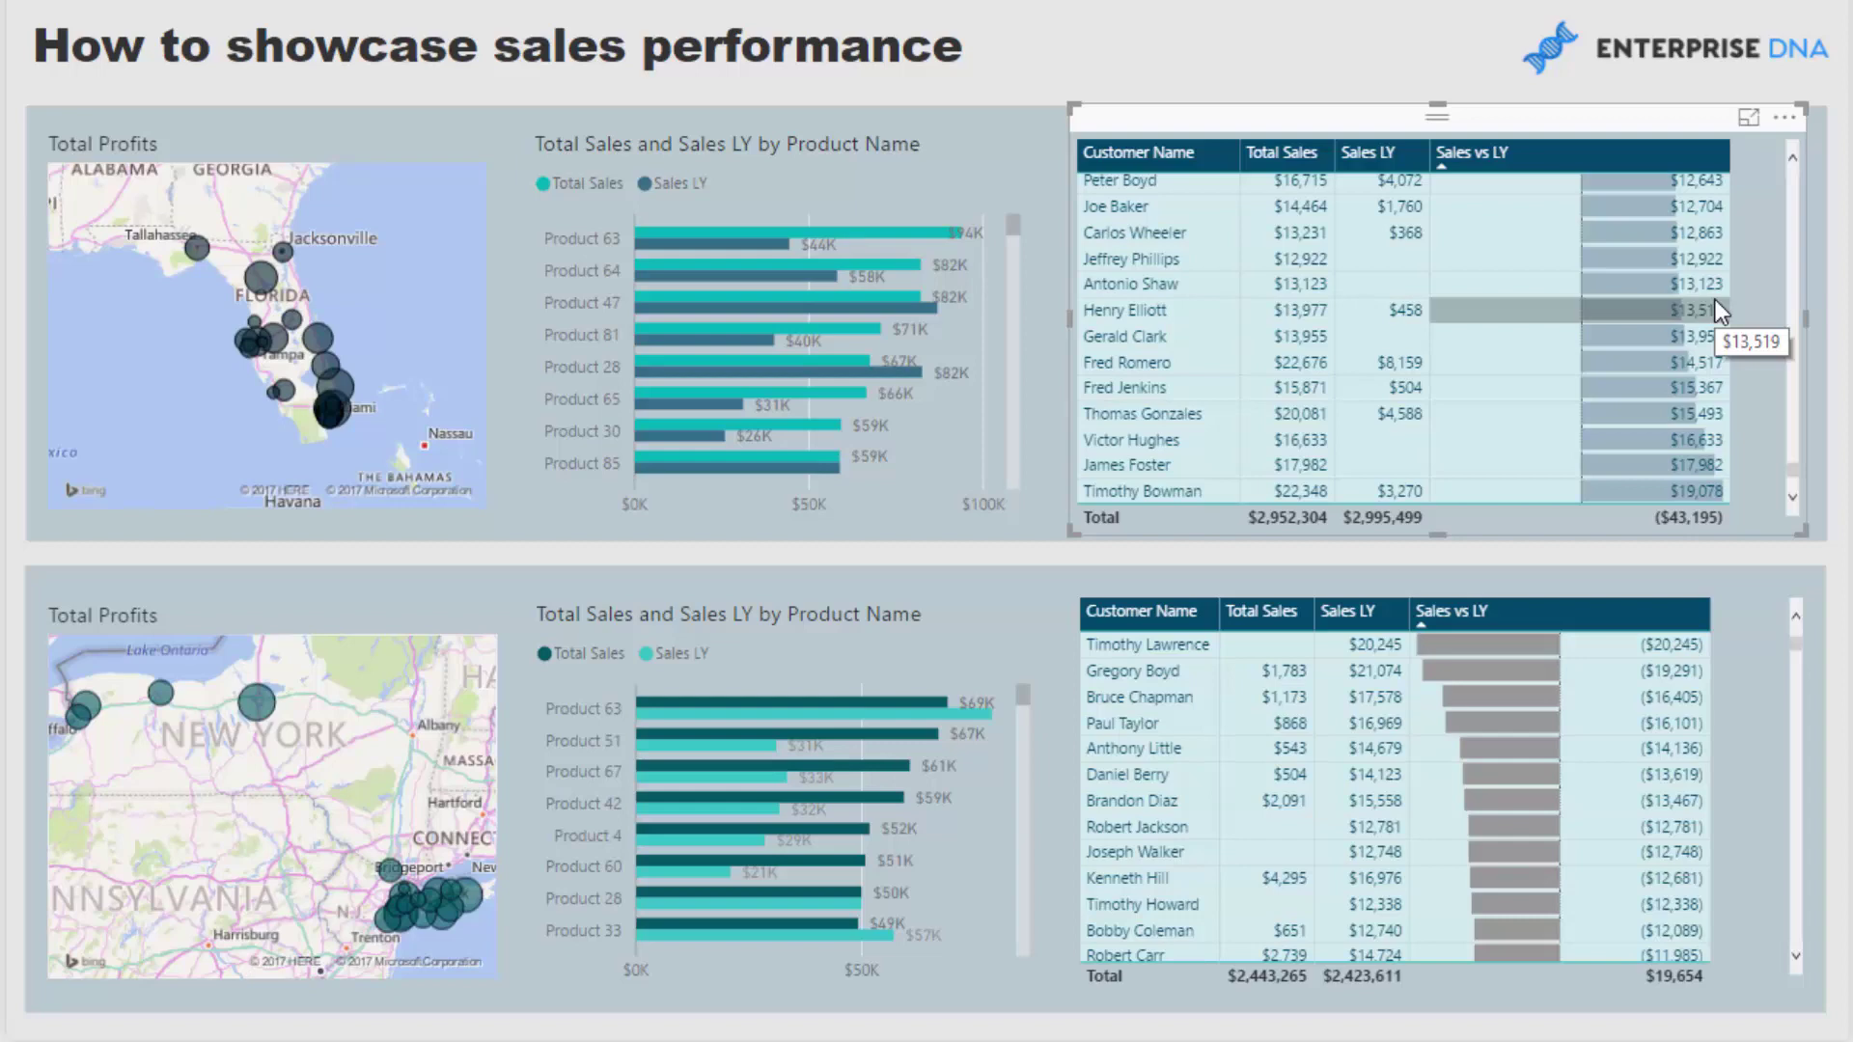
scroll(1357, 365, "up", 10)
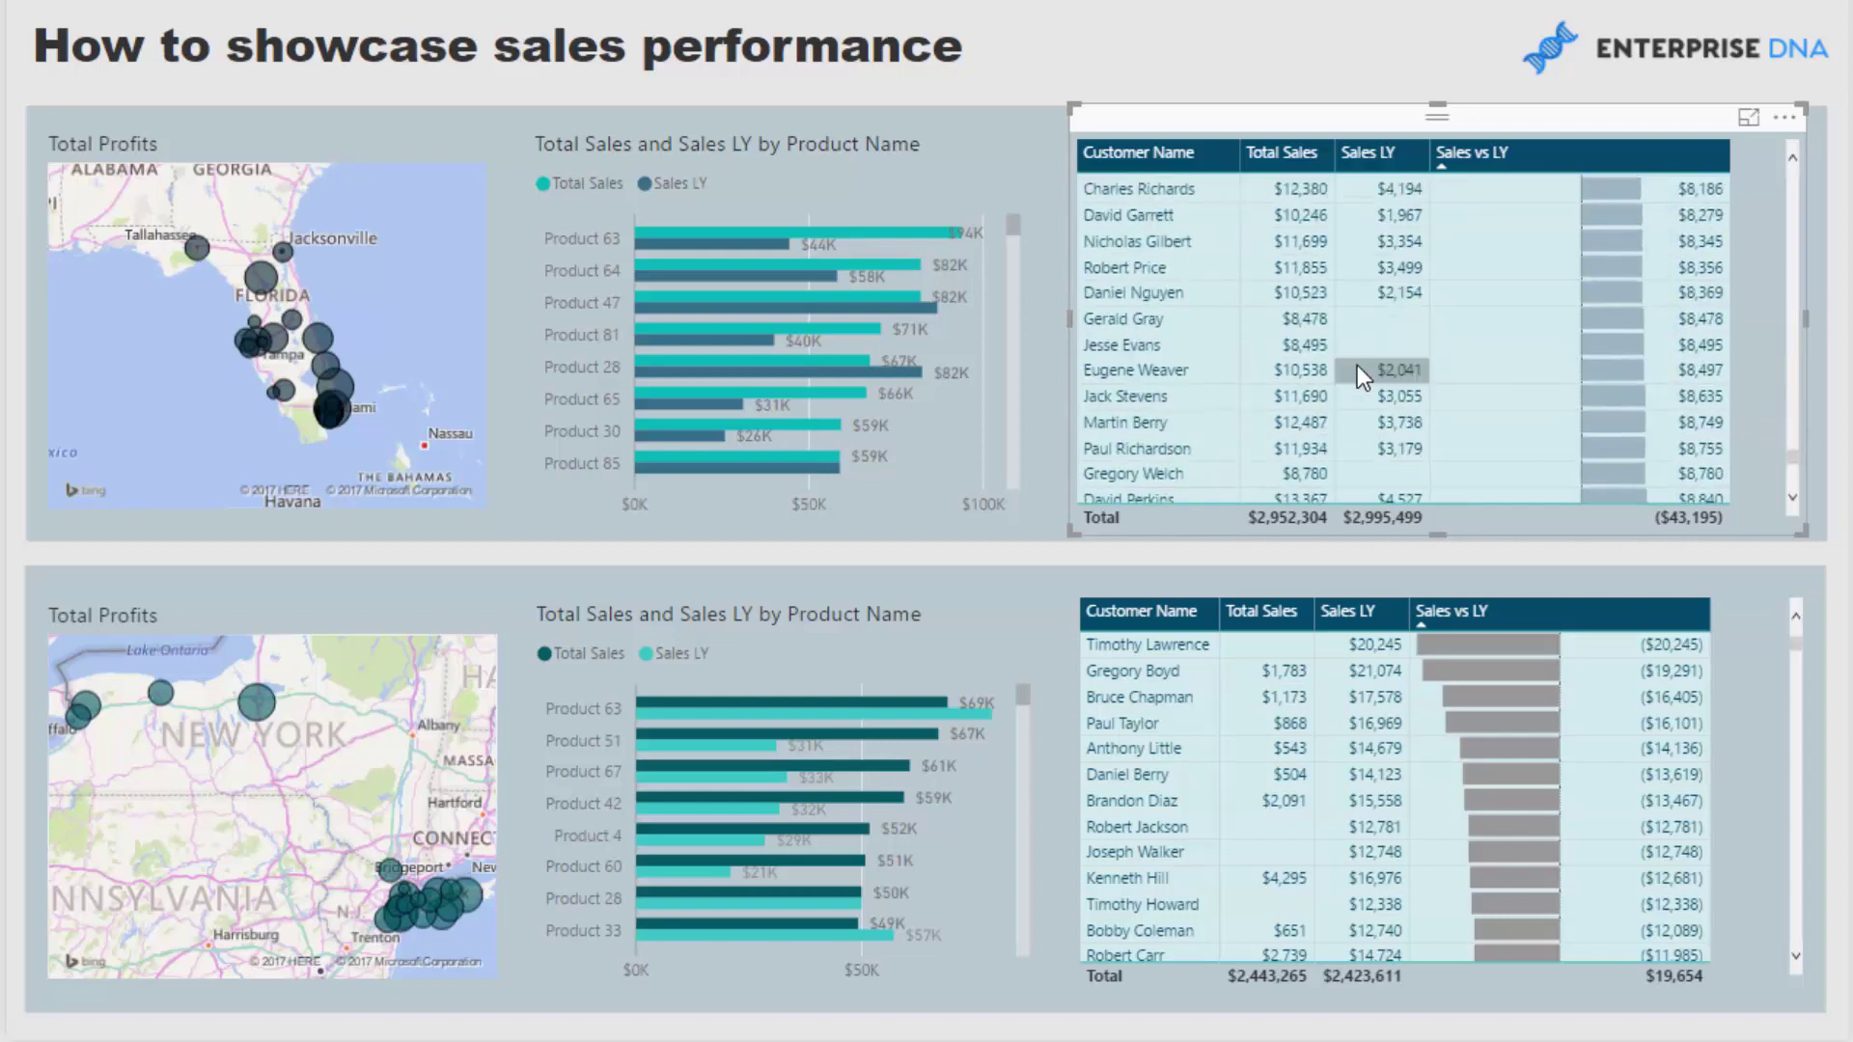
left_click_drag(1793, 436, 1789, 169)
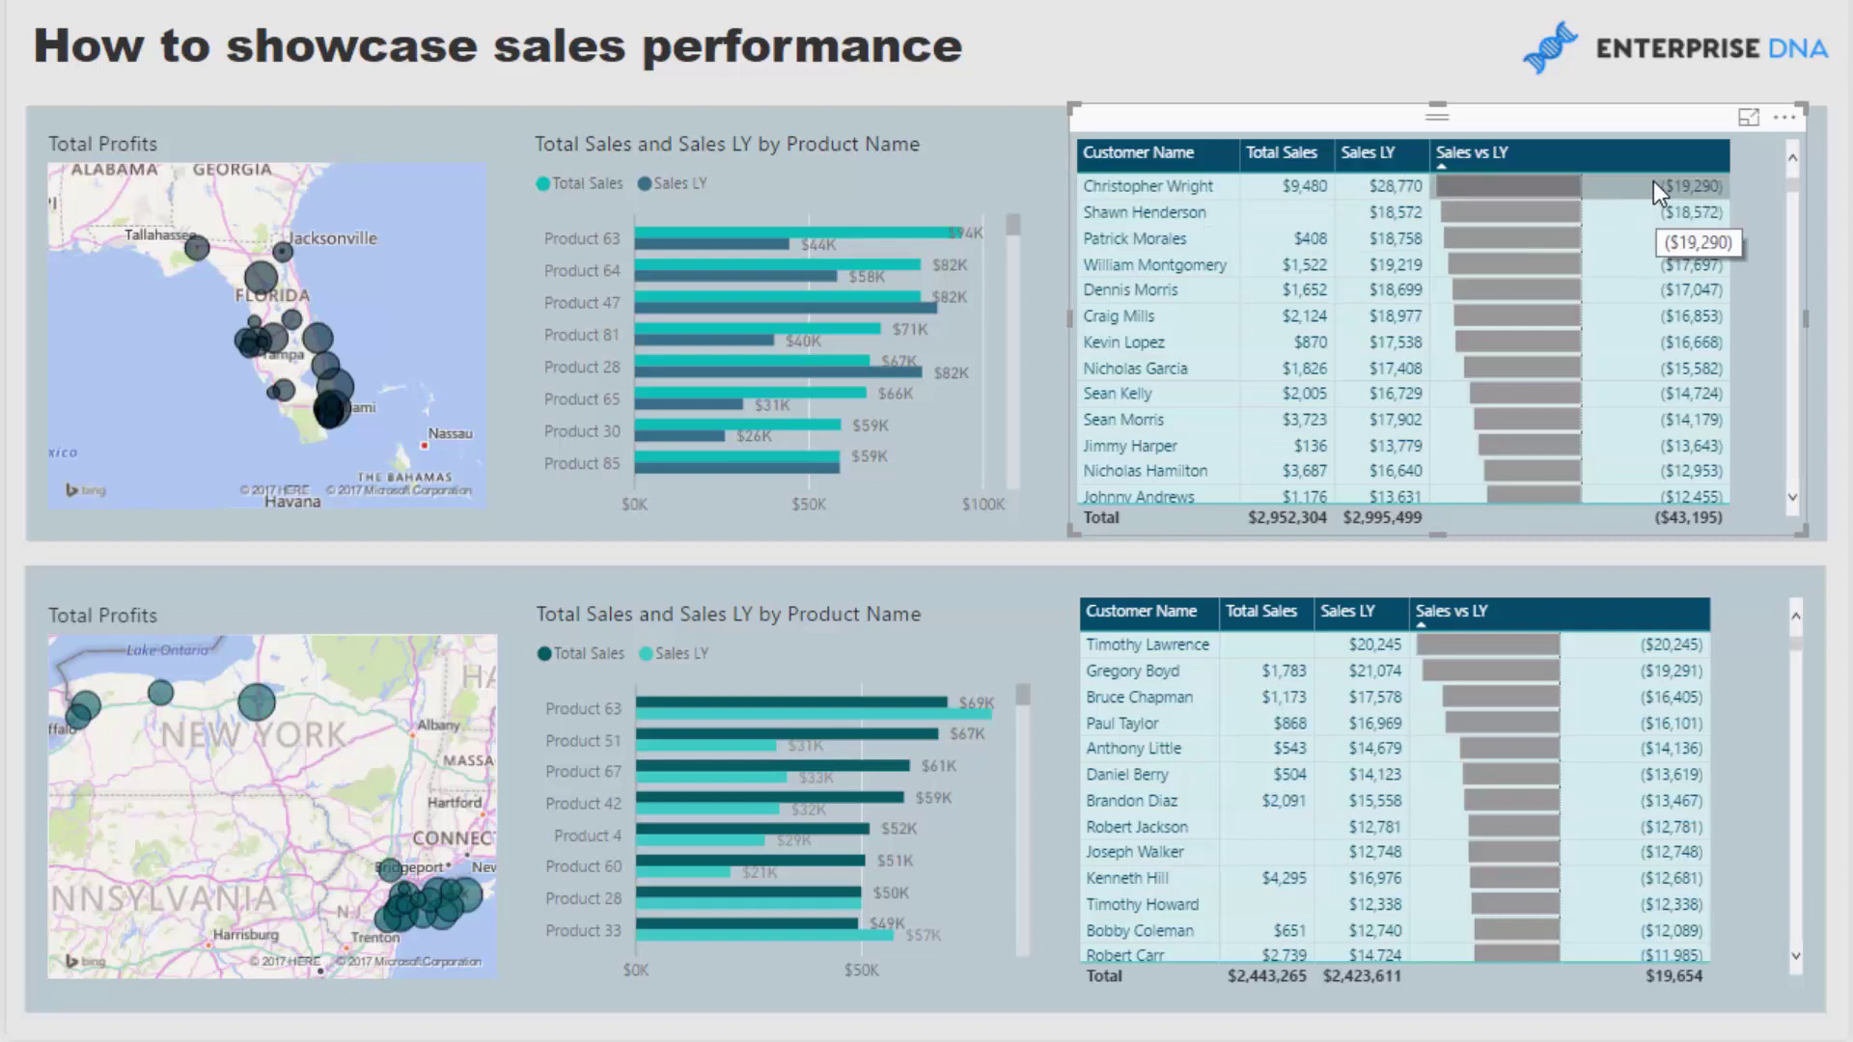
Step: Filter the Florida map and product chart by the first three customers one at a time, and clear the selection
left_click(1363, 185)
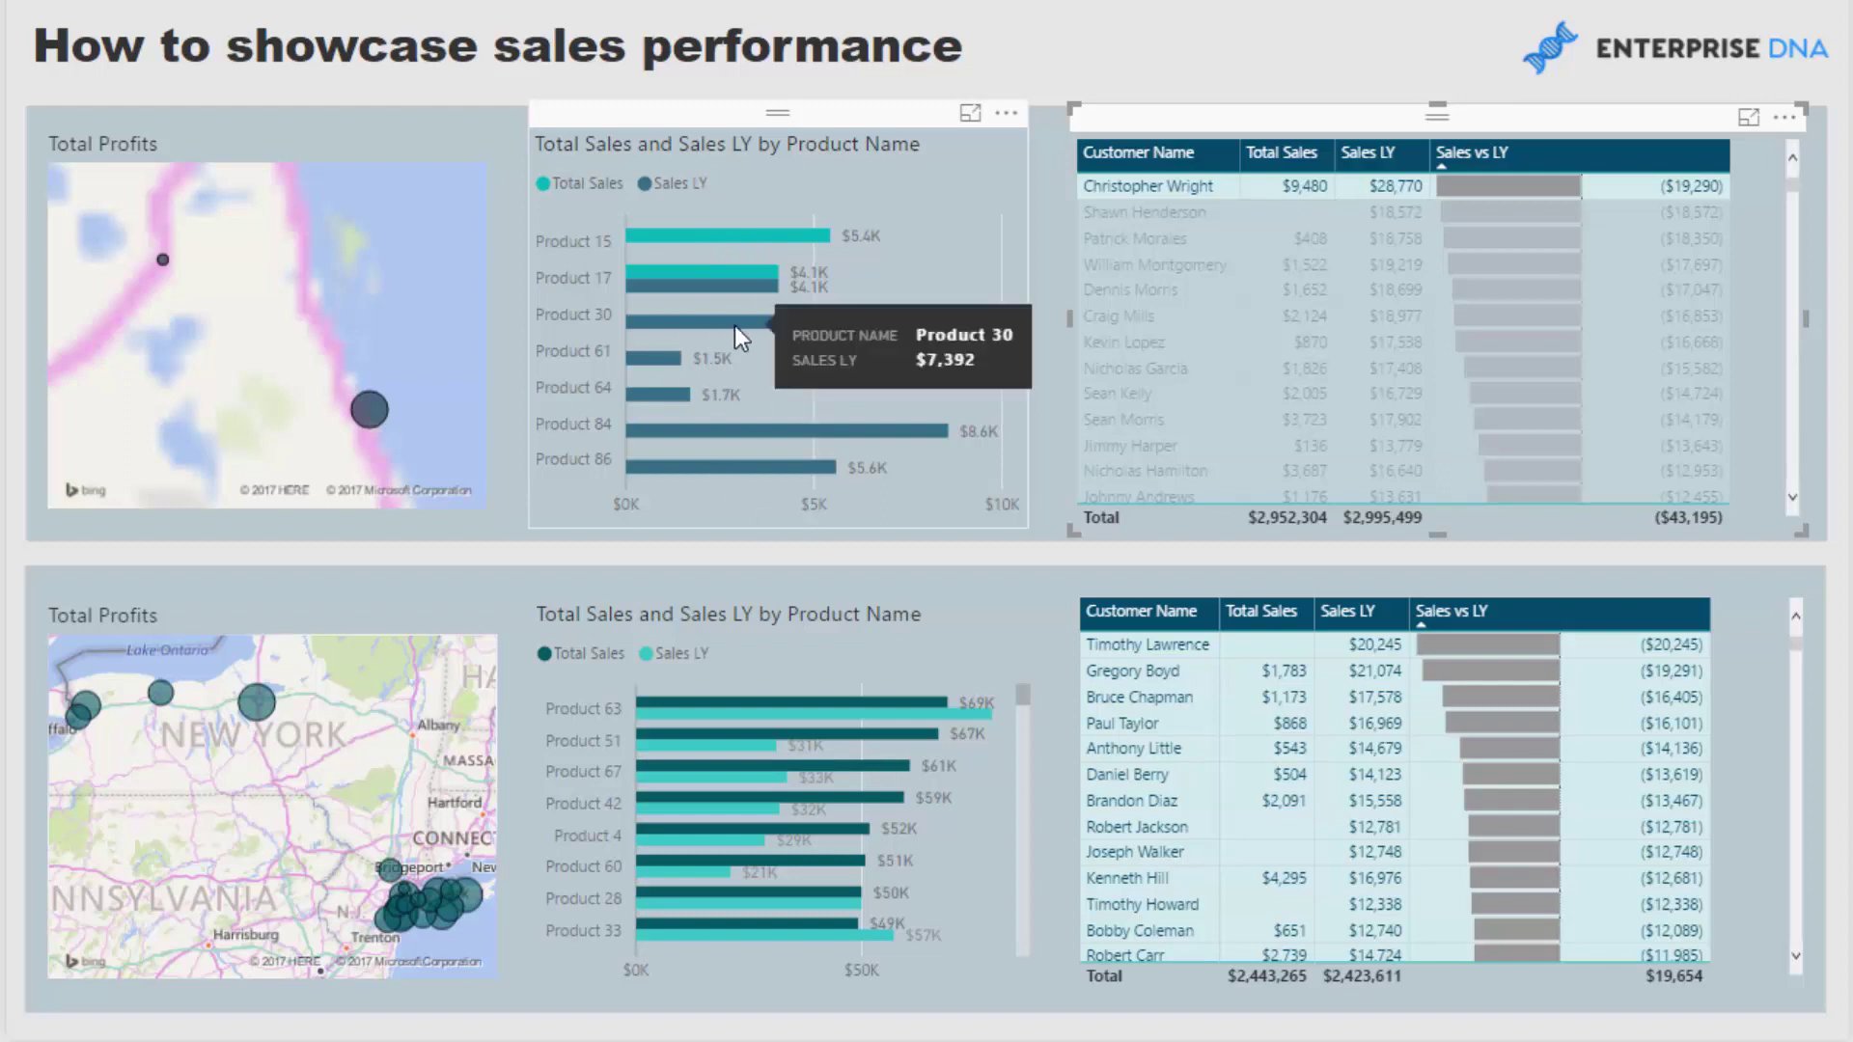
left_click(1204, 214)
left_click(1204, 240)
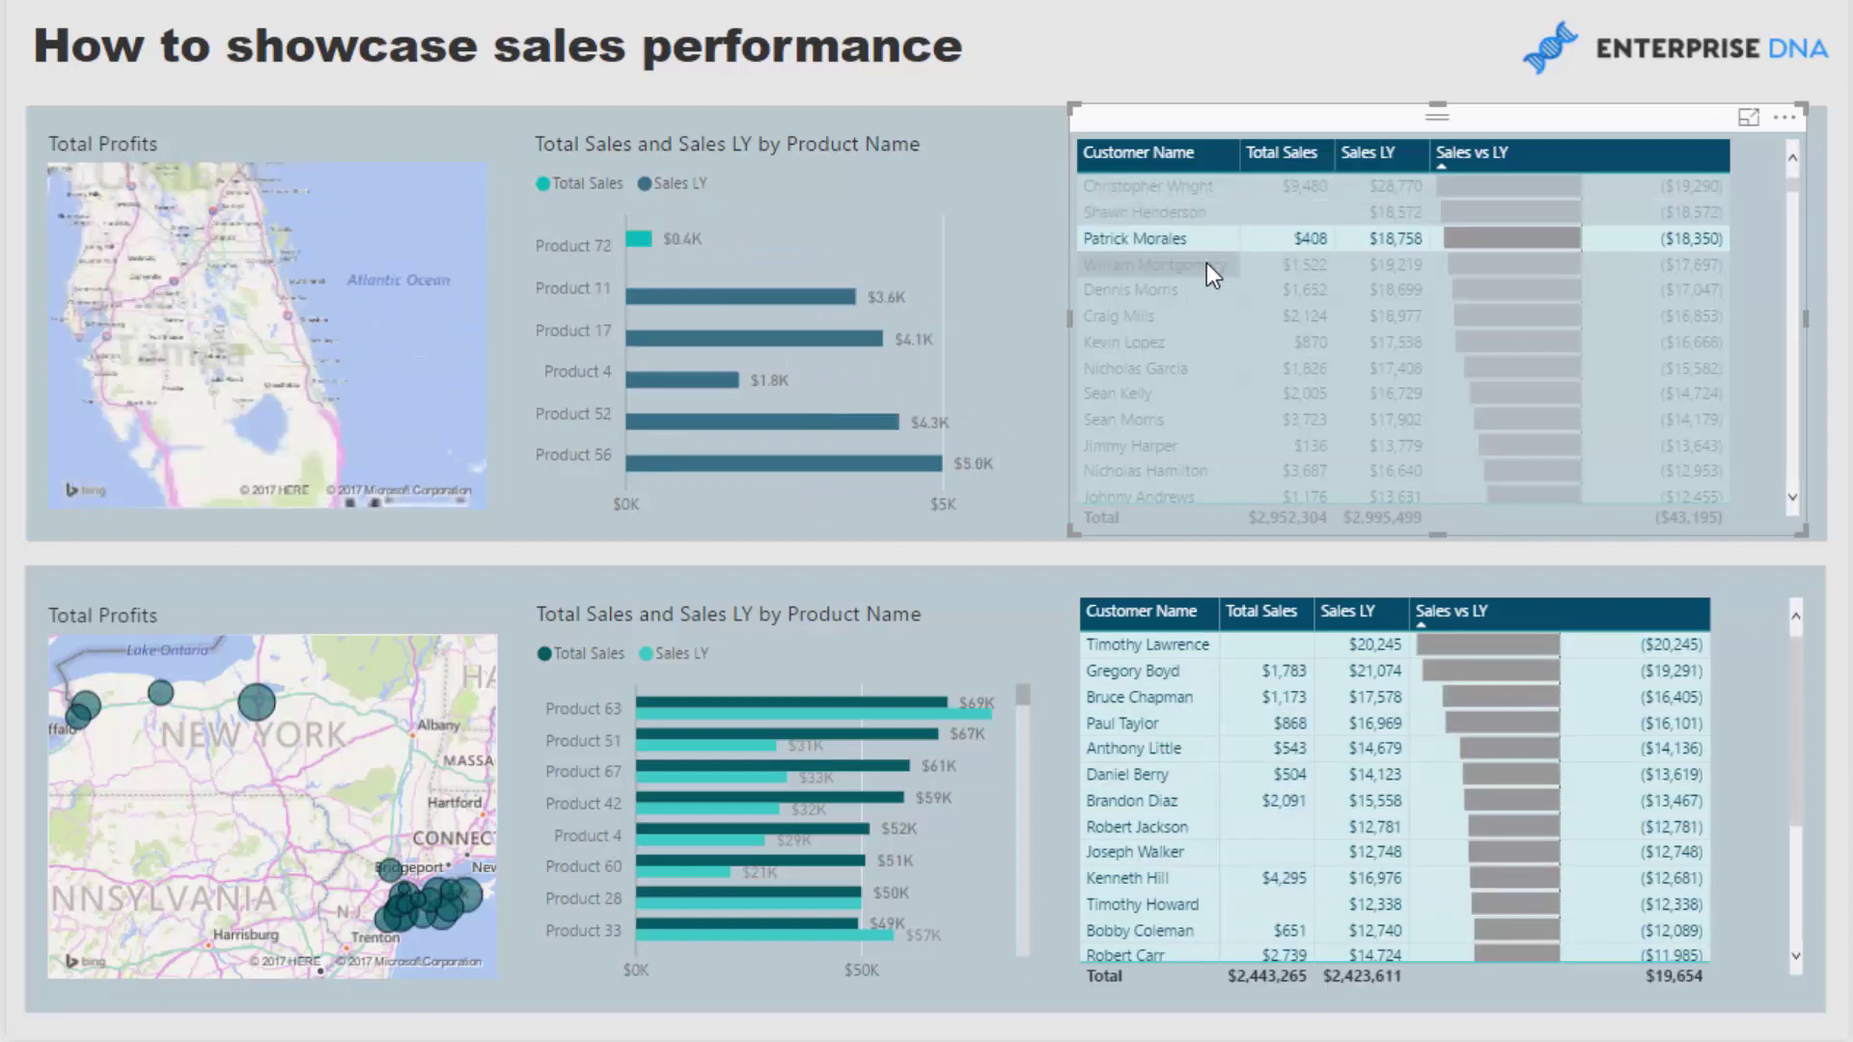
left_click(1108, 249)
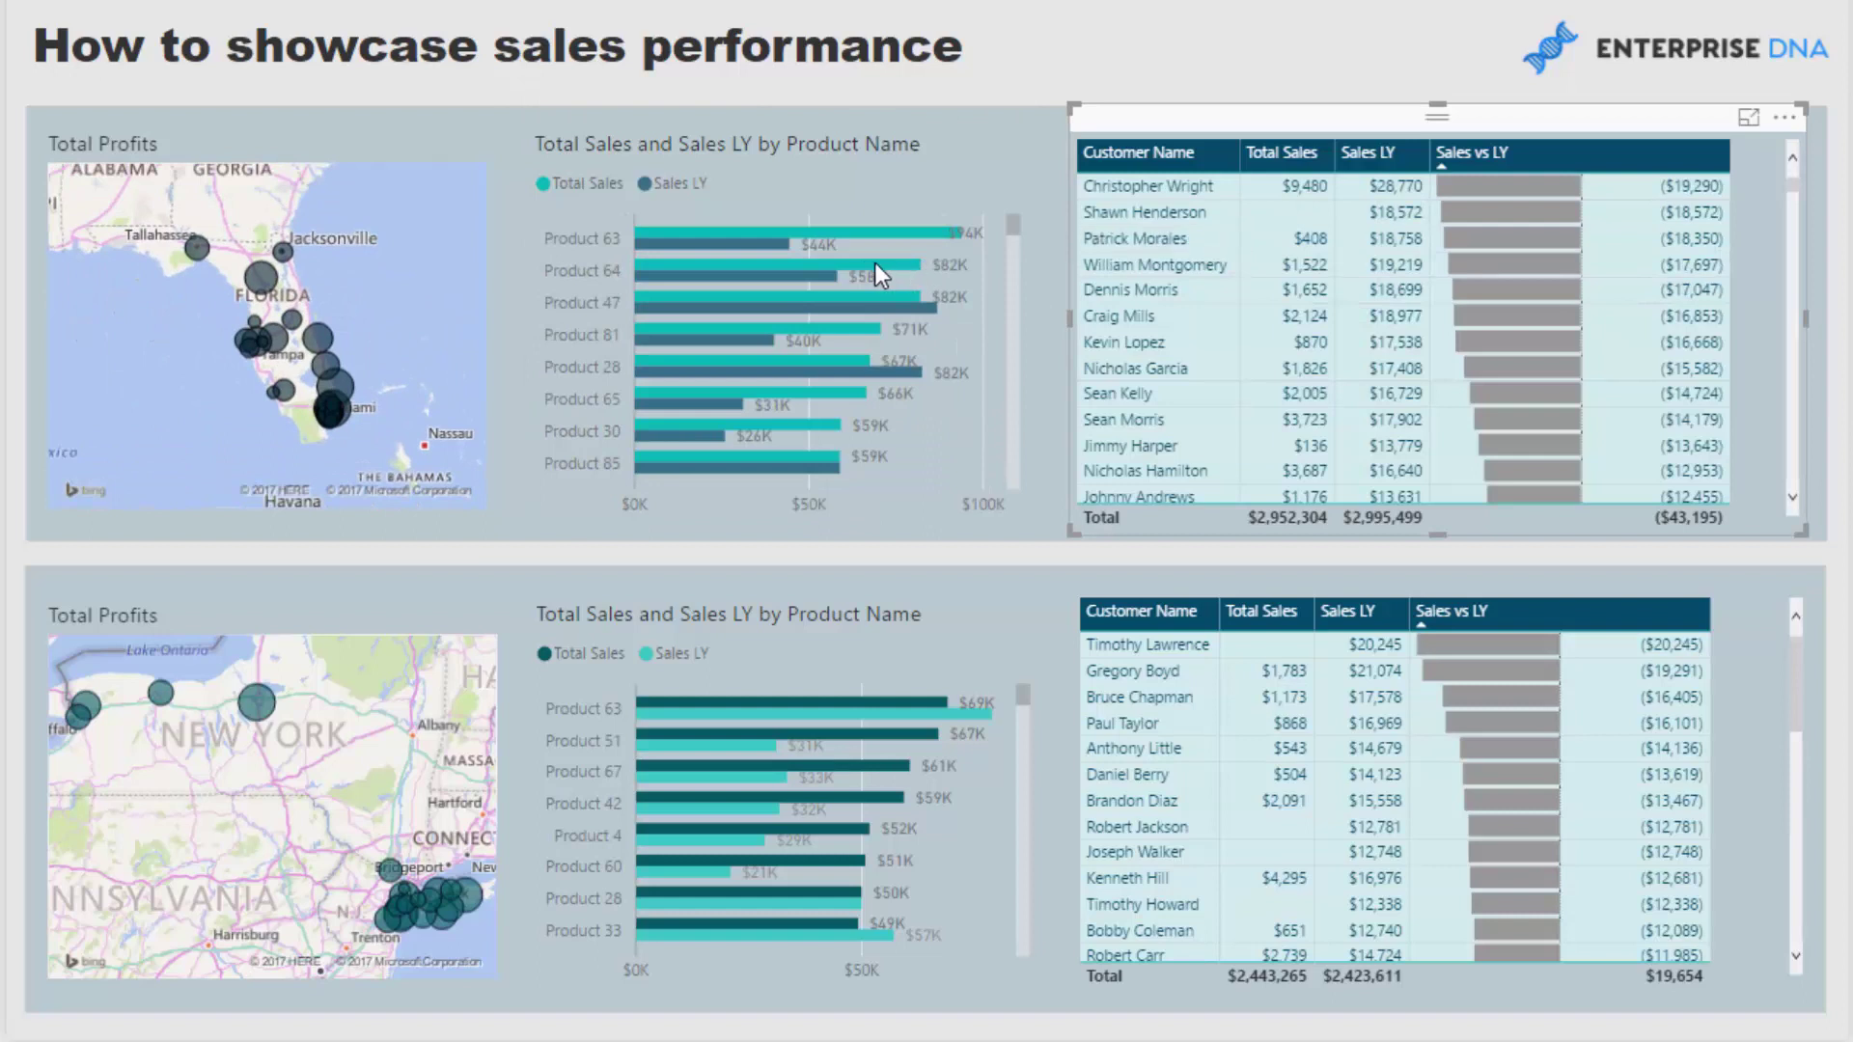
Step: Browse the Florida product chart, filter the Florida customer table by Product 63 to review Sales vs LY, and clear the filter
scroll(812, 305, "down", 5)
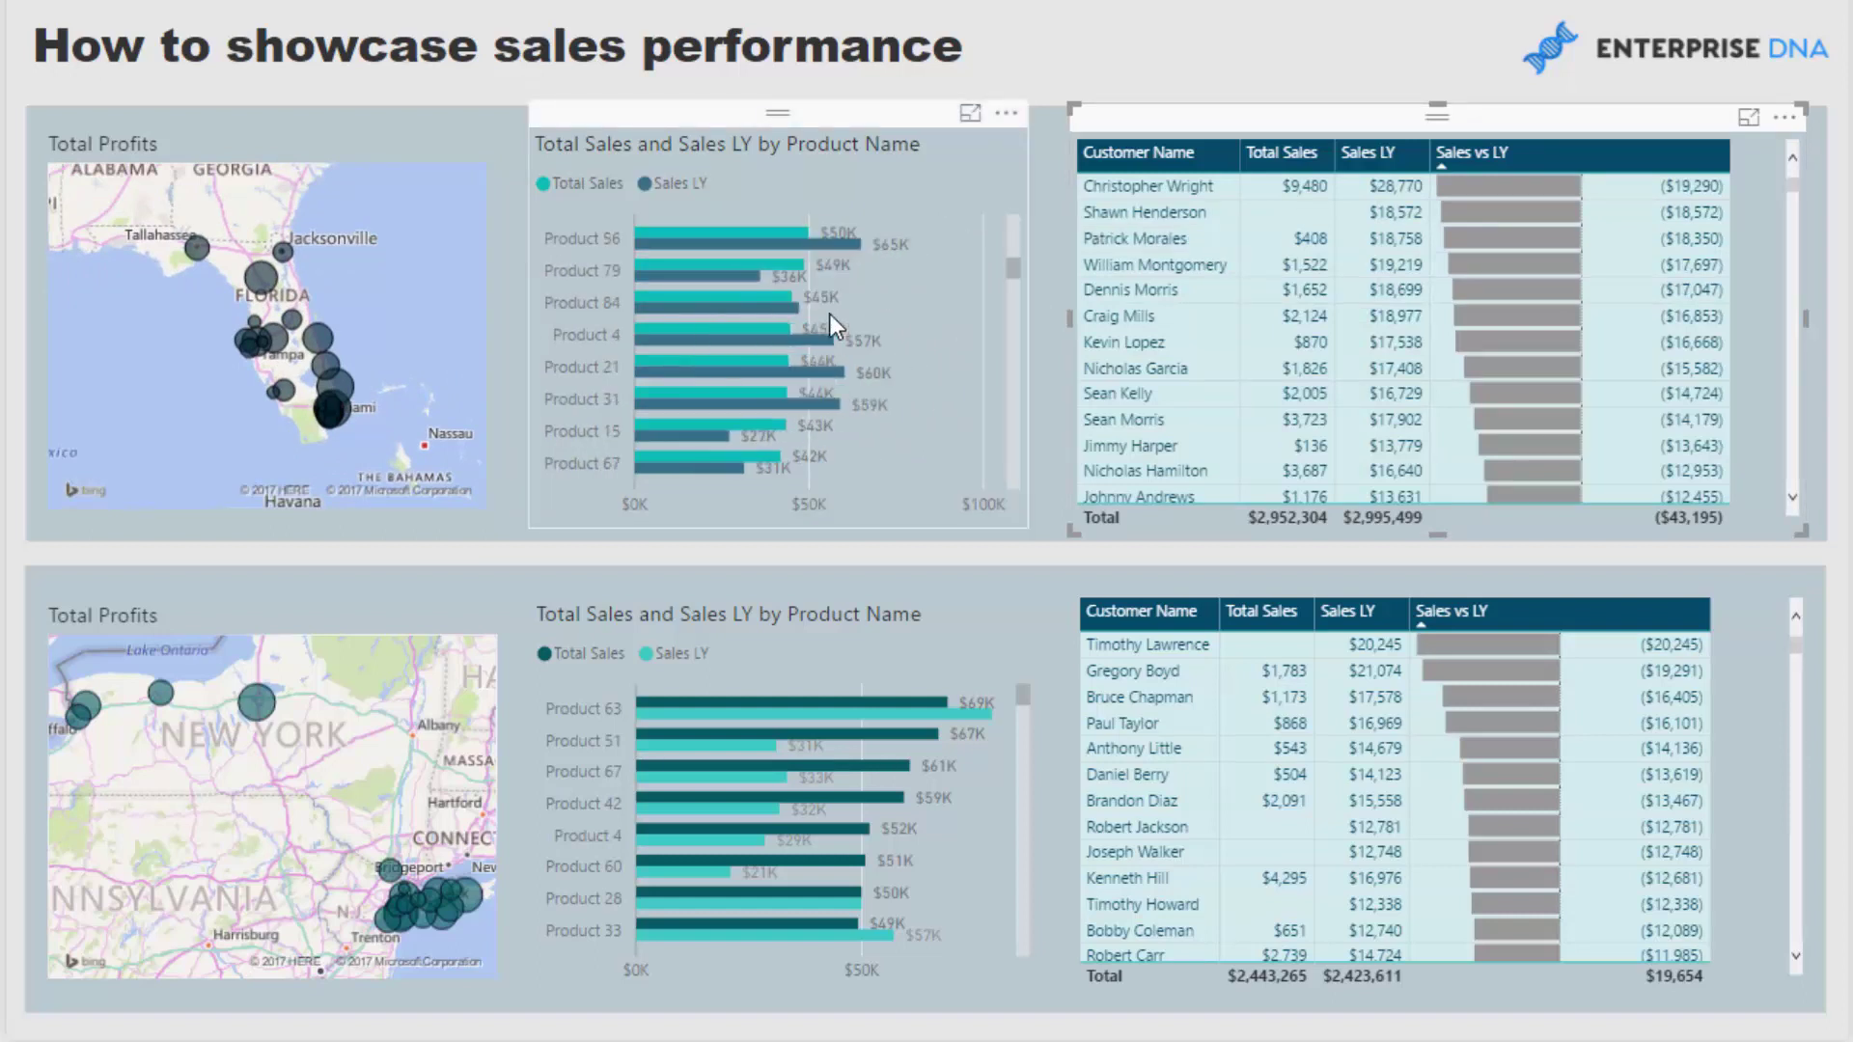
scroll(820, 313, "up", 5)
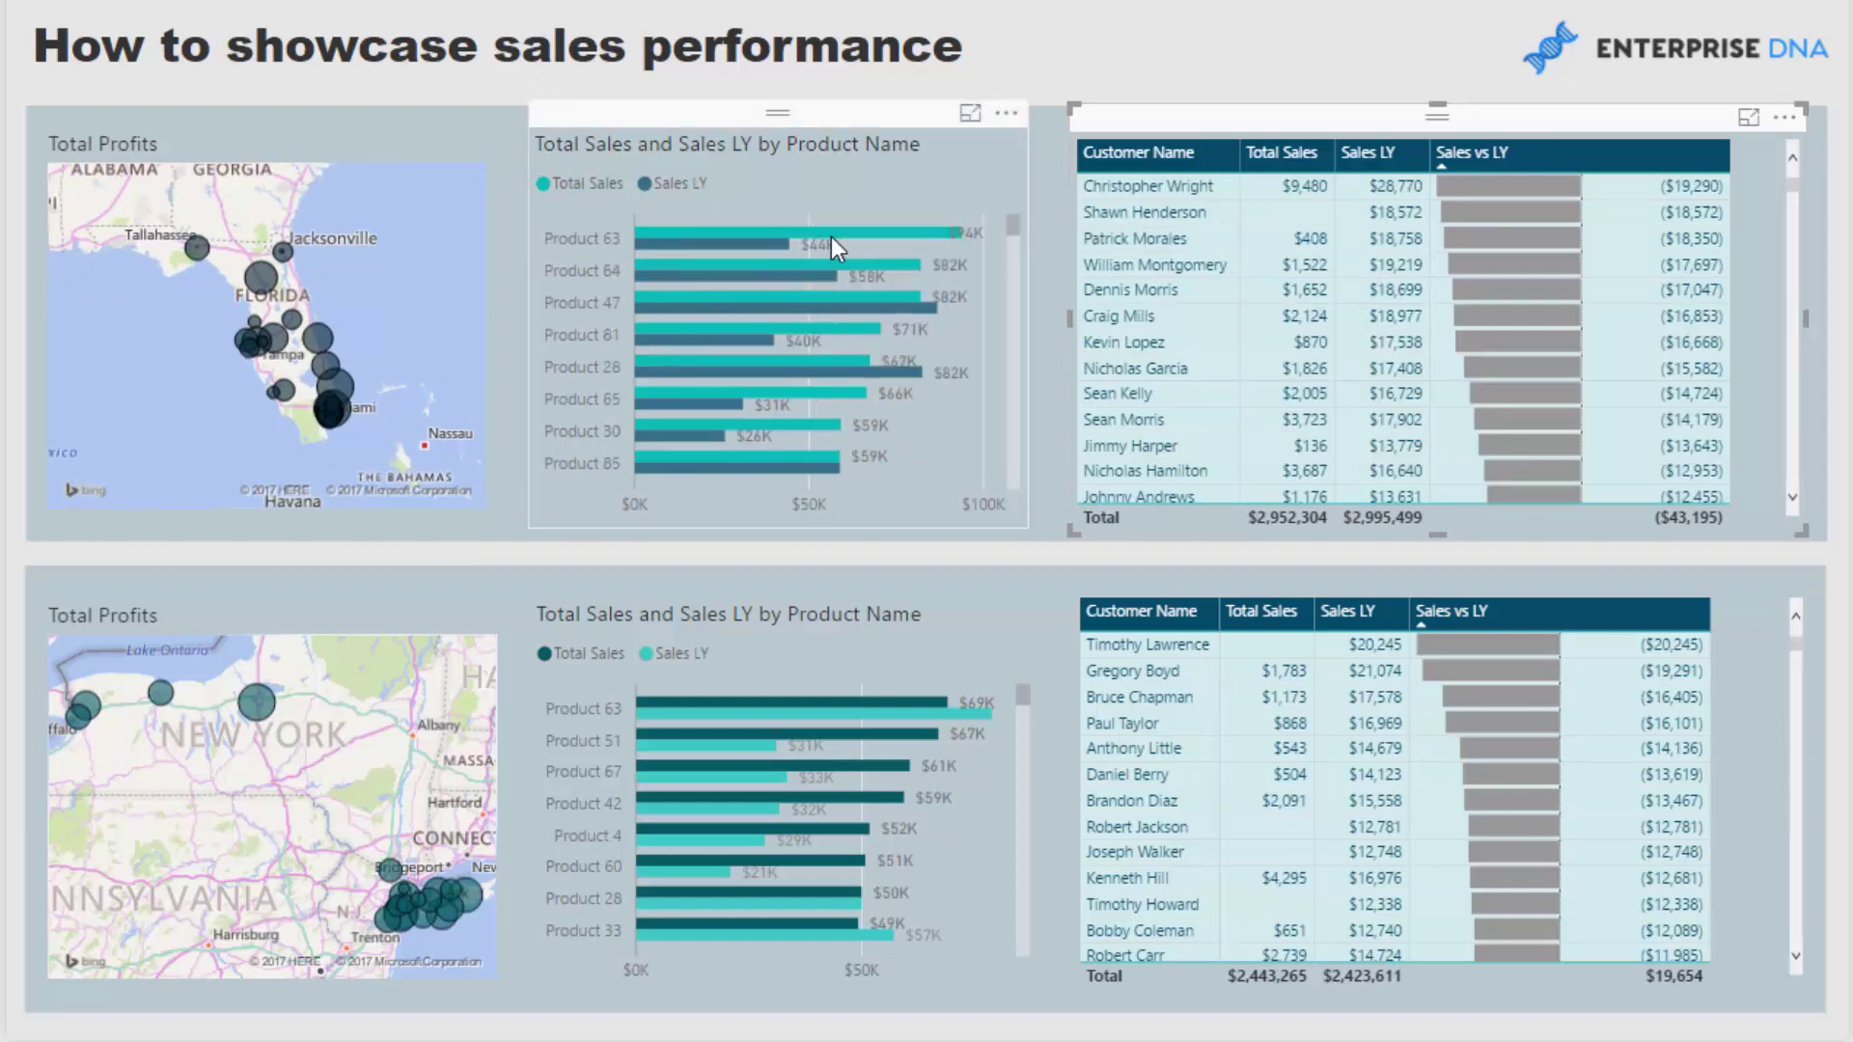
left_click(768, 231)
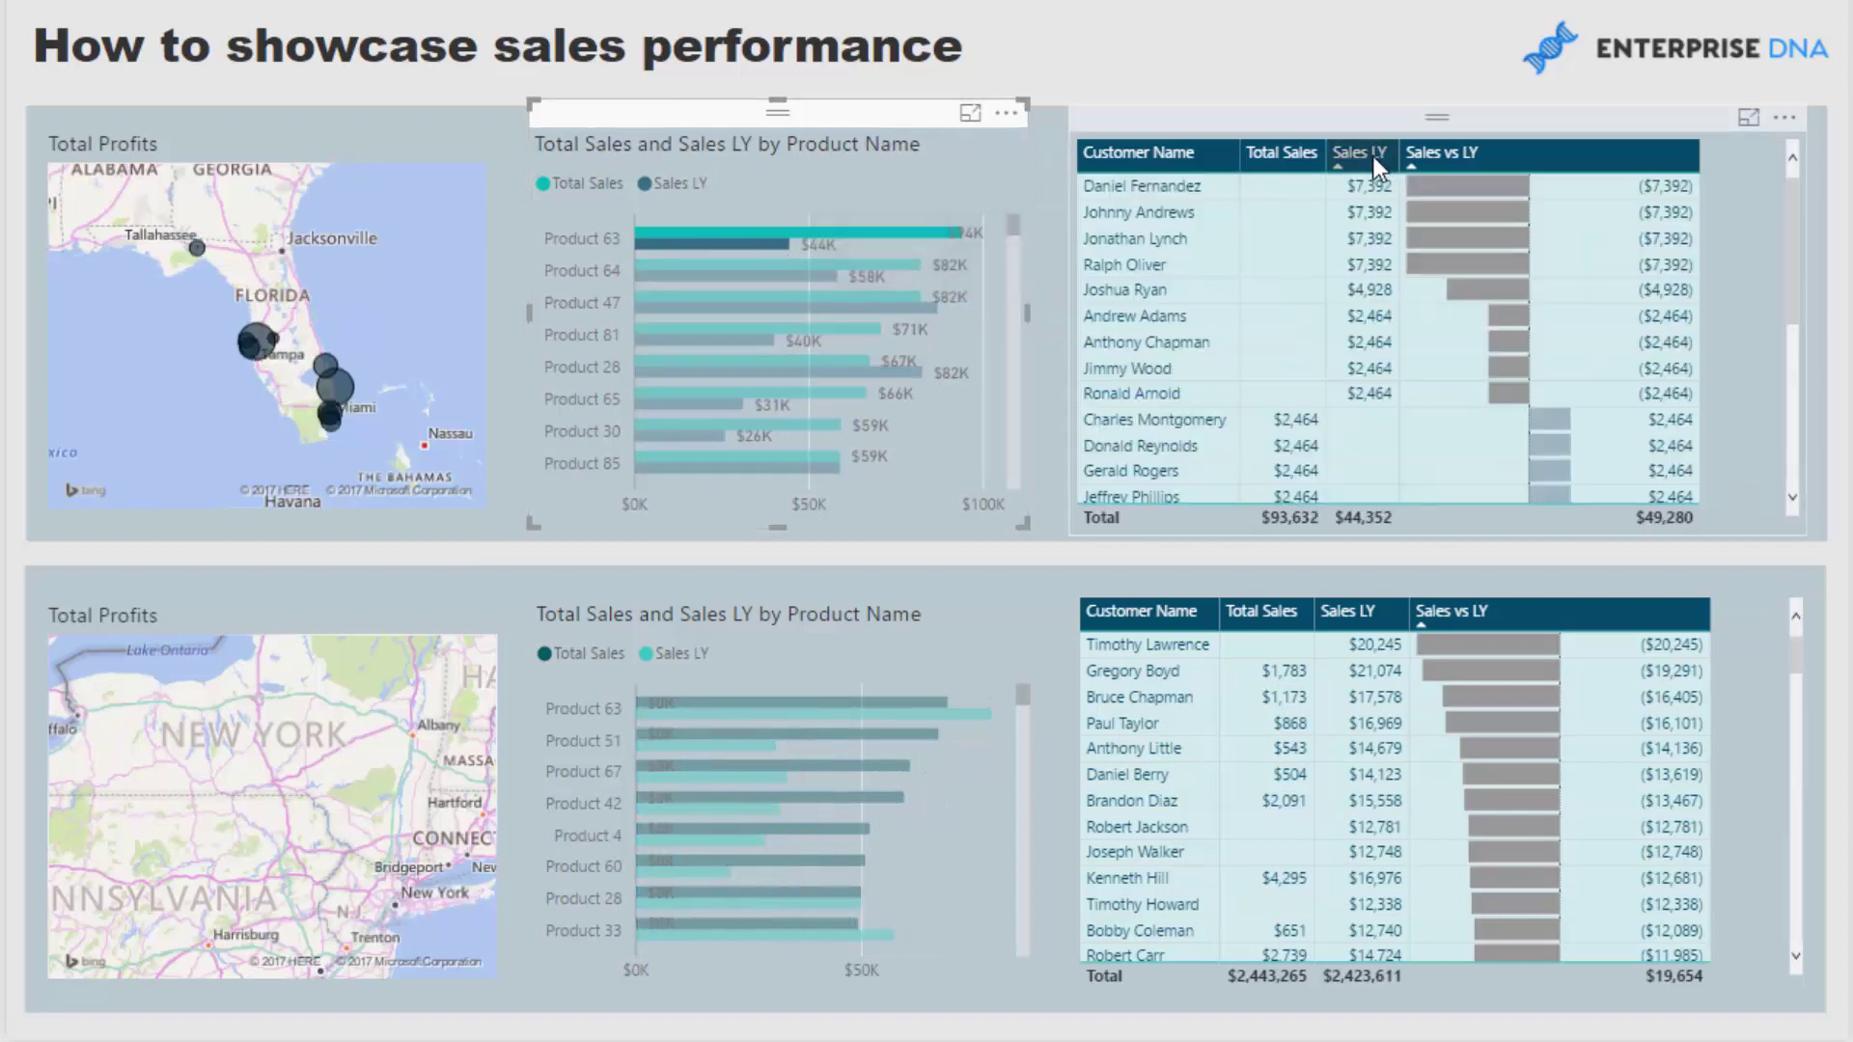
mouse_move(1454, 245)
scroll(1336, 253, "down", 5)
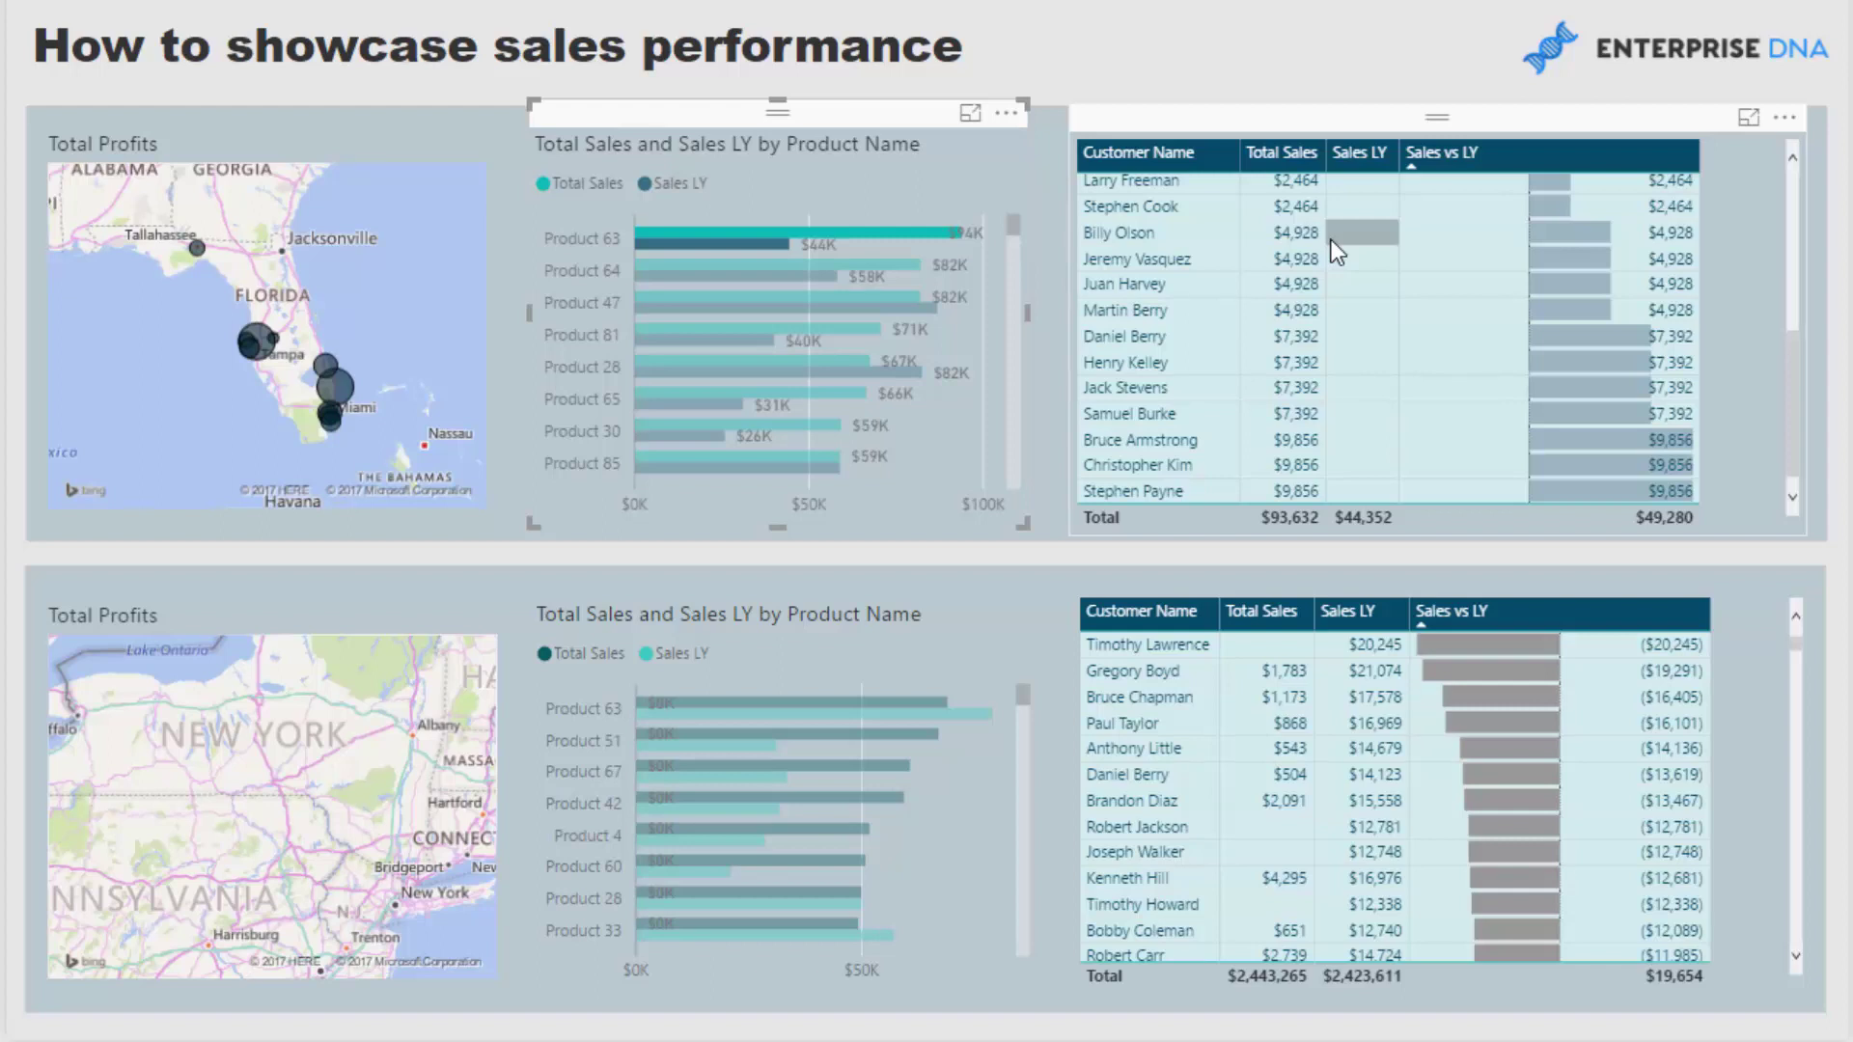
left_click(728, 230)
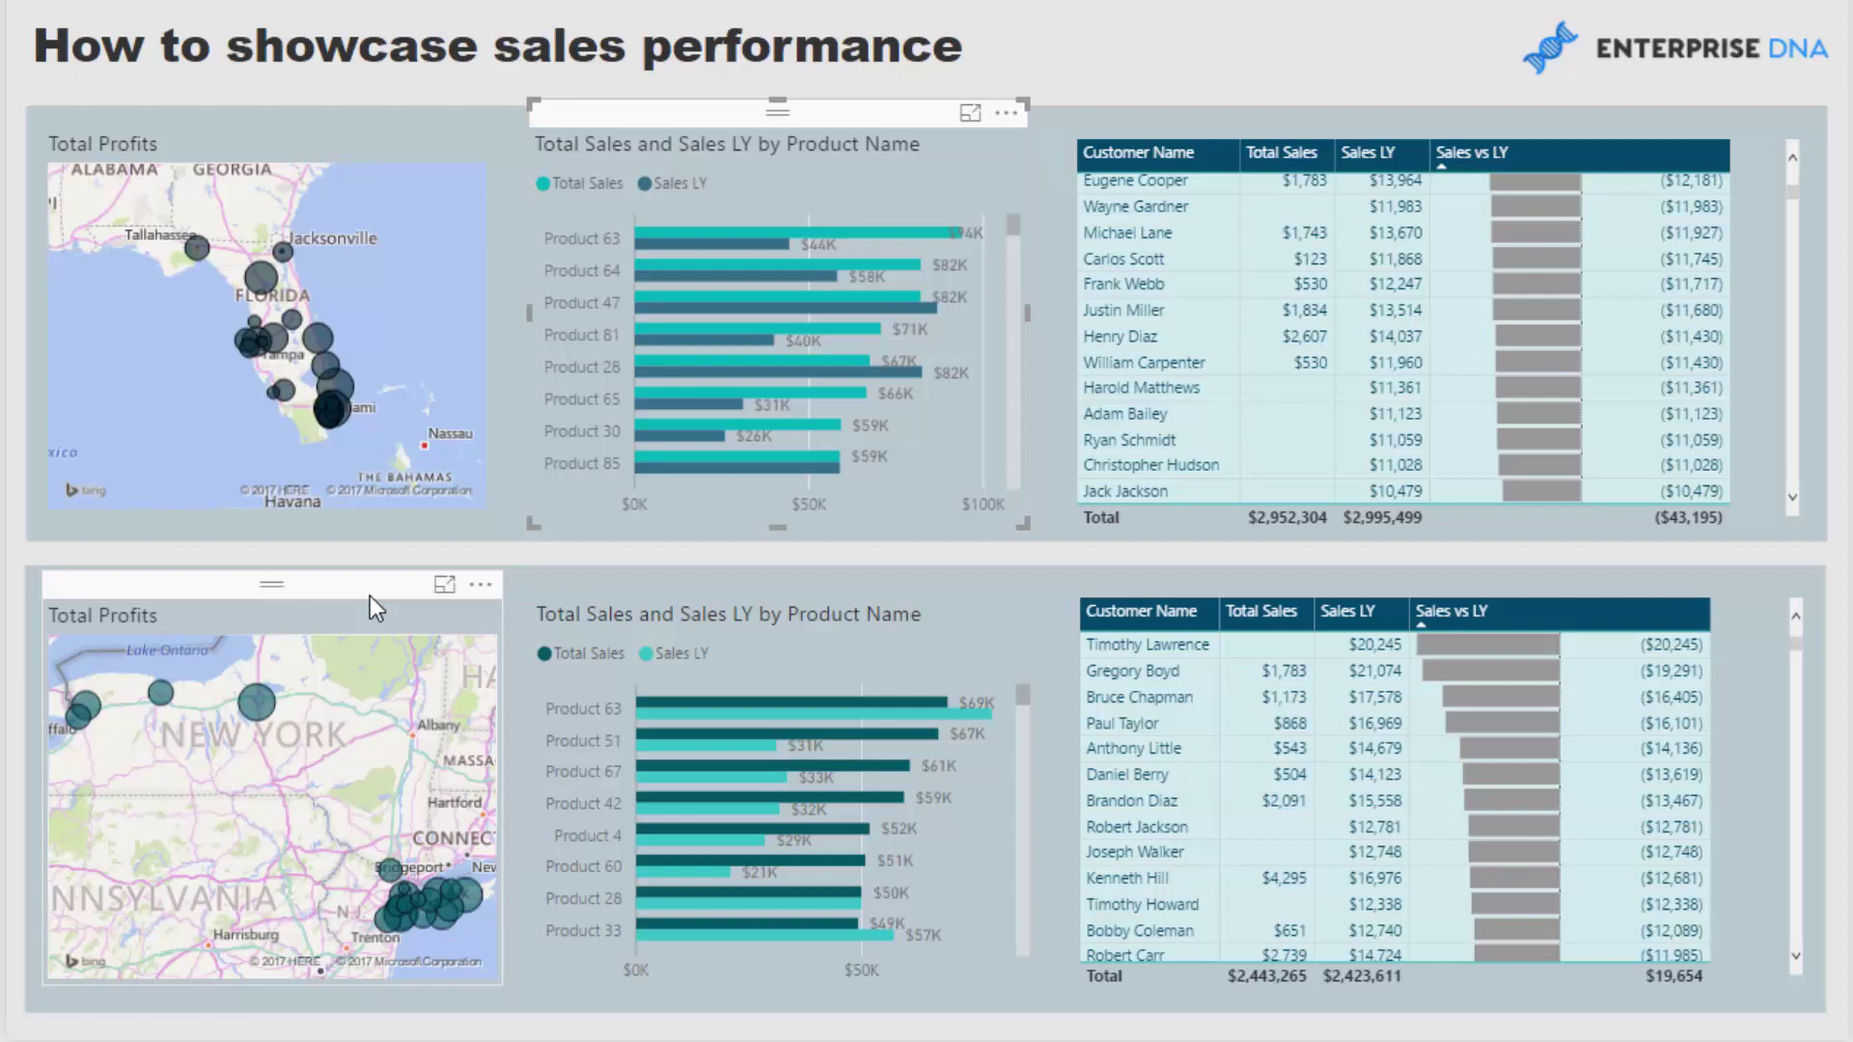
Step: Inspect the State Code visual-level filter on the New York customer table
mouse_move(753, 704)
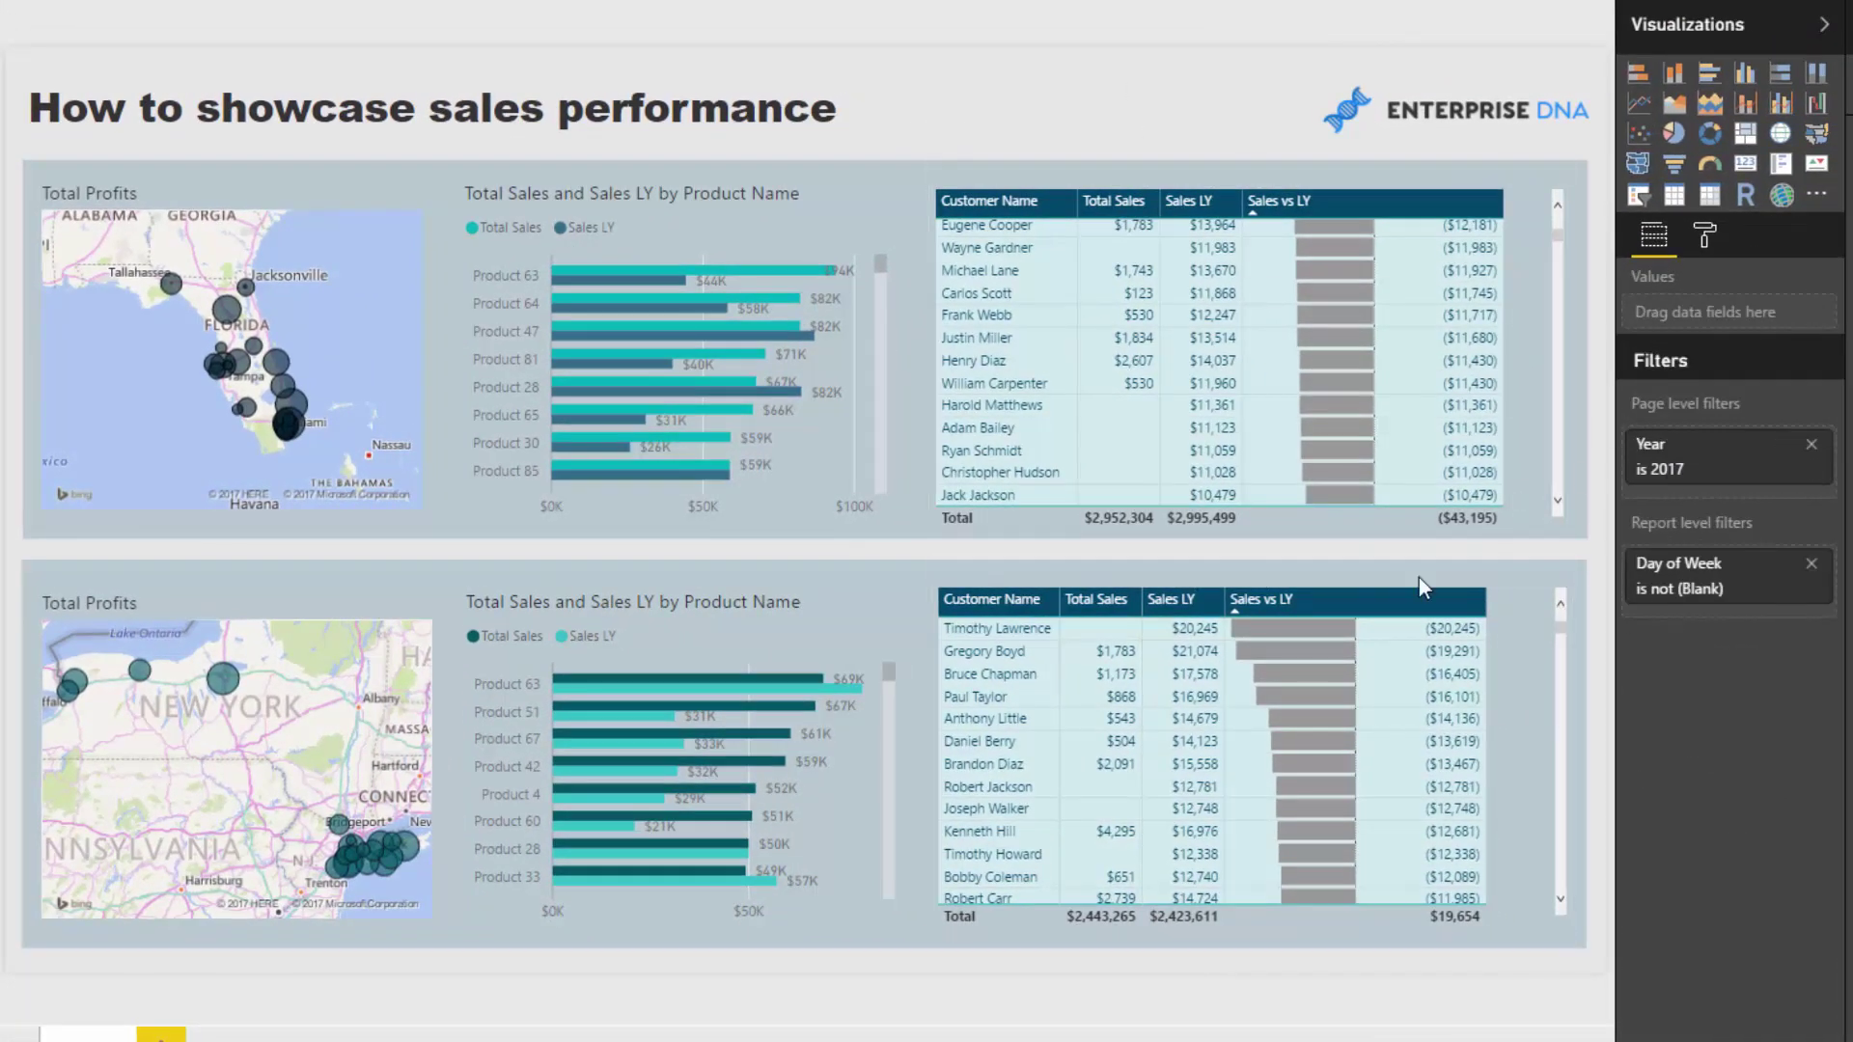
left_click(1341, 569)
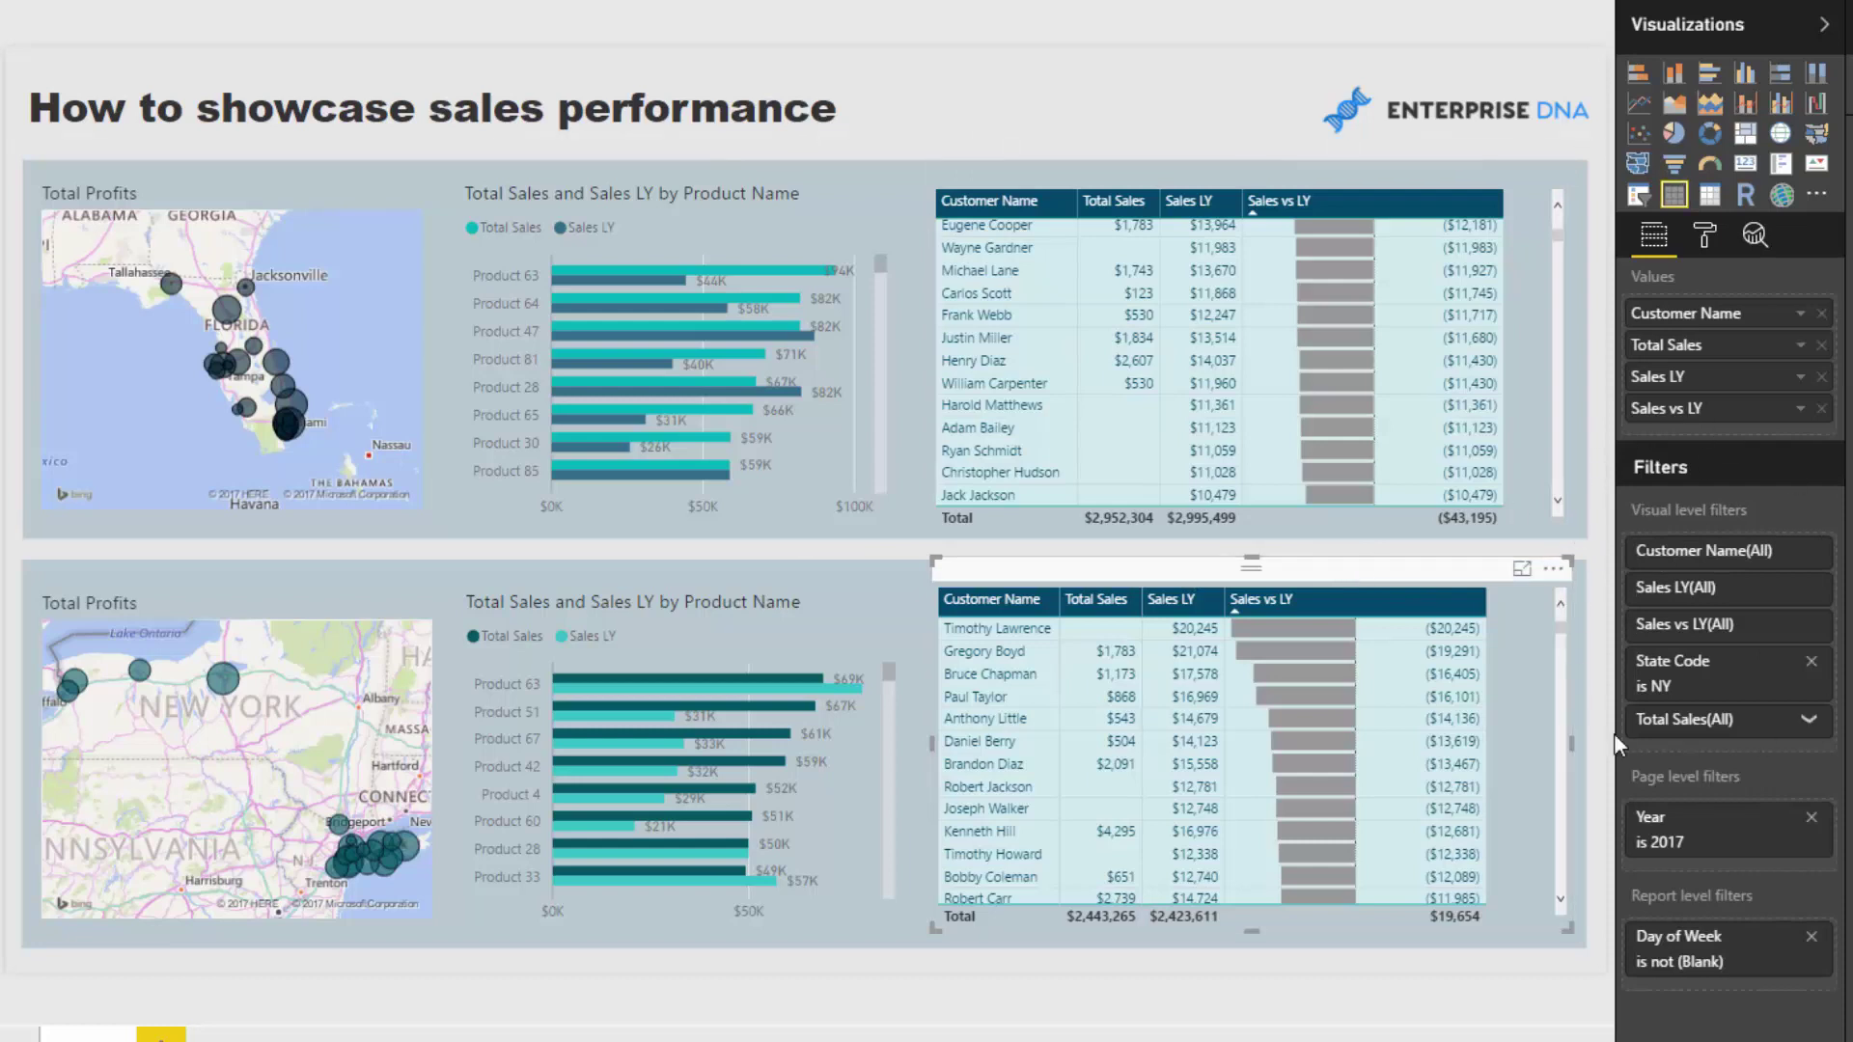
left_click(1782, 666)
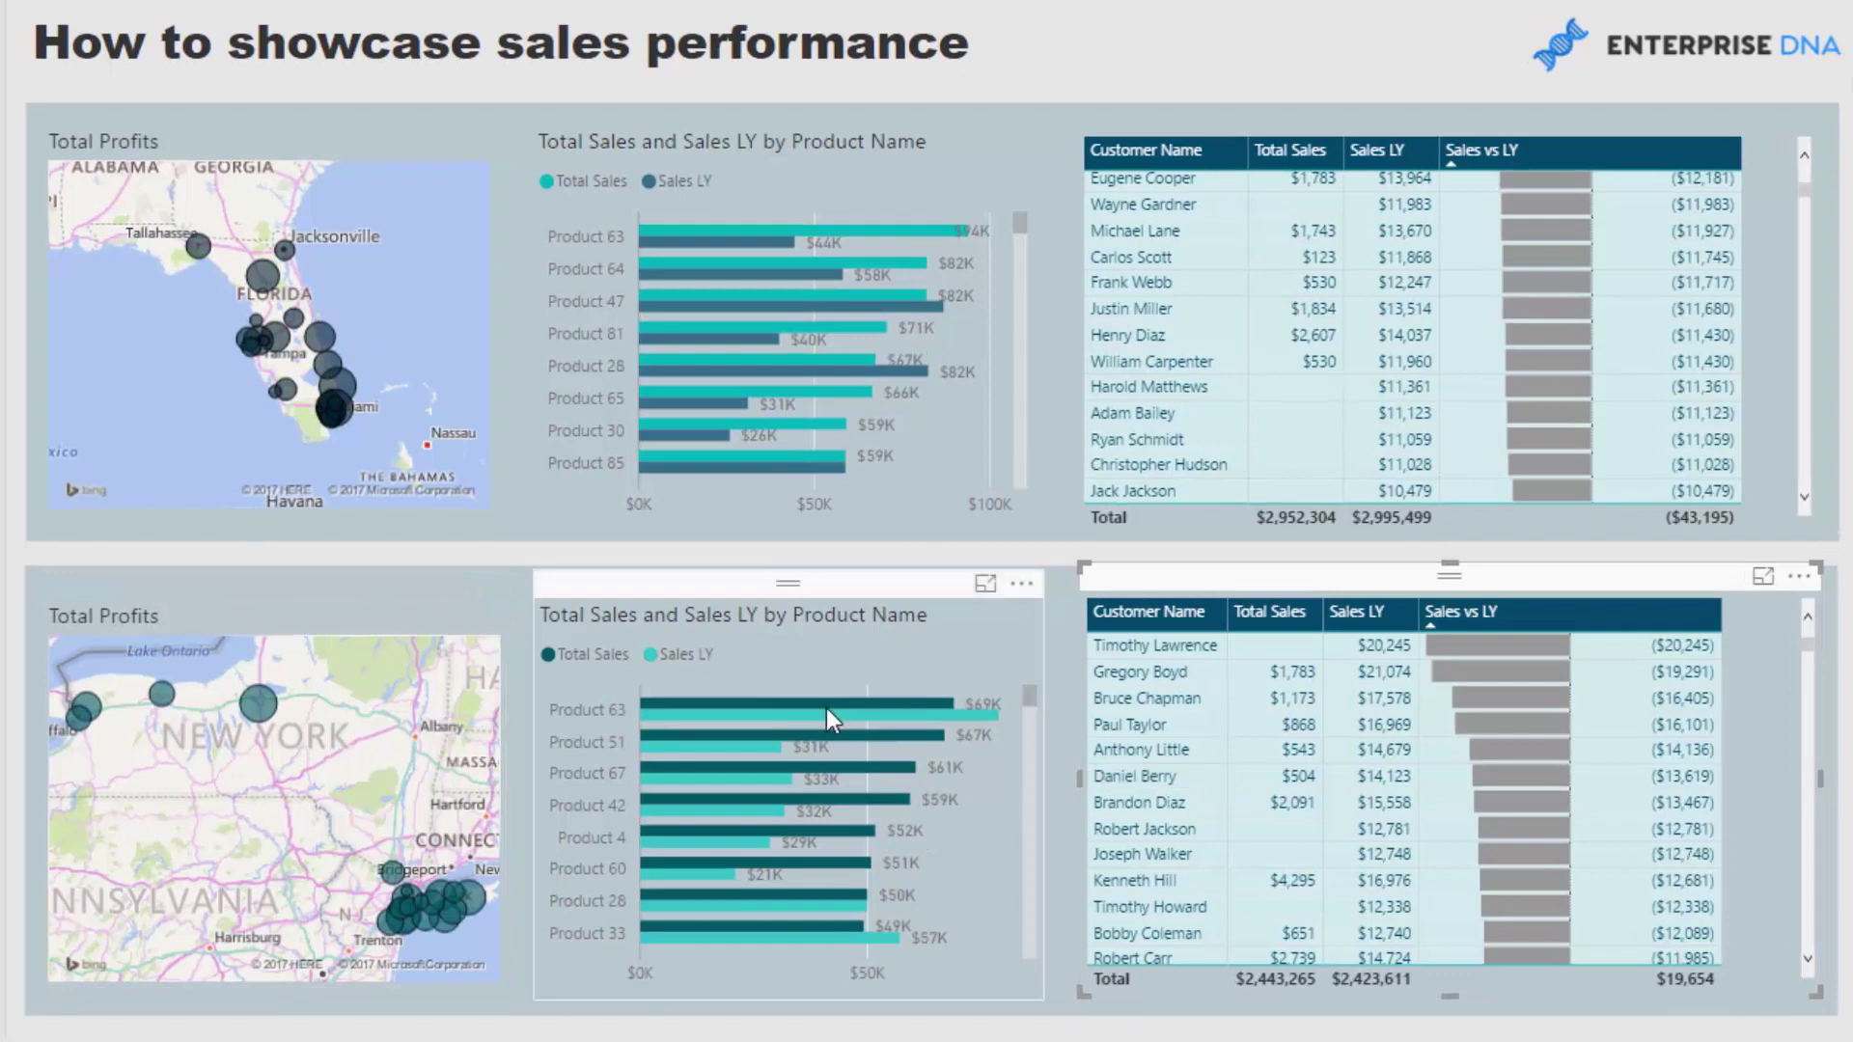
Step: Set the New York product chart's interaction with the Florida product chart and Florida map to none, using Products 63 and 51 as test selections
left_click(827, 709)
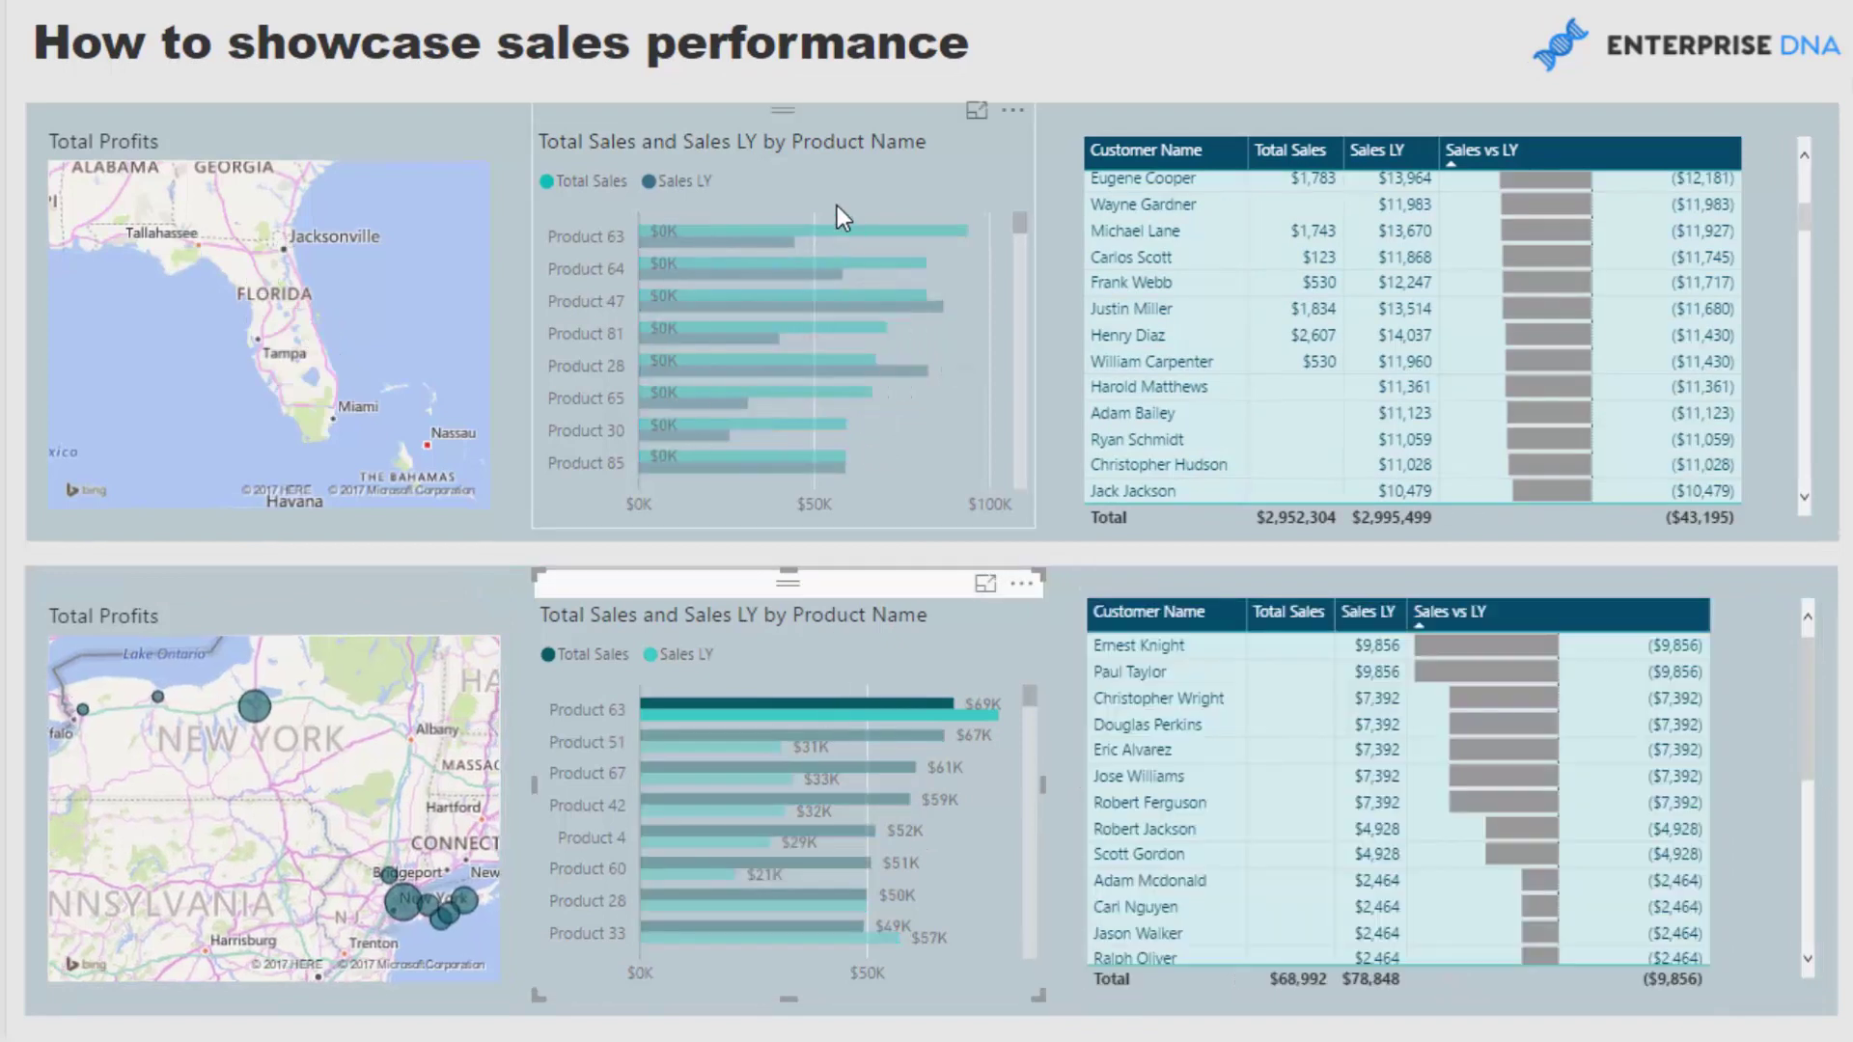
left_click(924, 111)
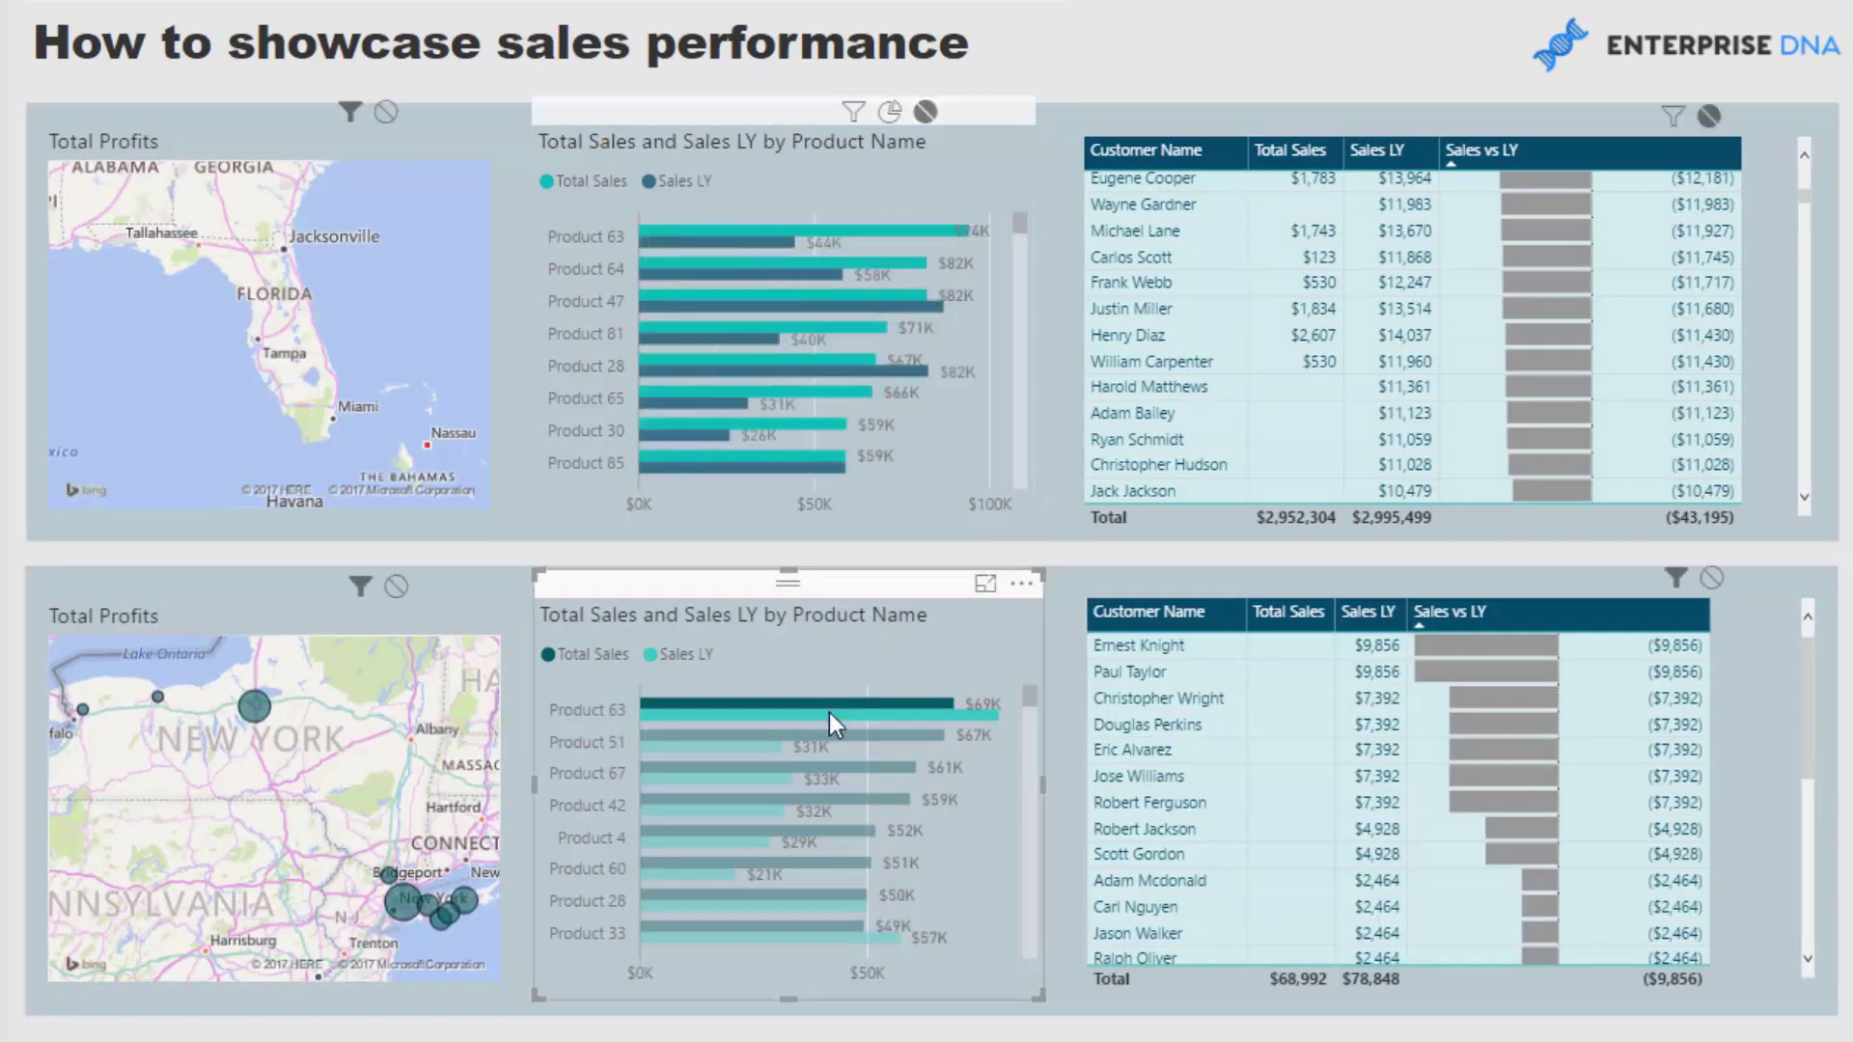
left_click(750, 743)
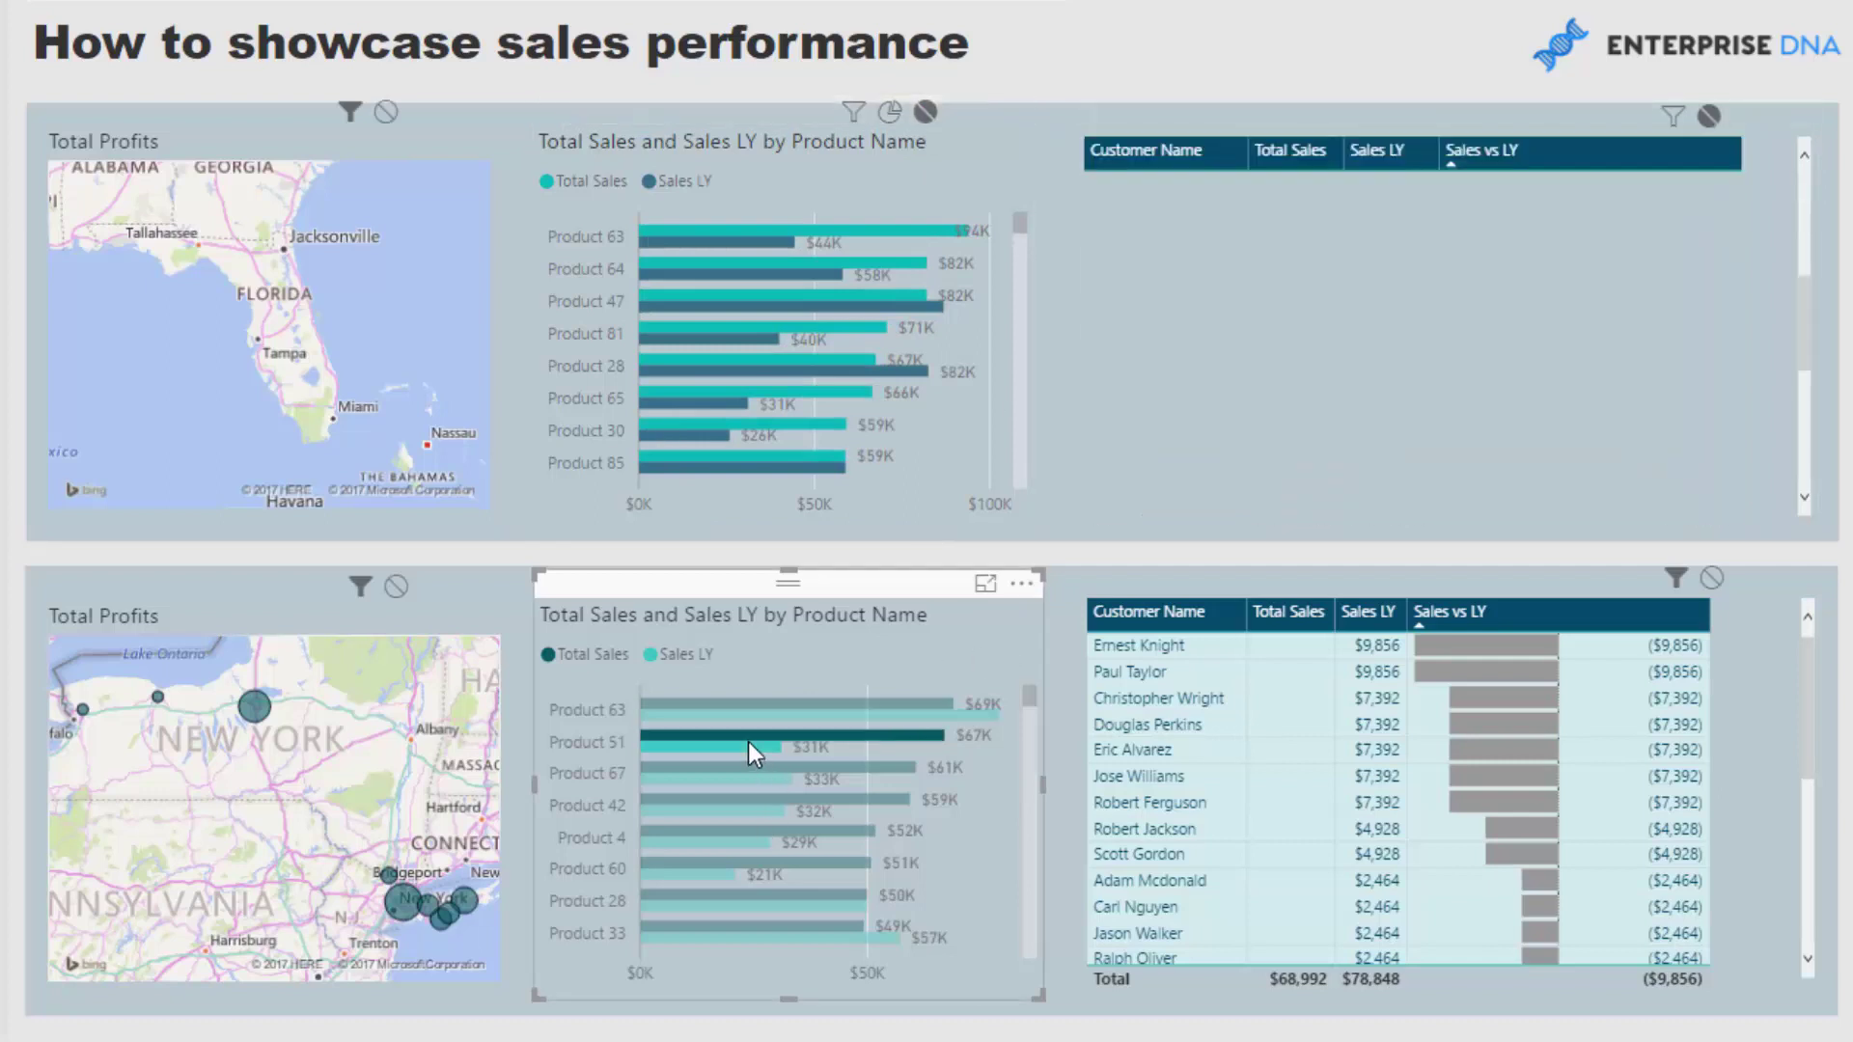
left_click(386, 113)
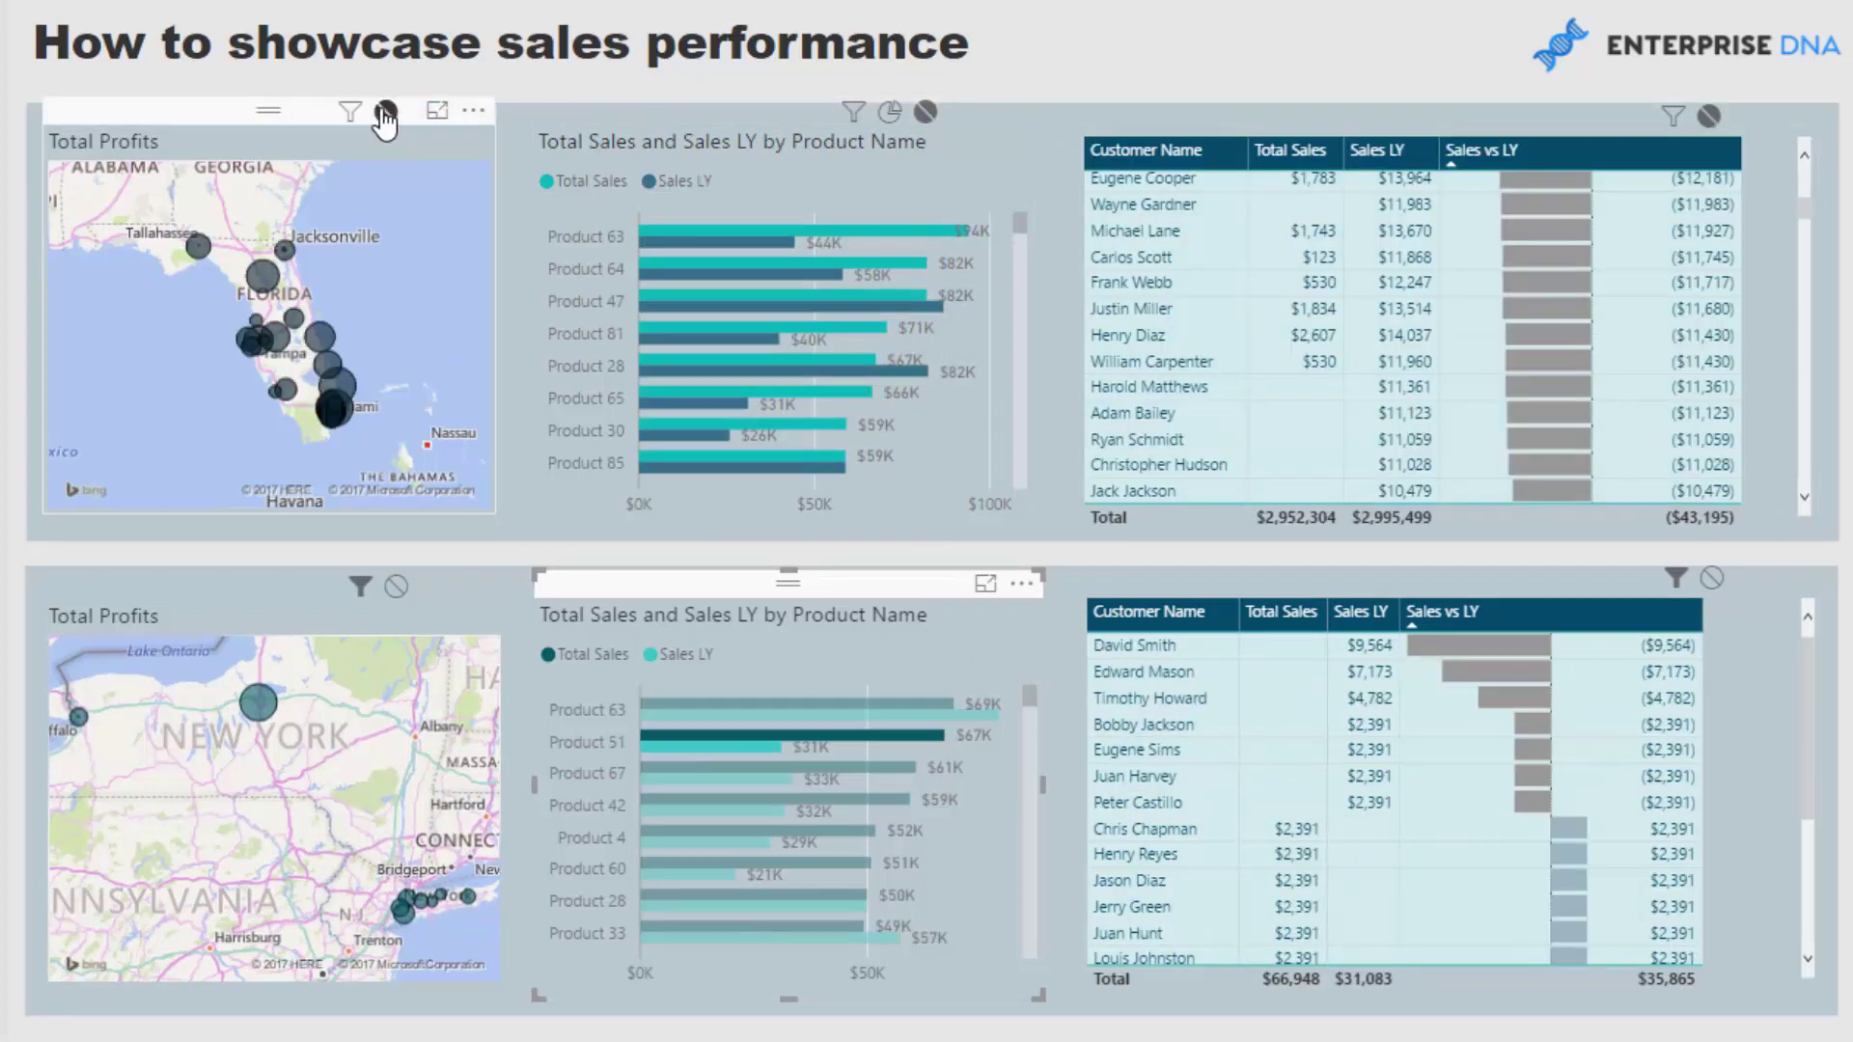
Step: Test the cross-filtering with Product 67, Product 42, the first New York customer and a Miami-area bubble on the Florida map, and clear the selection
left_click(725, 772)
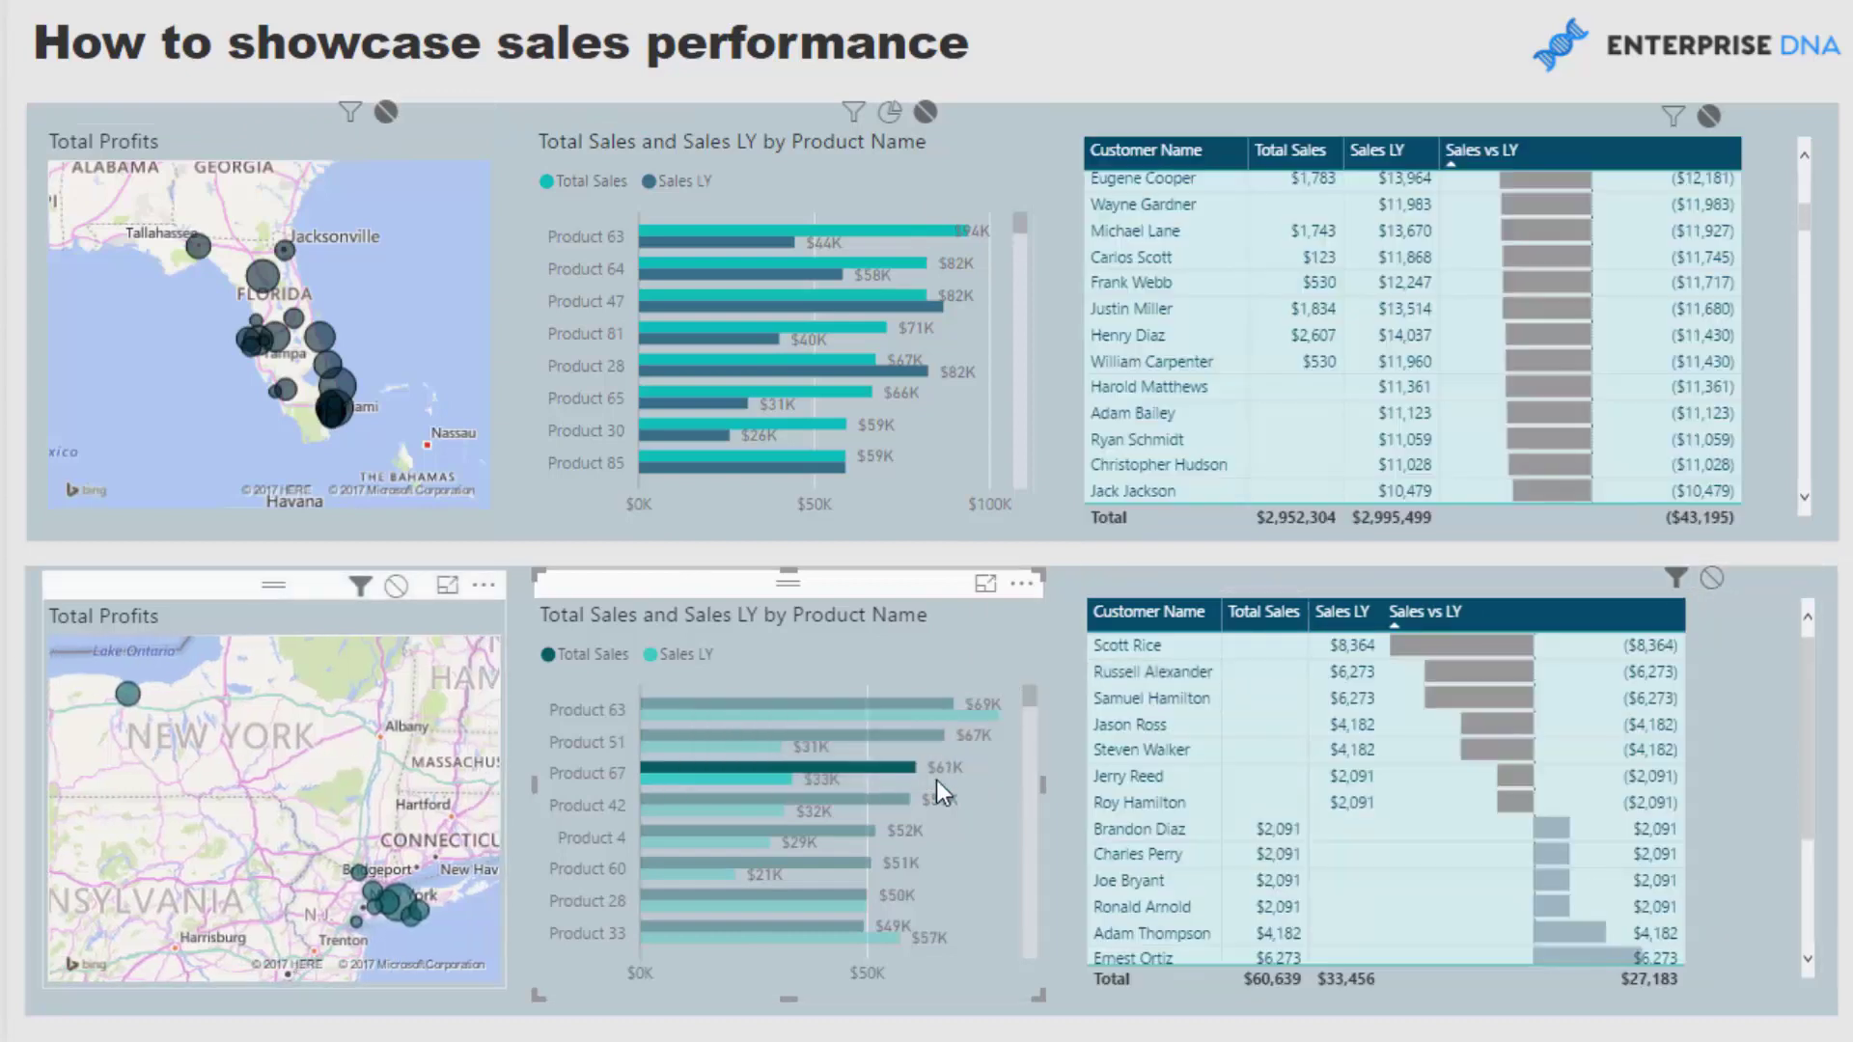
left_click(756, 807)
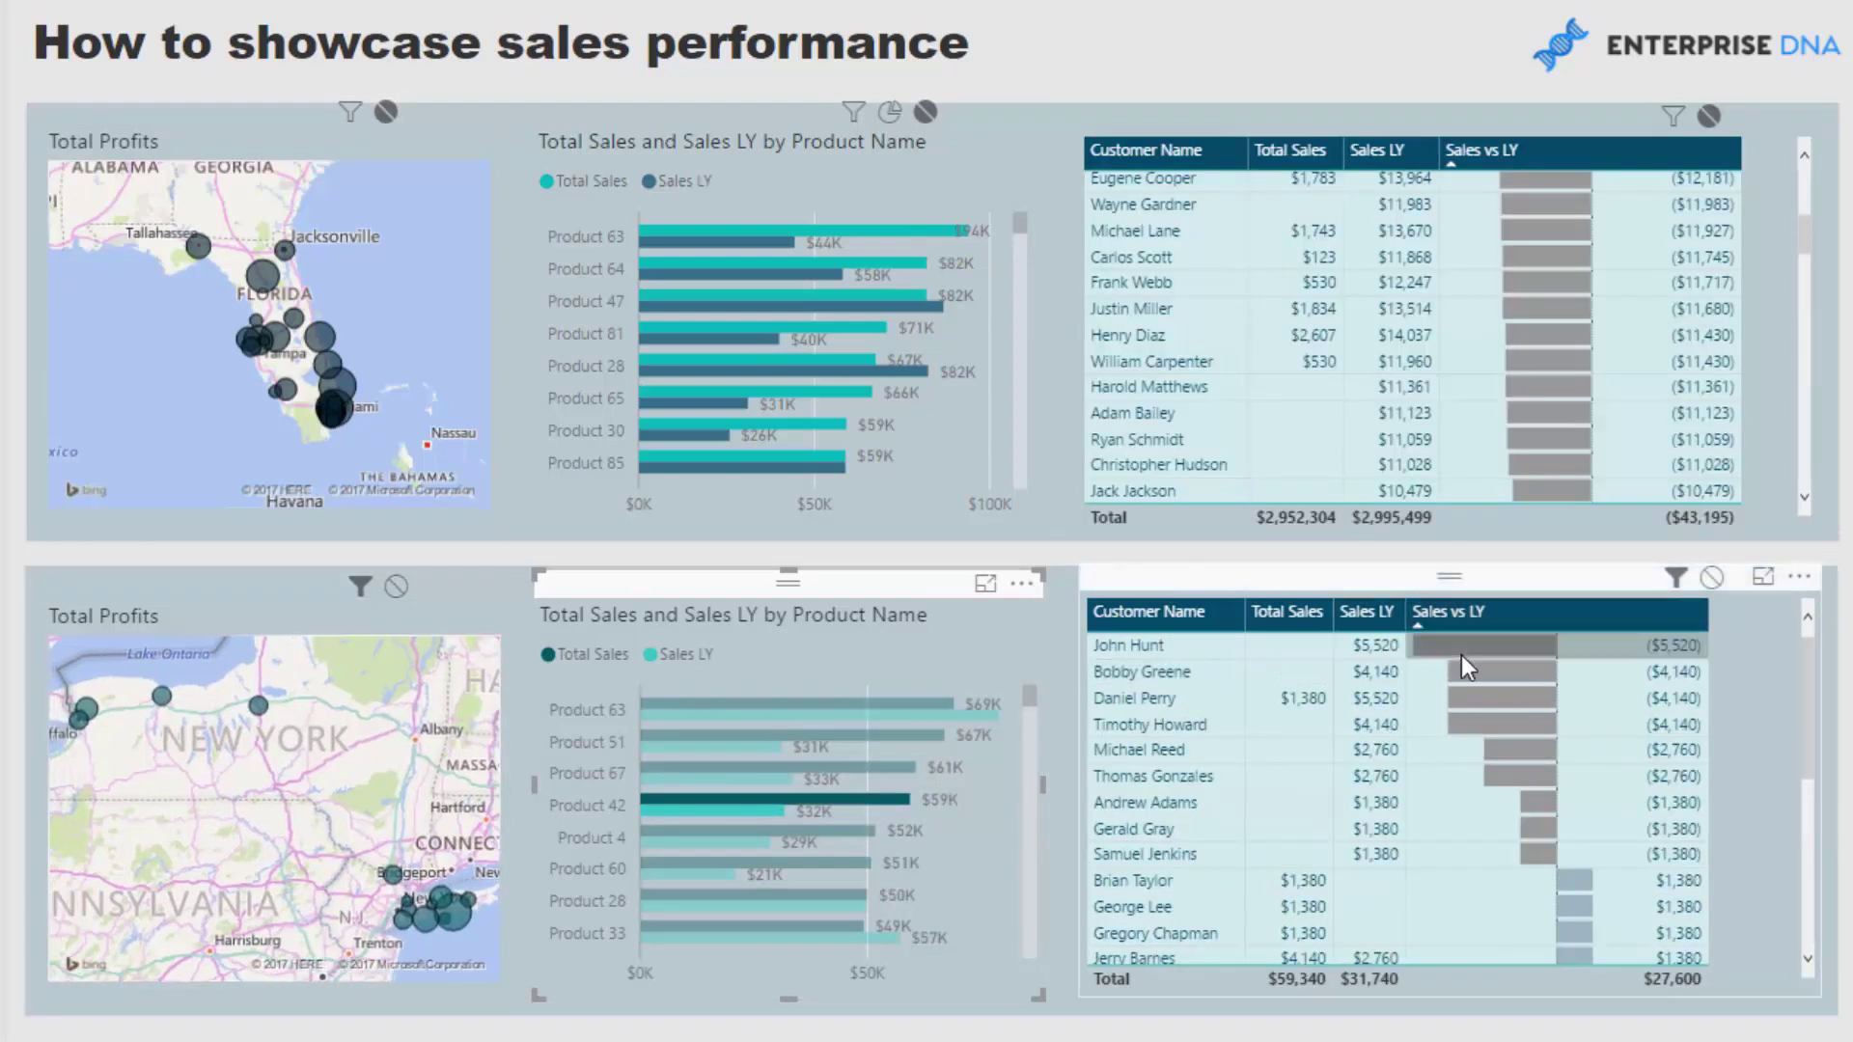
left_click(1461, 652)
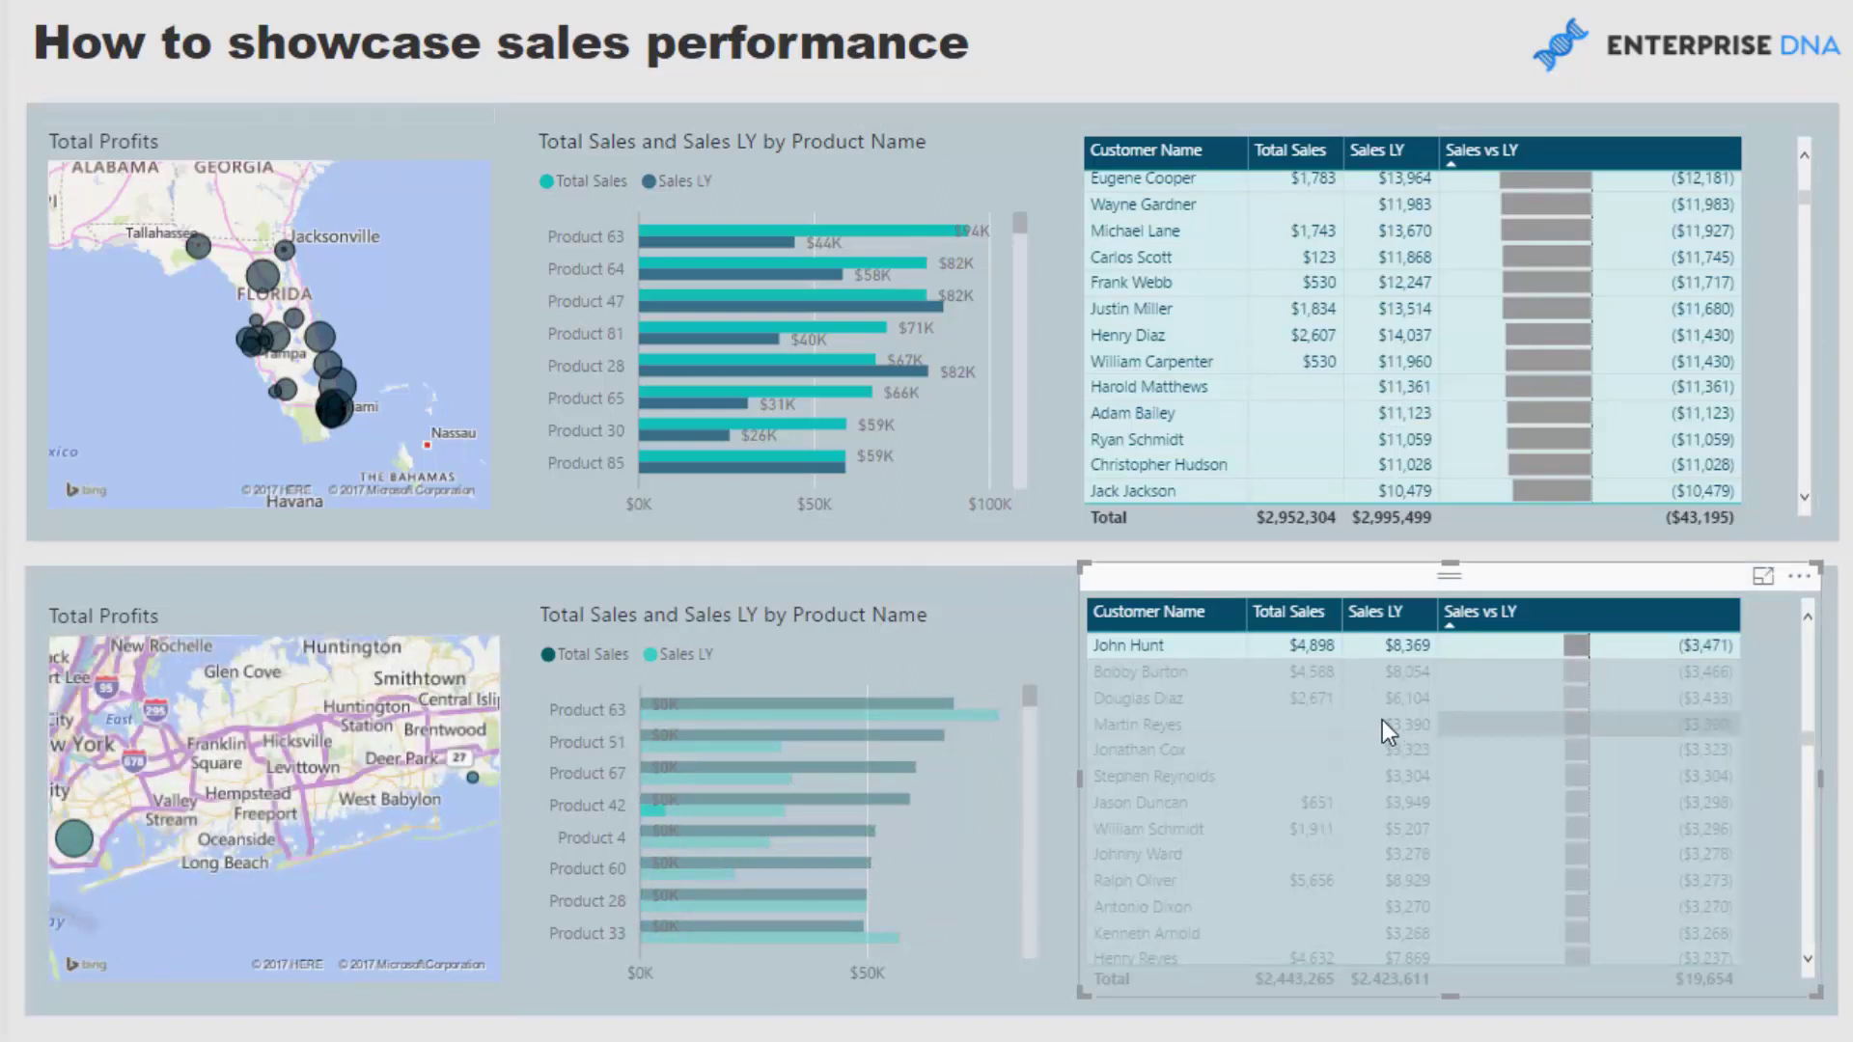
left_click(343, 384)
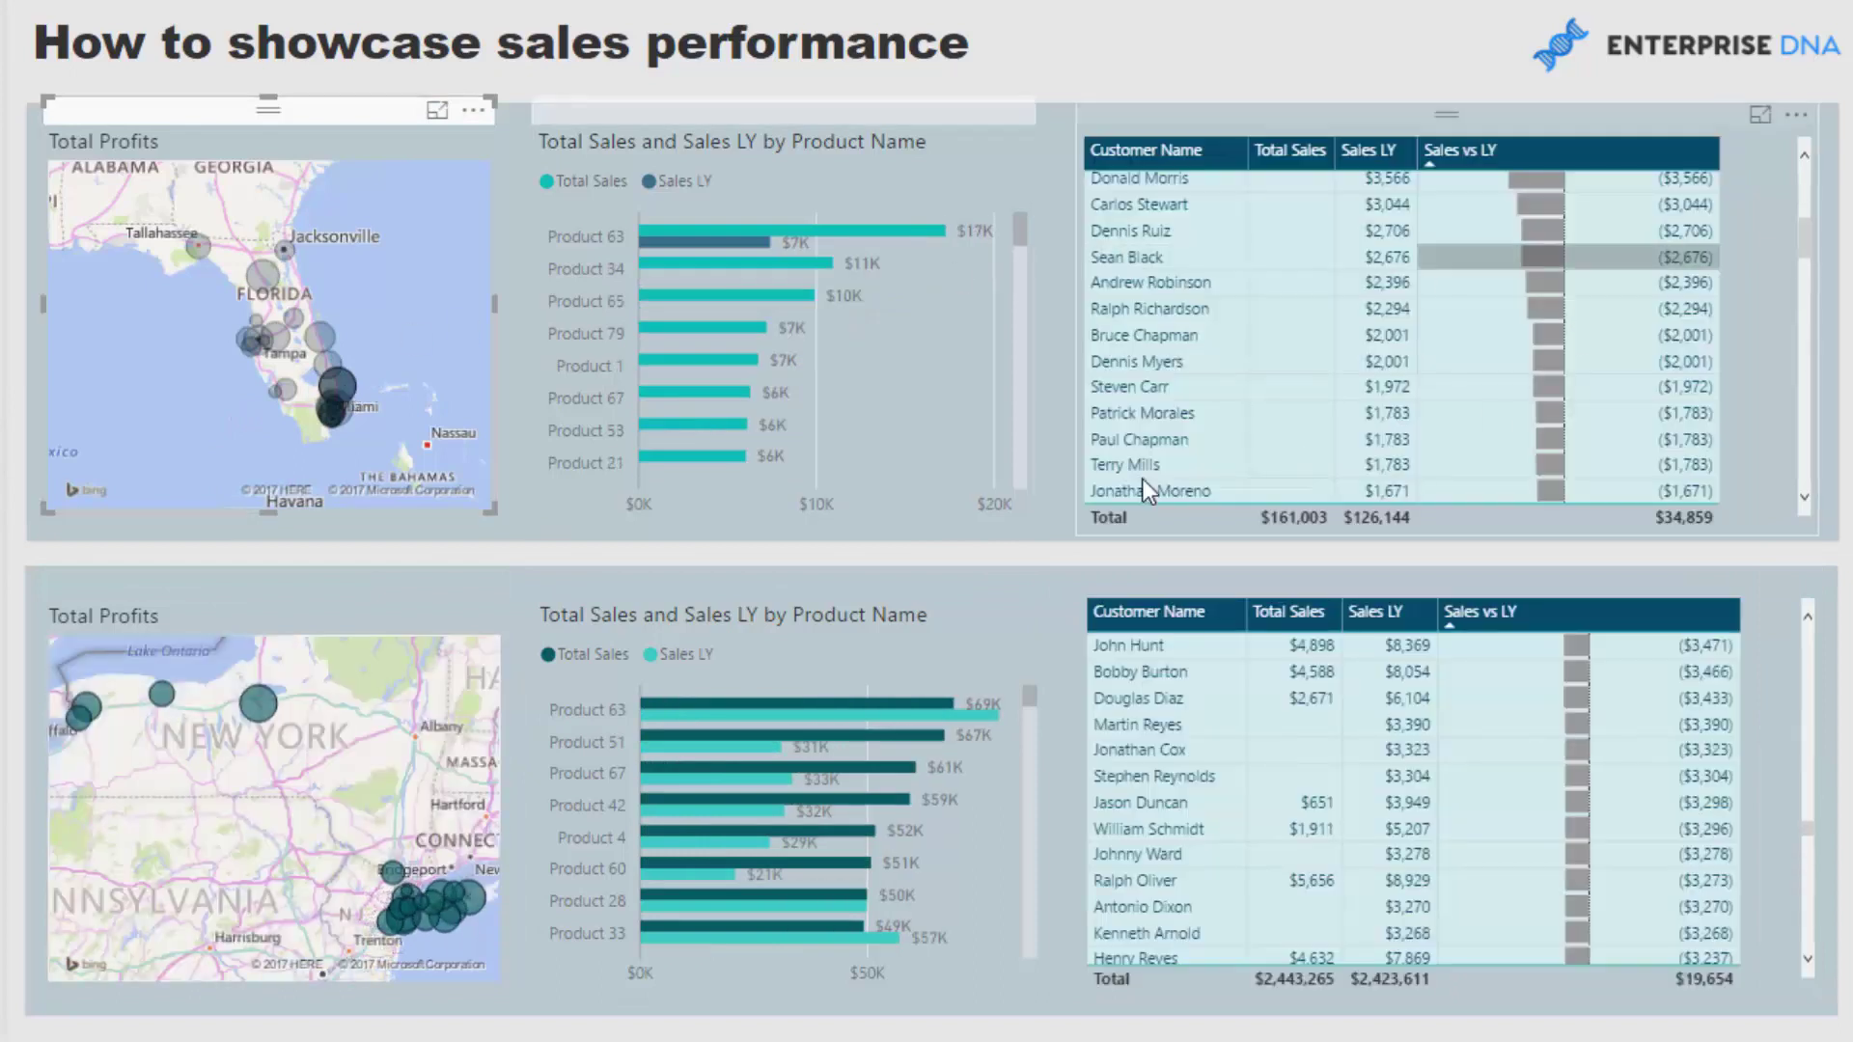
left_click(205, 166)
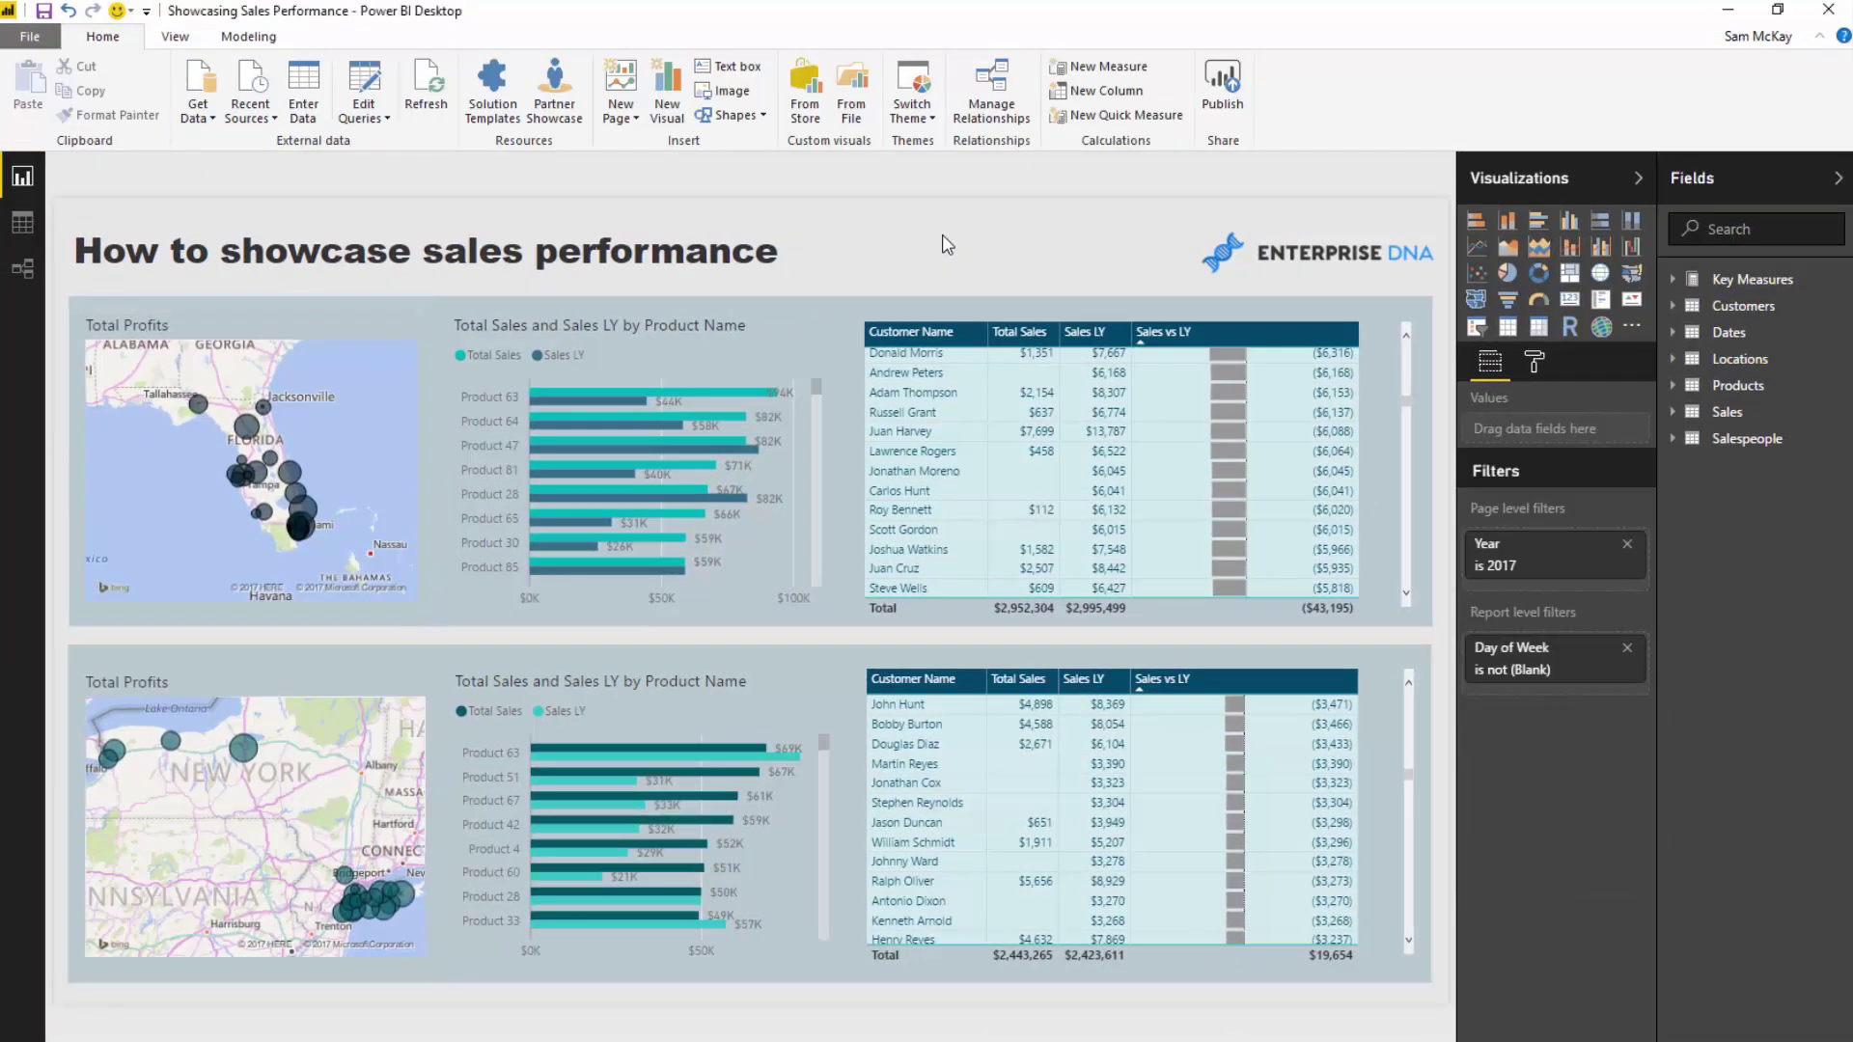
Step: Switch to the report window "Show new customer growth through time" and display the formula of the Total Sales measure
left_click(1777, 8)
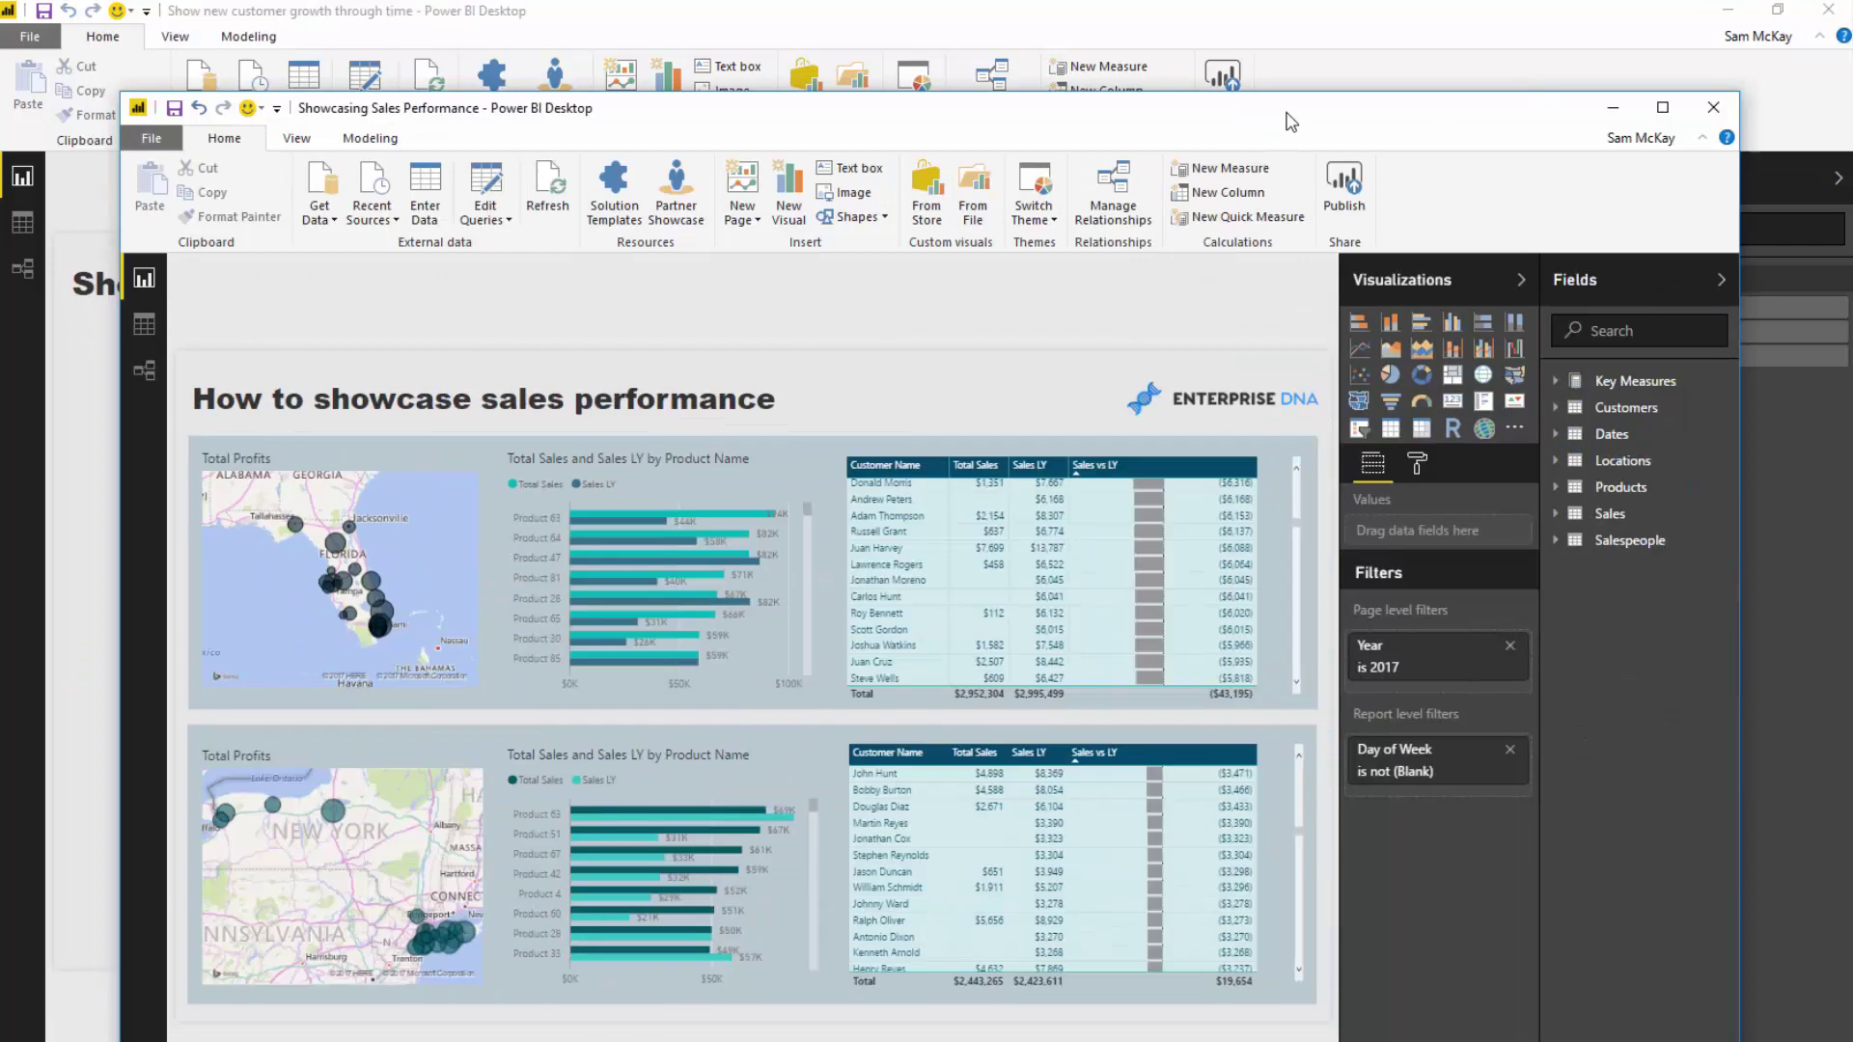
left_click_drag(1061, 103, 106, 146)
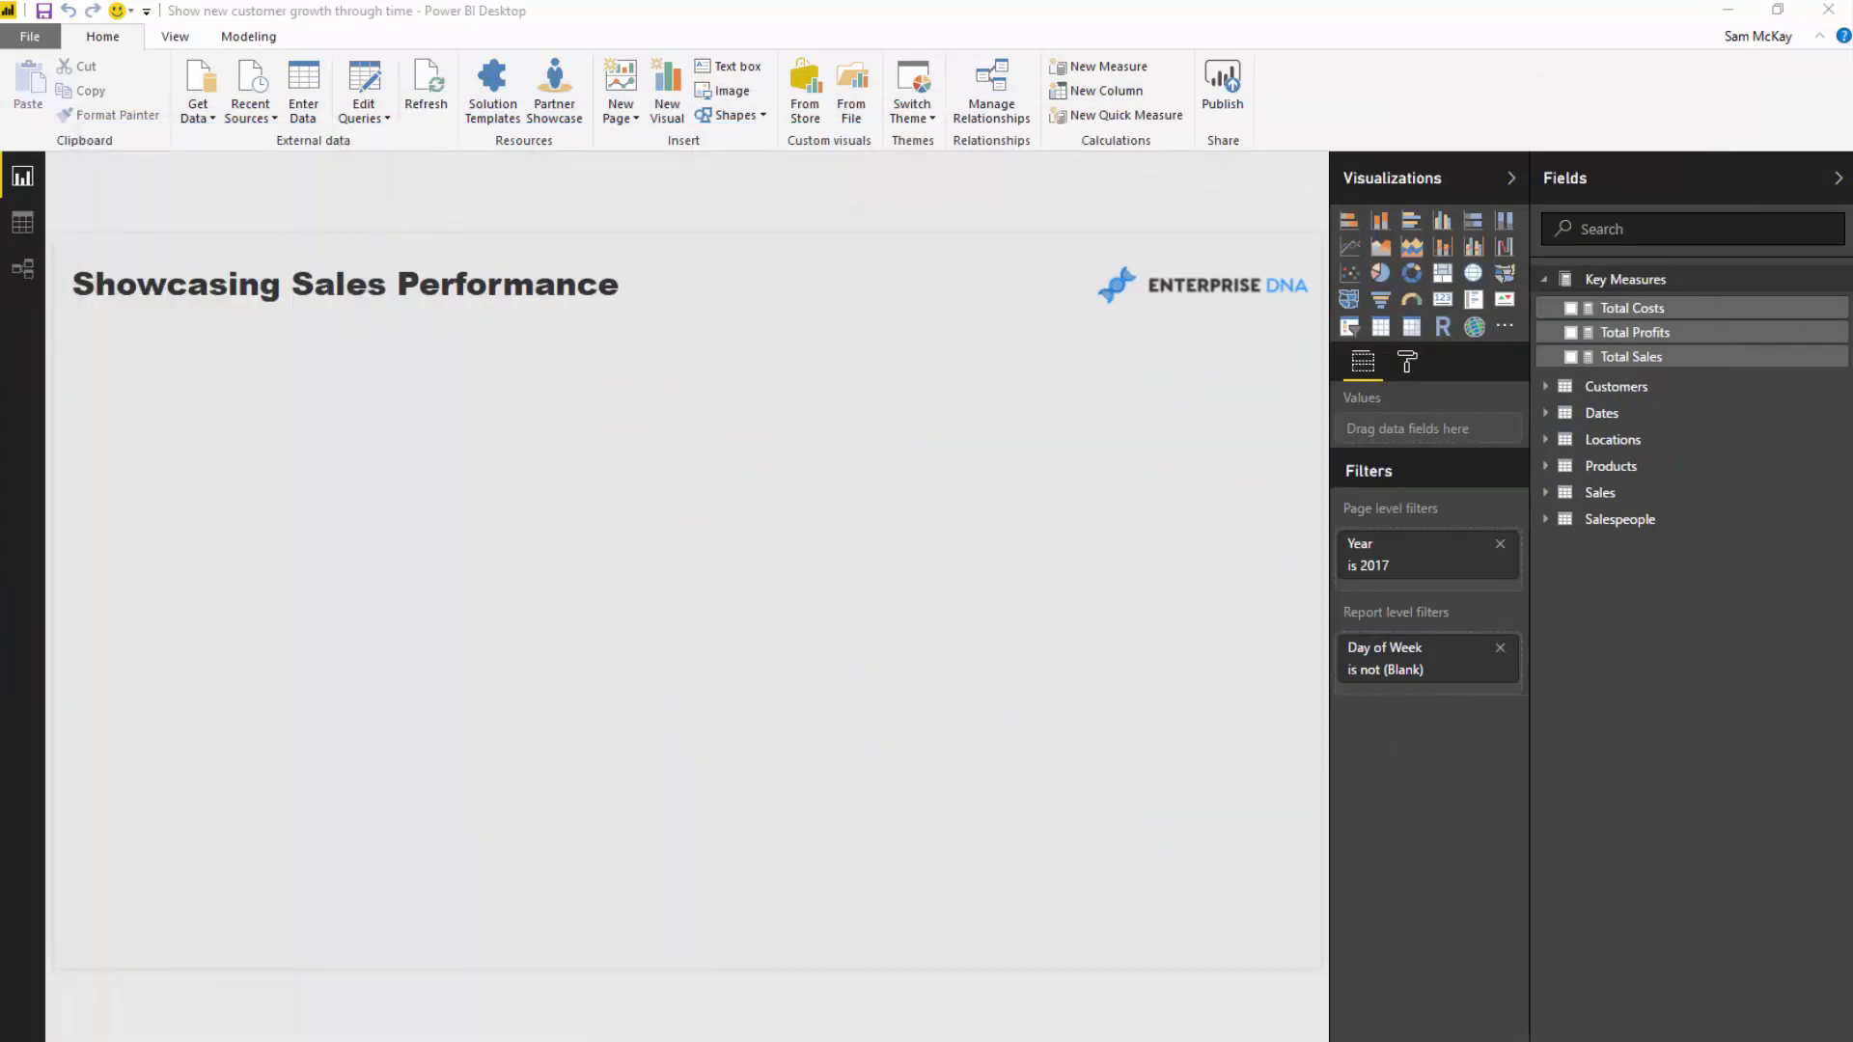
left_click(1638, 359)
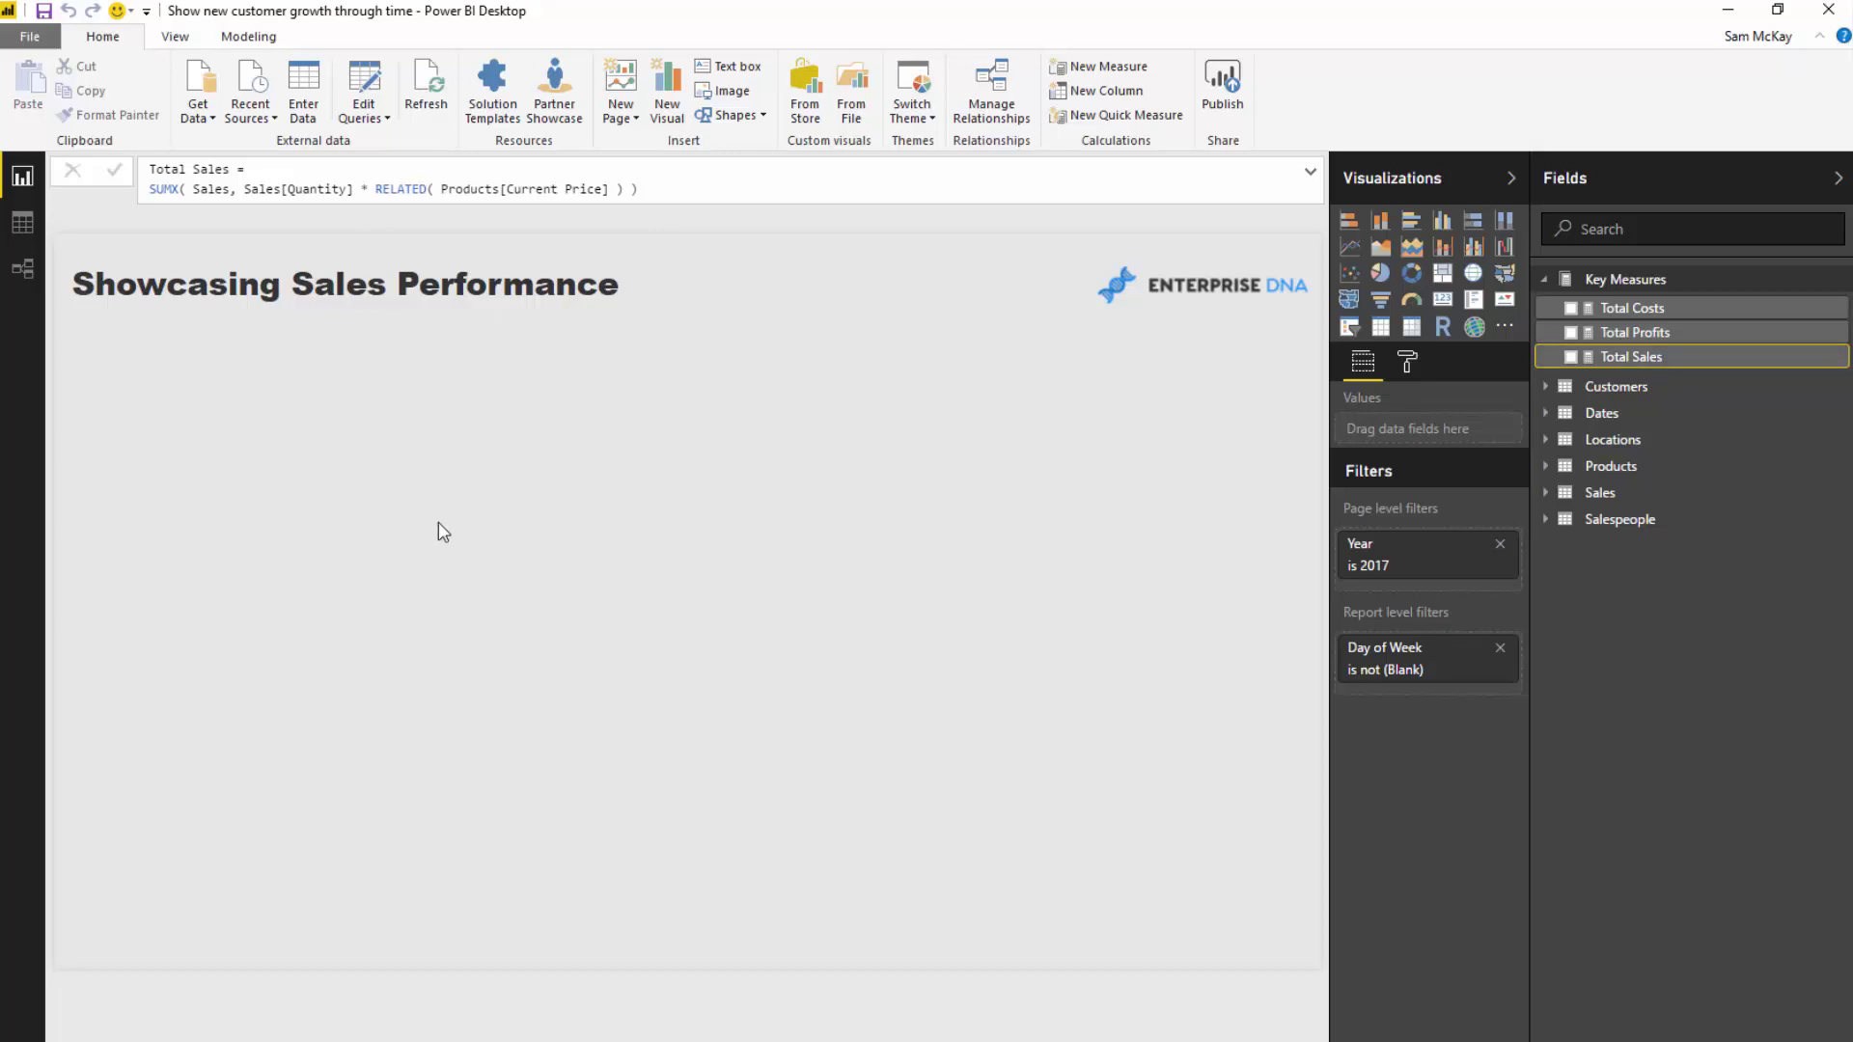
Step: Create a new measure named Sales LY and begin its formula with CALCULATE( [Total Sales]
left_click(1094, 71)
type("Sales L")
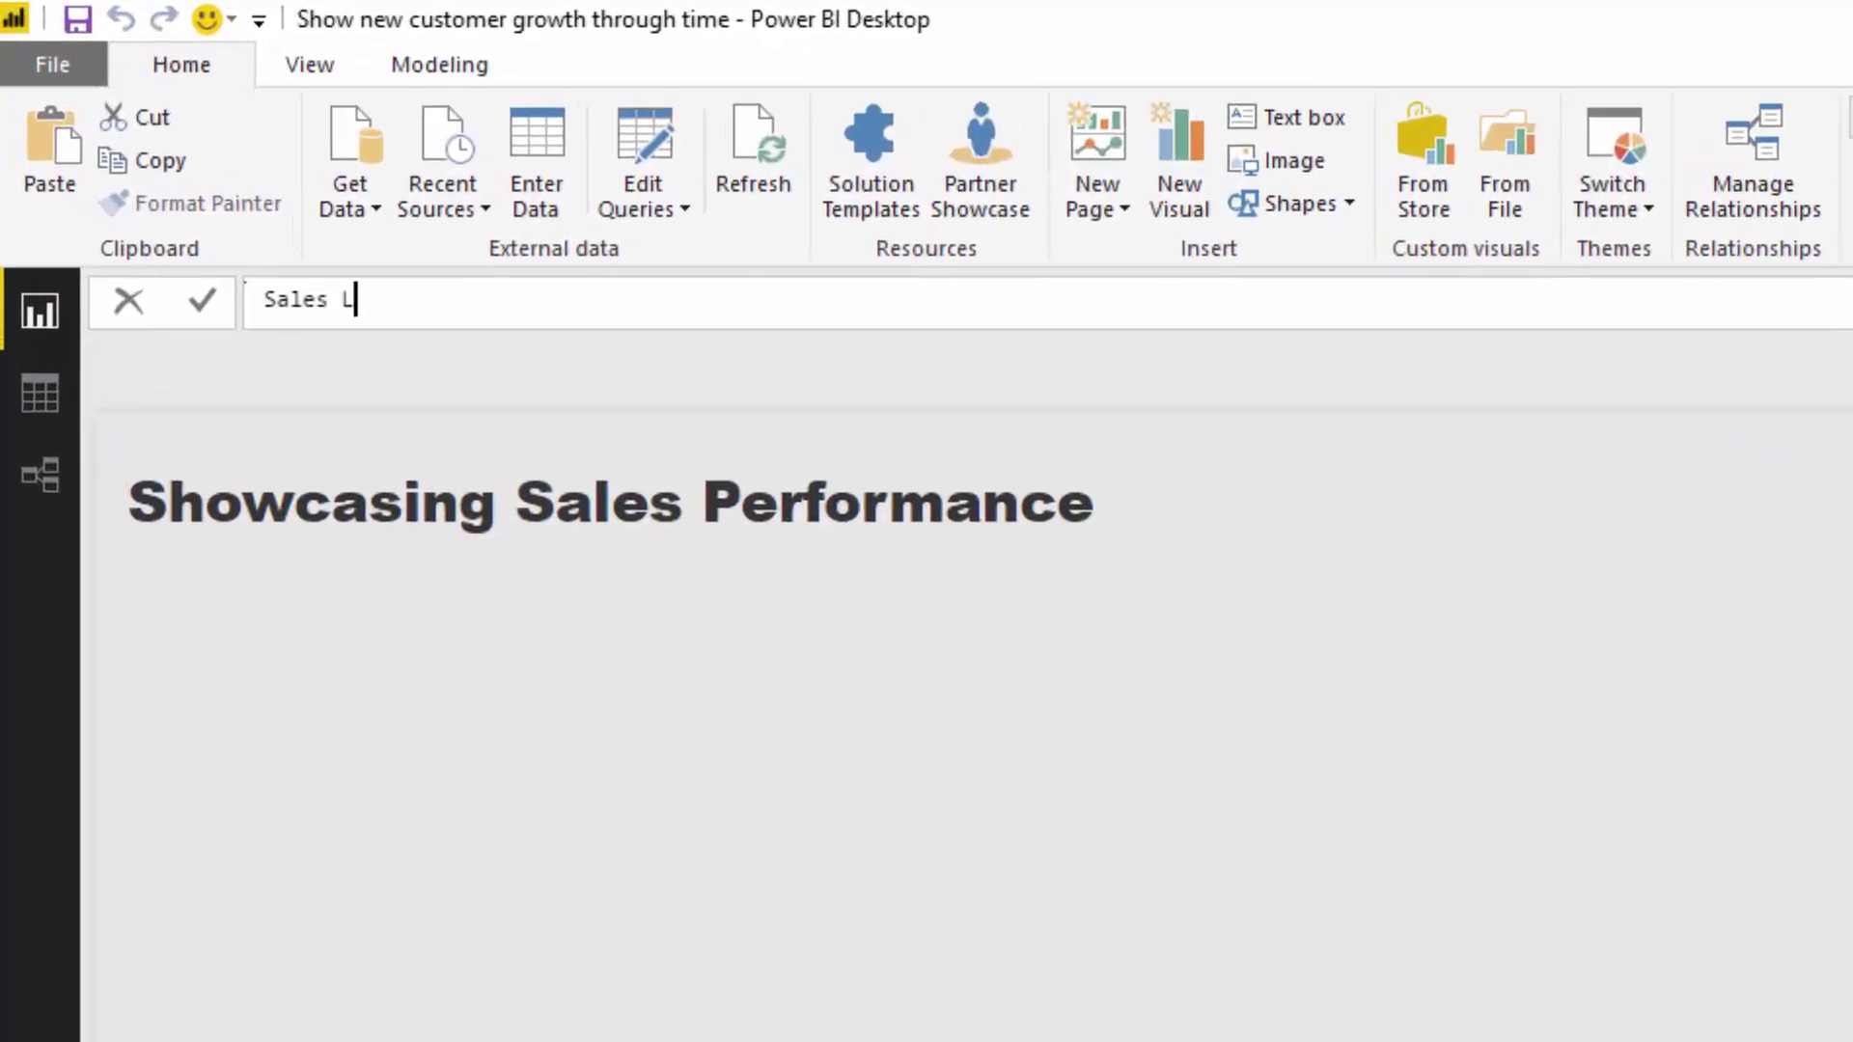
type("Y = CAL")
key("Tab")
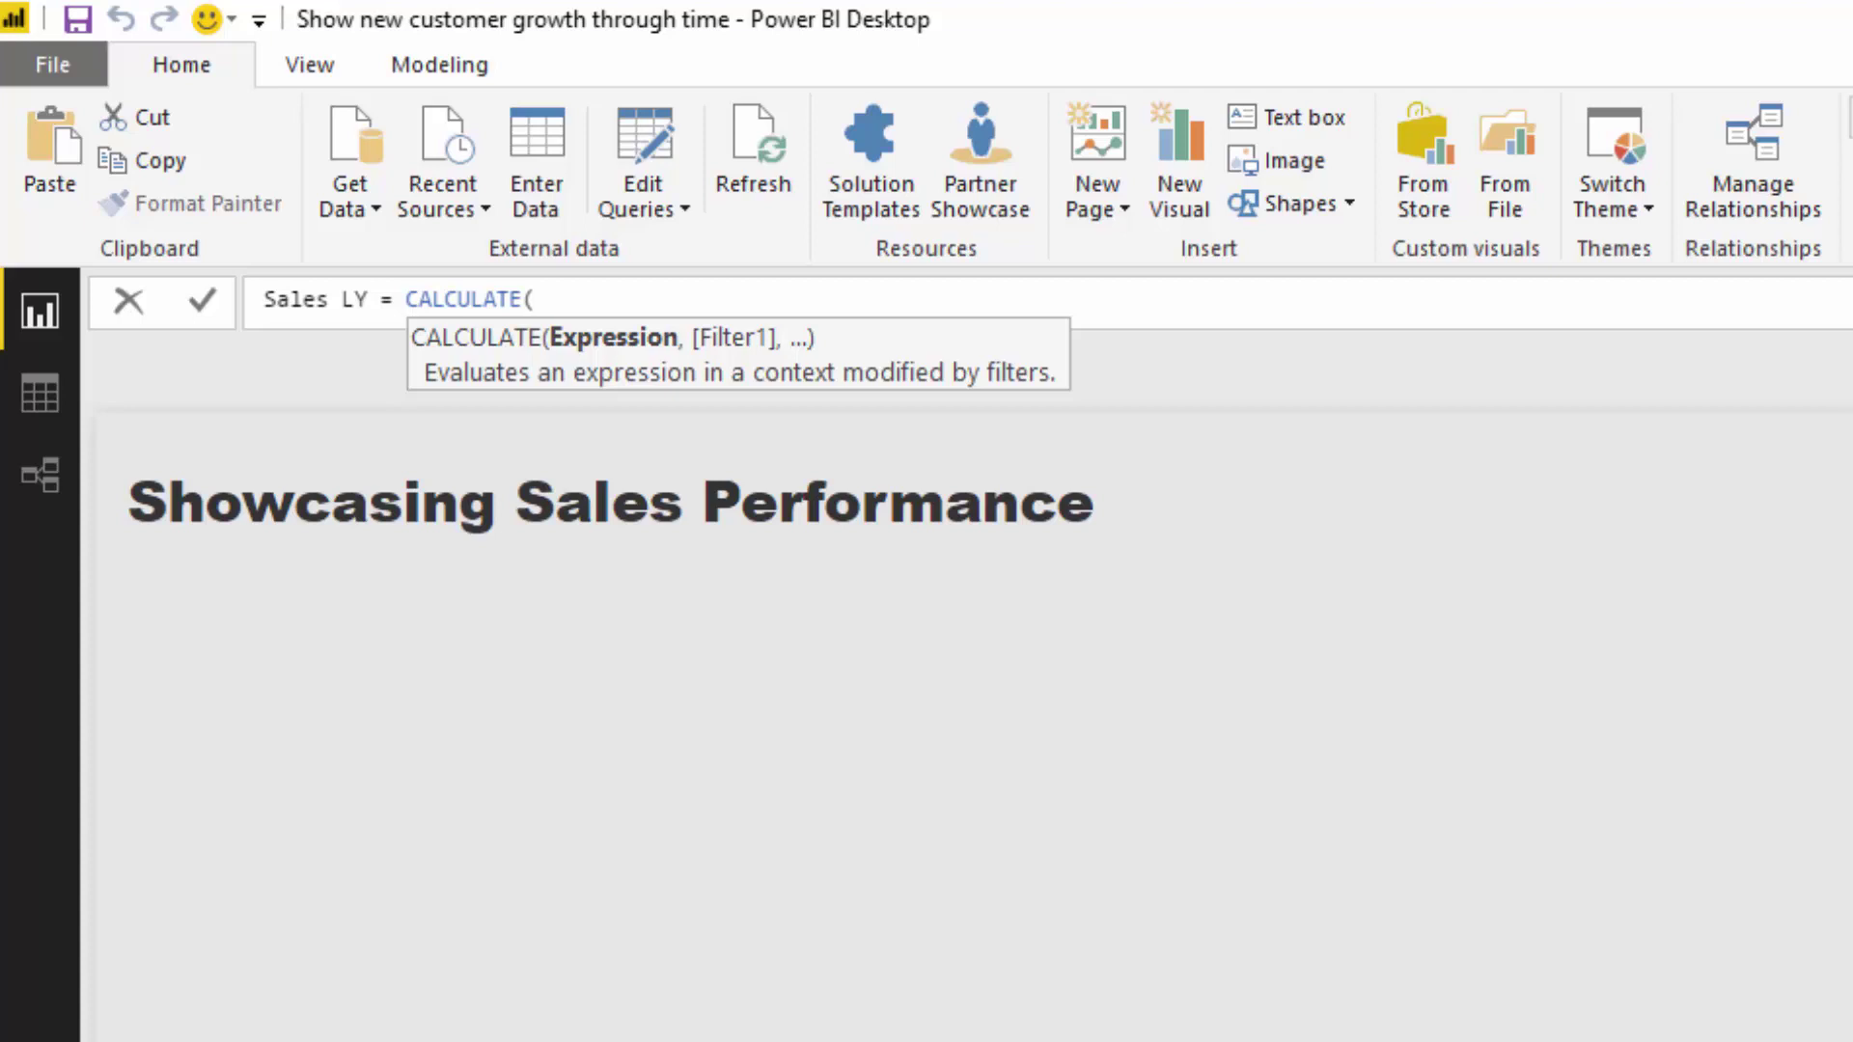
type("TO")
key("Down")
key("Down")
key("Down")
key("Down")
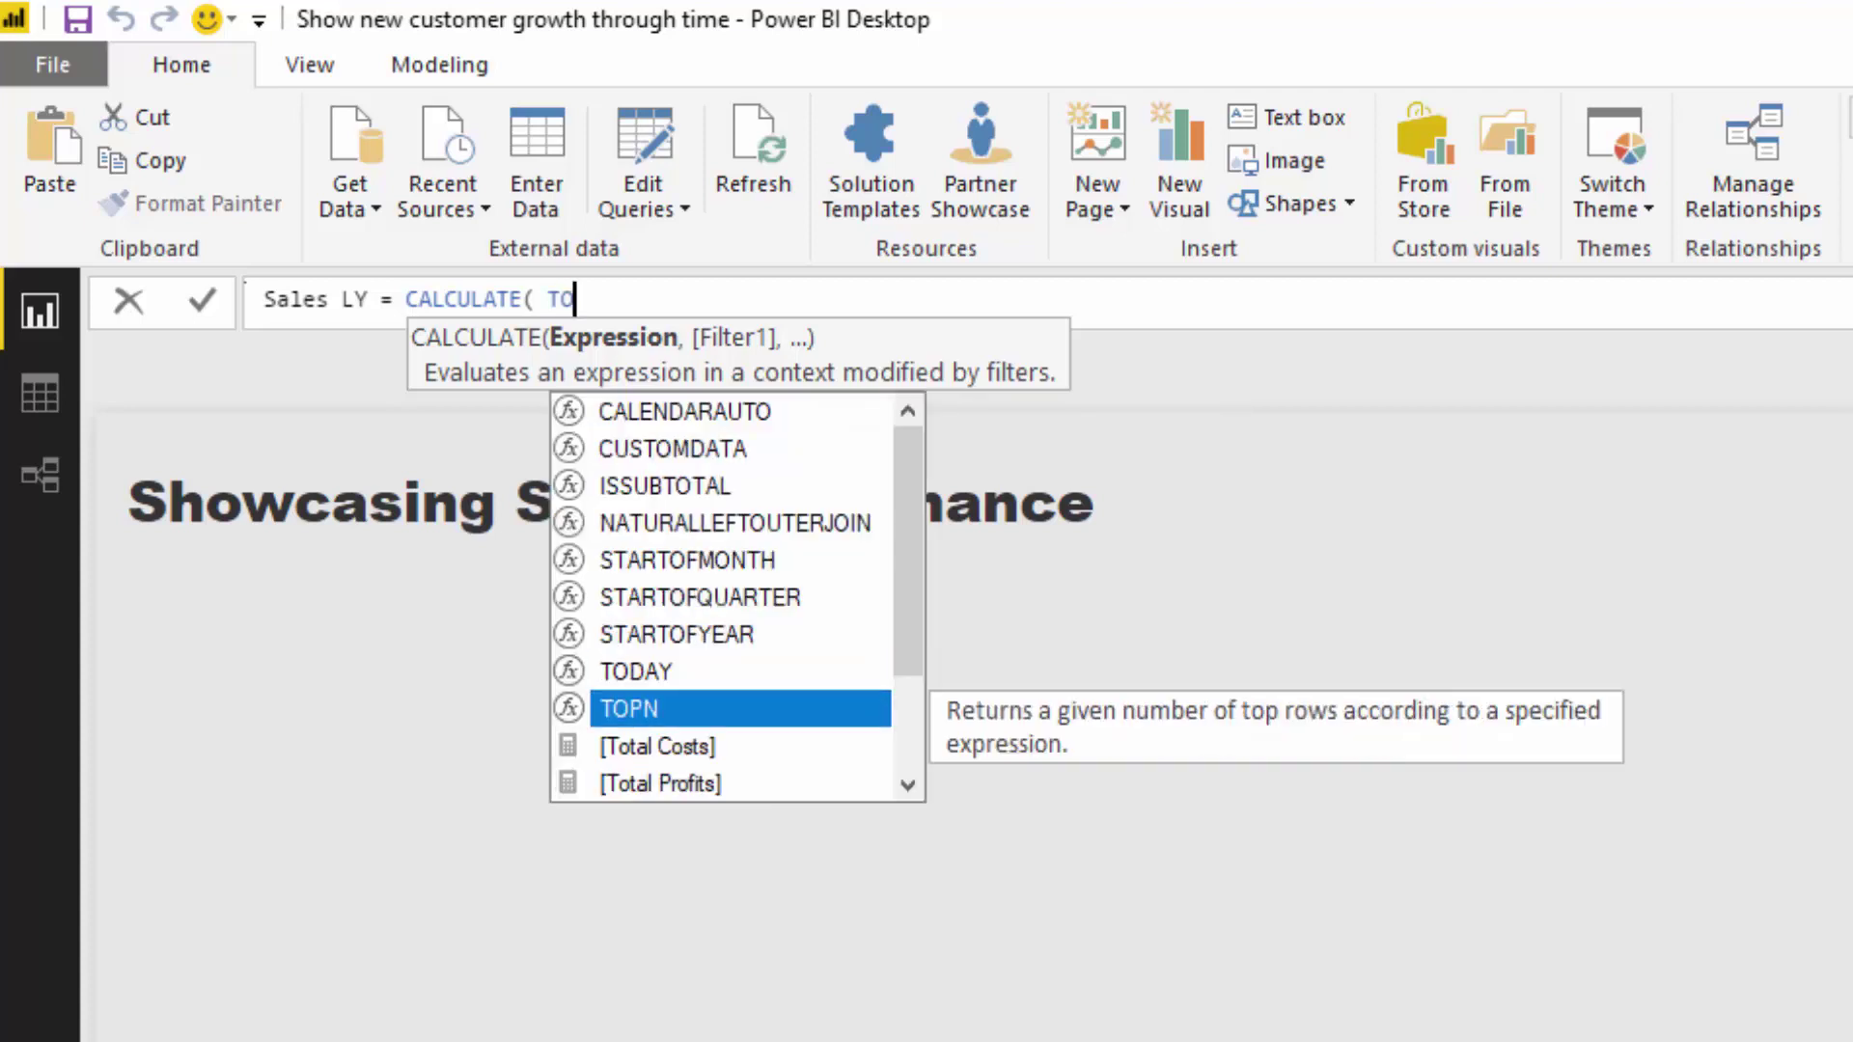
key("Tab")
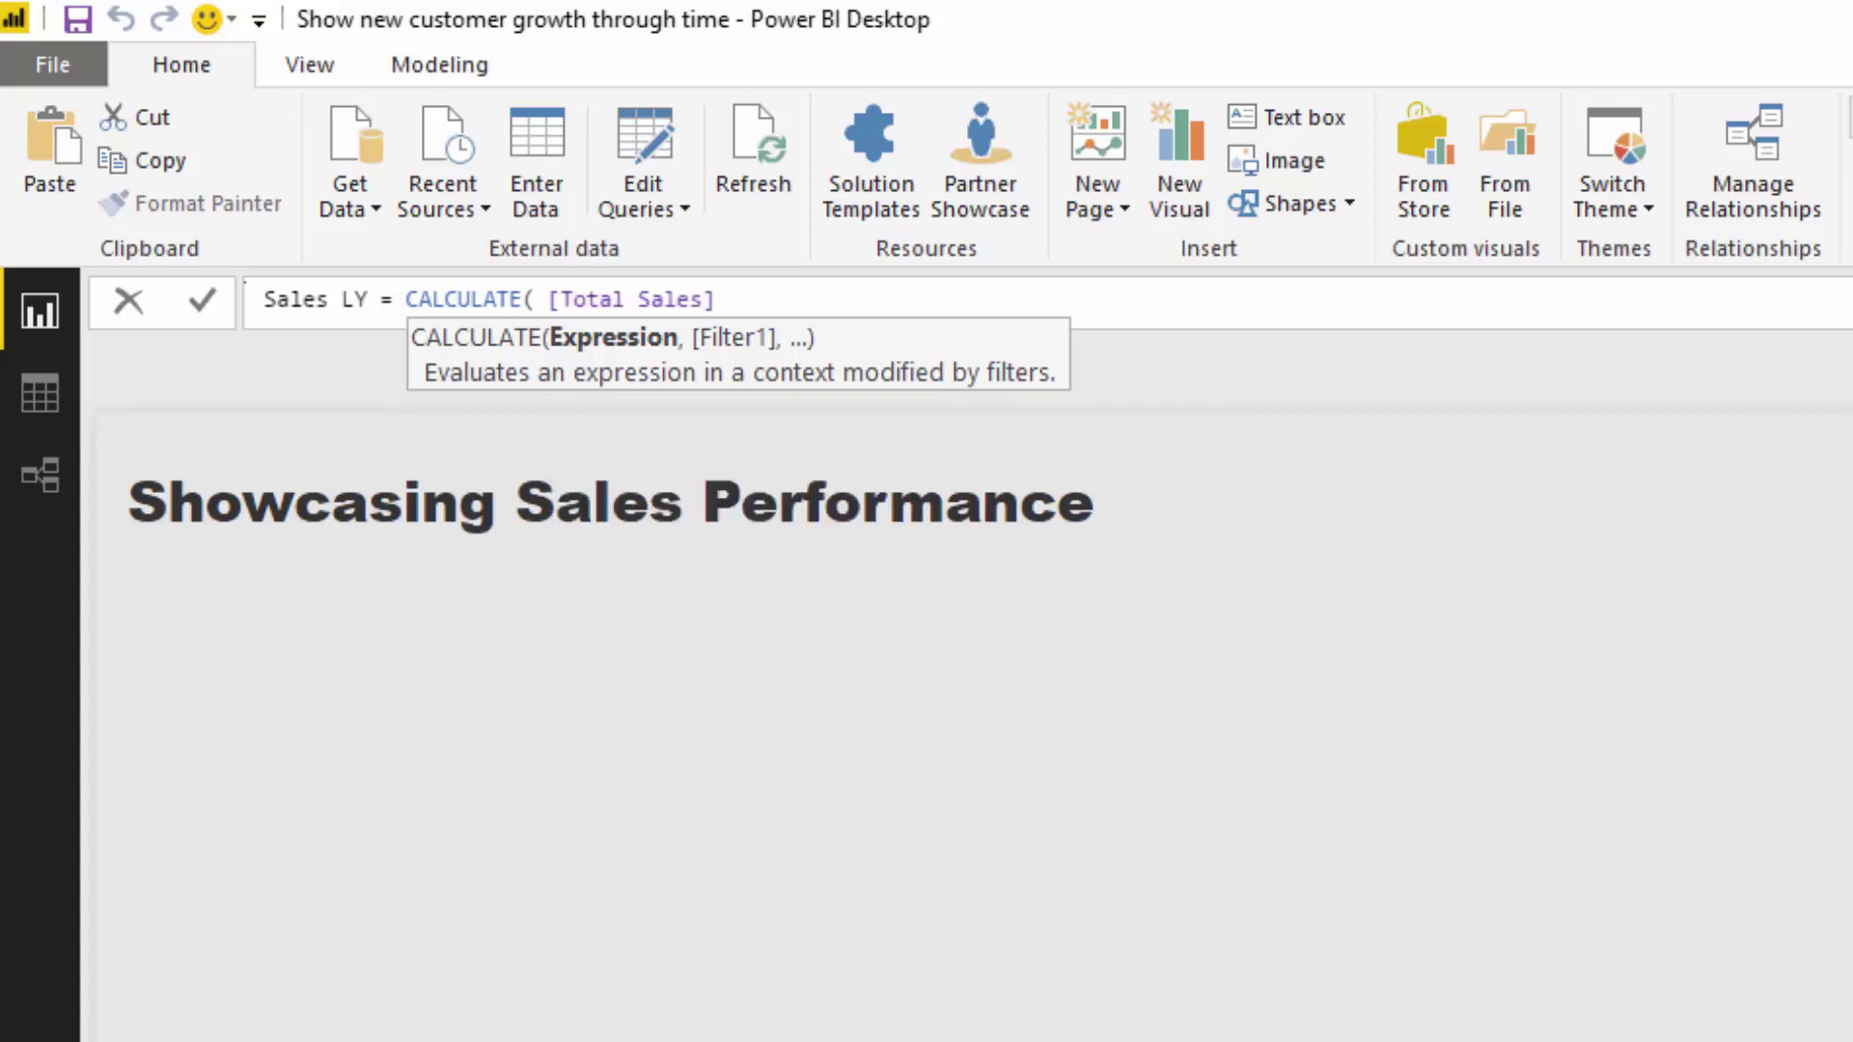
Step: Complete the Sales LY formula with the filter SAMEPERIODLASTYEAR( Dates[Date] ) and commit the measure
type(", SAM")
key("Tab")
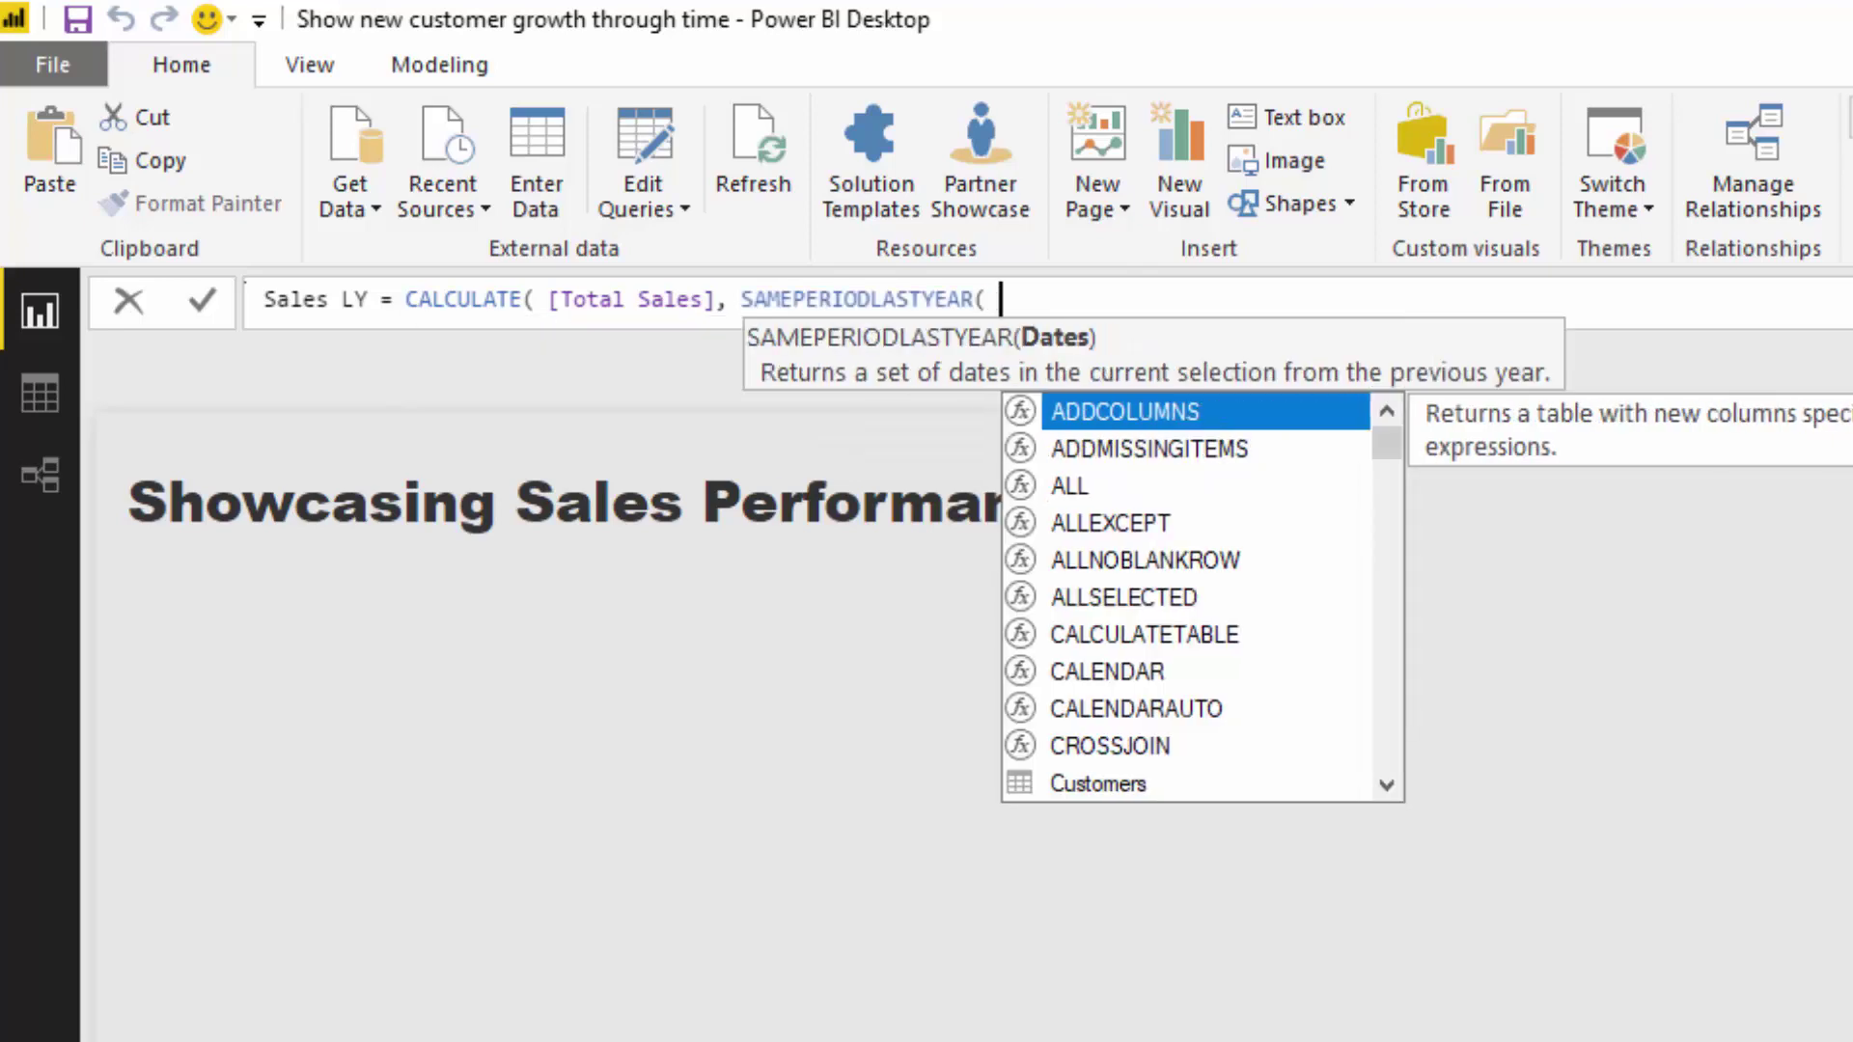
type("Date")
key("Down")
key("Down")
key("Tab")
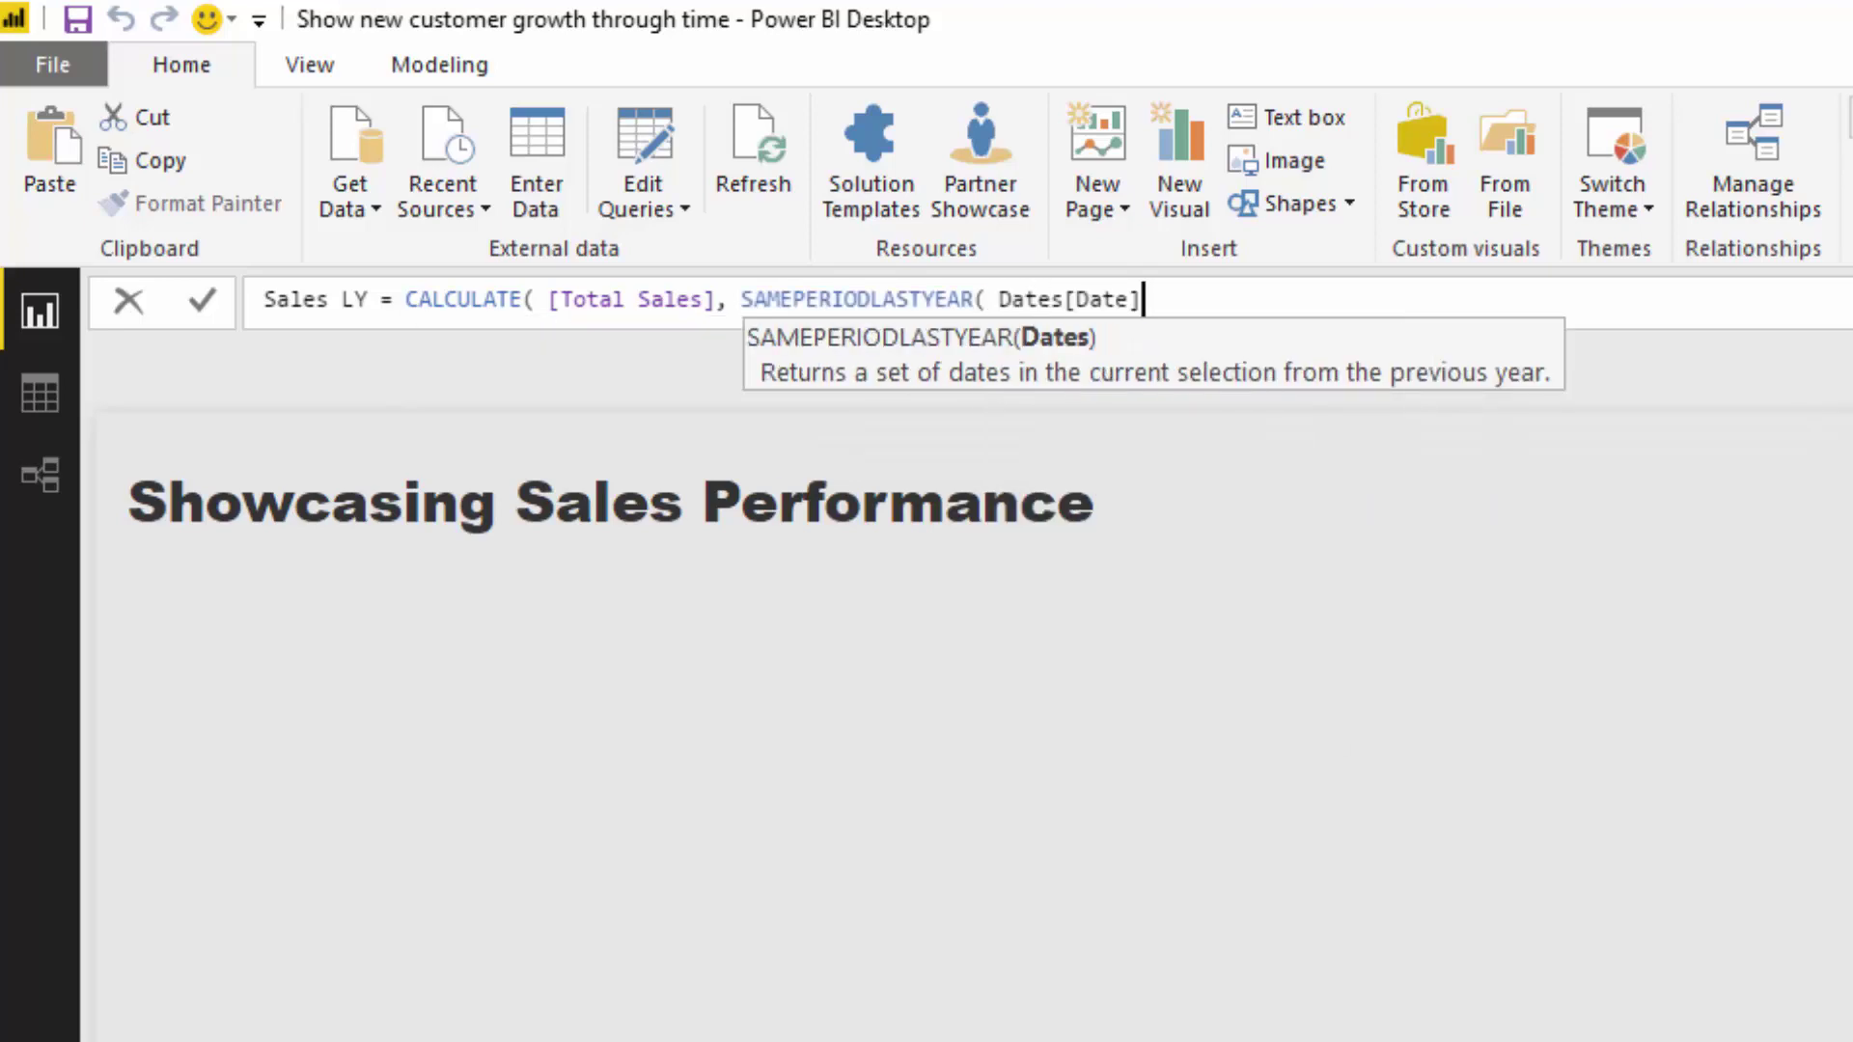
type("))")
key("Return")
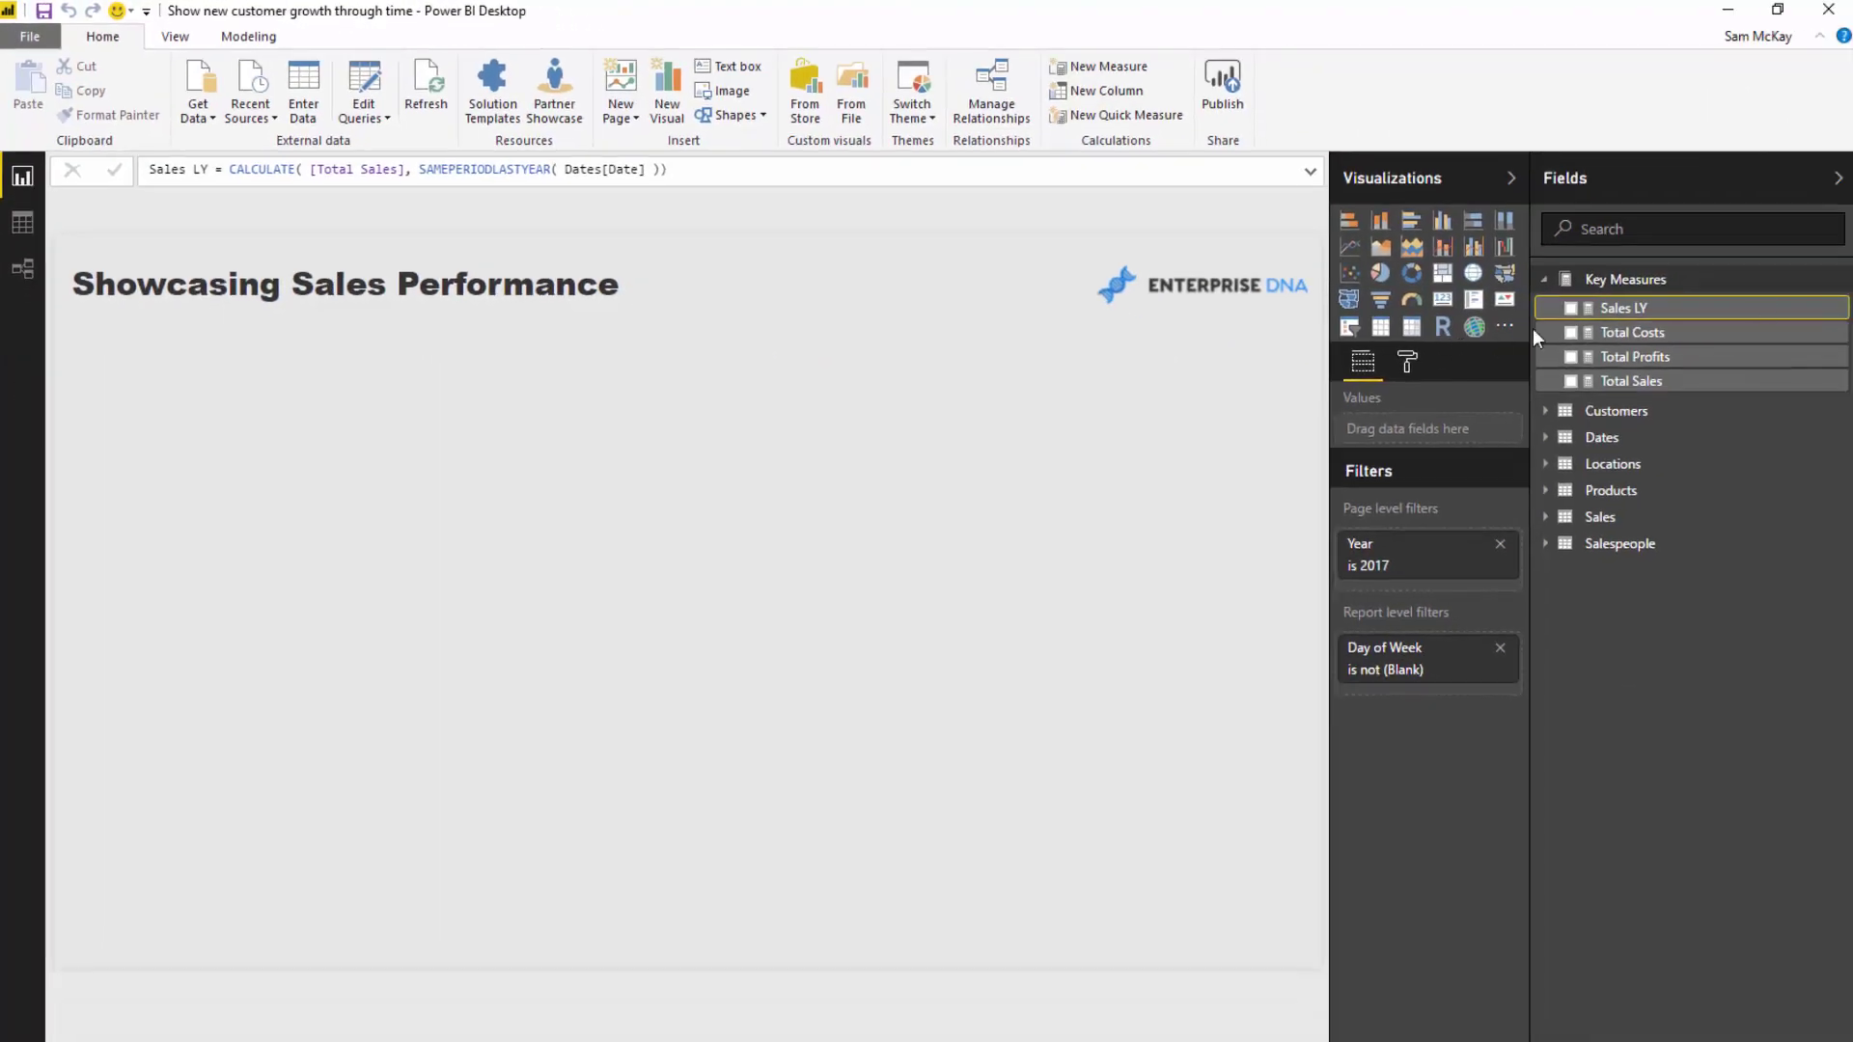
Step: Format the Sales LY measure as currency, $ English (United States)
left_click(1631, 332)
left_click(1624, 308)
left_click(248, 35)
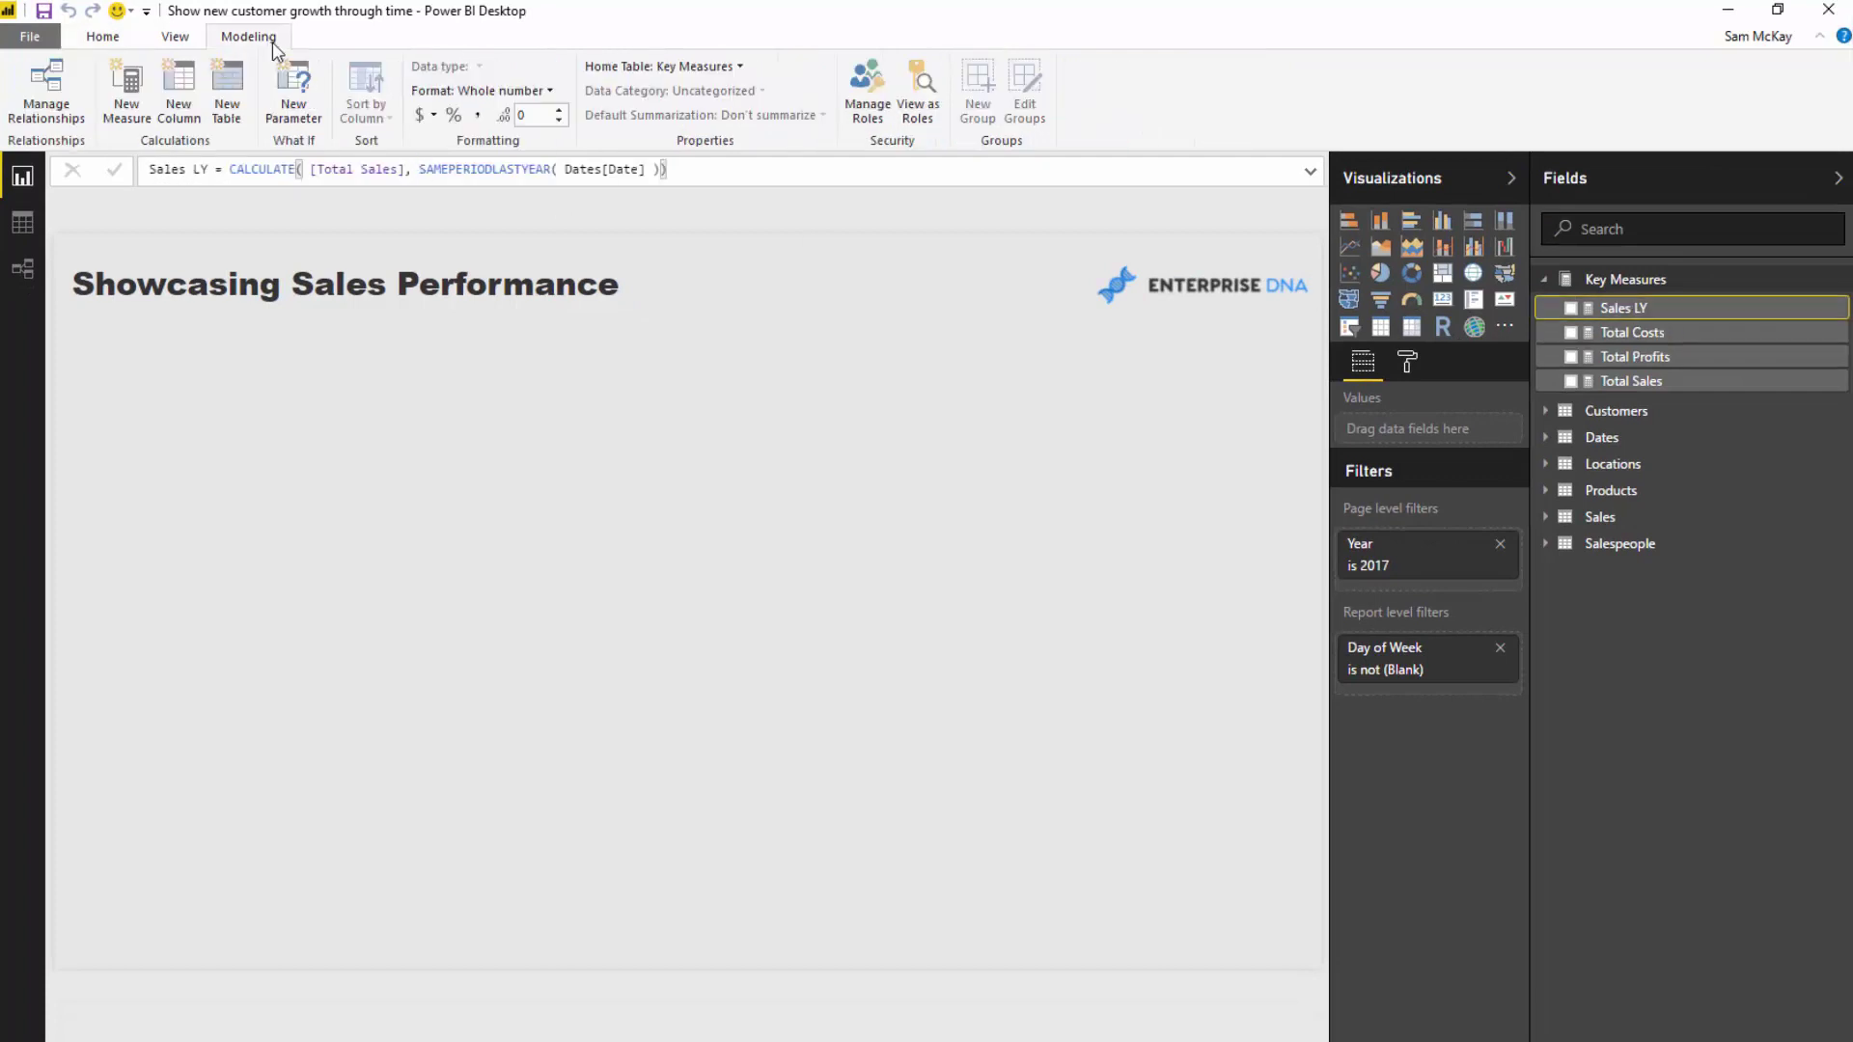
left_click(431, 115)
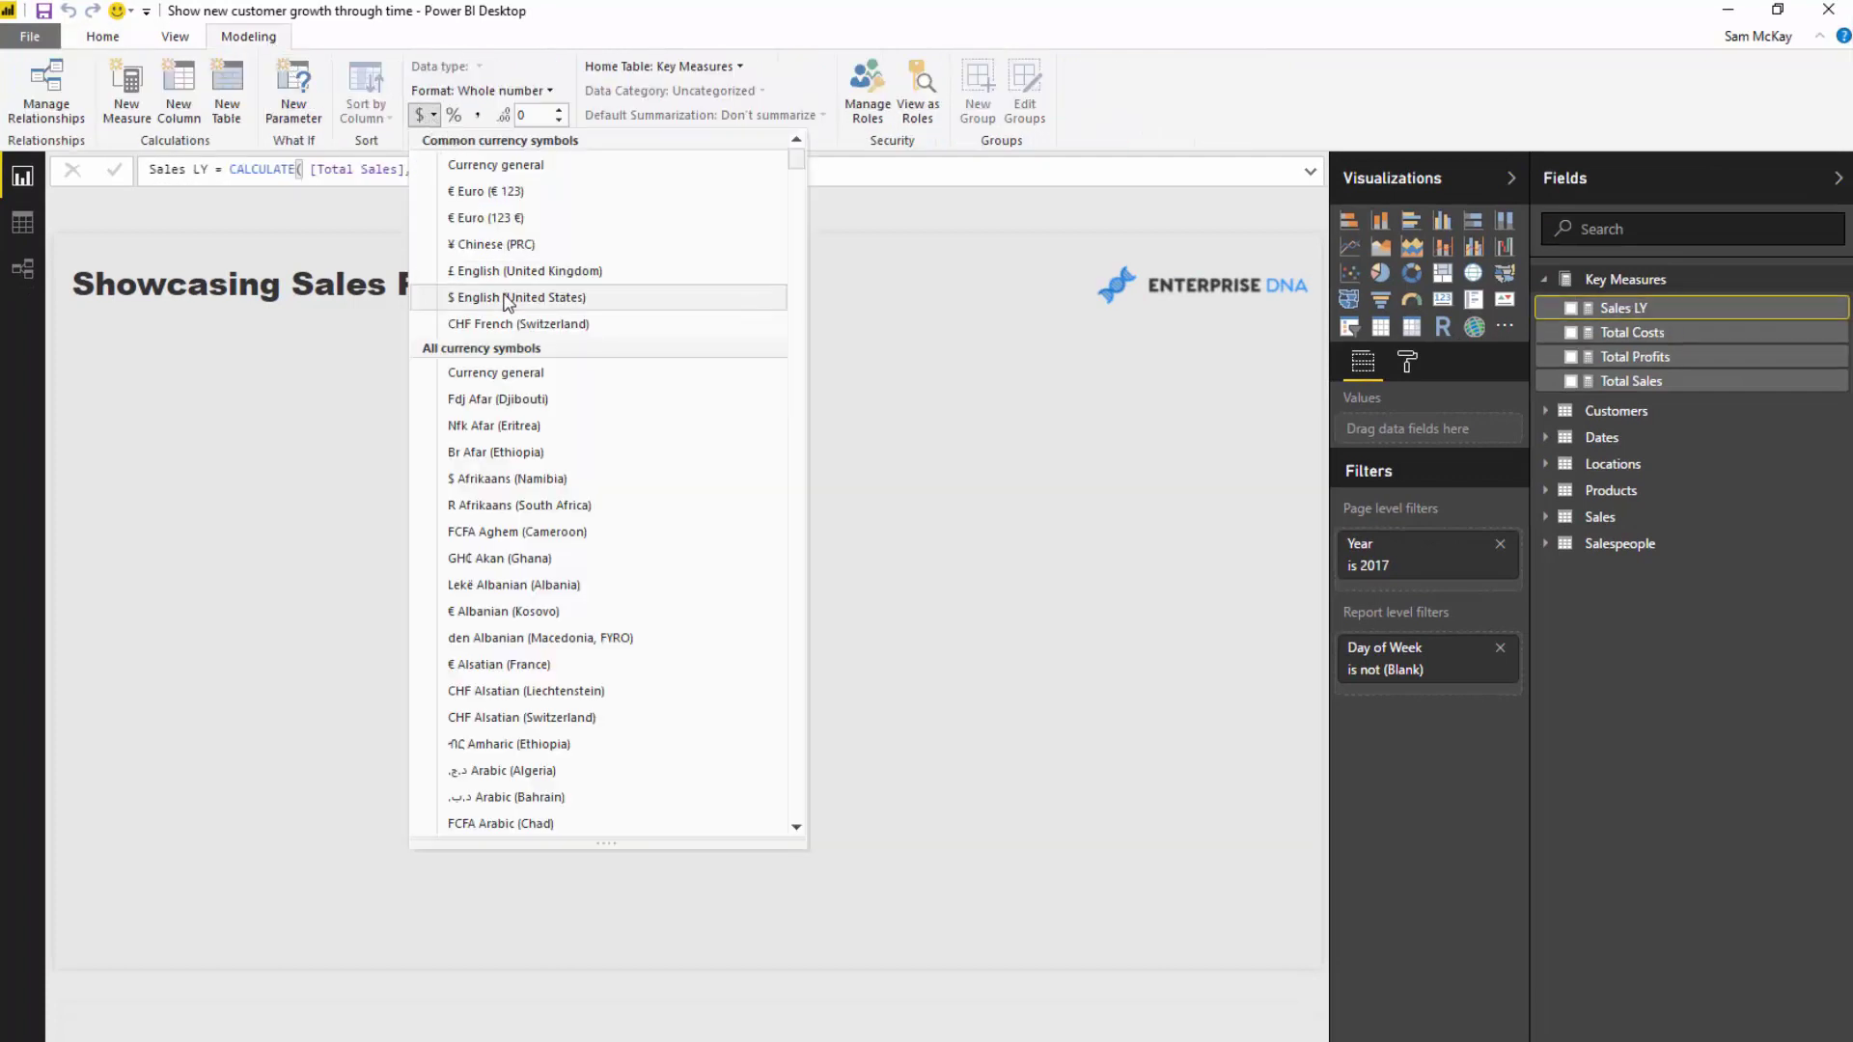
left_click(505, 295)
Step: Create a new measure Sales vs LY = [Total Sales] - [Sales LY] in Key Measures
left_click(1606, 332)
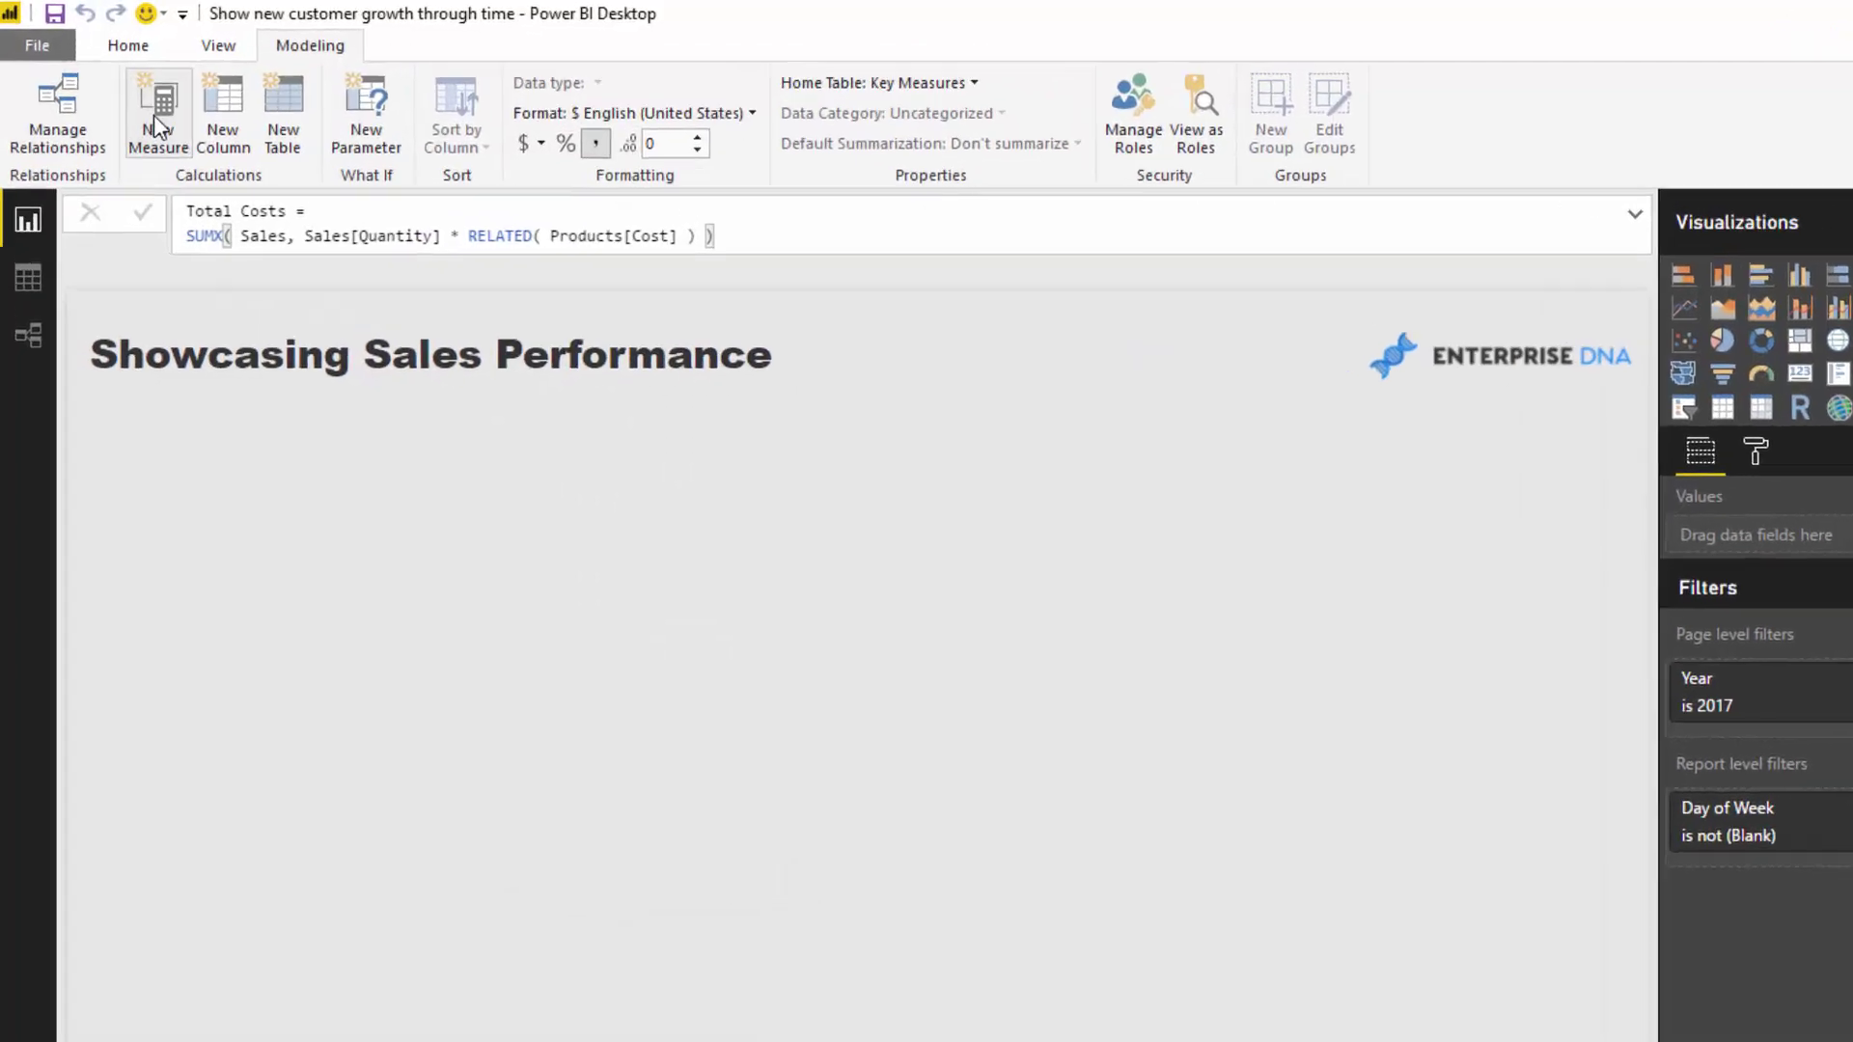
left_click(124, 95)
type("S")
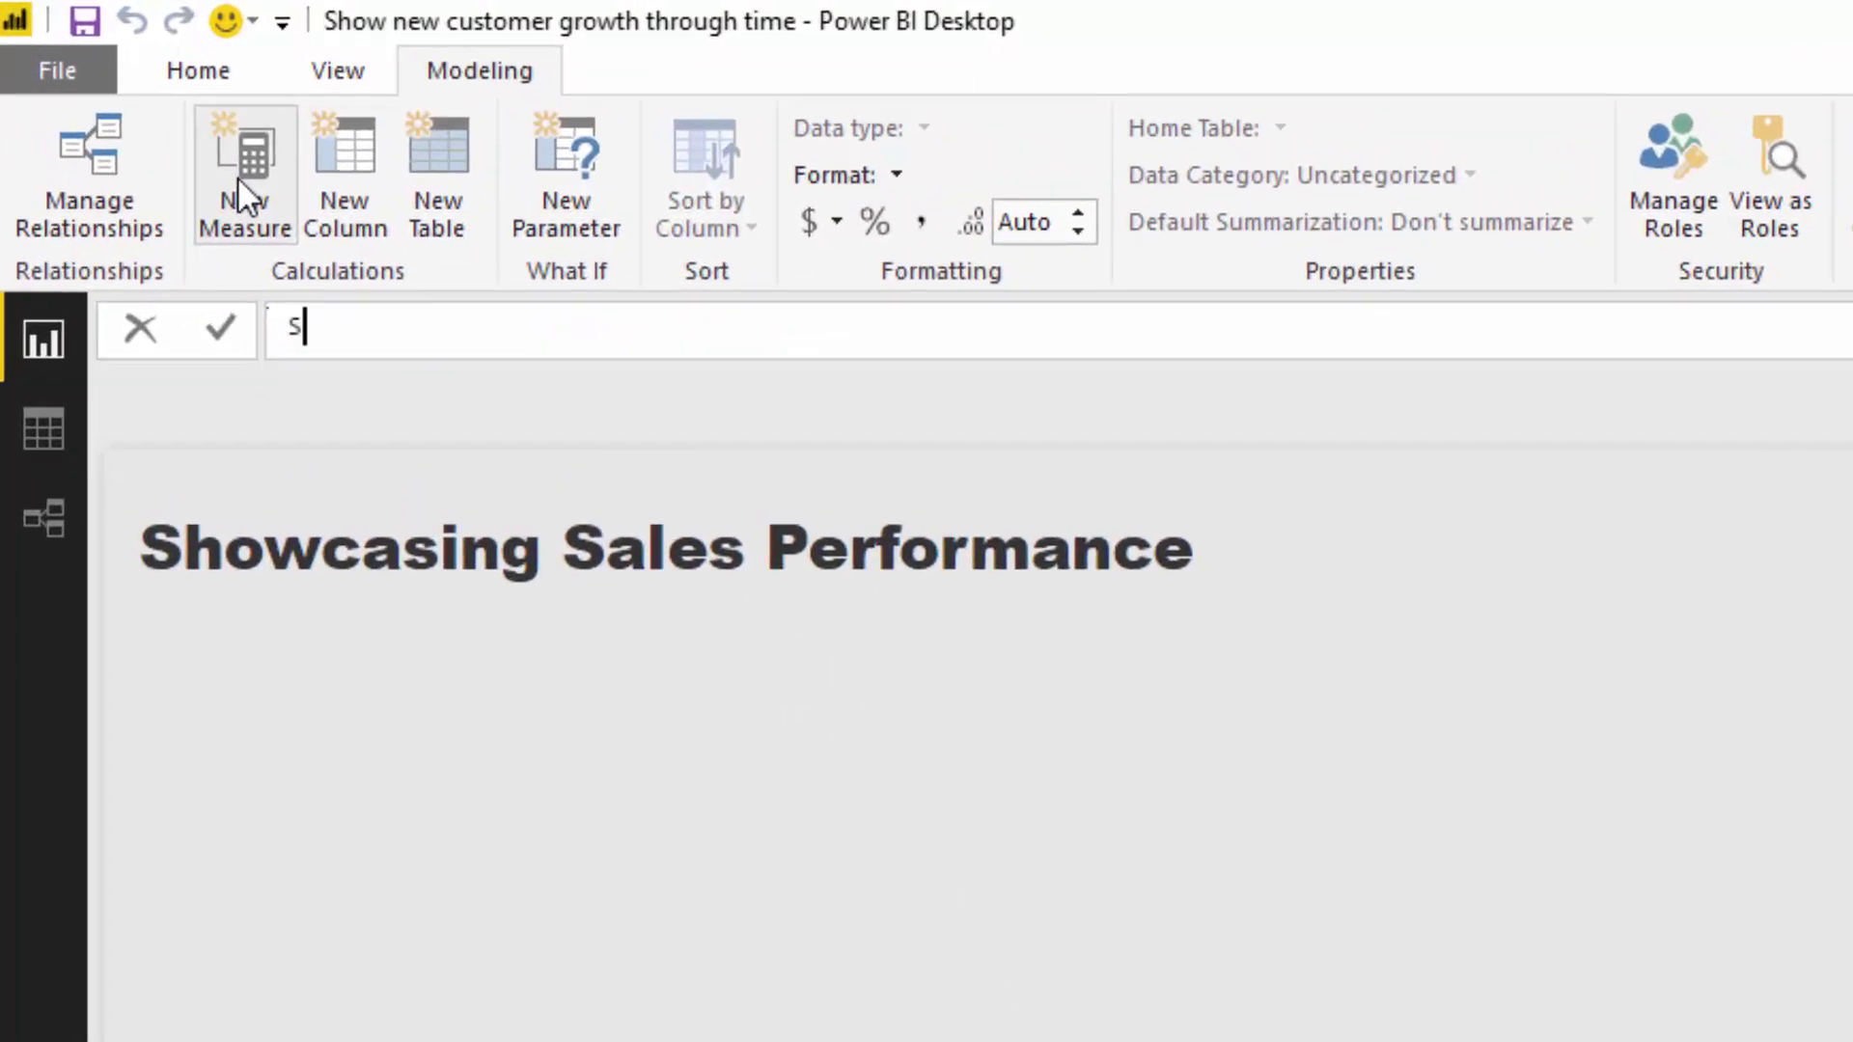
type("ales vs LY =")
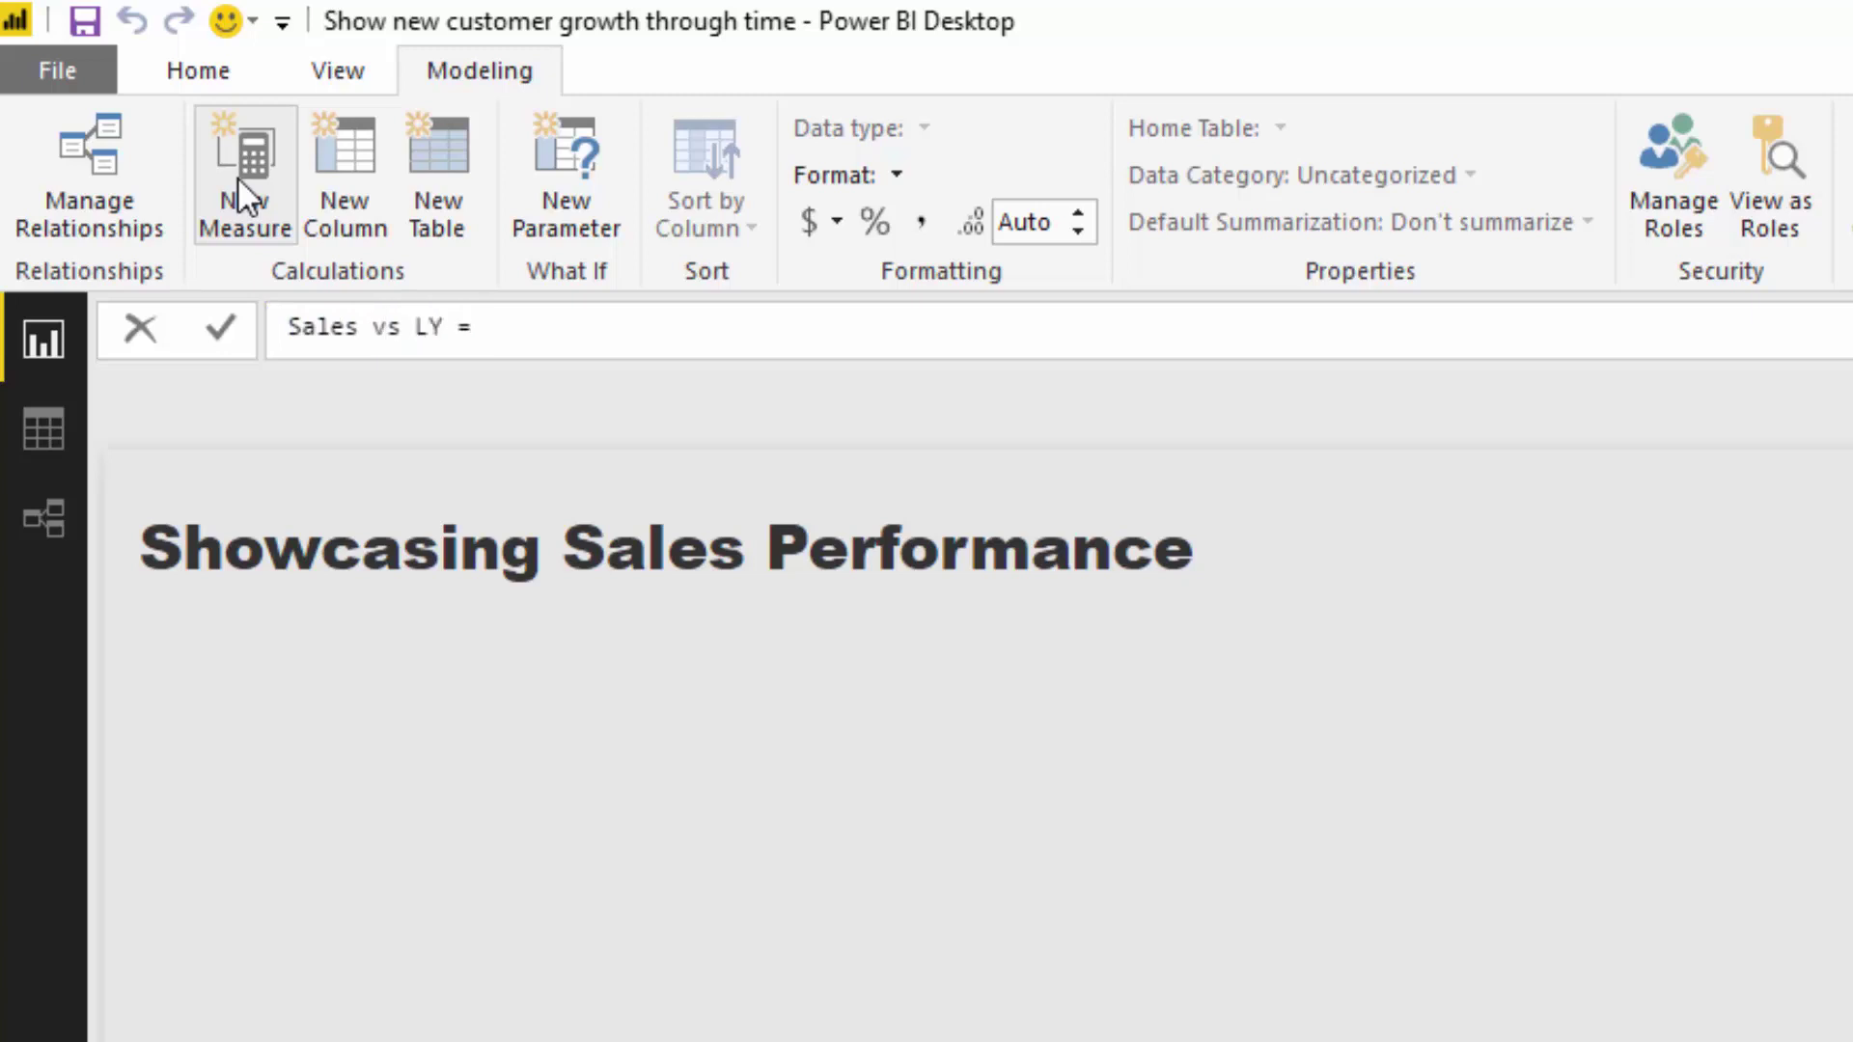
type(" [Tota")
key("Down")
key("Down")
key("Tab")
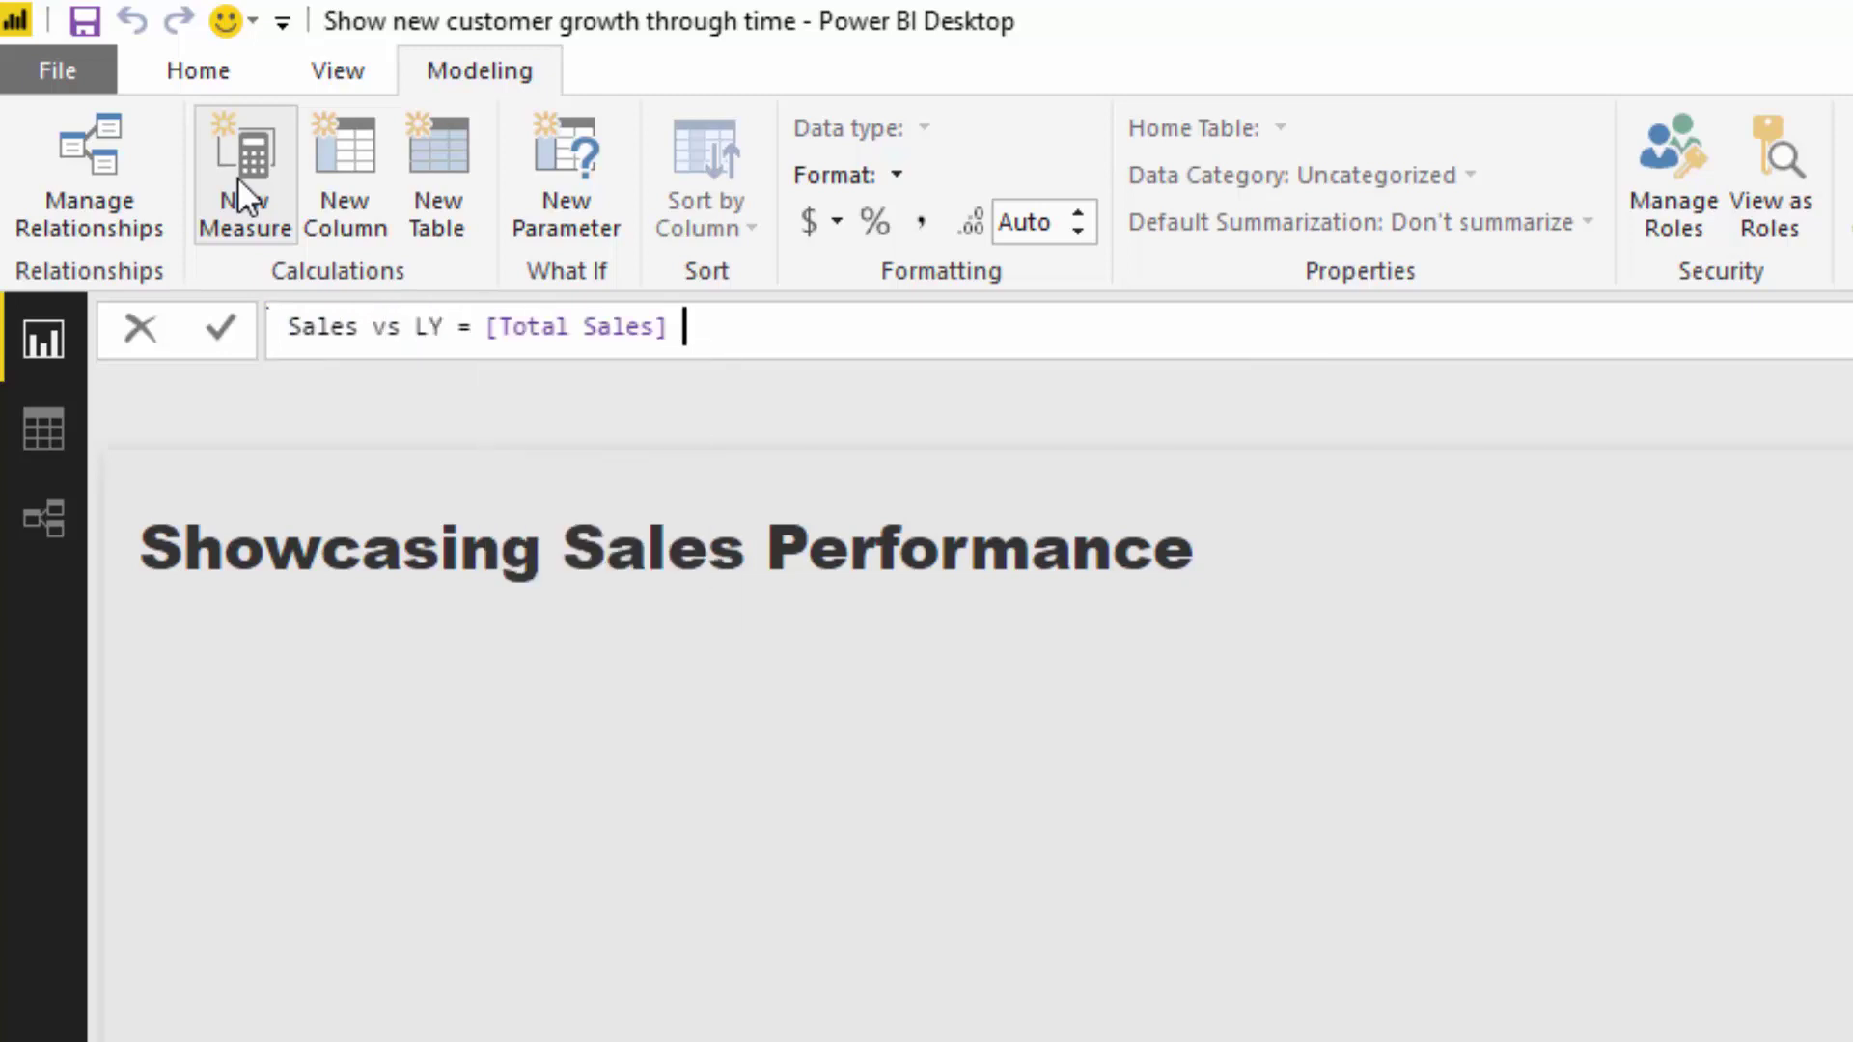
type("- [Sa")
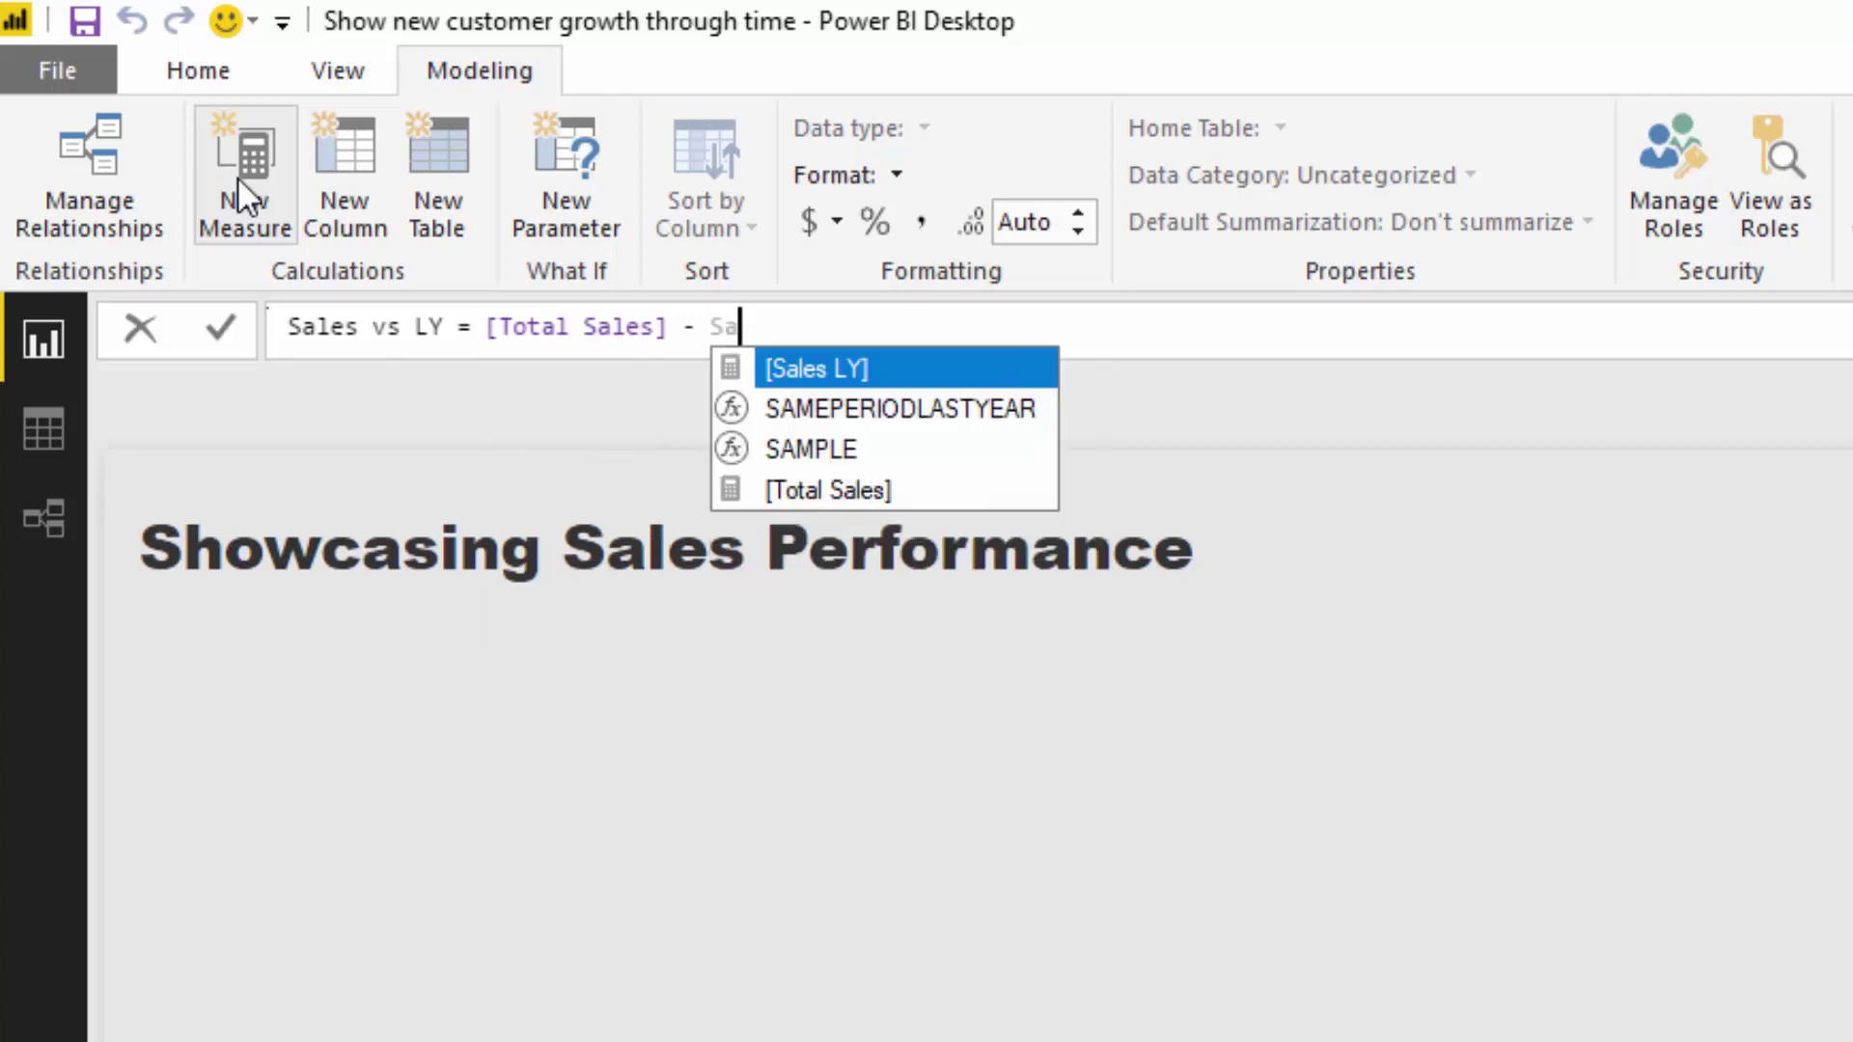
key("Tab")
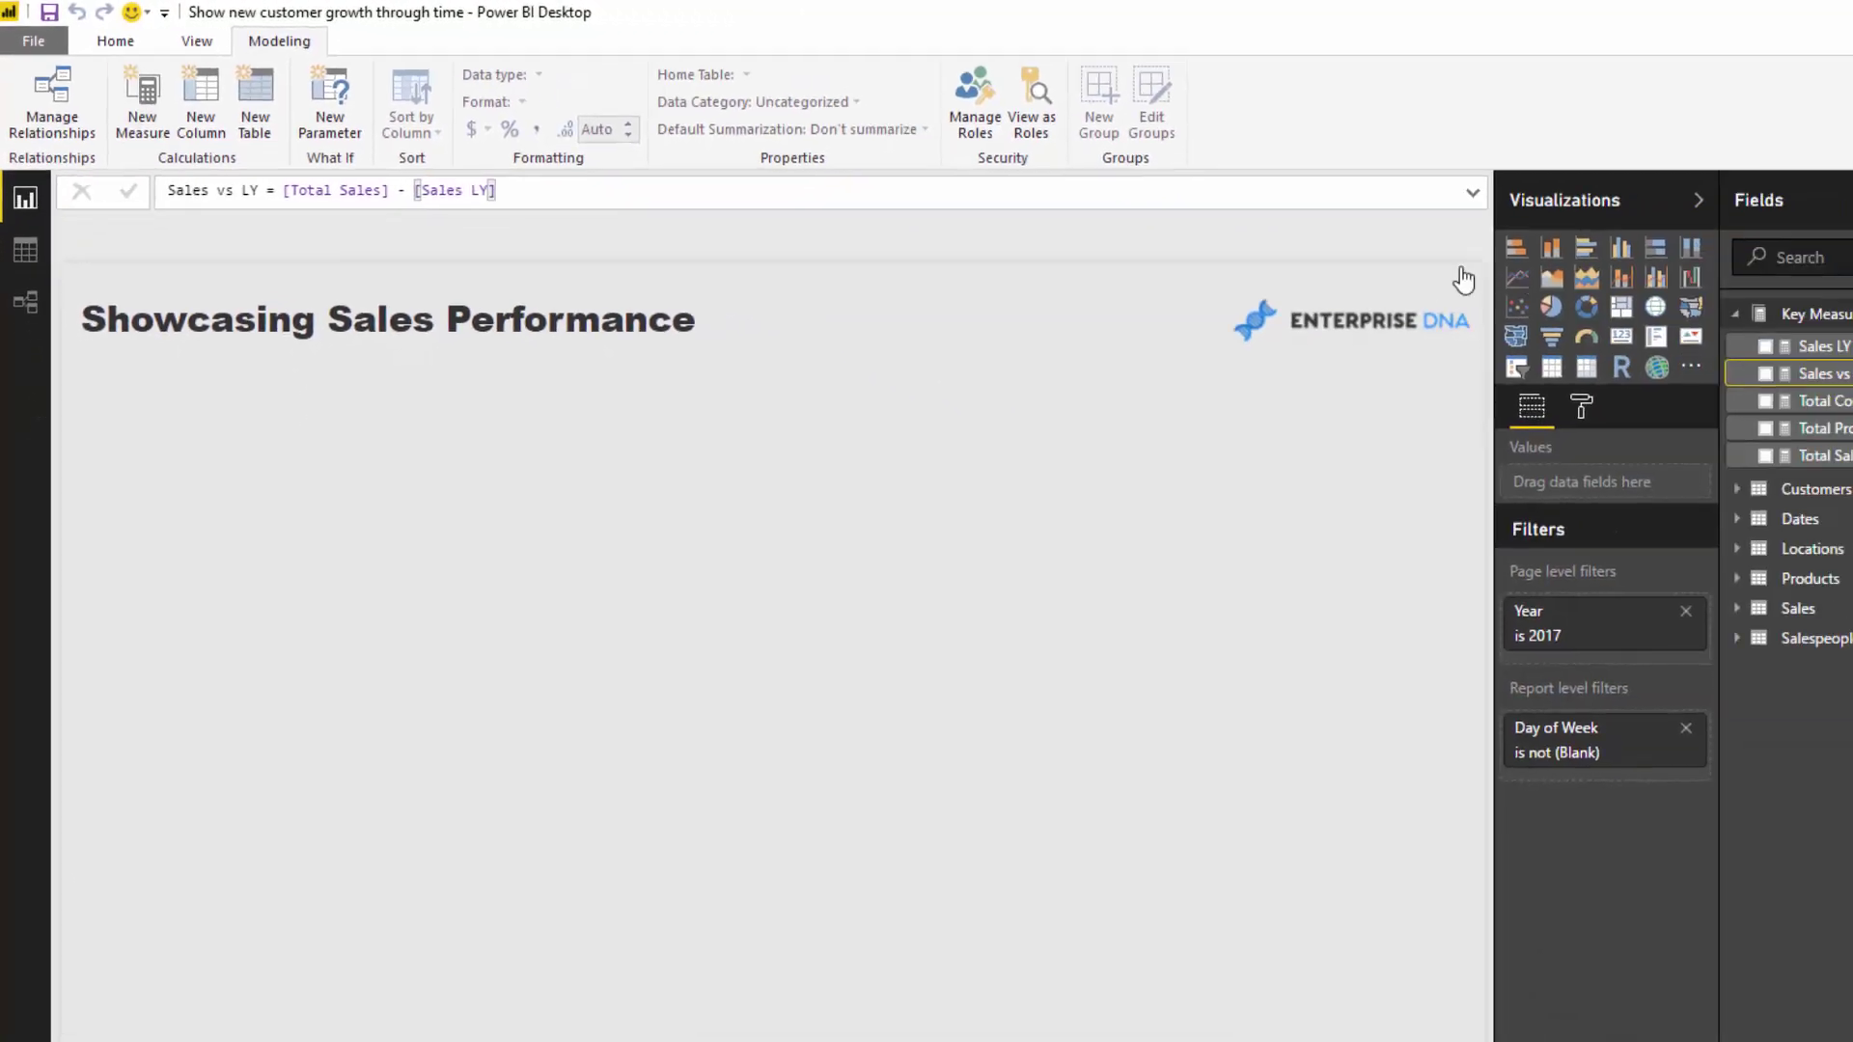
Step: Format the Sales vs LY measure as currency, $ English (United States), and deselect it
left_click(1631, 356)
left_click(1631, 332)
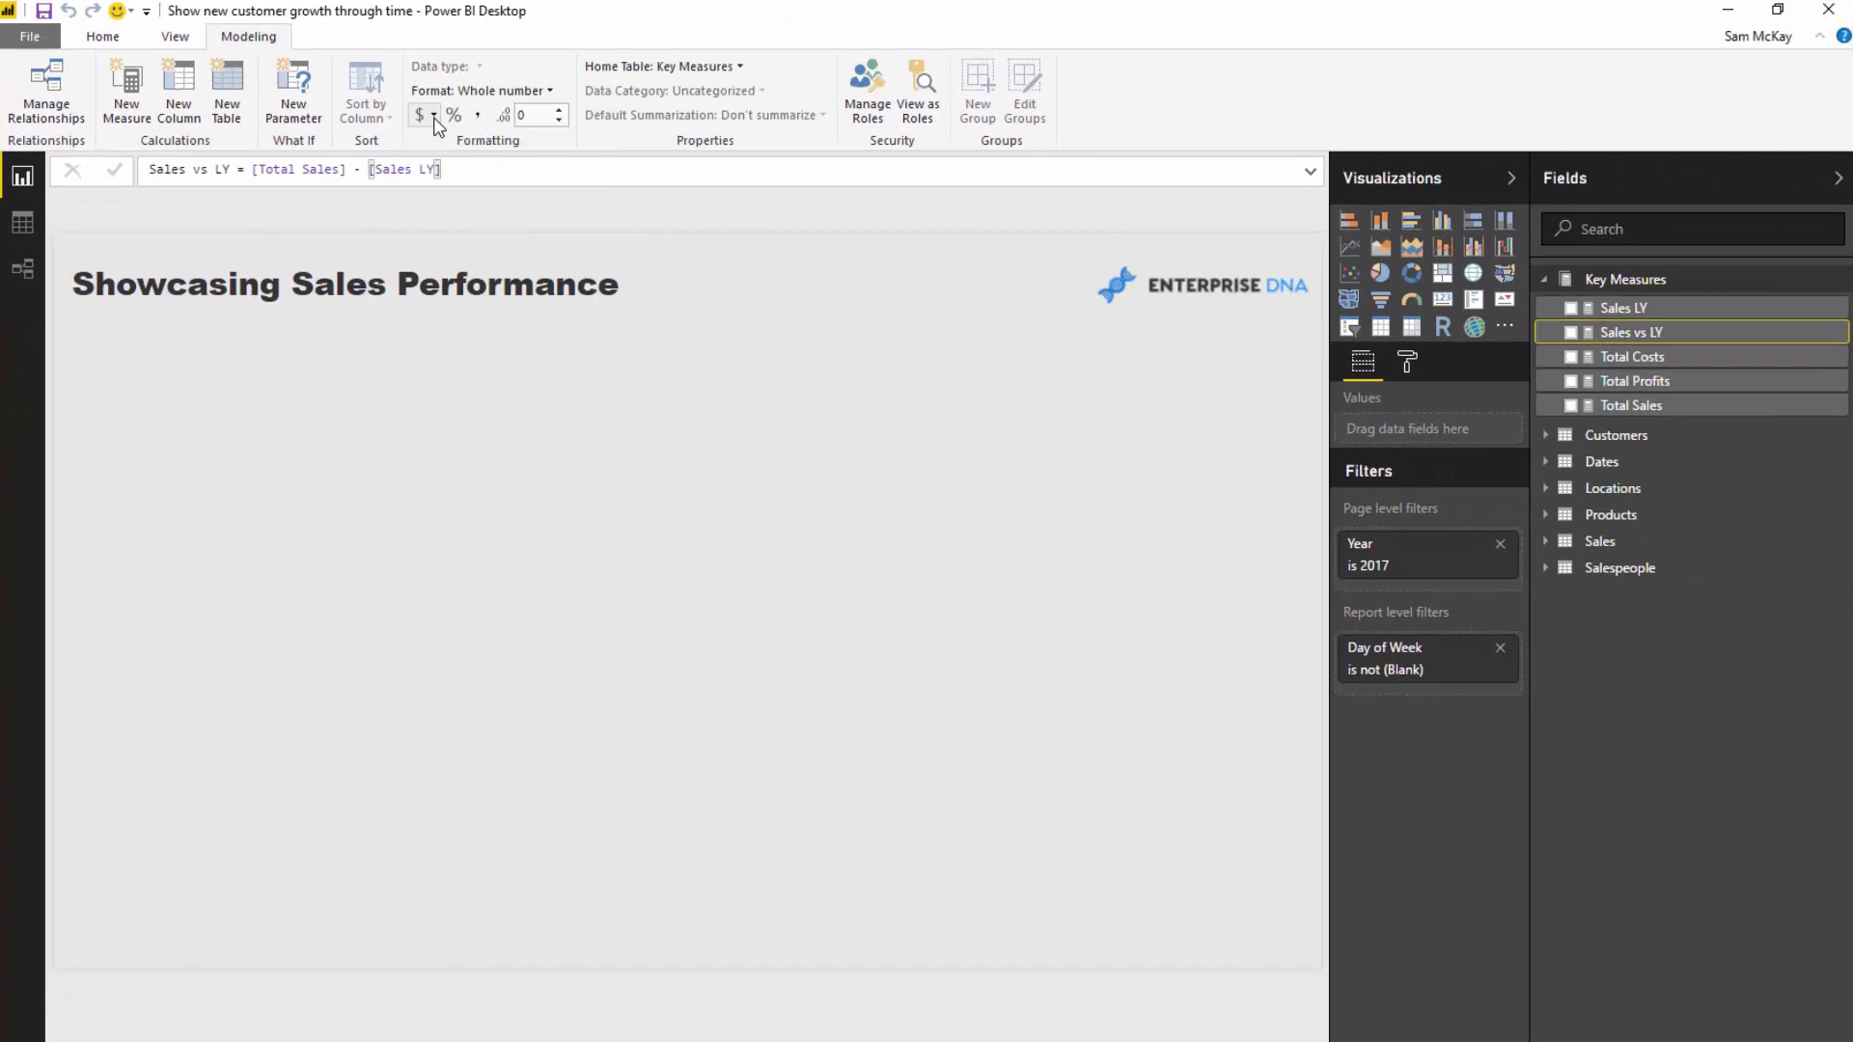
left_click(434, 116)
left_click(509, 302)
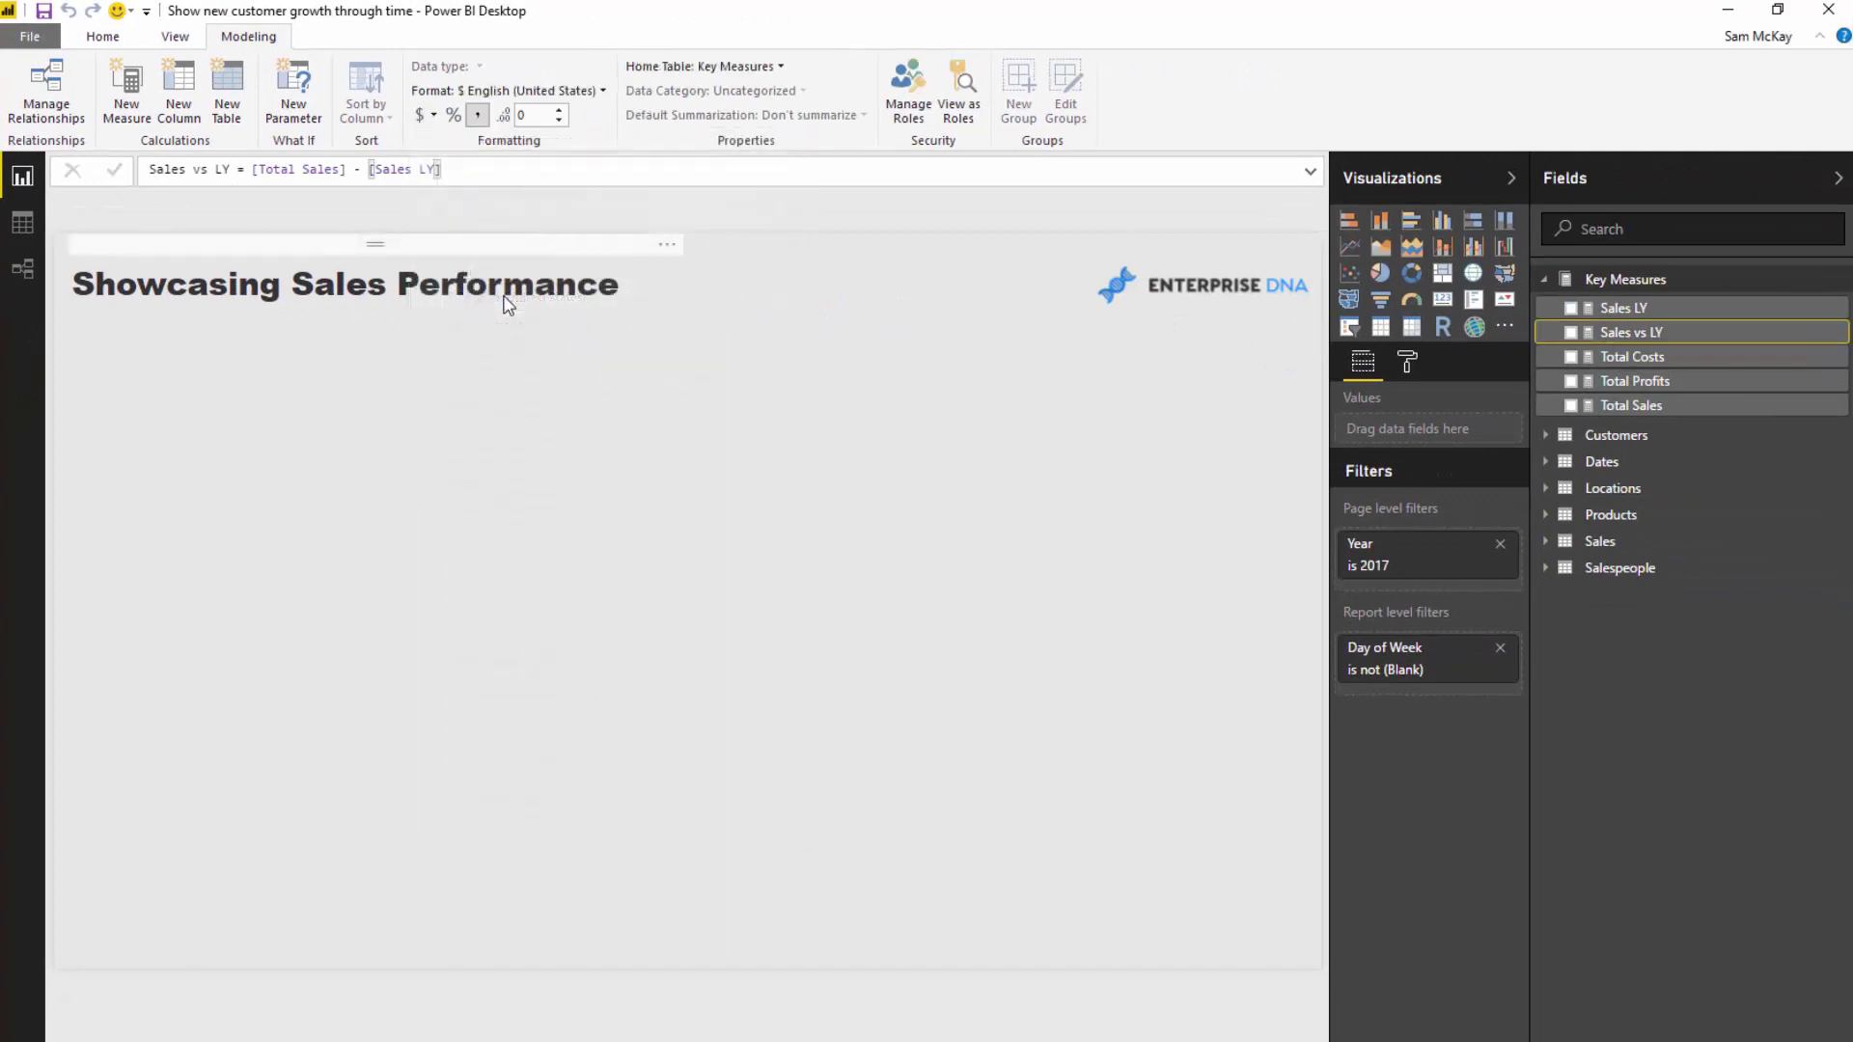
left_click(647, 407)
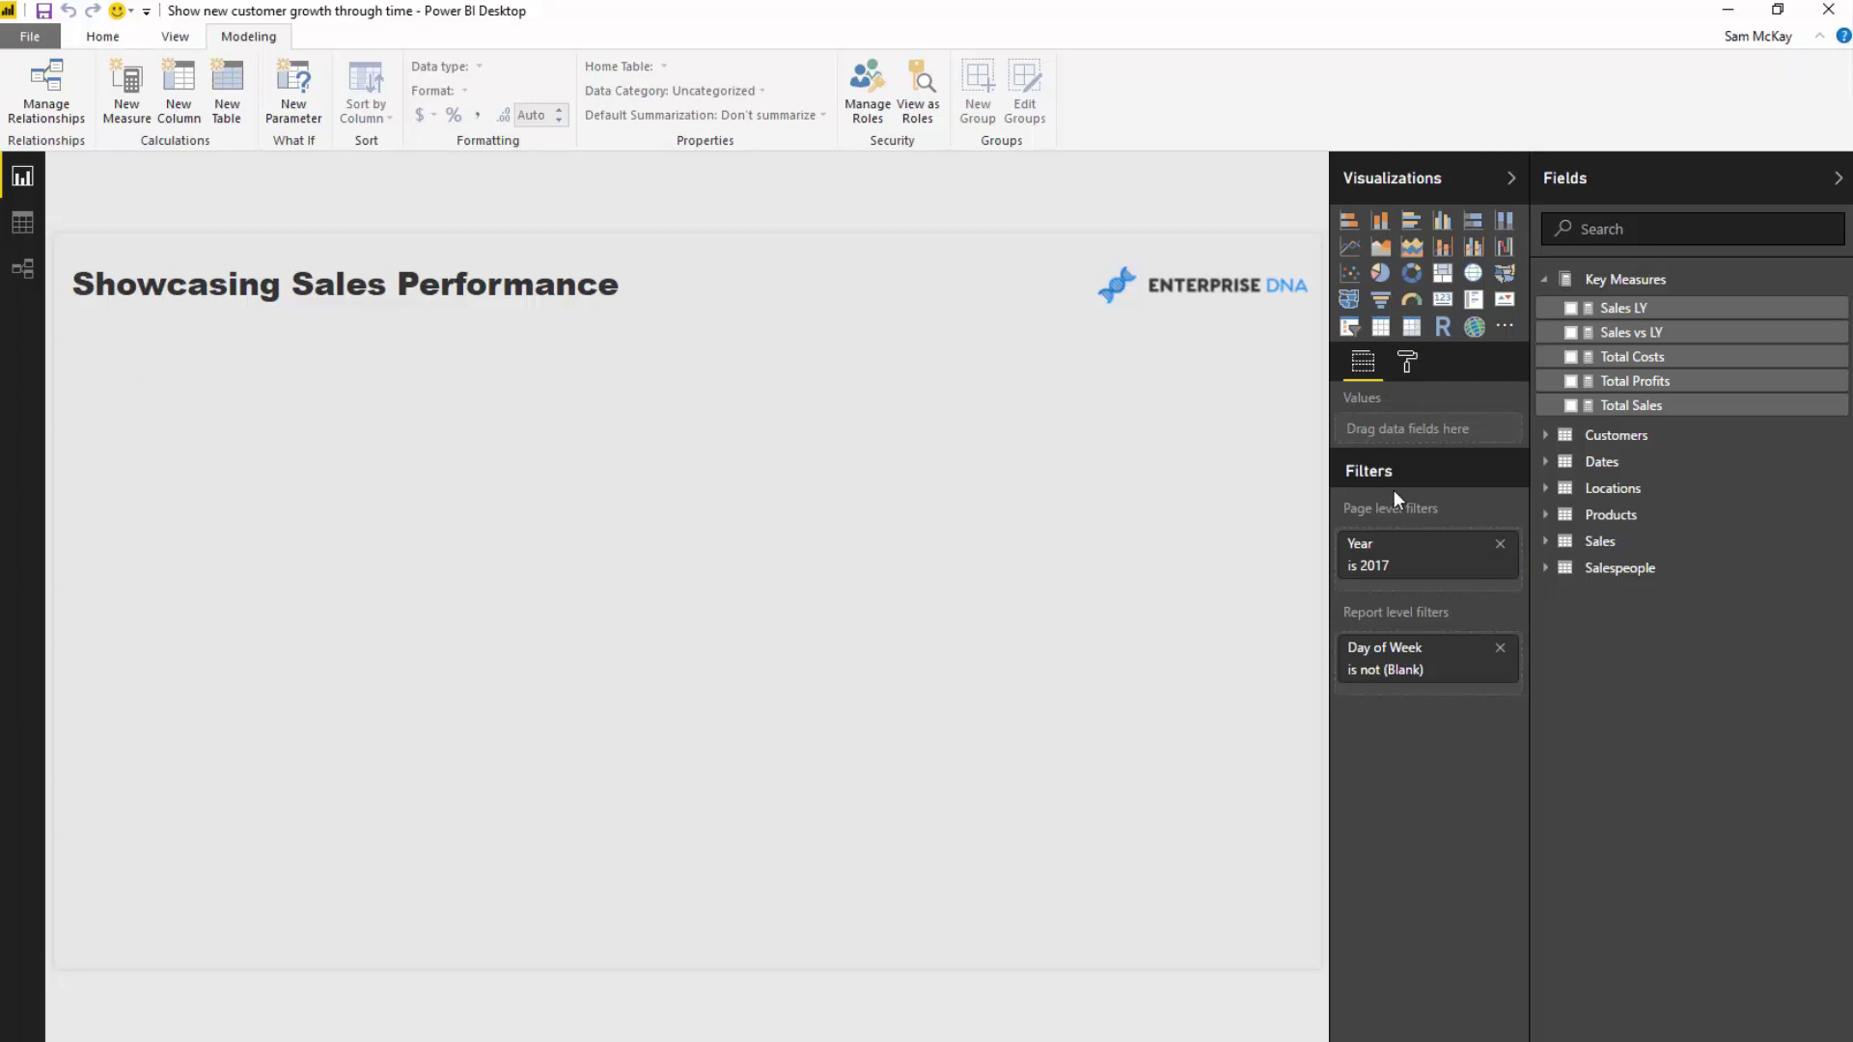
Step: Add a map visual using Latitude and Longitude from Locations, with Total Sales as the bubble size
left_click(1544, 488)
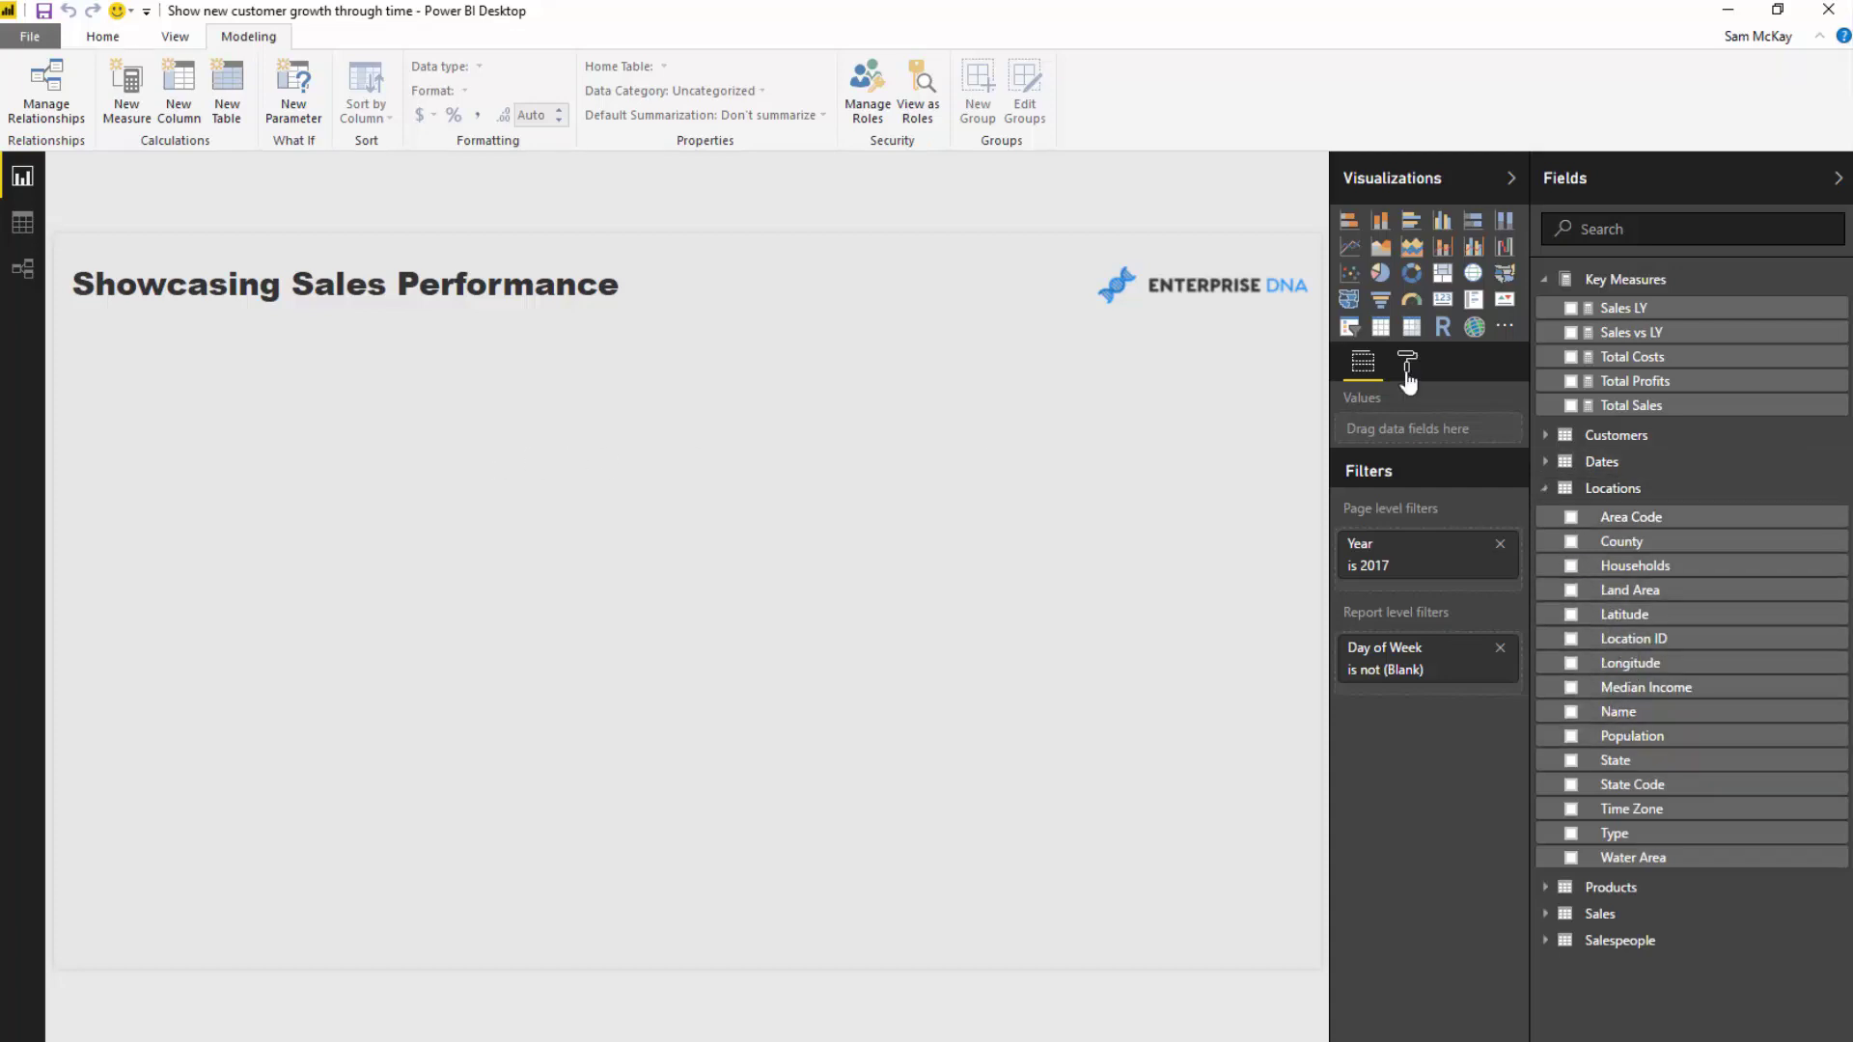
left_click(1472, 280)
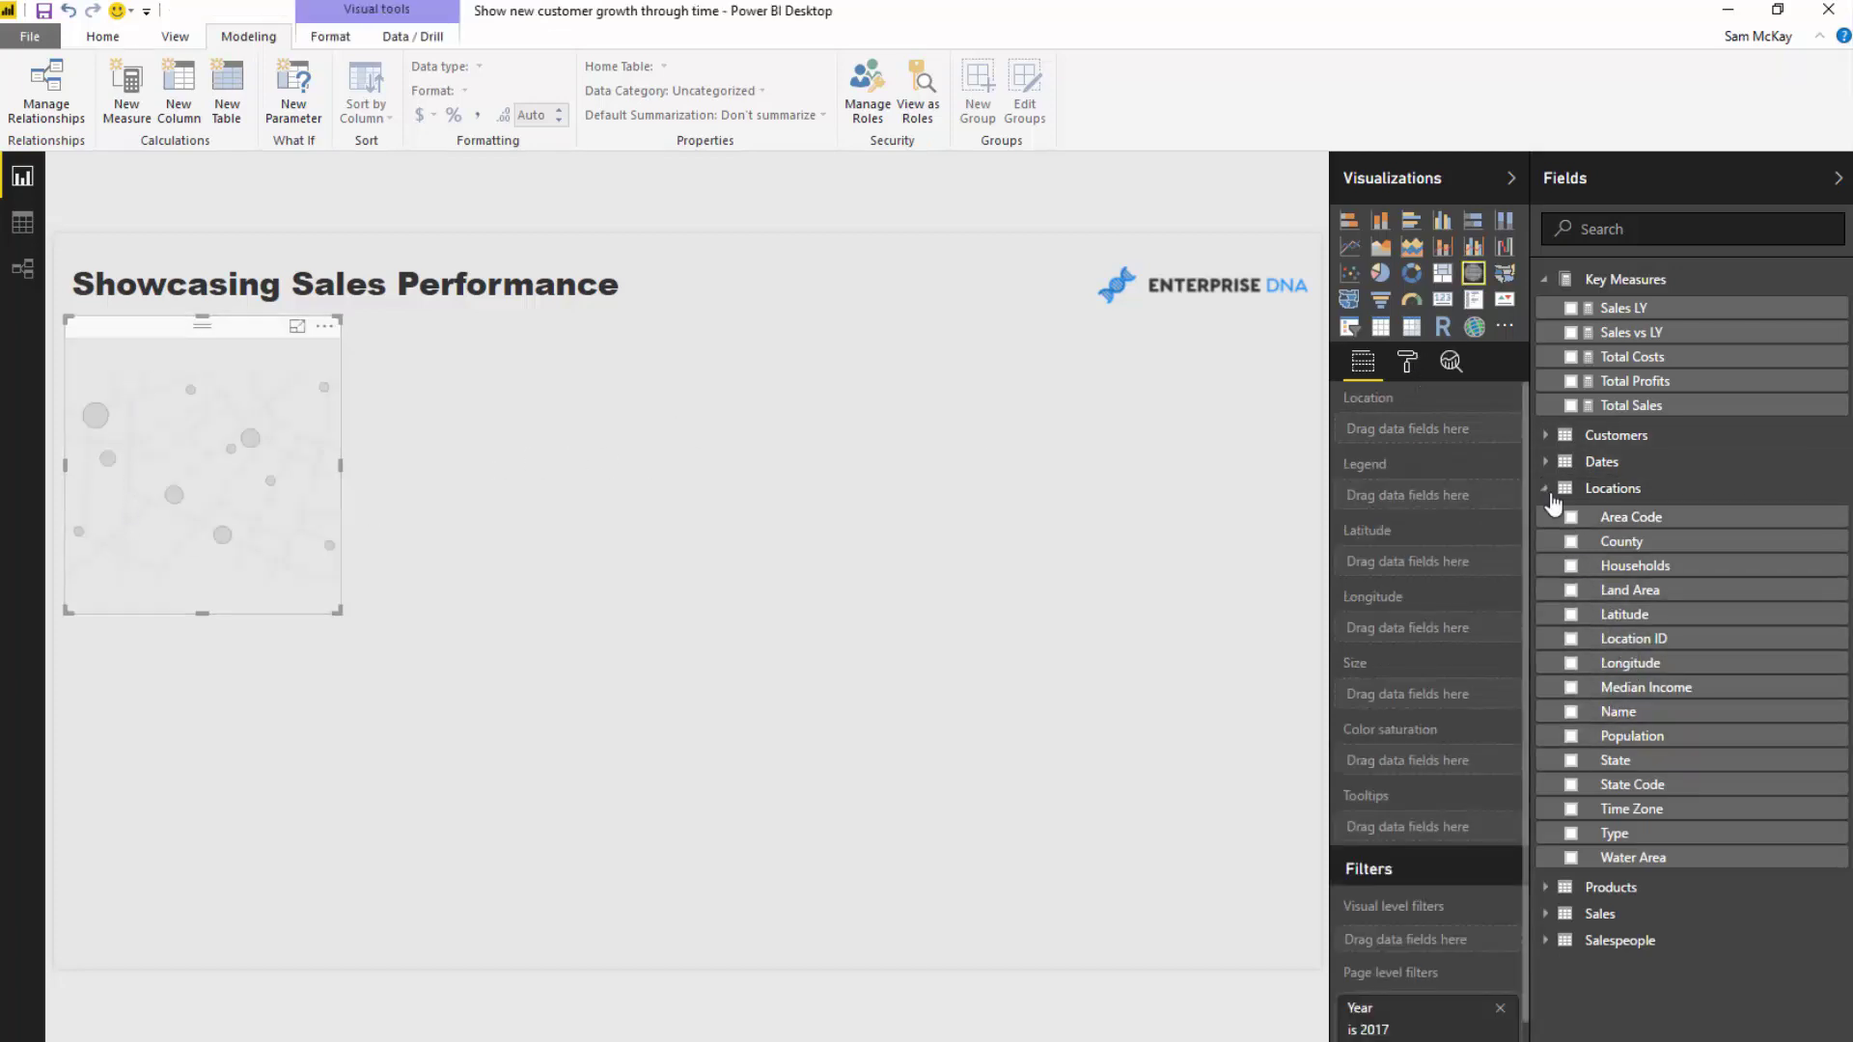
left_click_drag(1626, 615, 1411, 569)
left_click_drag(1630, 663, 1409, 632)
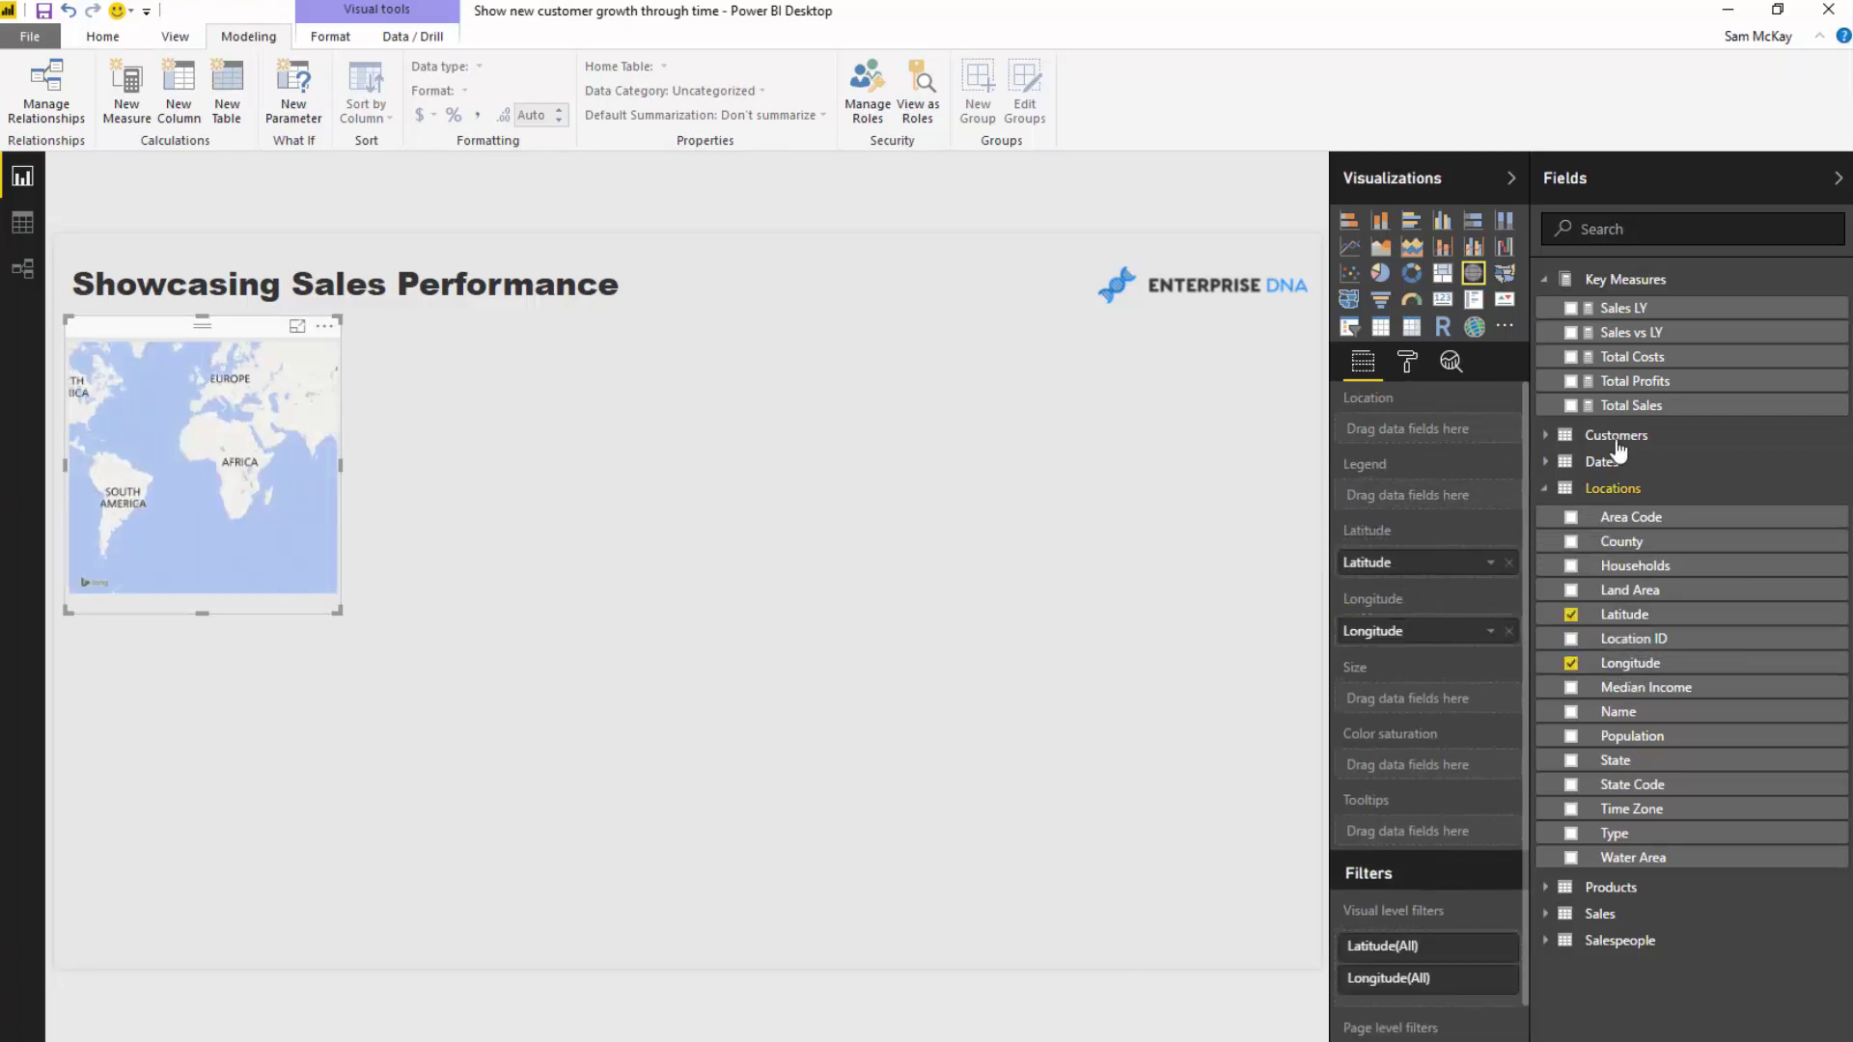
left_click_drag(1634, 410, 1399, 700)
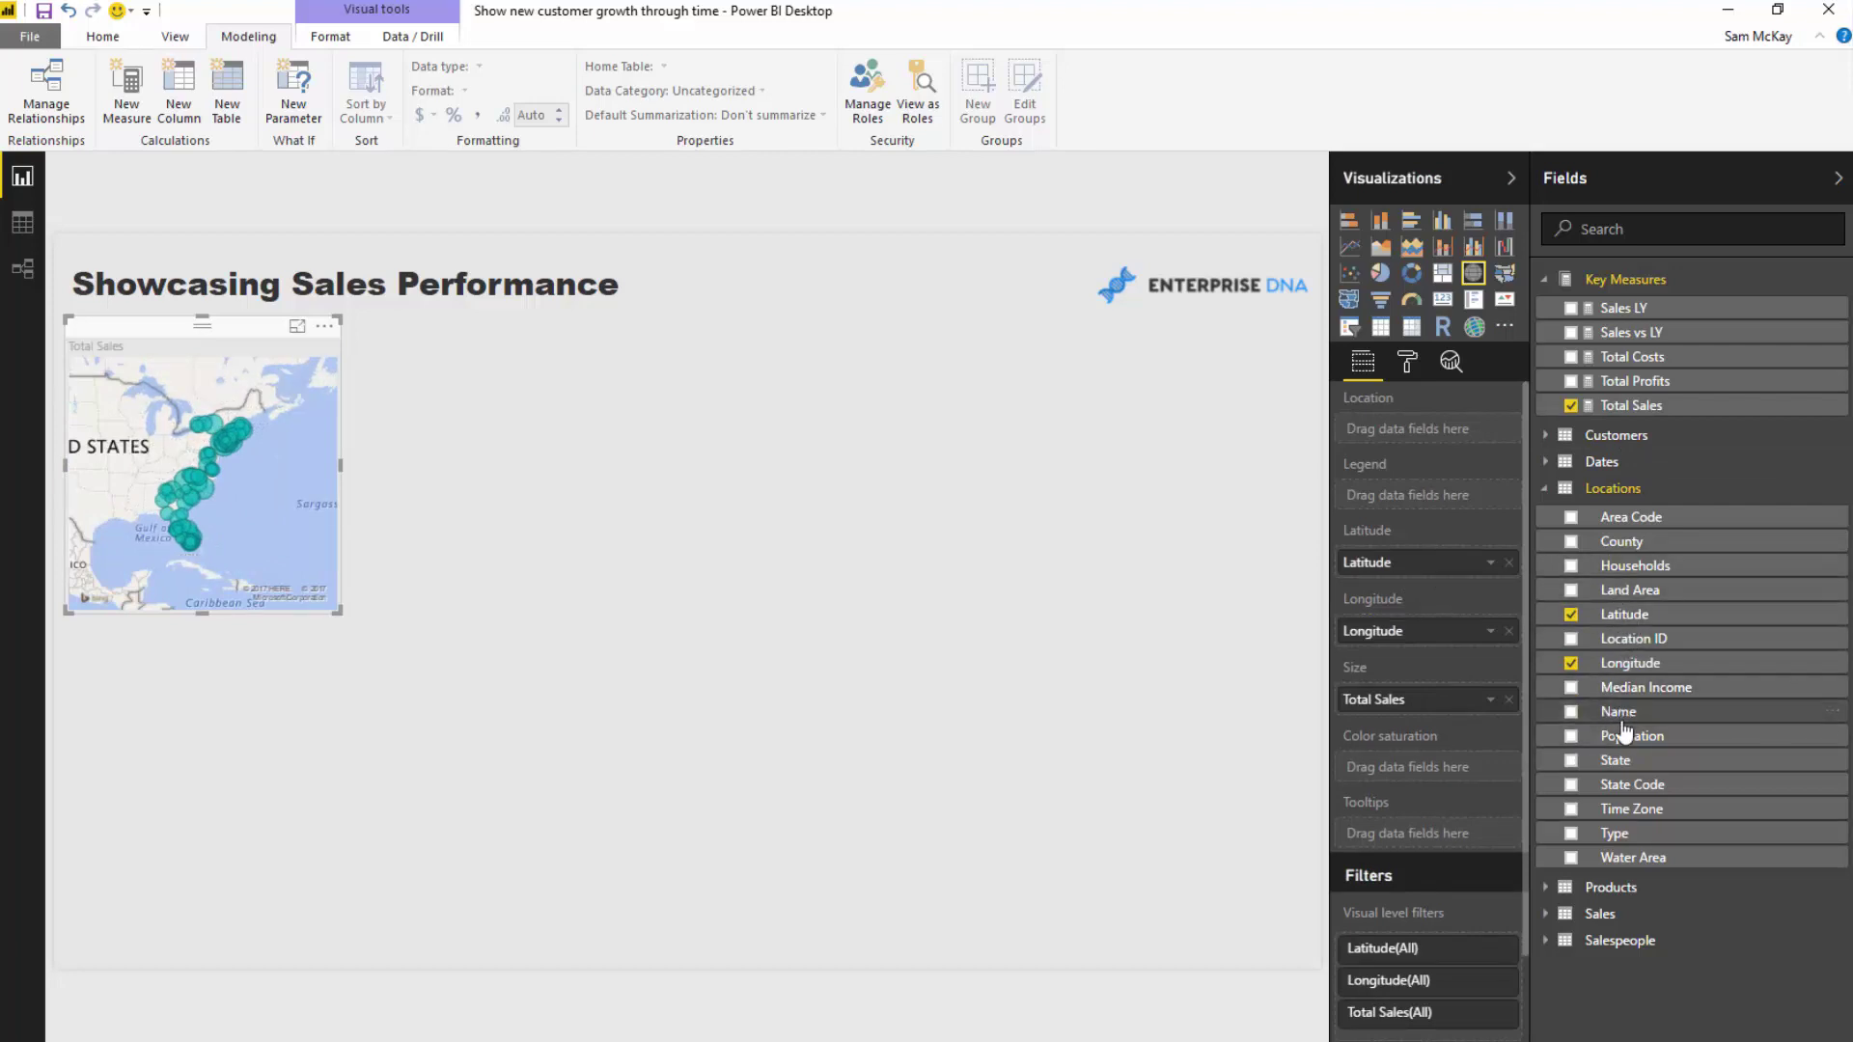
Step: Add State Code as a visual-level filter on the map and restrict it to FL
left_click(1618, 769)
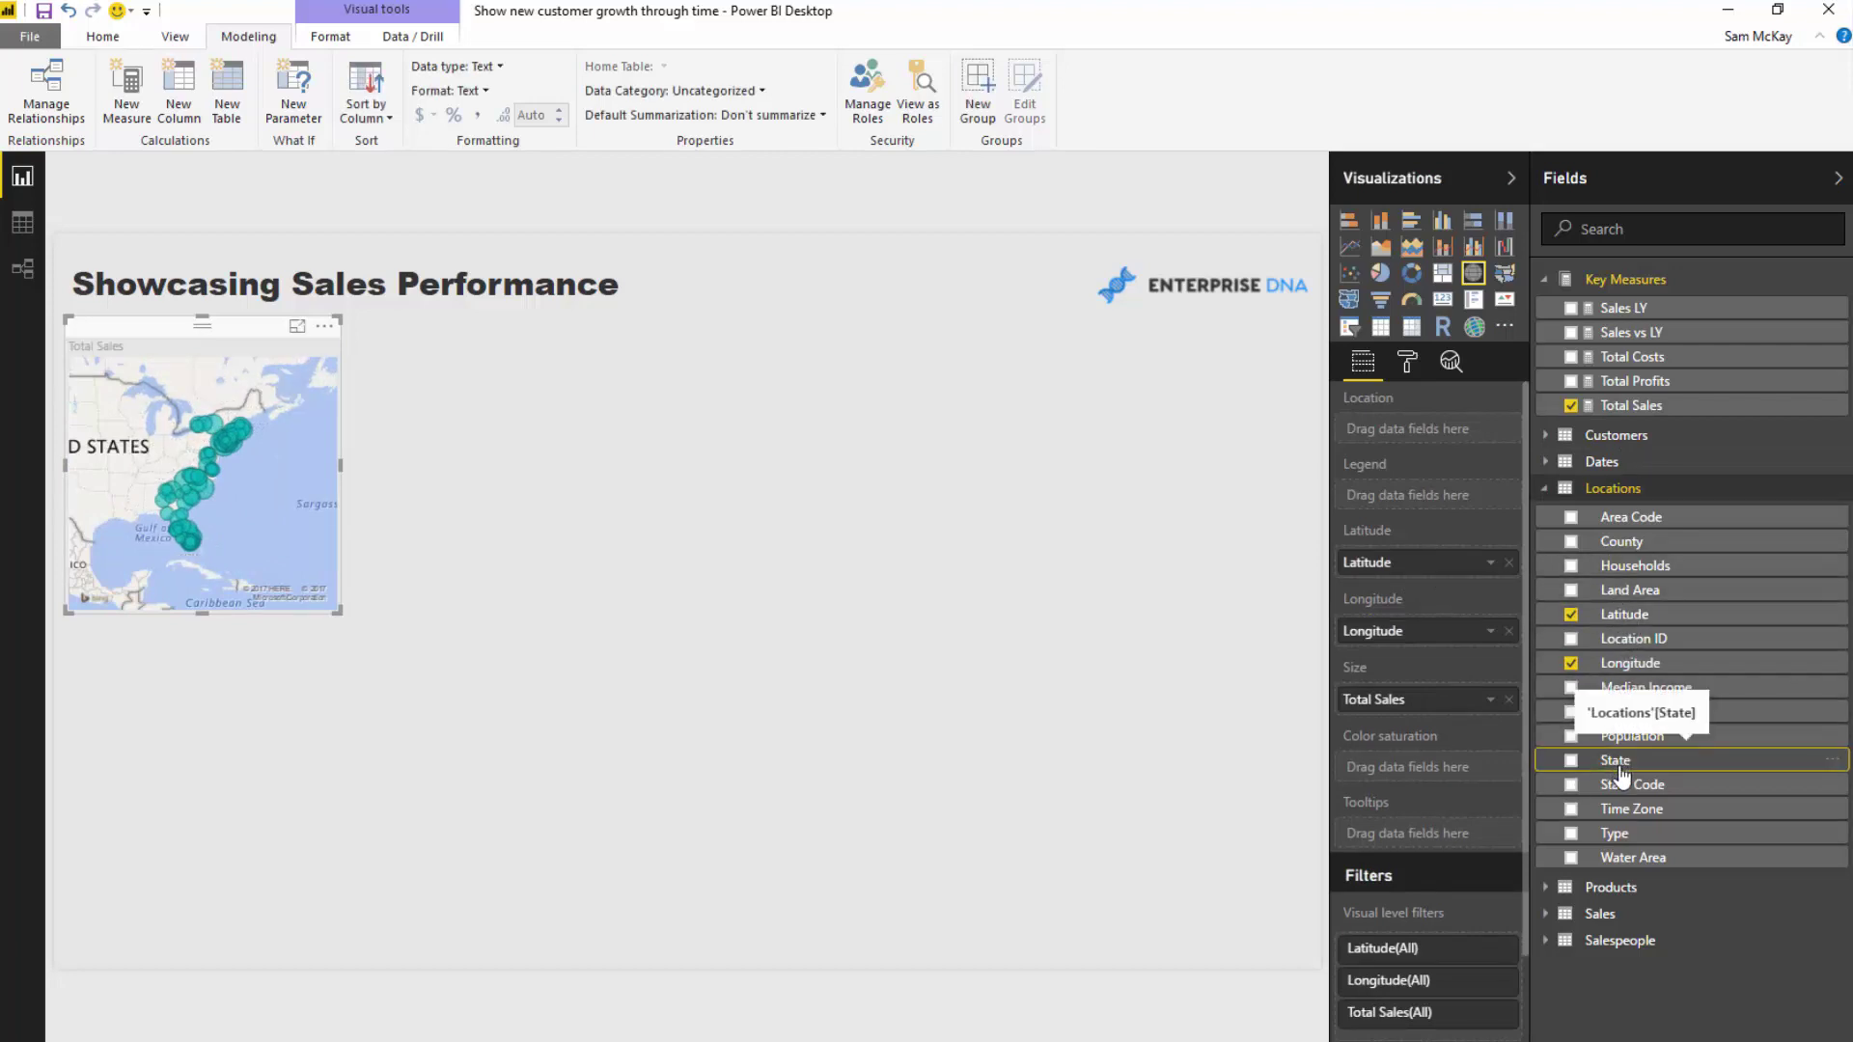
left_click_drag(1436, 1032, 1429, 1023)
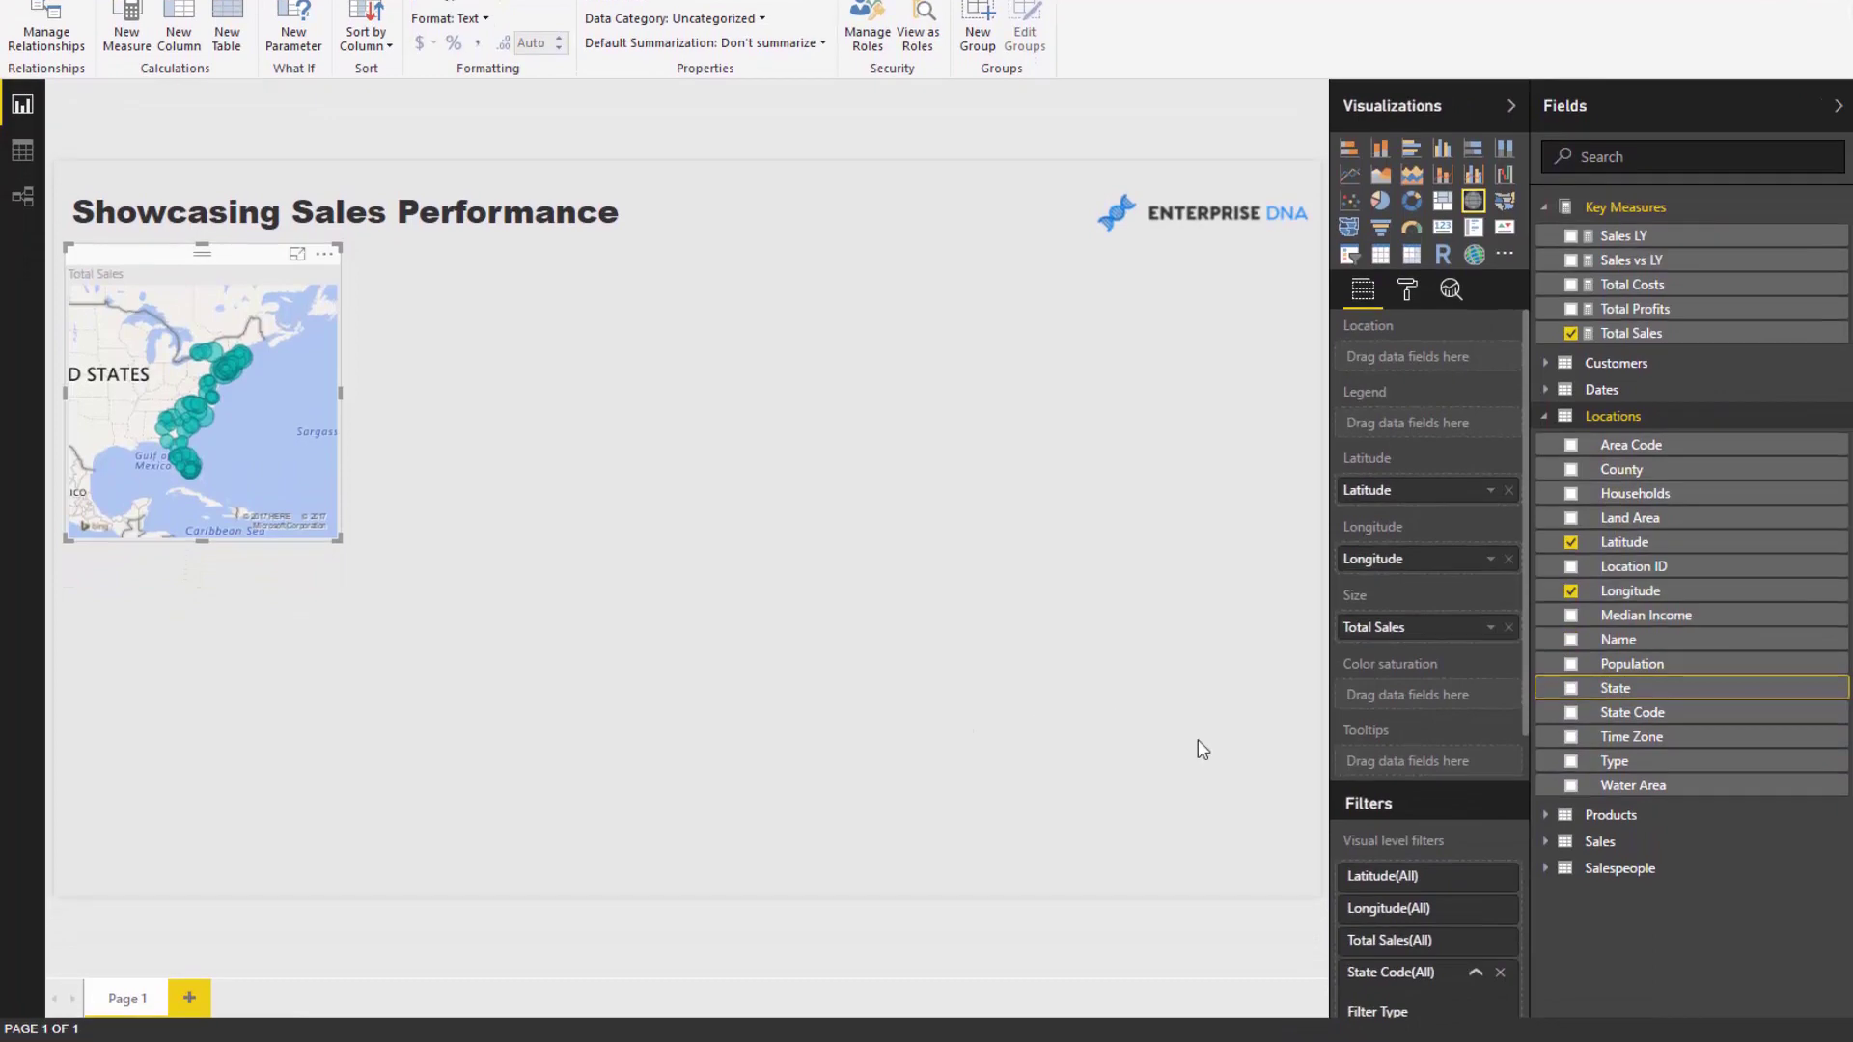
scroll(1414, 849, "down", 5)
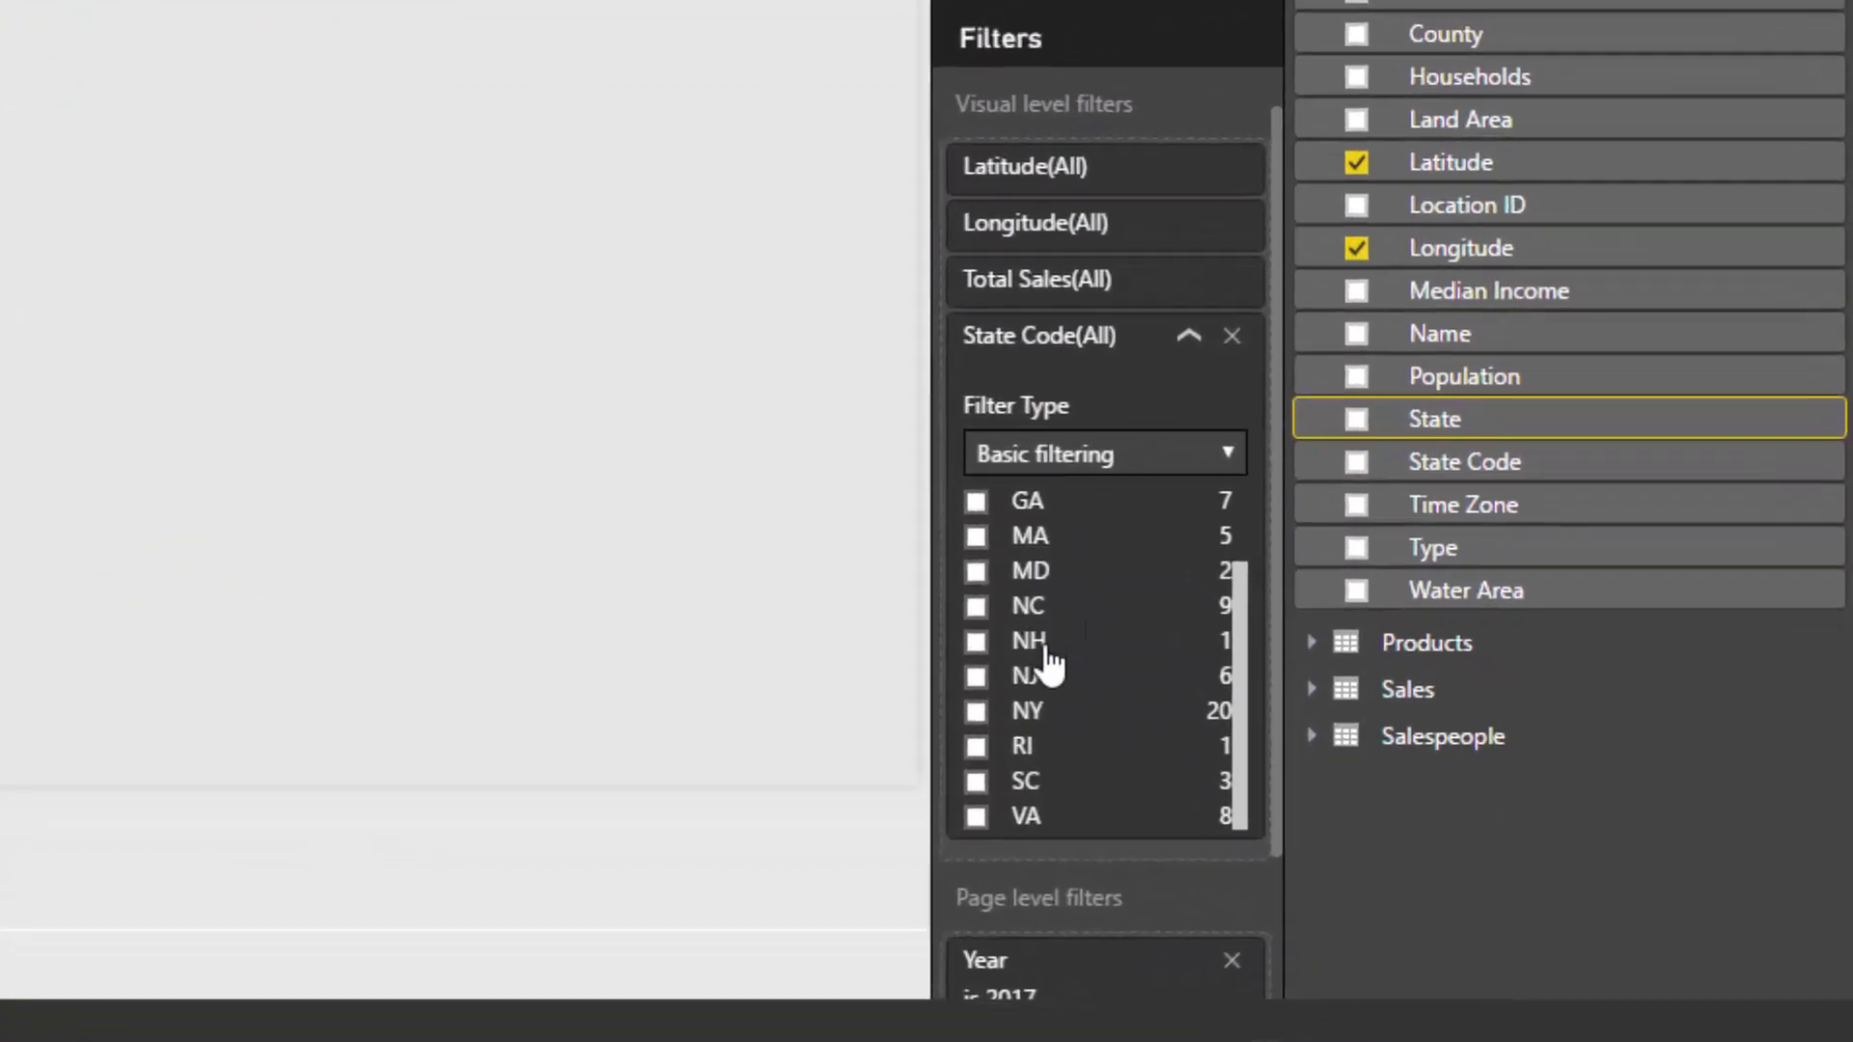
scroll(1319, 789, "down", 3)
scroll(1043, 386, "up", 3)
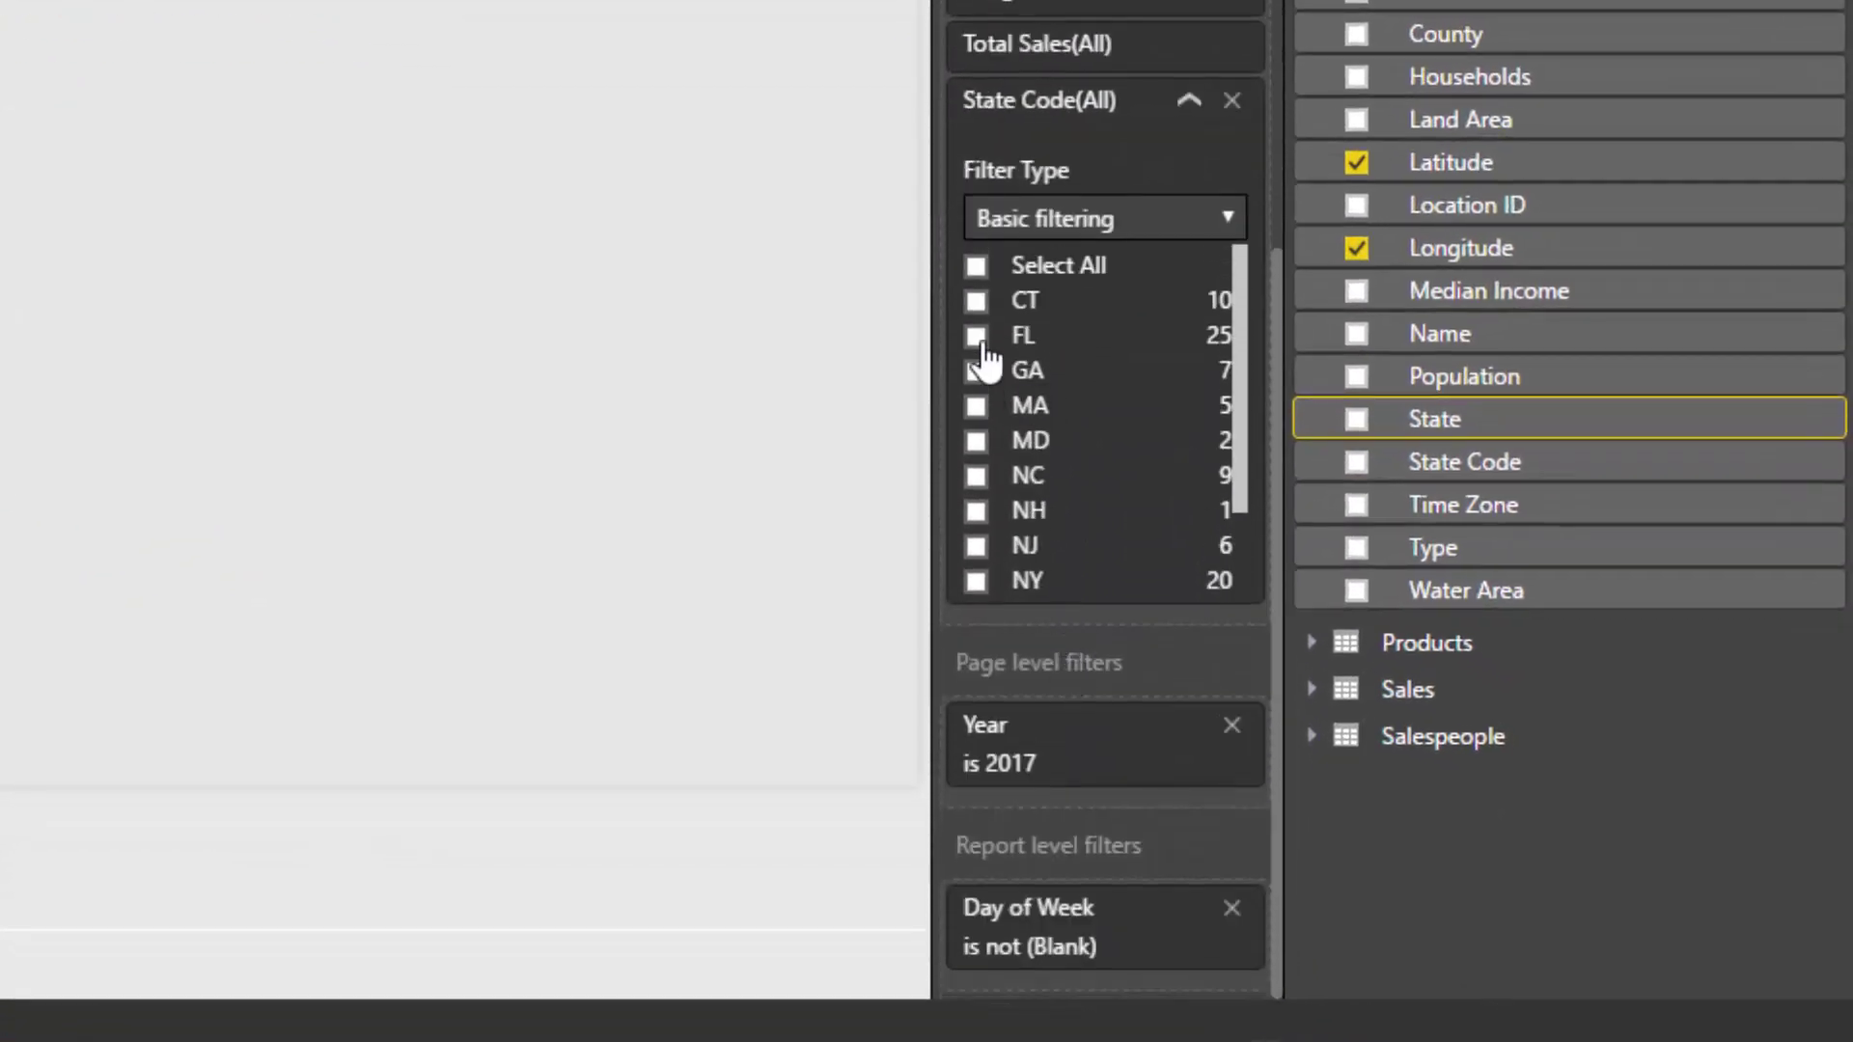
left_click(976, 334)
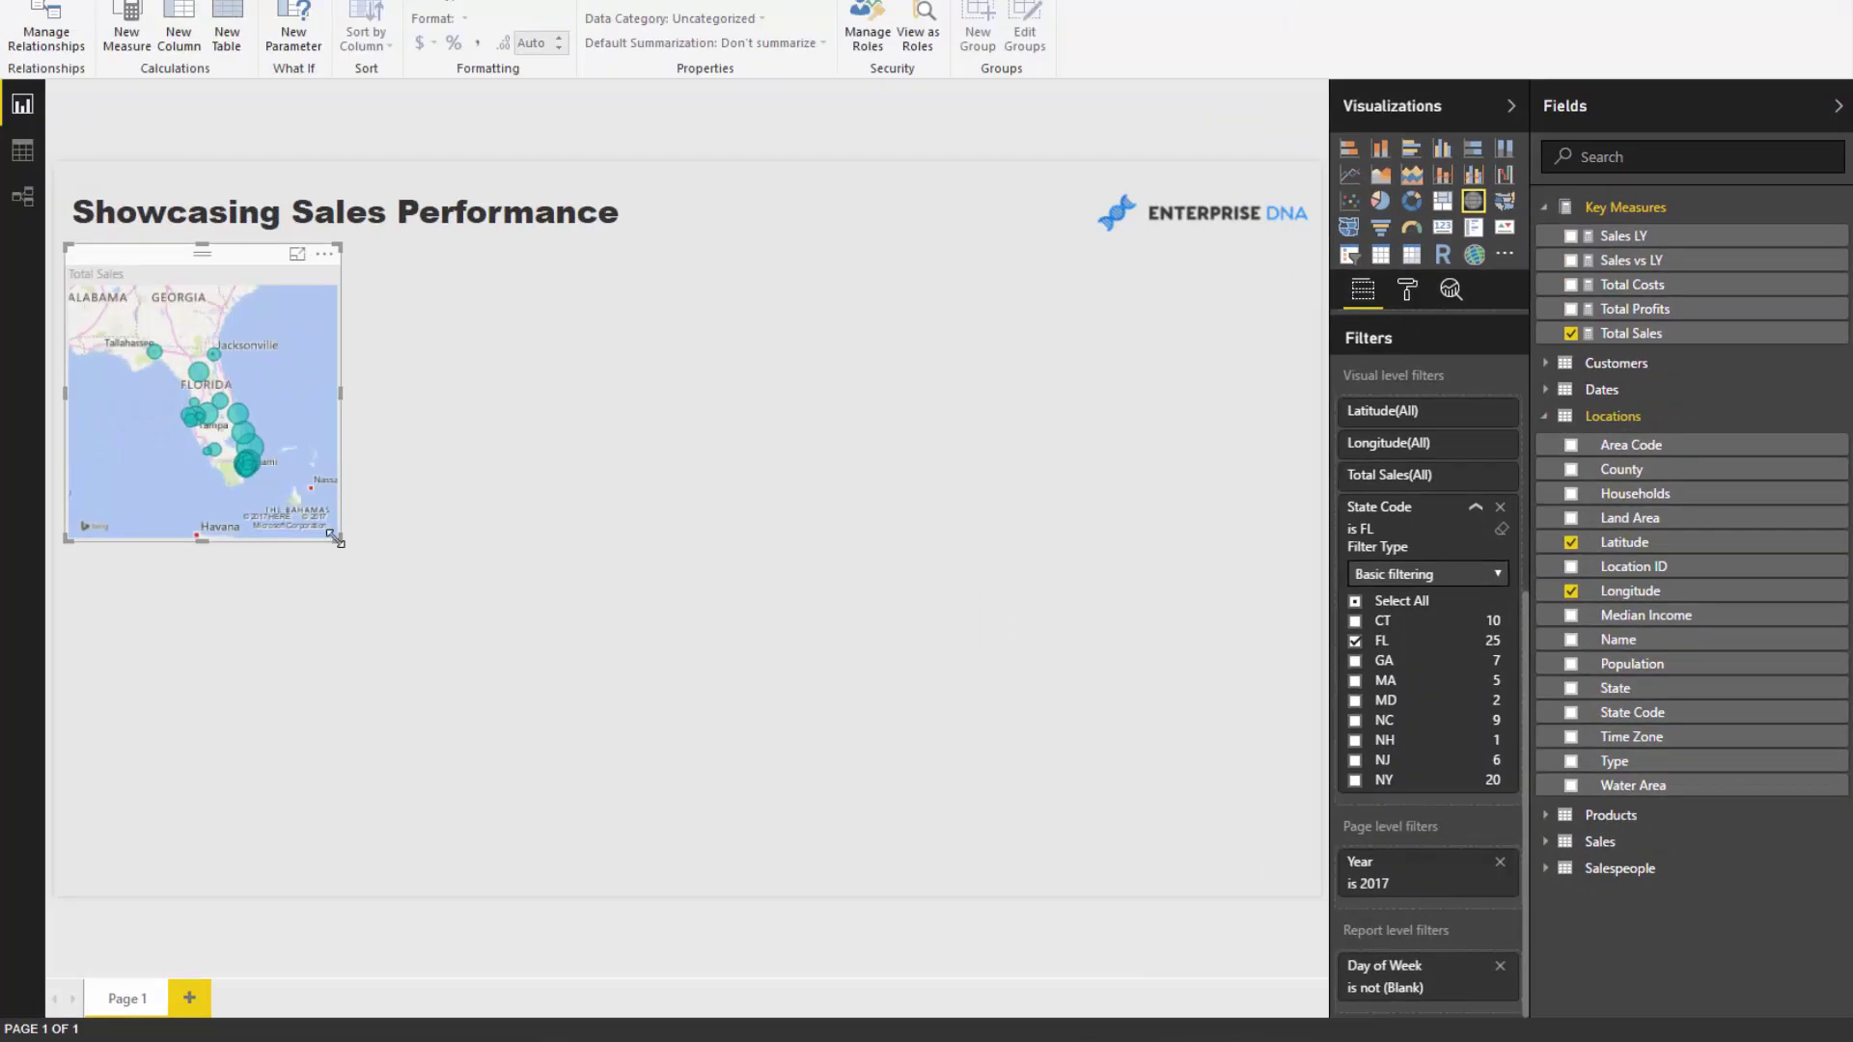
Step: Enlarge the Florida map slightly, shift it a little away from the page edge below the title, and deselect it
left_click_drag(340, 539, 368, 573)
left_click_drag(218, 254, 238, 262)
left_click(762, 396)
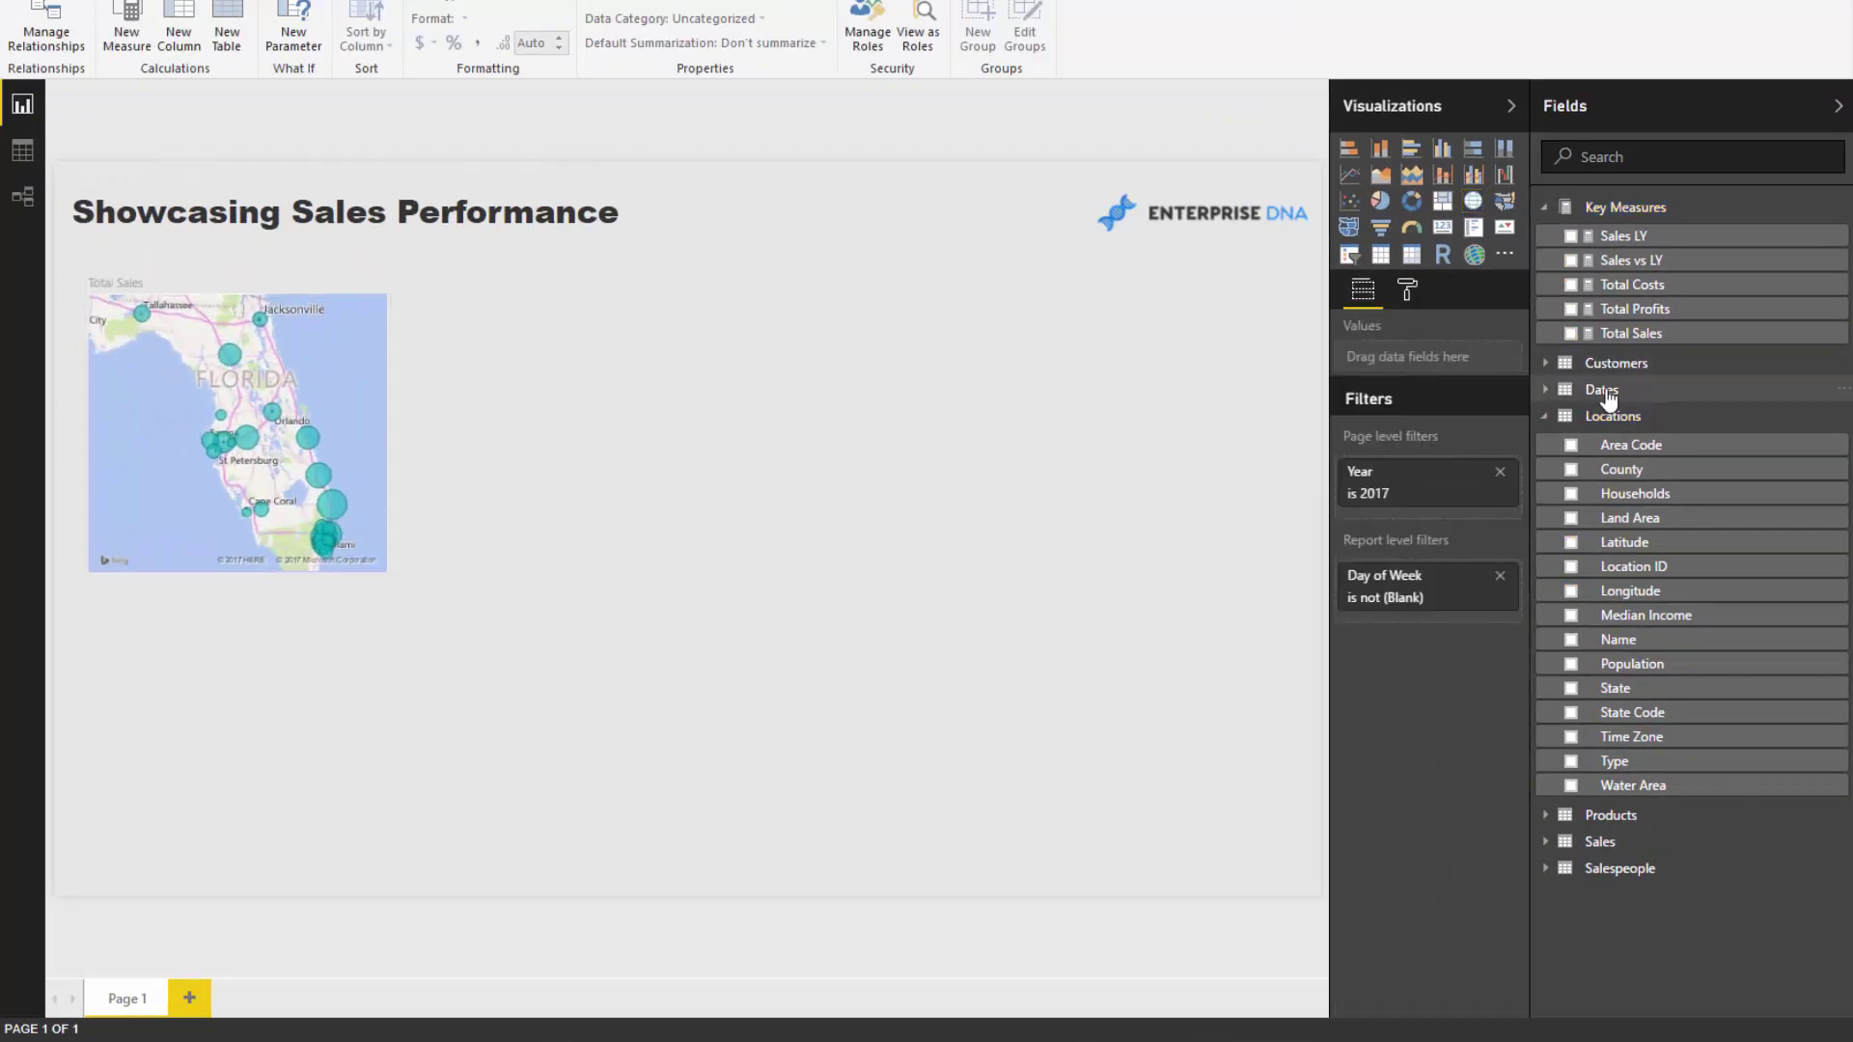
Step: Build a clustered bar chart of Total Sales and Sales LY by Product Name and place it beside the Florida map
left_click(1612, 416)
left_click(1609, 516)
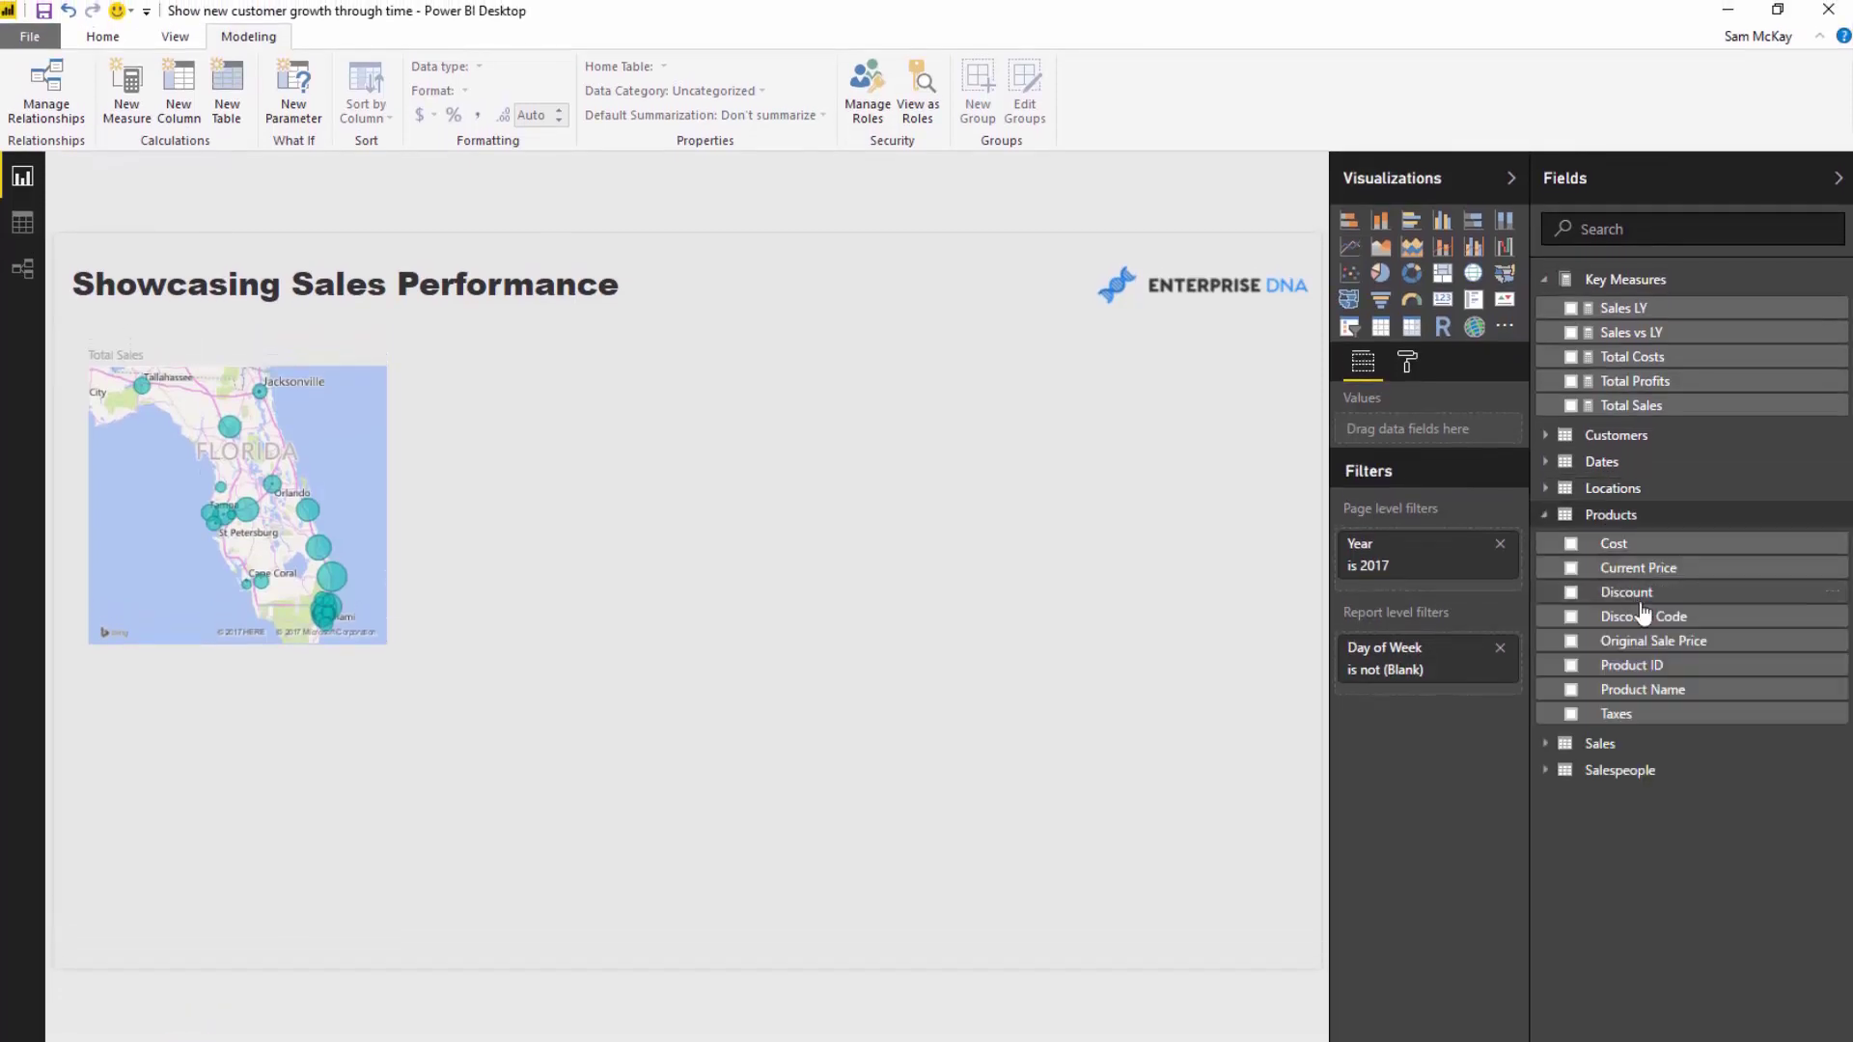
left_click_drag(1641, 689, 659, 543)
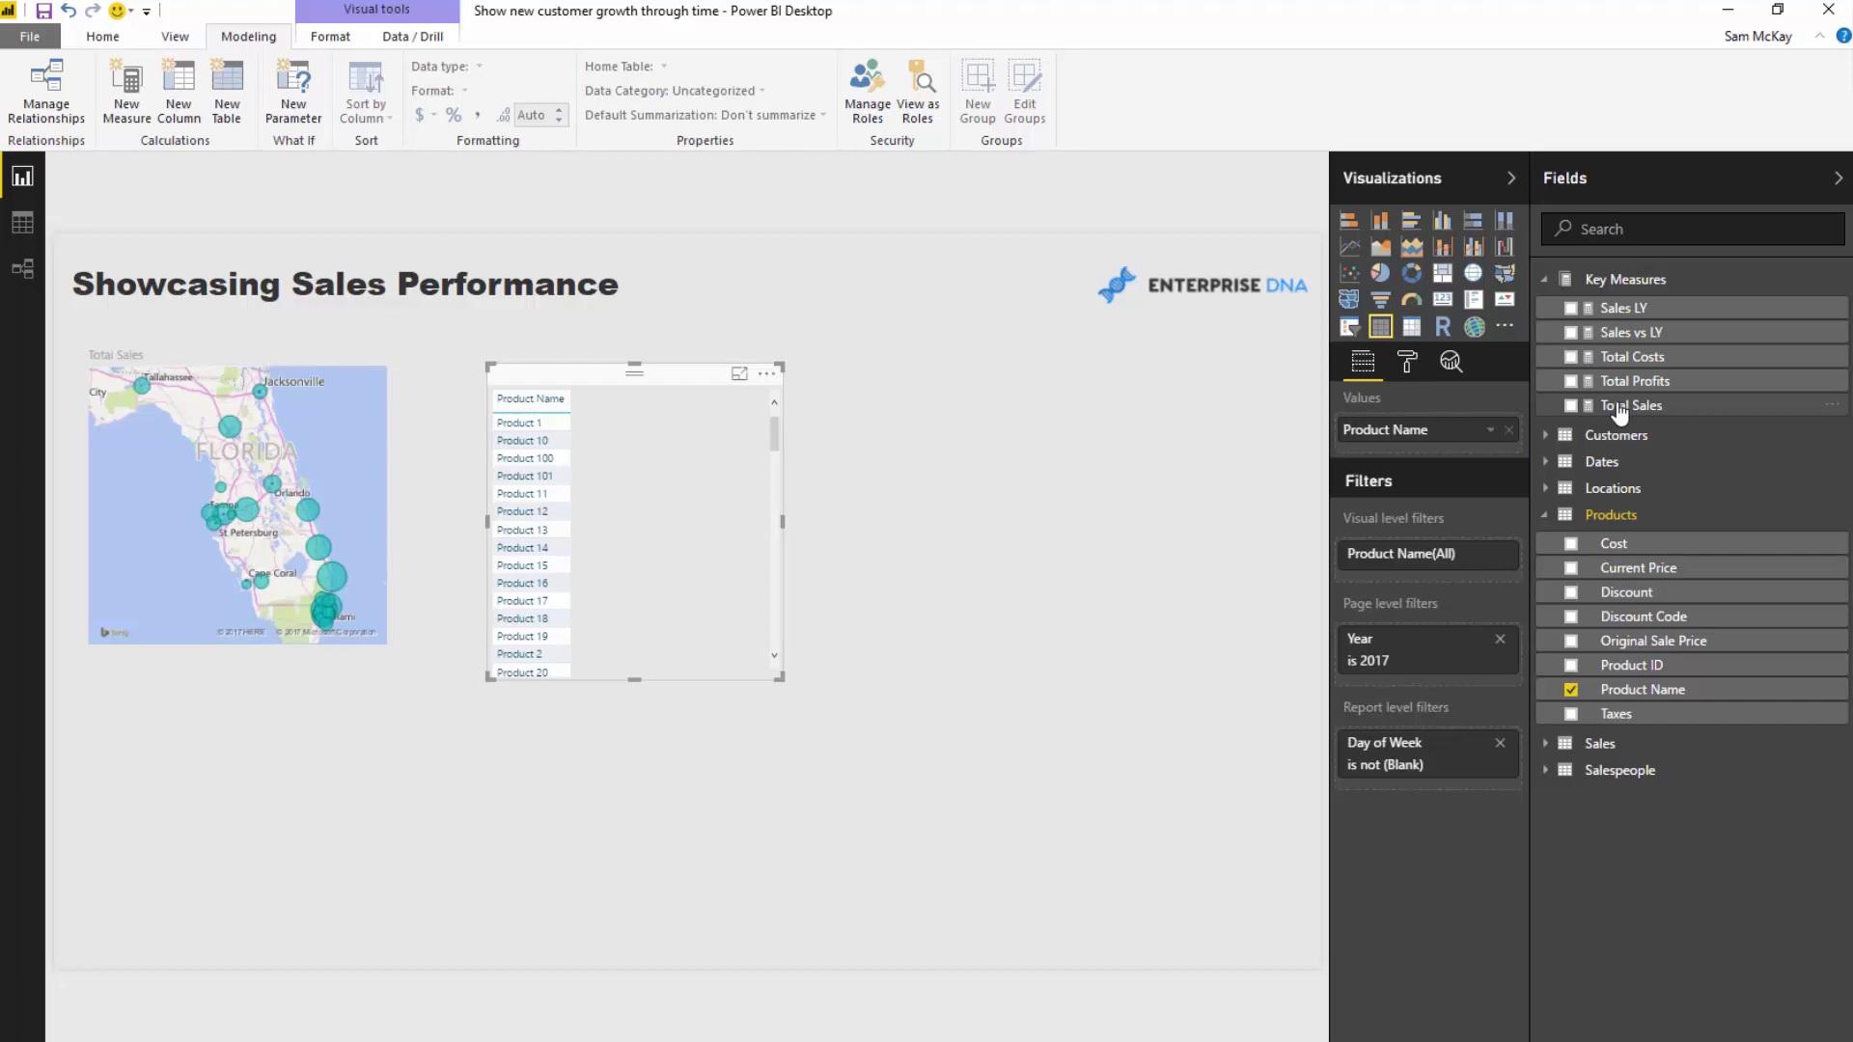
left_click_drag(1620, 409, 1370, 453)
left_click_drag(1631, 309, 1428, 478)
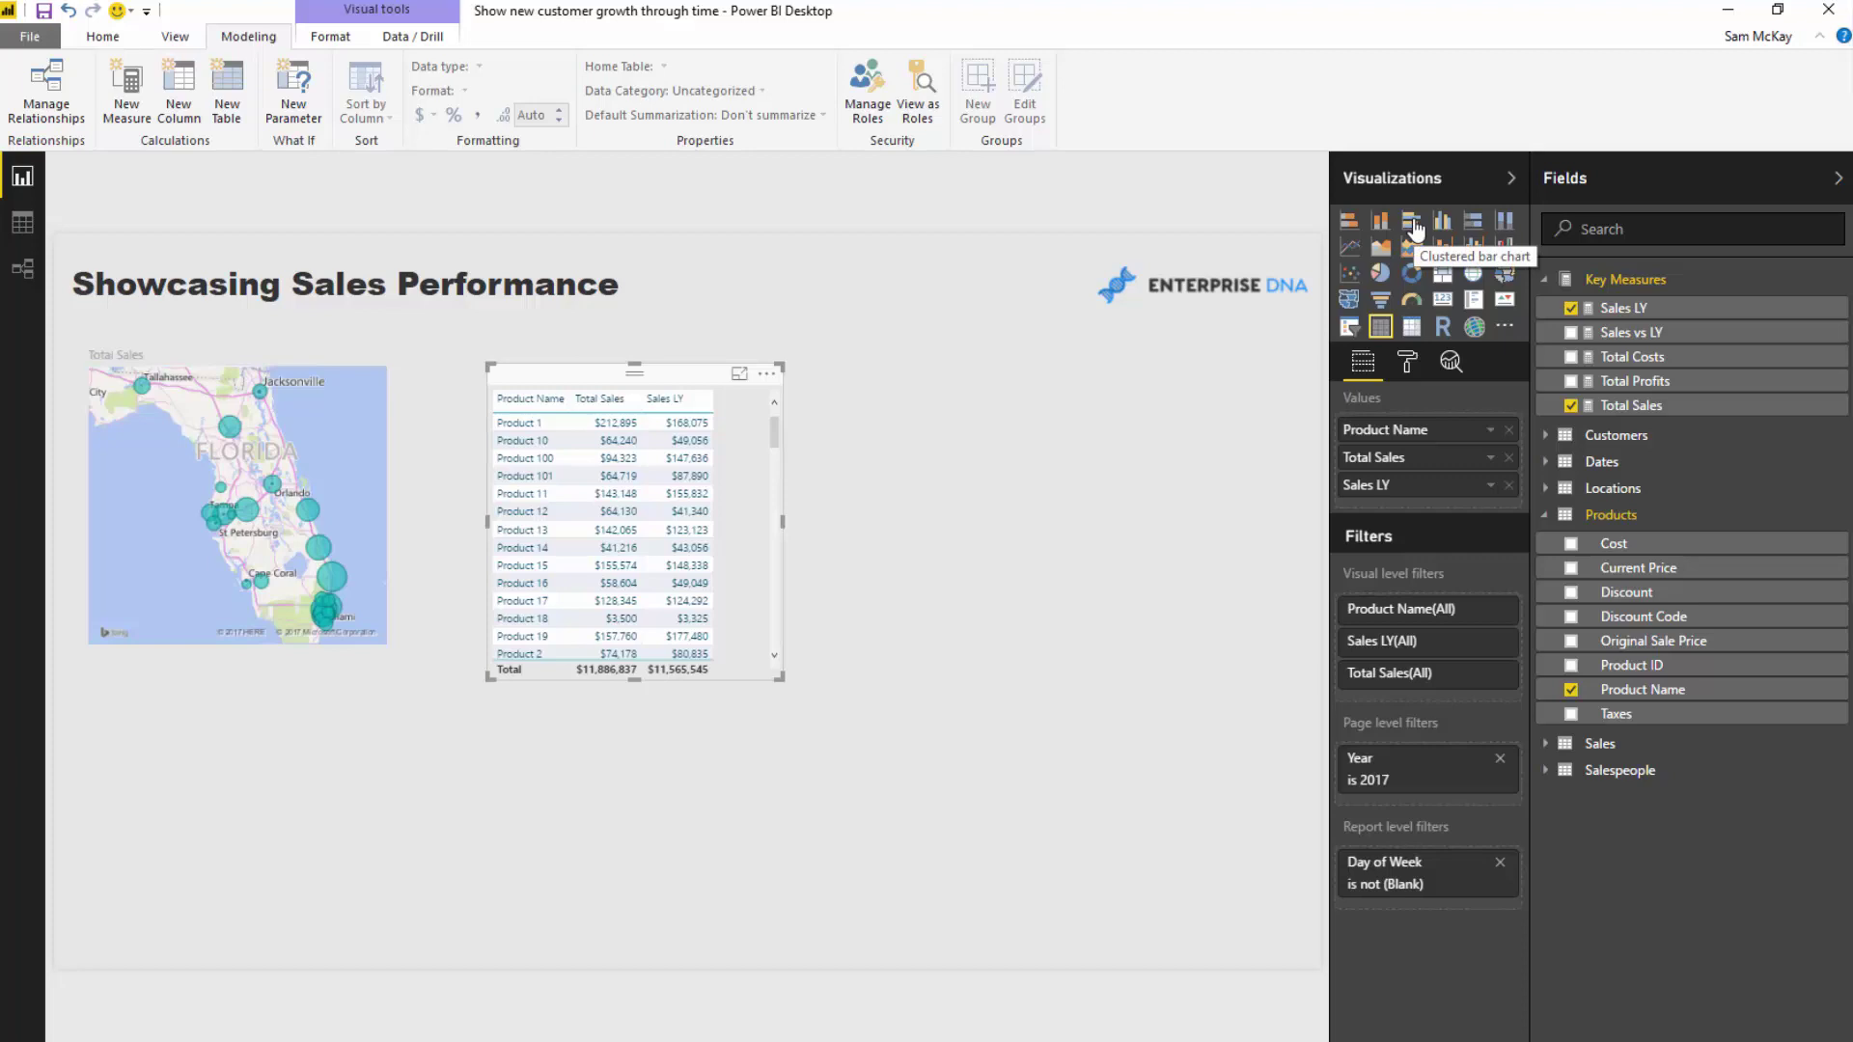
left_click(1412, 222)
left_click_drag(589, 362, 555, 334)
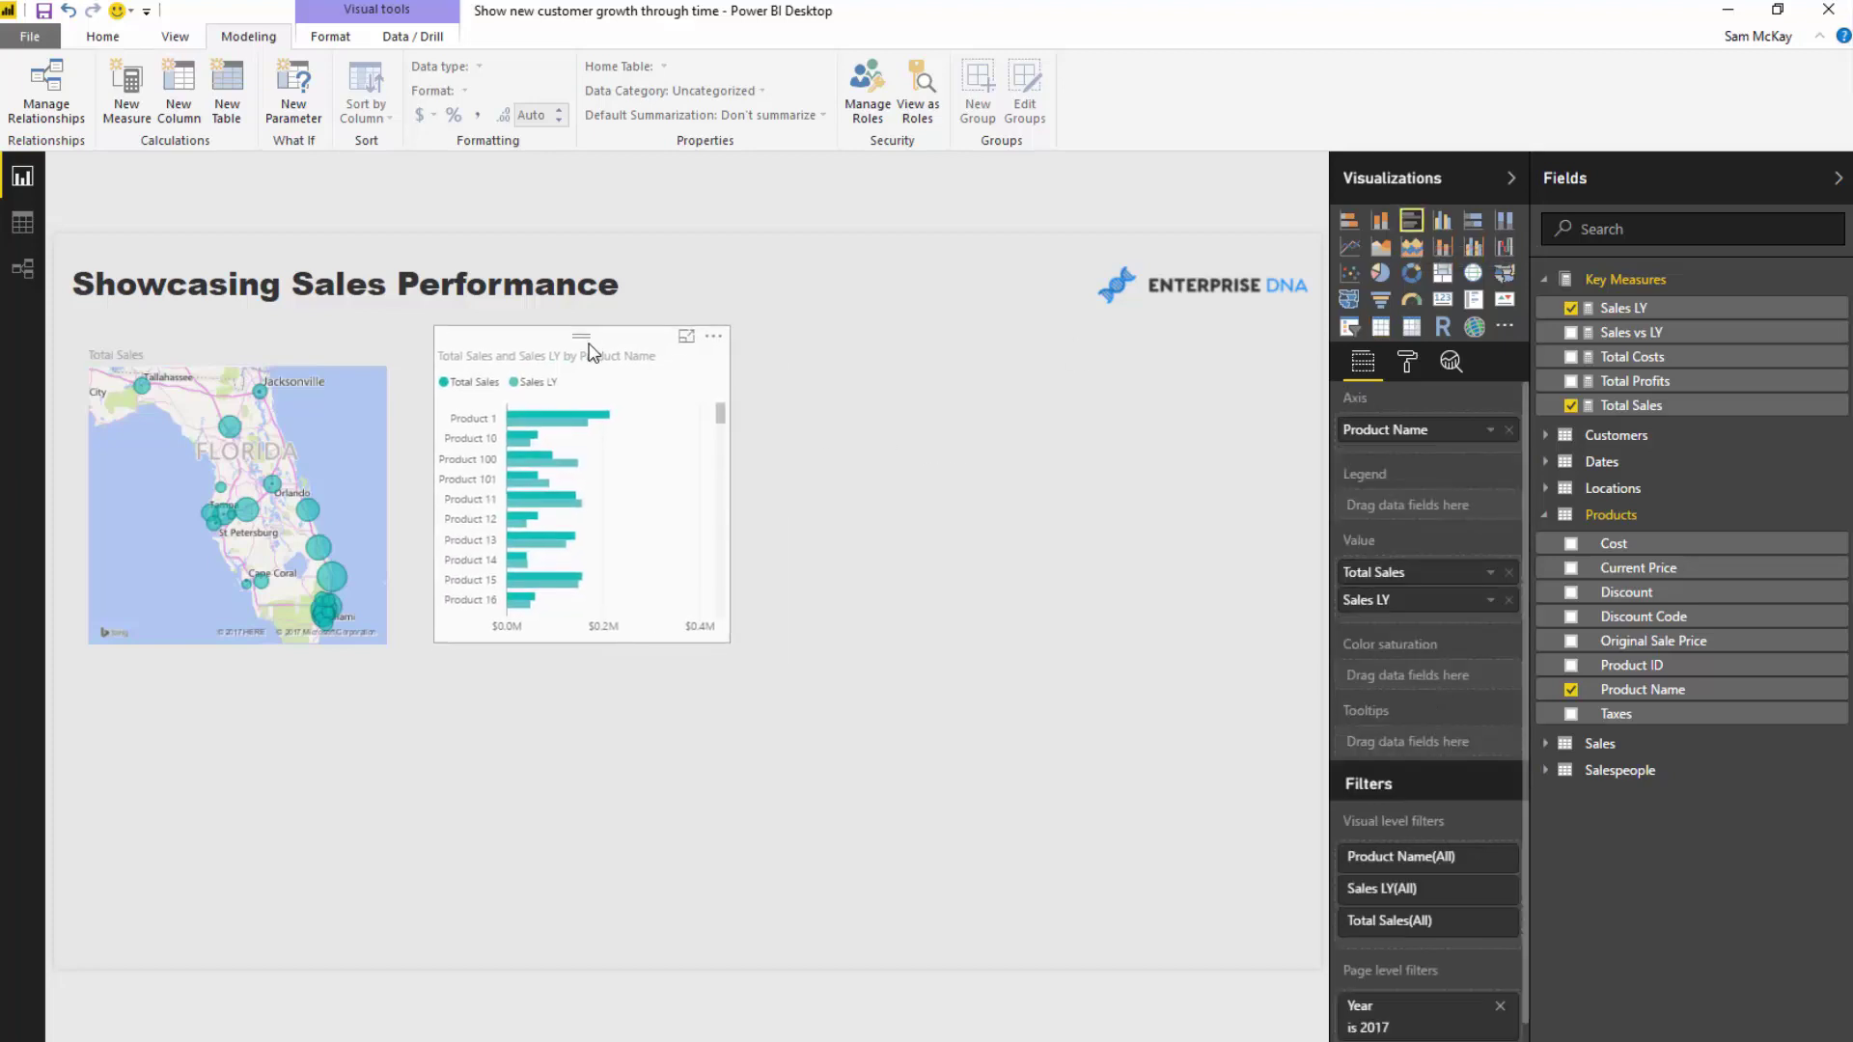
Step: Add a visual-level State Code filter of FL to the product bar chart and widen the chart slightly
left_click(1545, 517)
left_click(1550, 489)
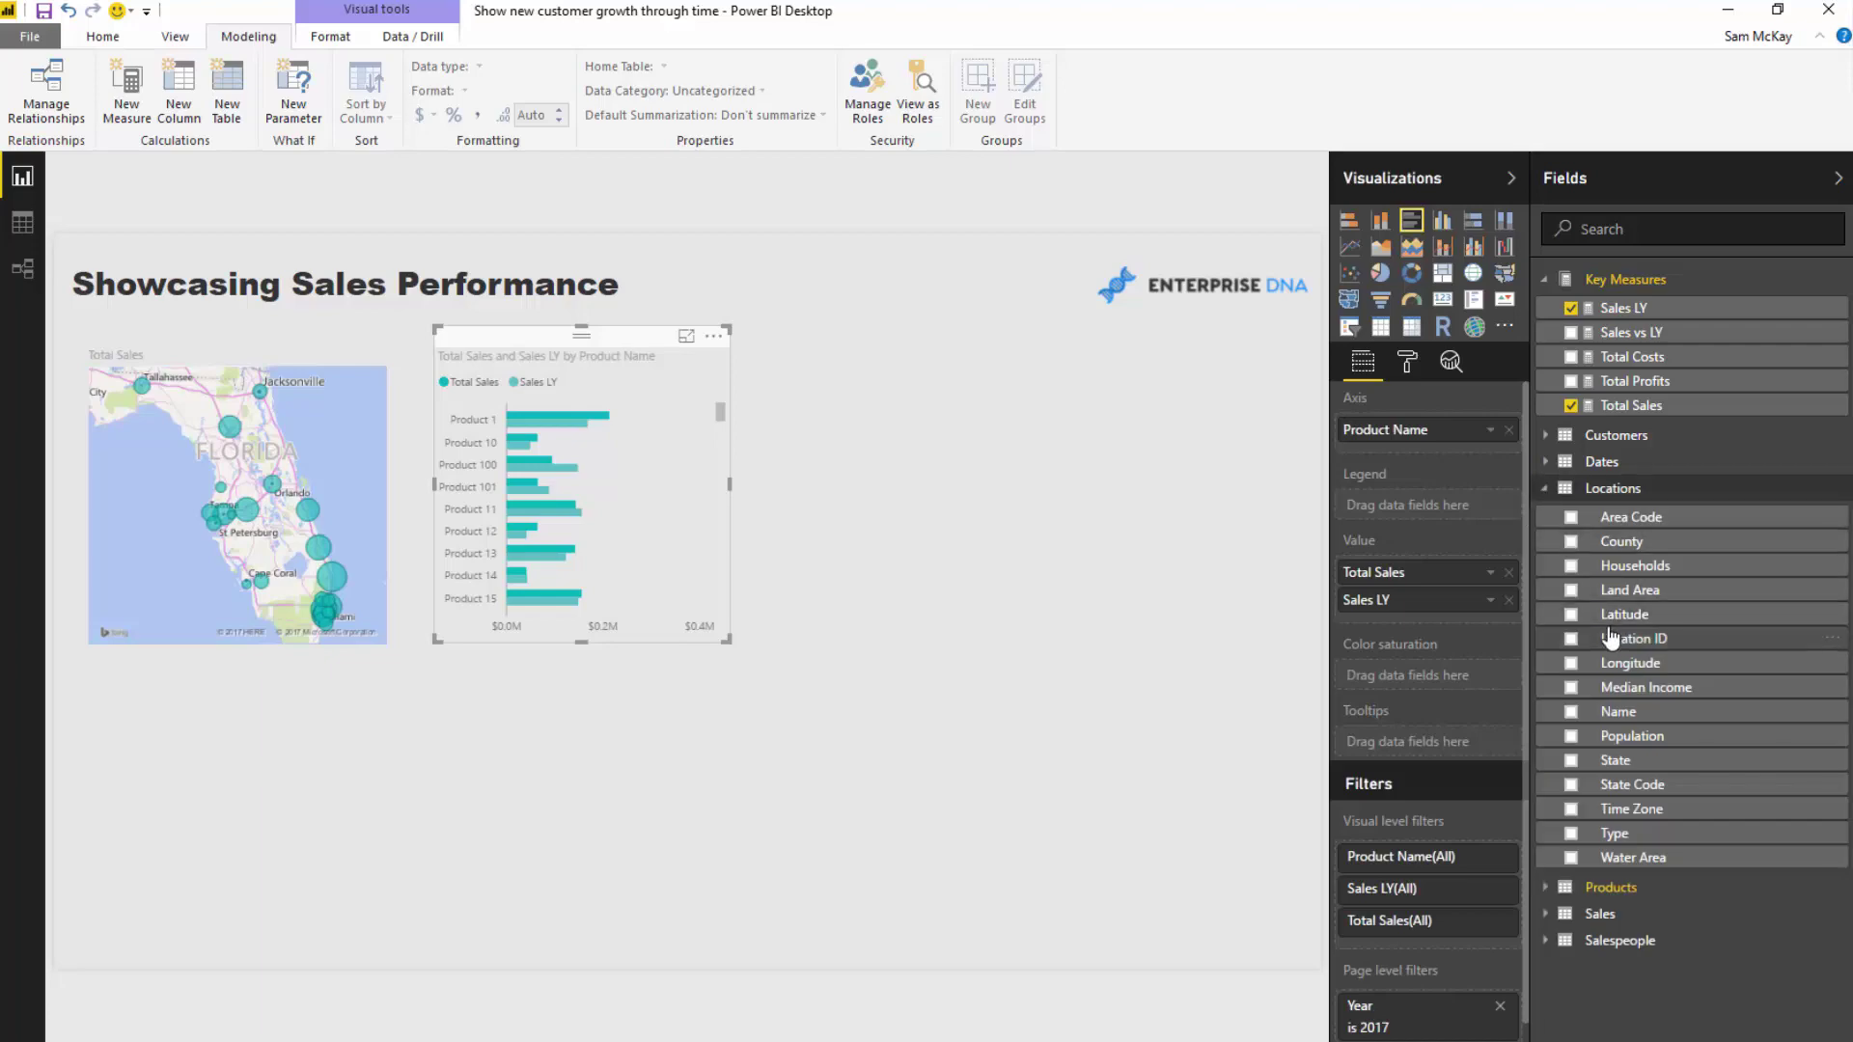
left_click_drag(1517, 859, 1397, 933)
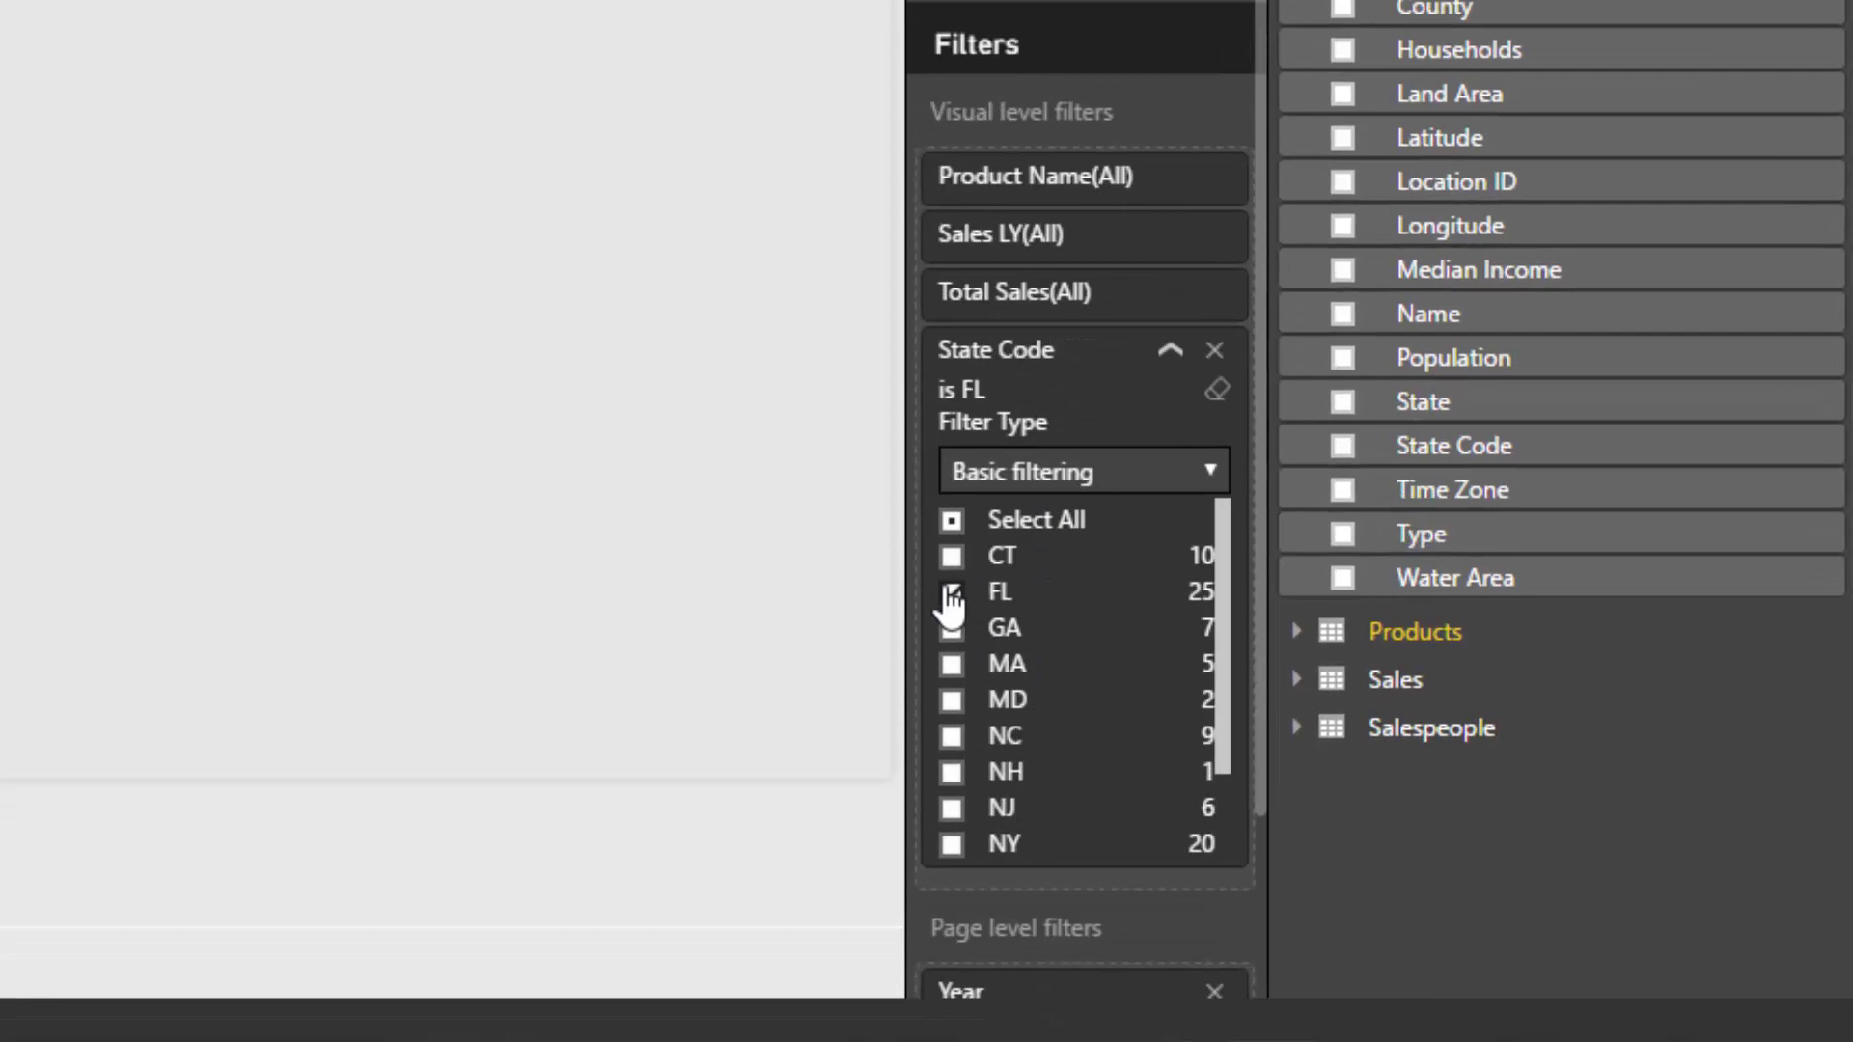
left_click(952, 592)
left_click(762, 579)
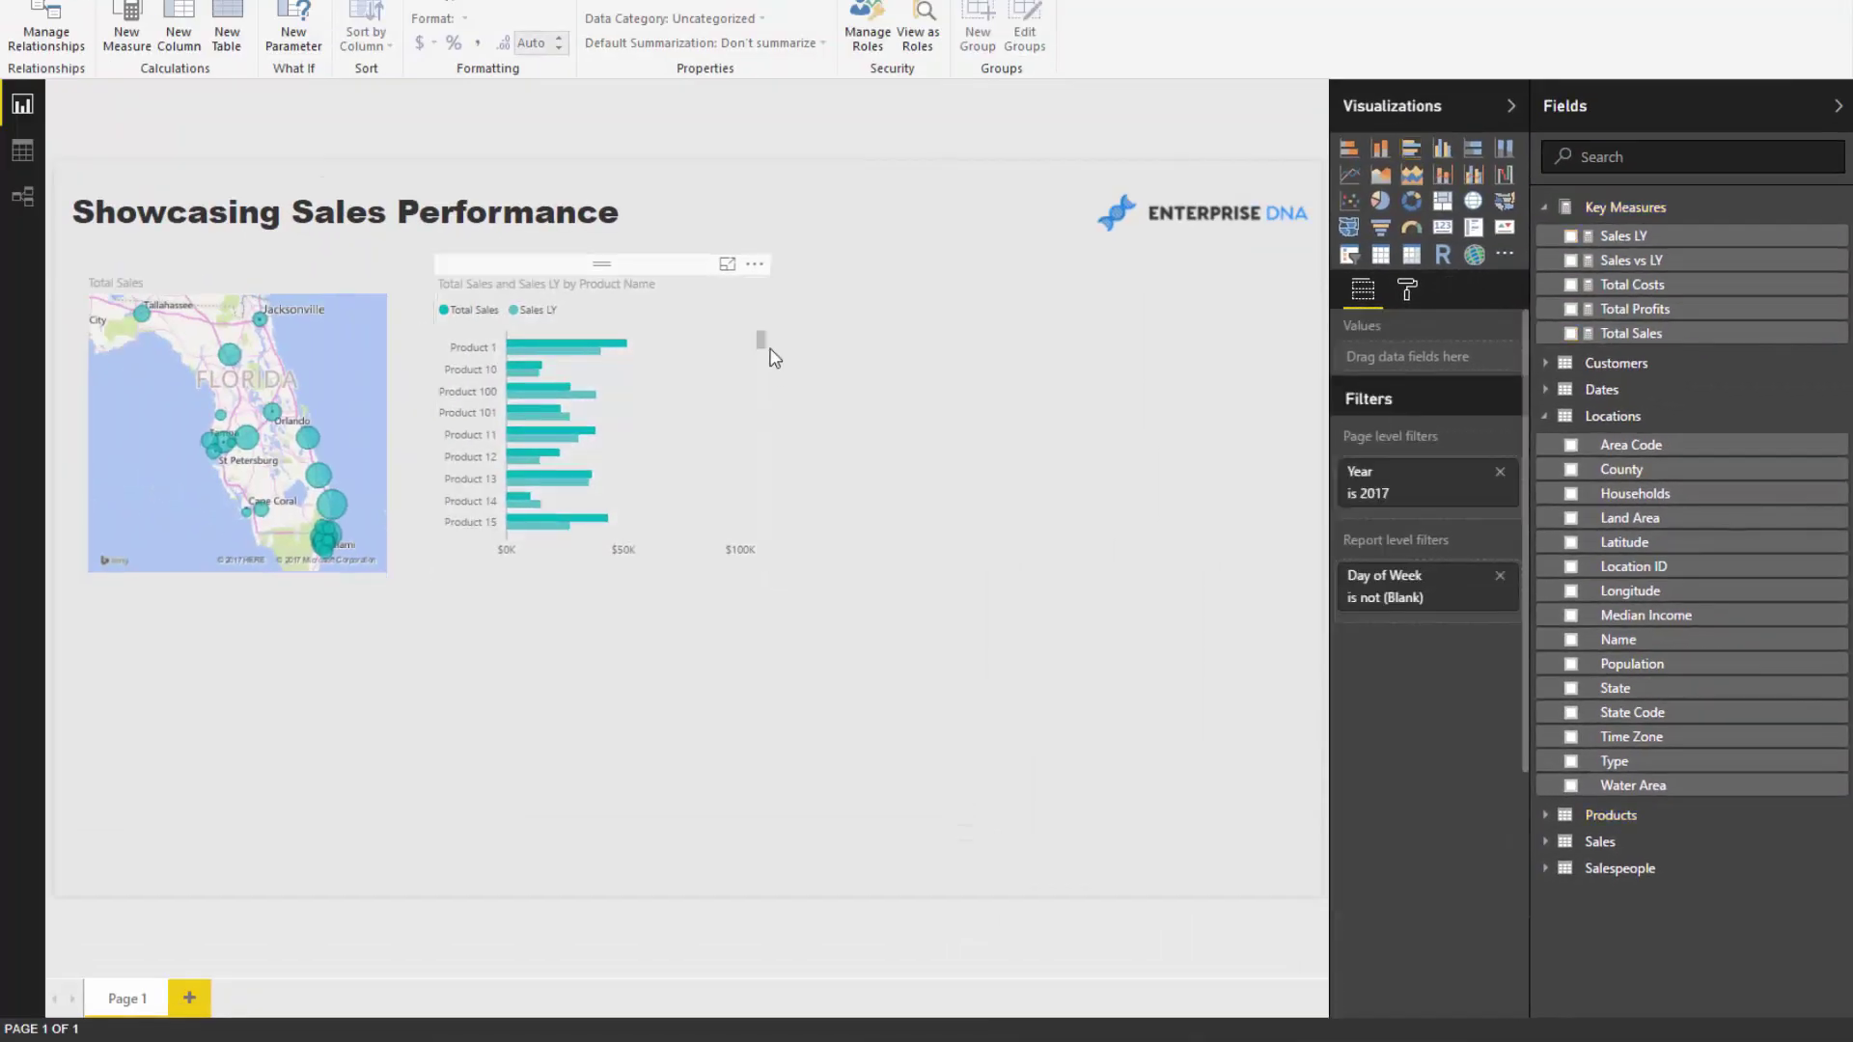
Step: Sort the product bar chart by Total Sales
left_click(756, 265)
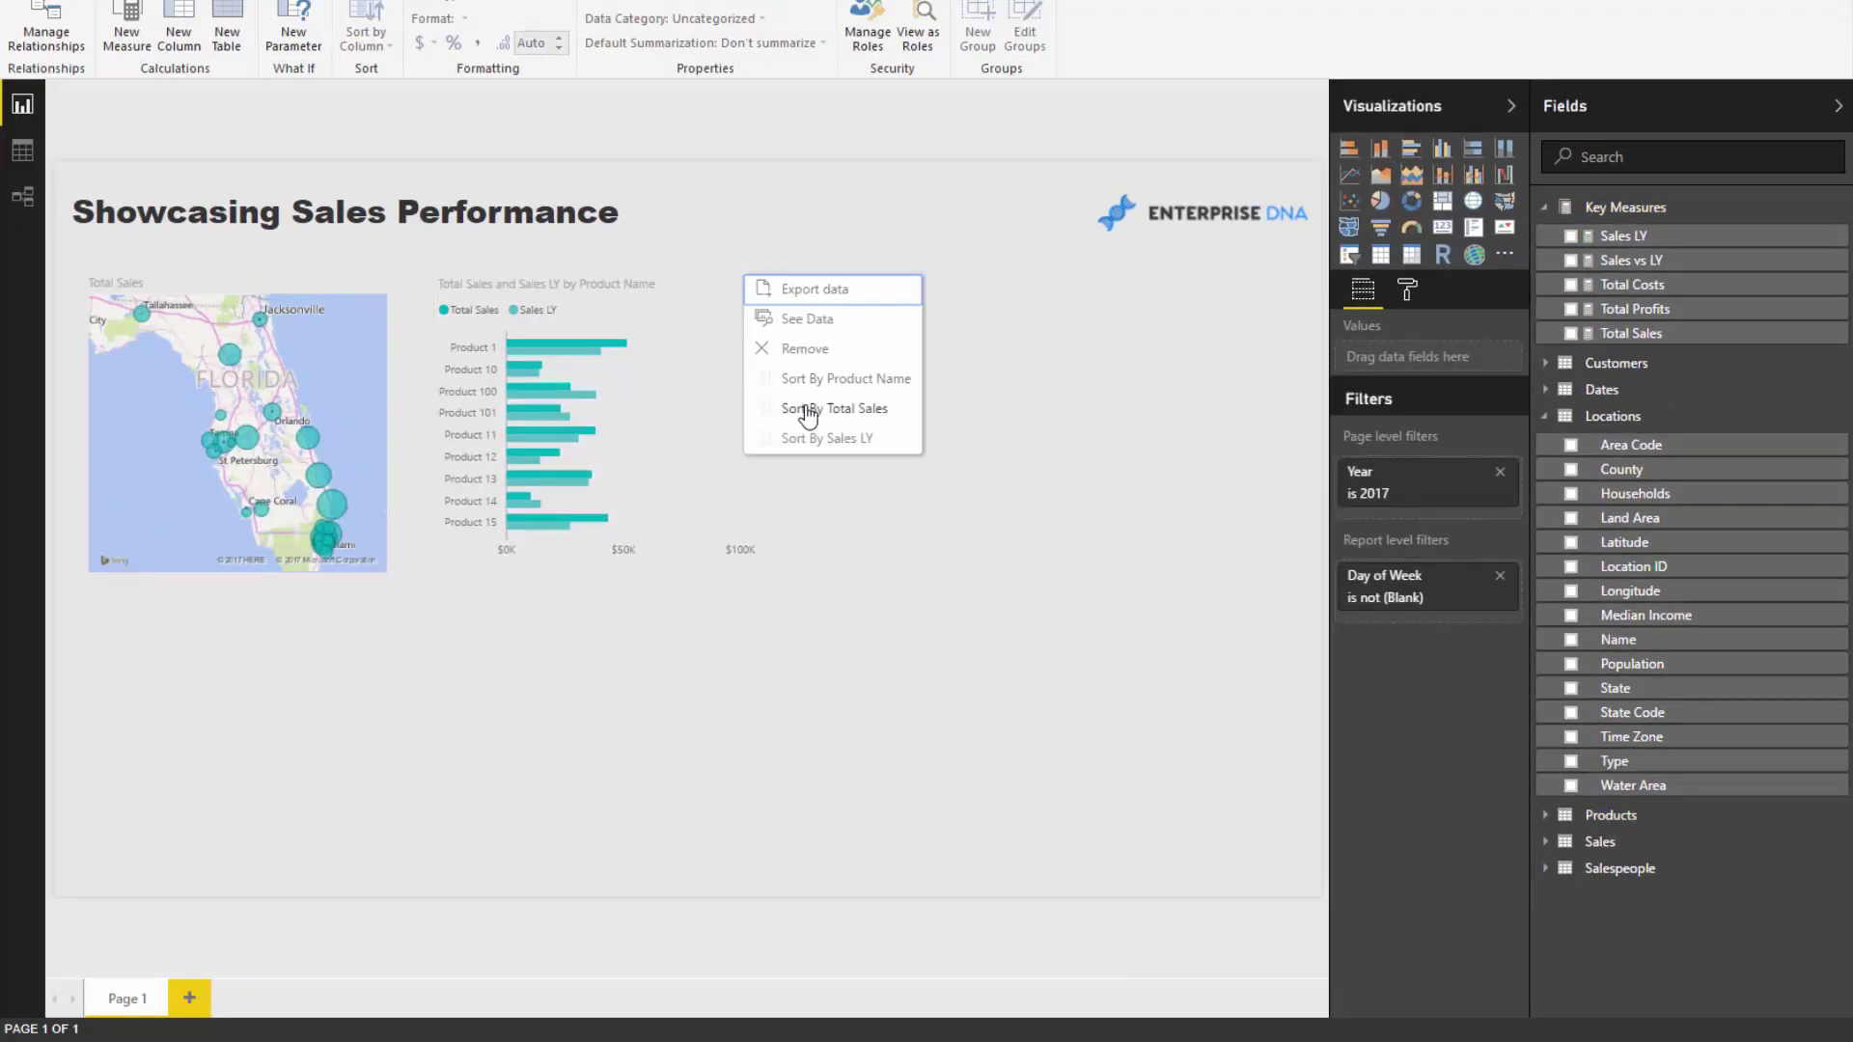
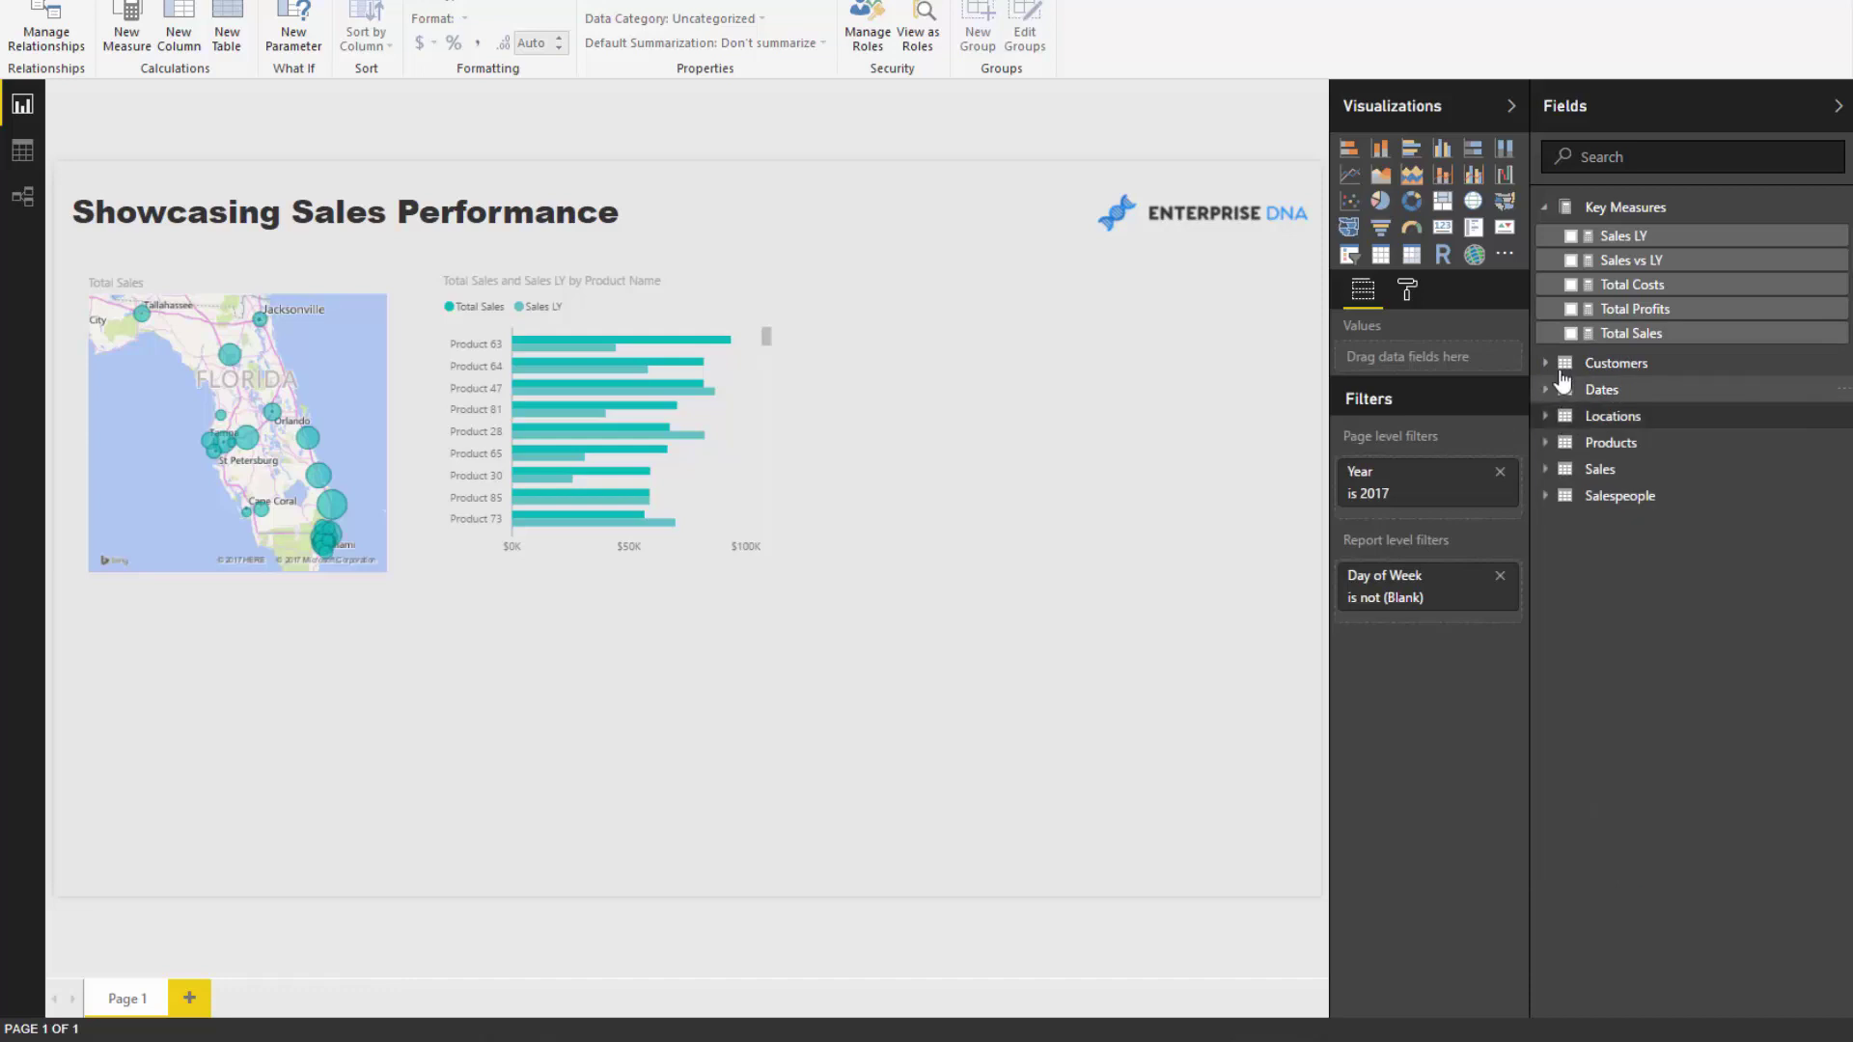
Step: Build a table of Customer Name, Total Sales, Sales LY and Sales vs LY beside the product bar chart, below the logo
left_click(1545, 363)
left_click_drag(1640, 440, 892, 386)
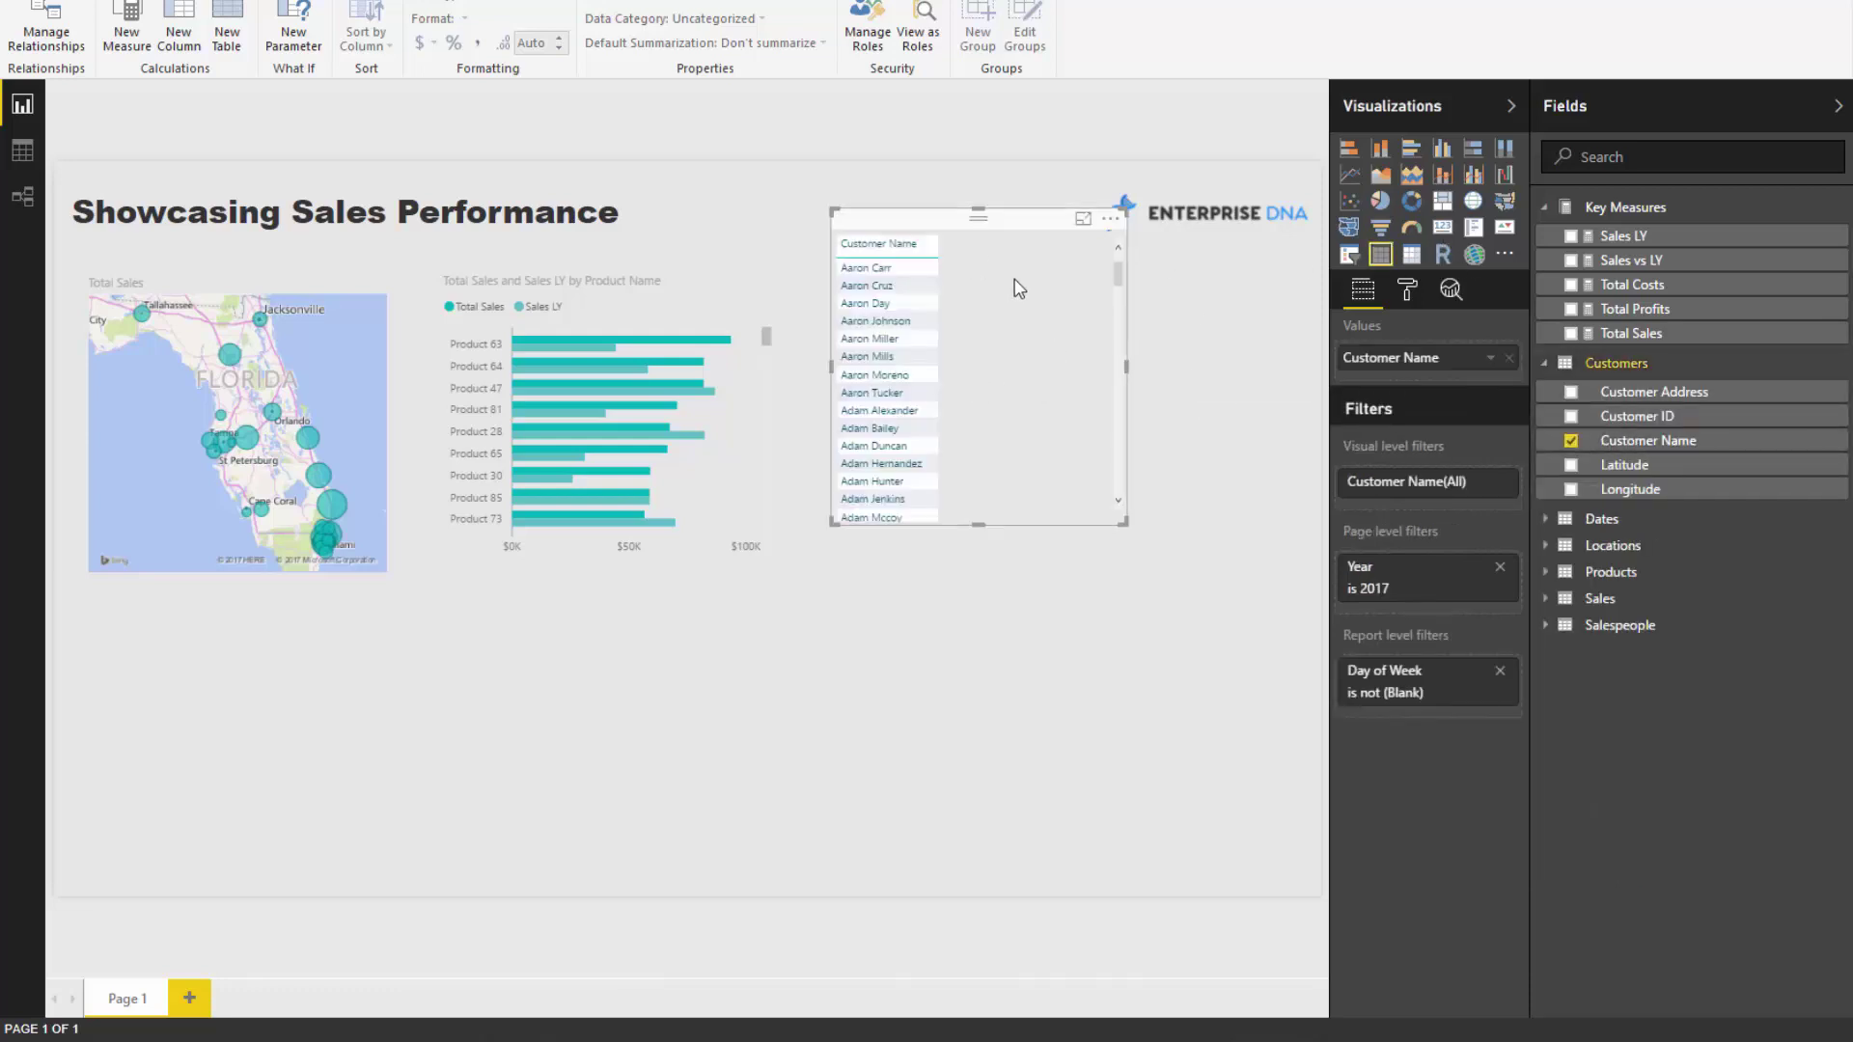
left_click_drag(1018, 237, 1021, 274)
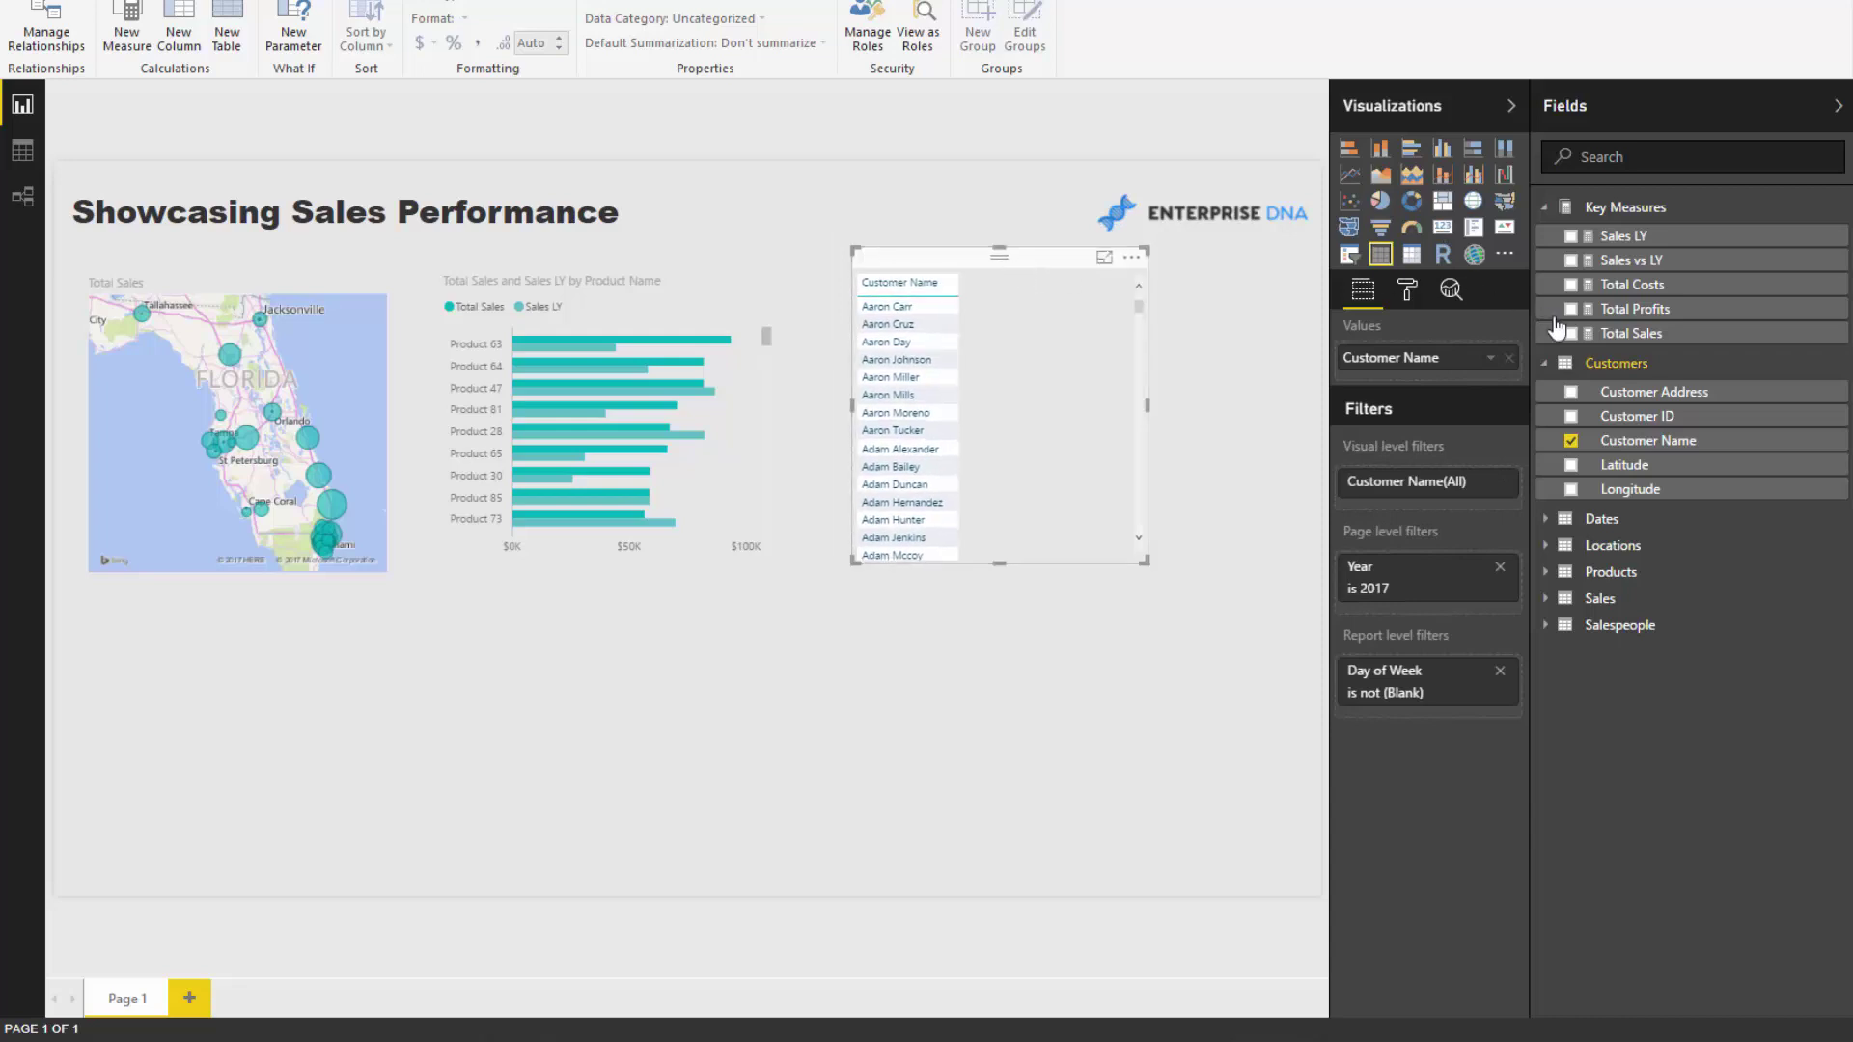
left_click_drag(1593, 333, 1370, 382)
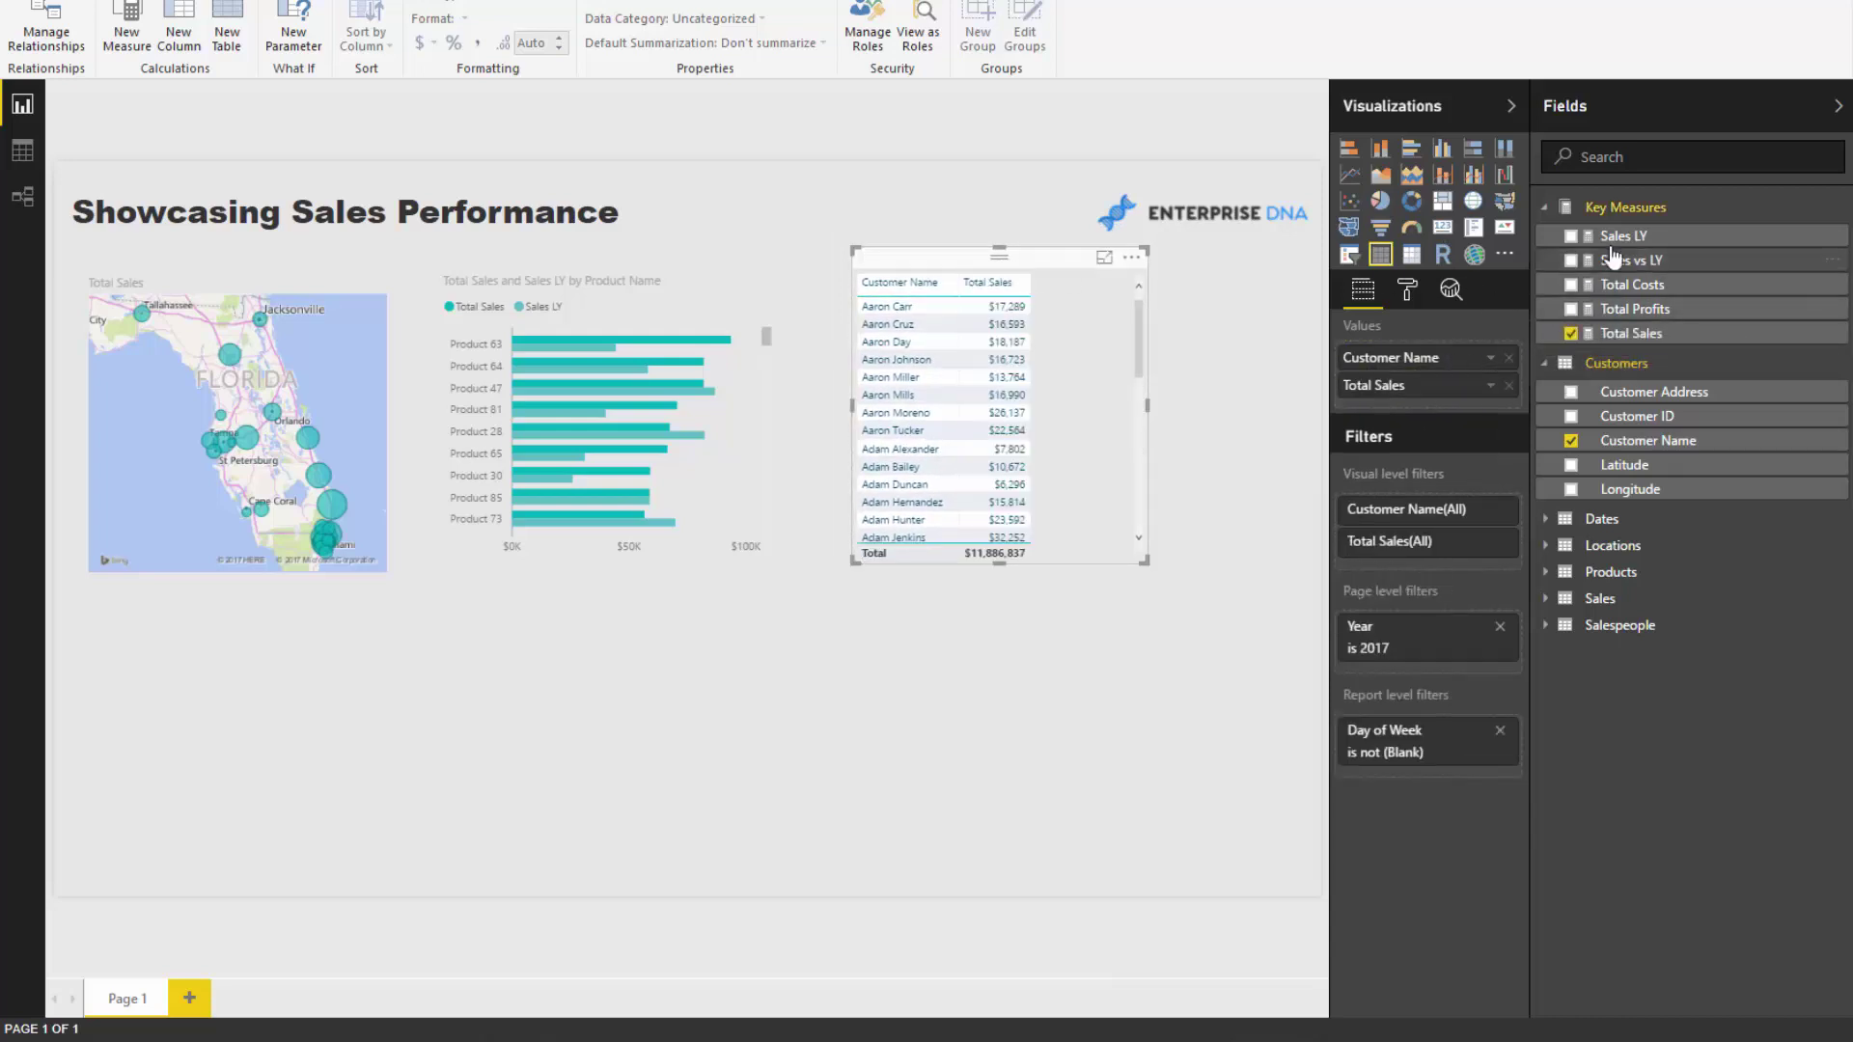
left_click_drag(1610, 249, 1419, 413)
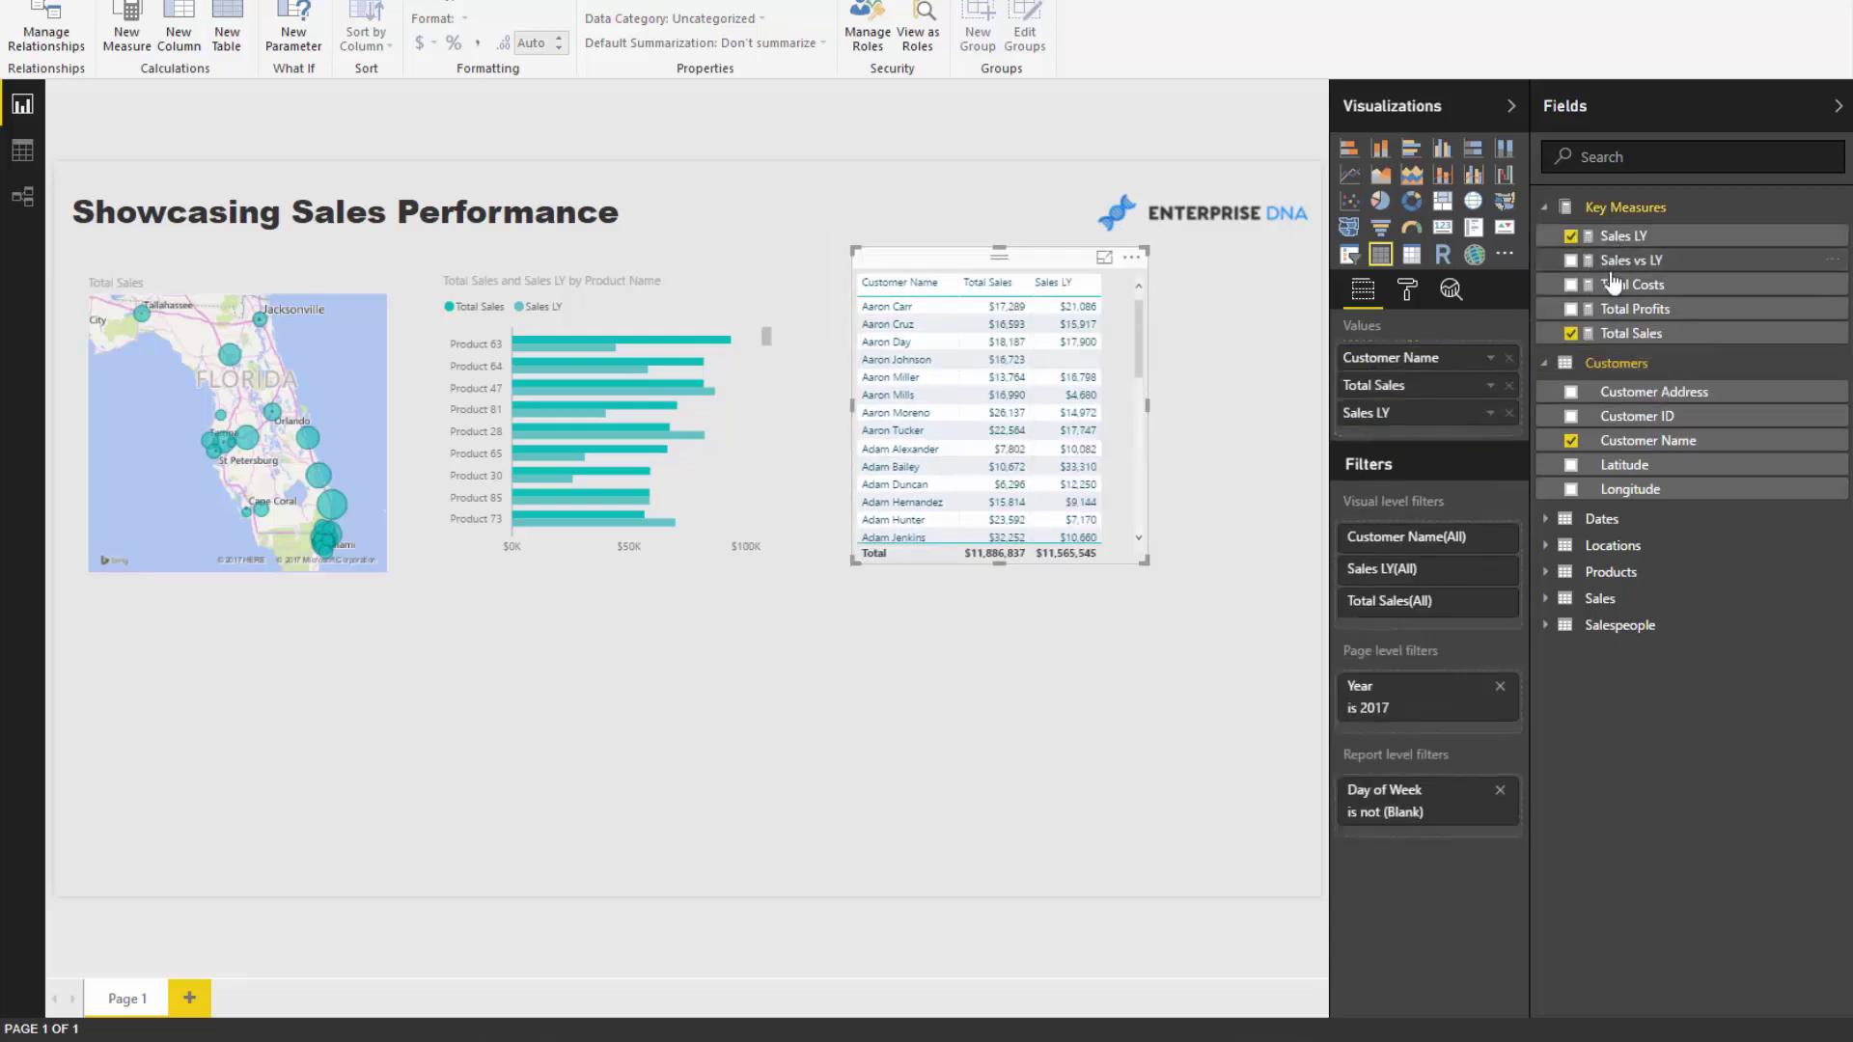
left_click_drag(1621, 260, 1434, 442)
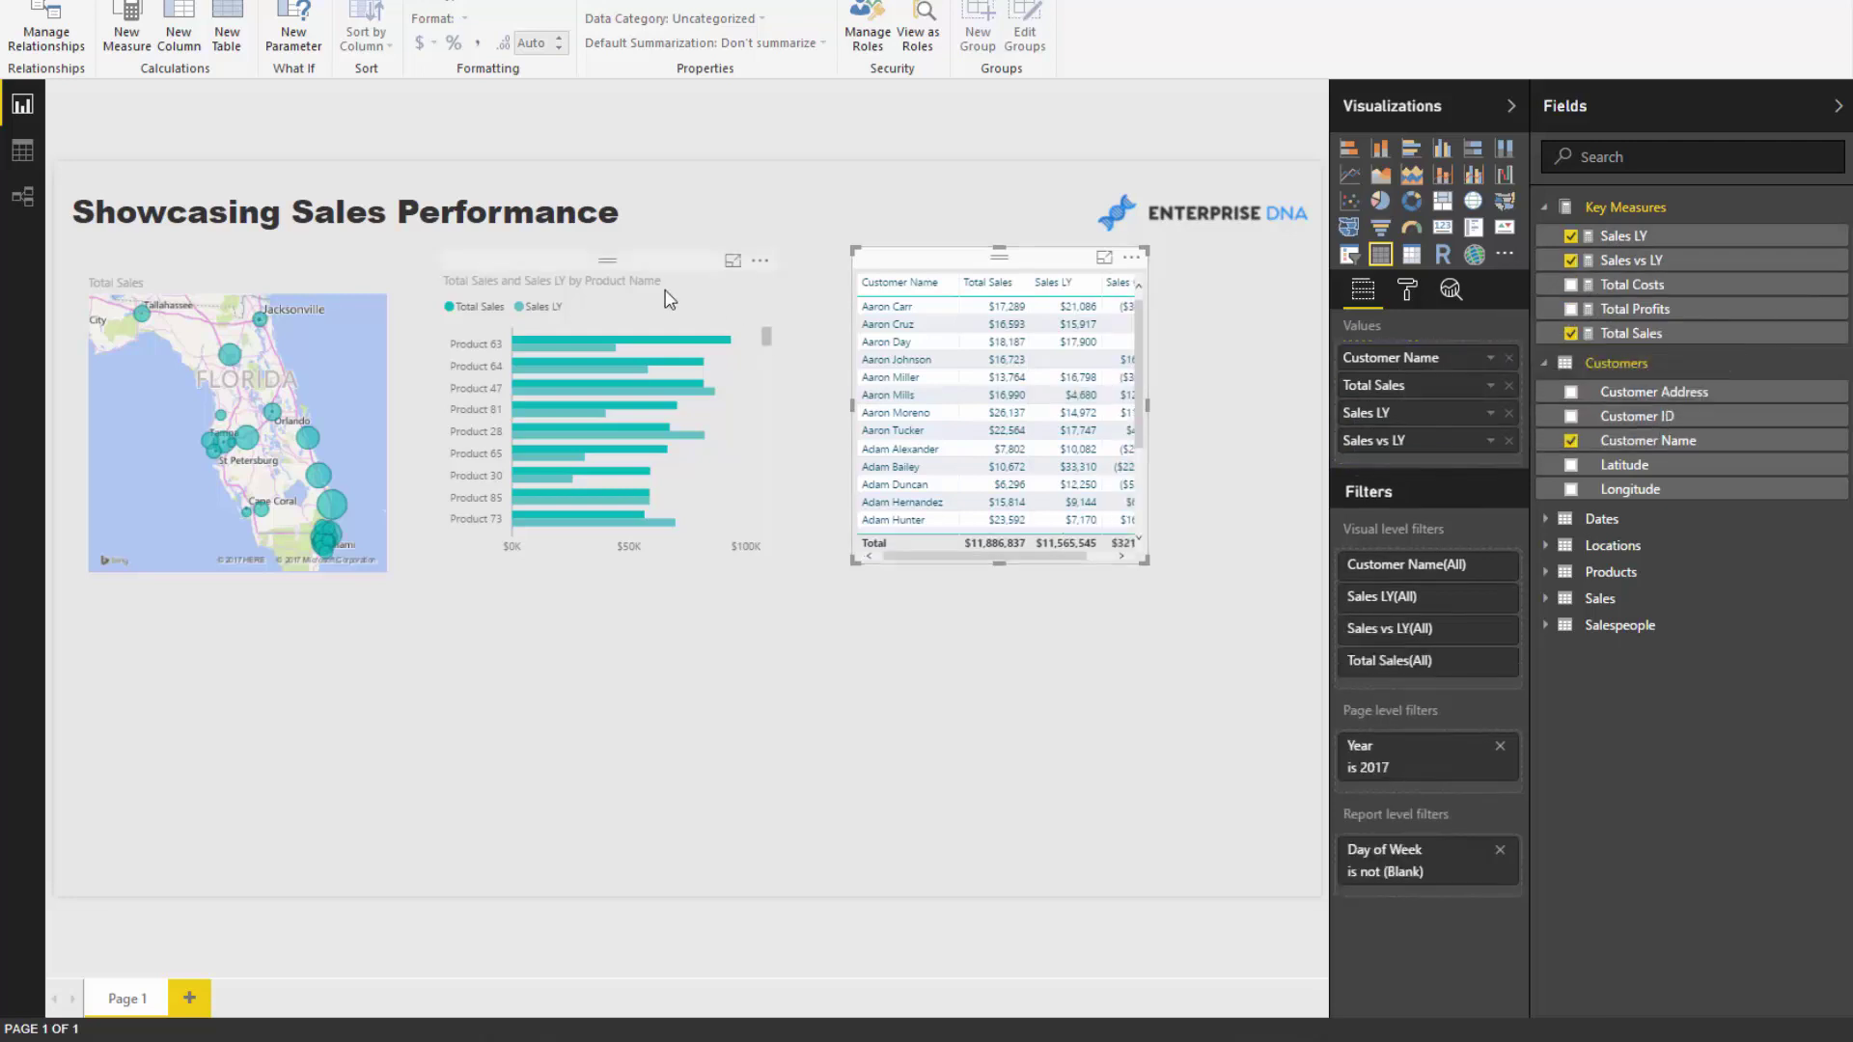
Step: Shift the product bar chart closer to the Florida map, then move the customer table beside it and widen it
left_click_drag(639, 281, 601, 280)
left_click_drag(930, 262, 824, 257)
left_click_drag(1050, 561, 1272, 568)
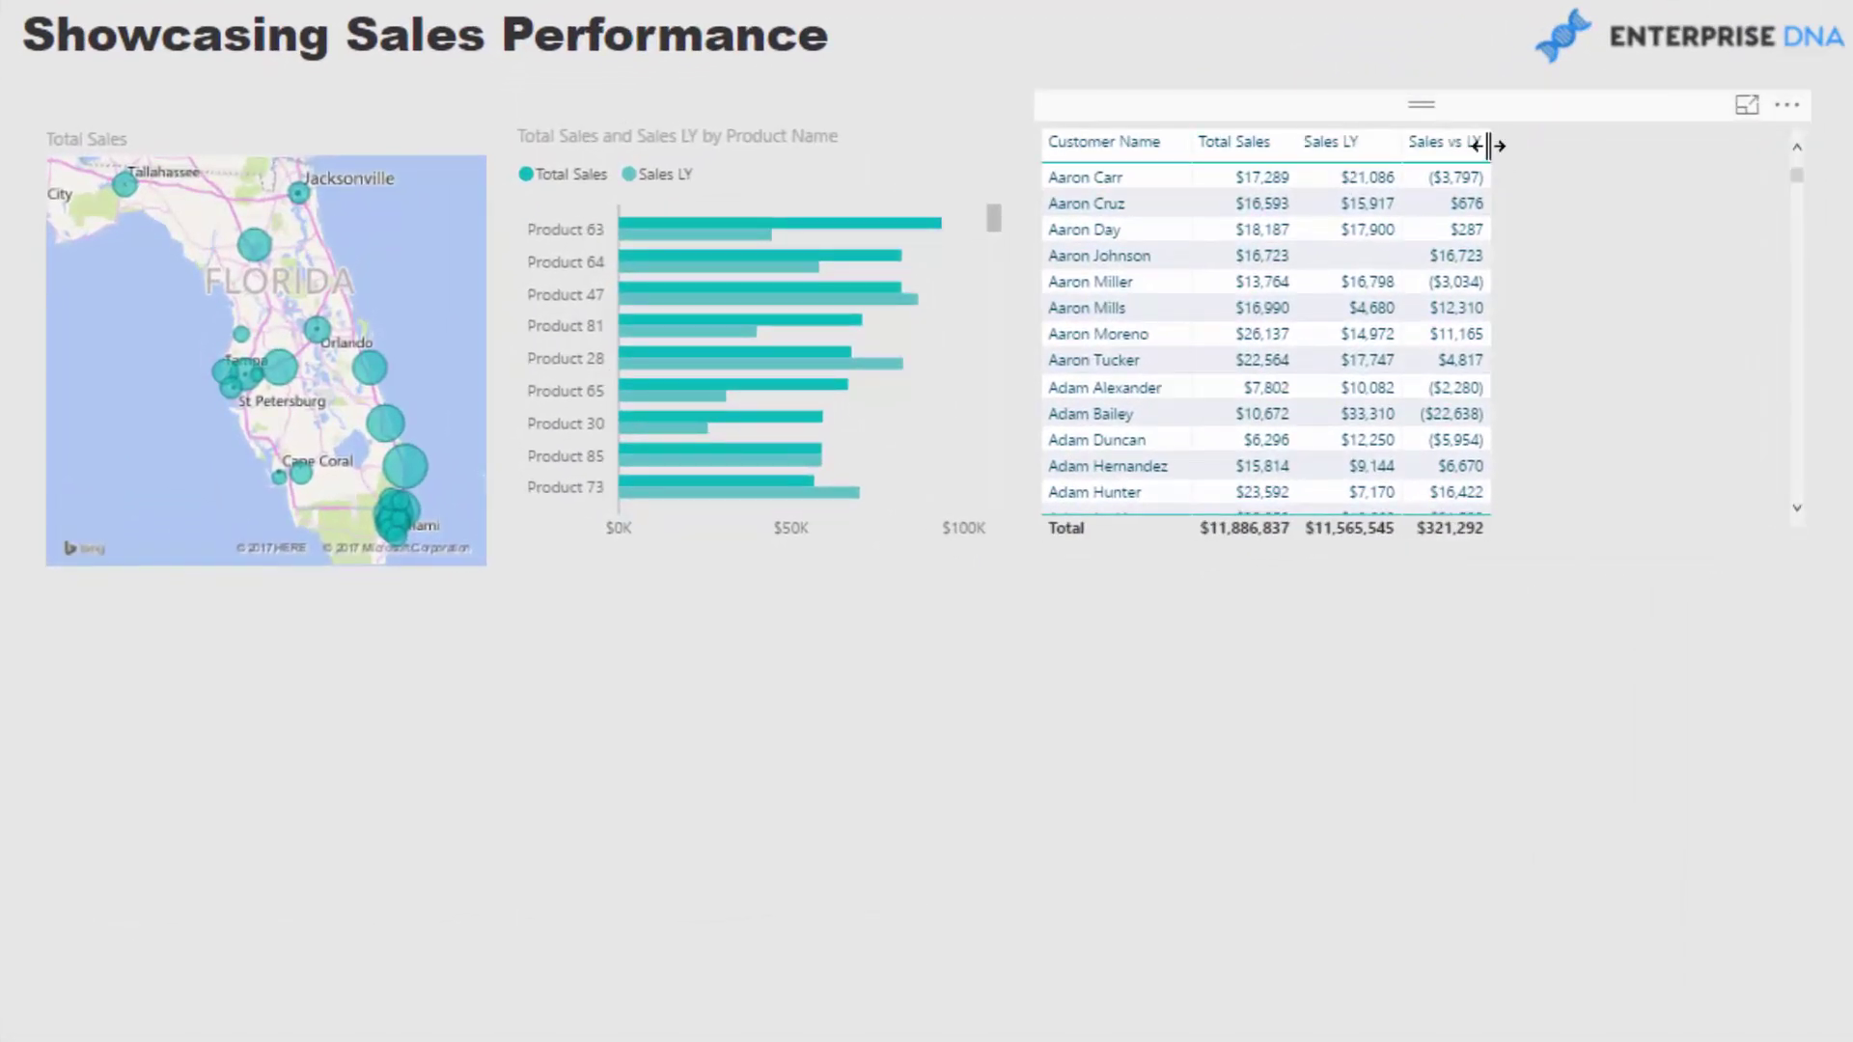
Step: Widen the Sales vs LY column so it fills most of the spare width in the customer table
left_click_drag(1491, 147, 1726, 156)
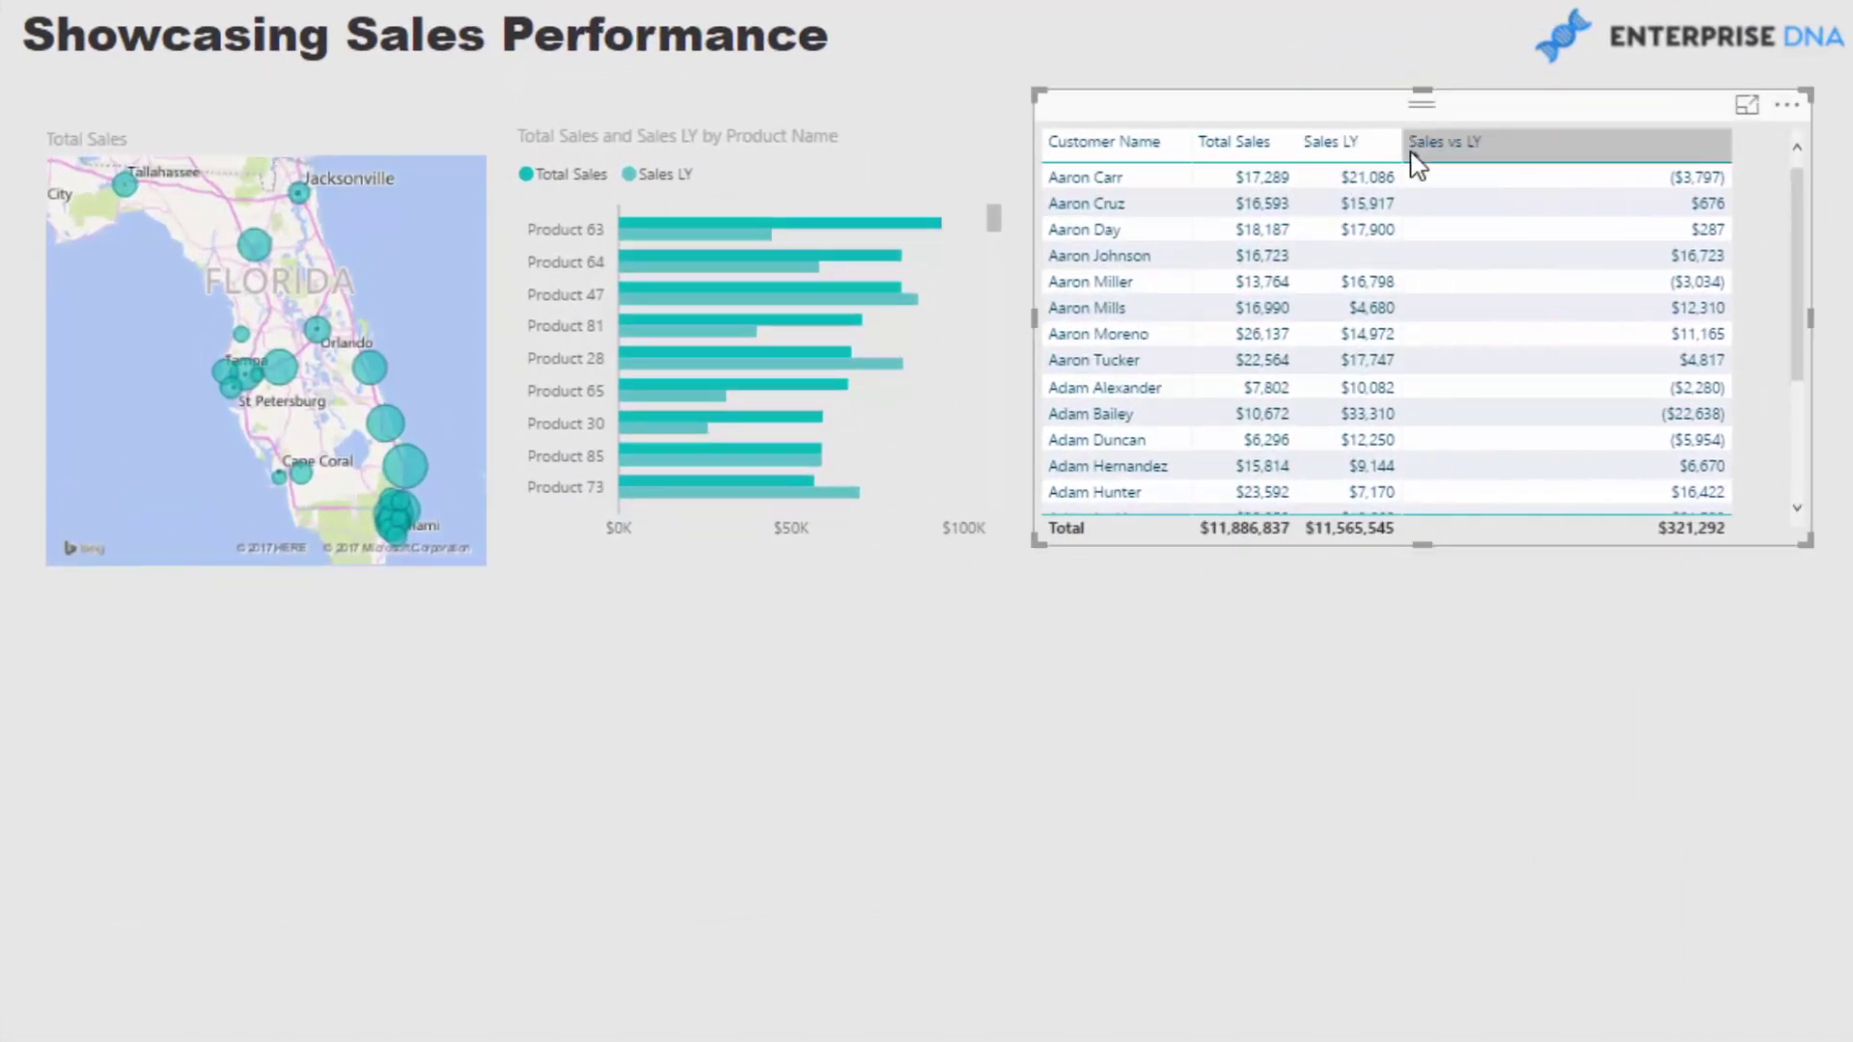
left_click_drag(1404, 146, 1415, 147)
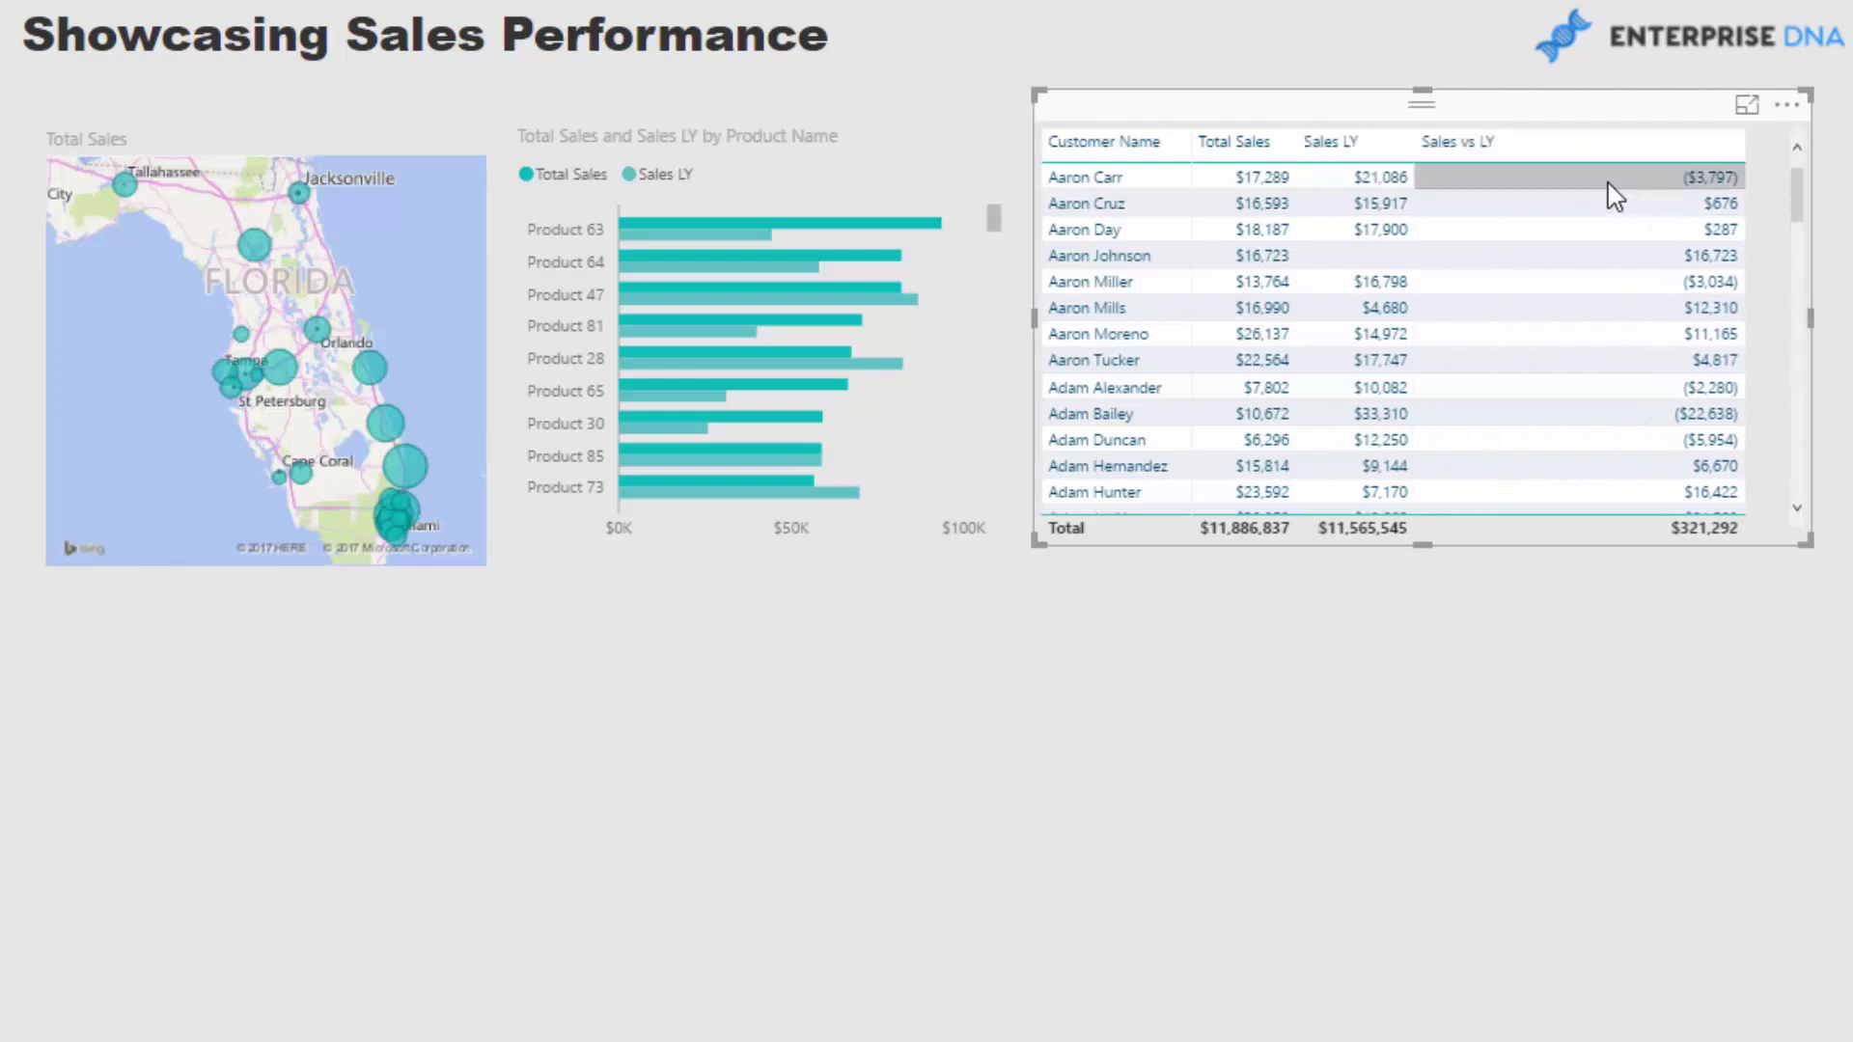
left_click_drag(1743, 151, 1732, 150)
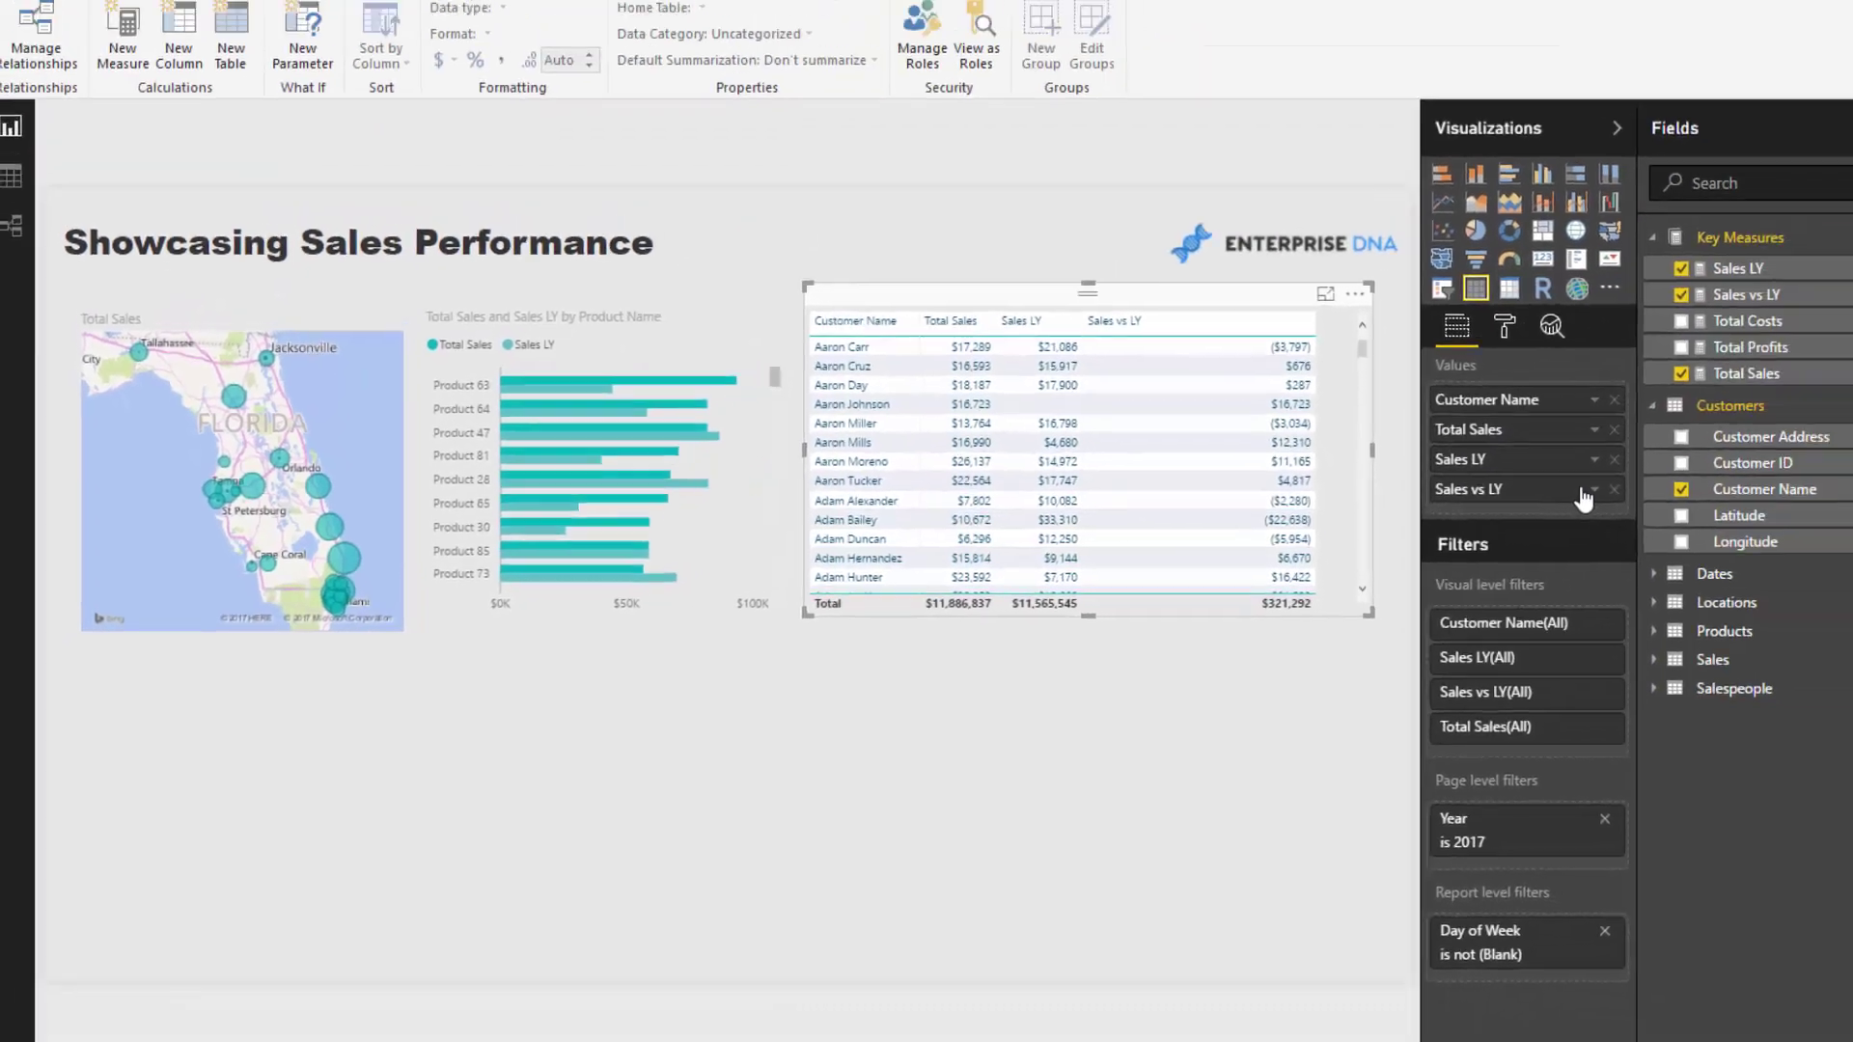
Step: Apply data bars to Sales vs LY in the customer table, with blue-grey positive bars and light grey negative bars
right_click(1482, 518)
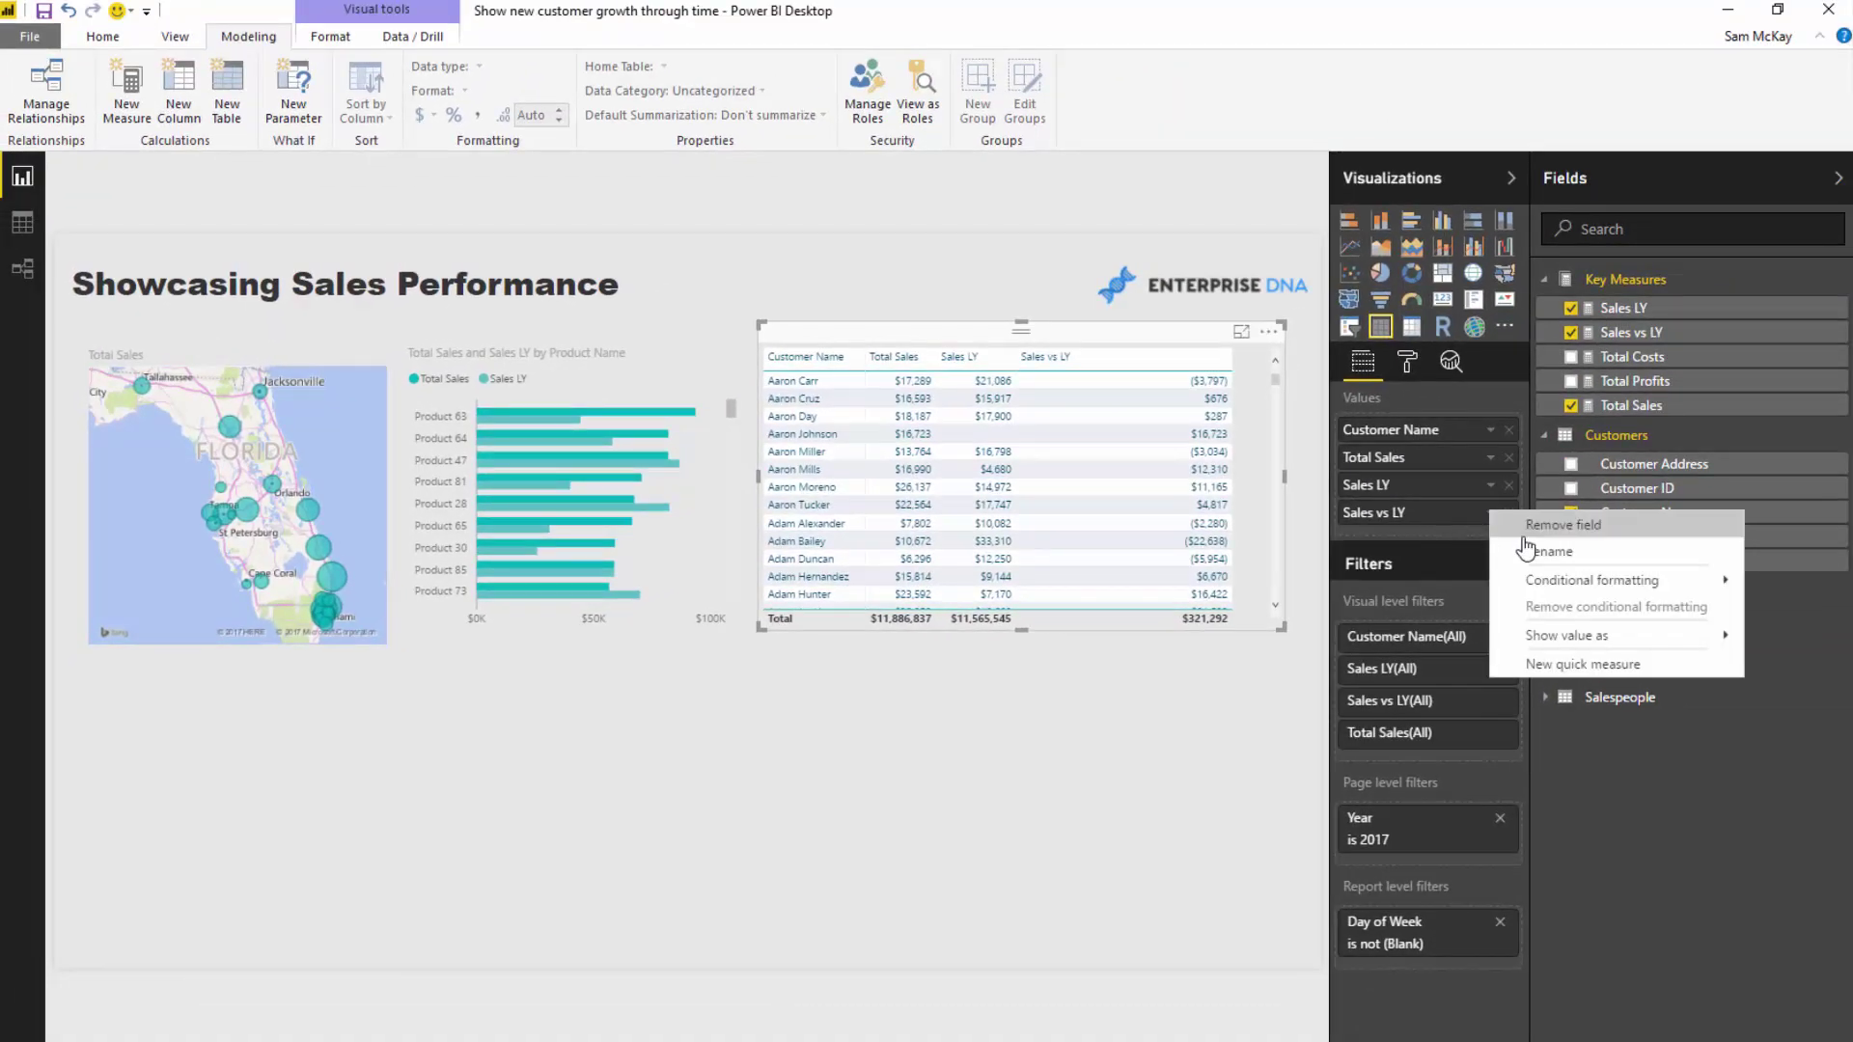
mouse_move(1561, 584)
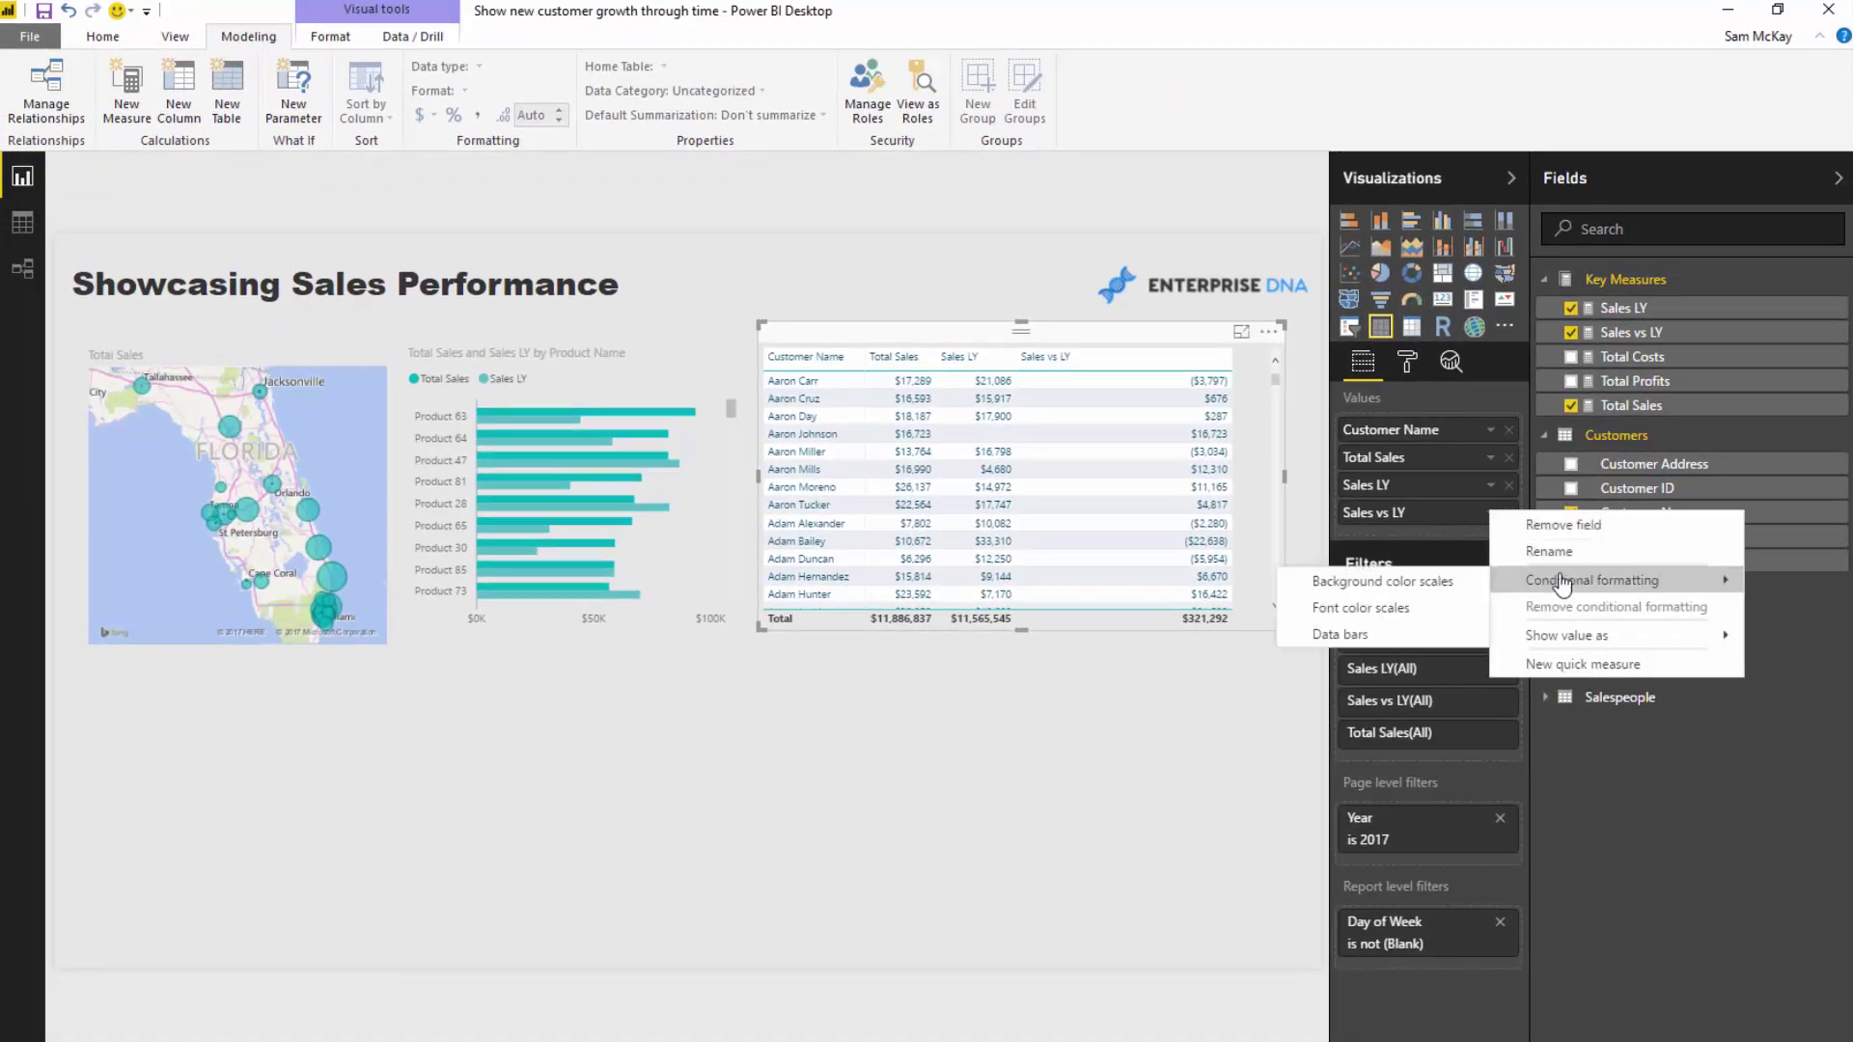
left_click(1361, 637)
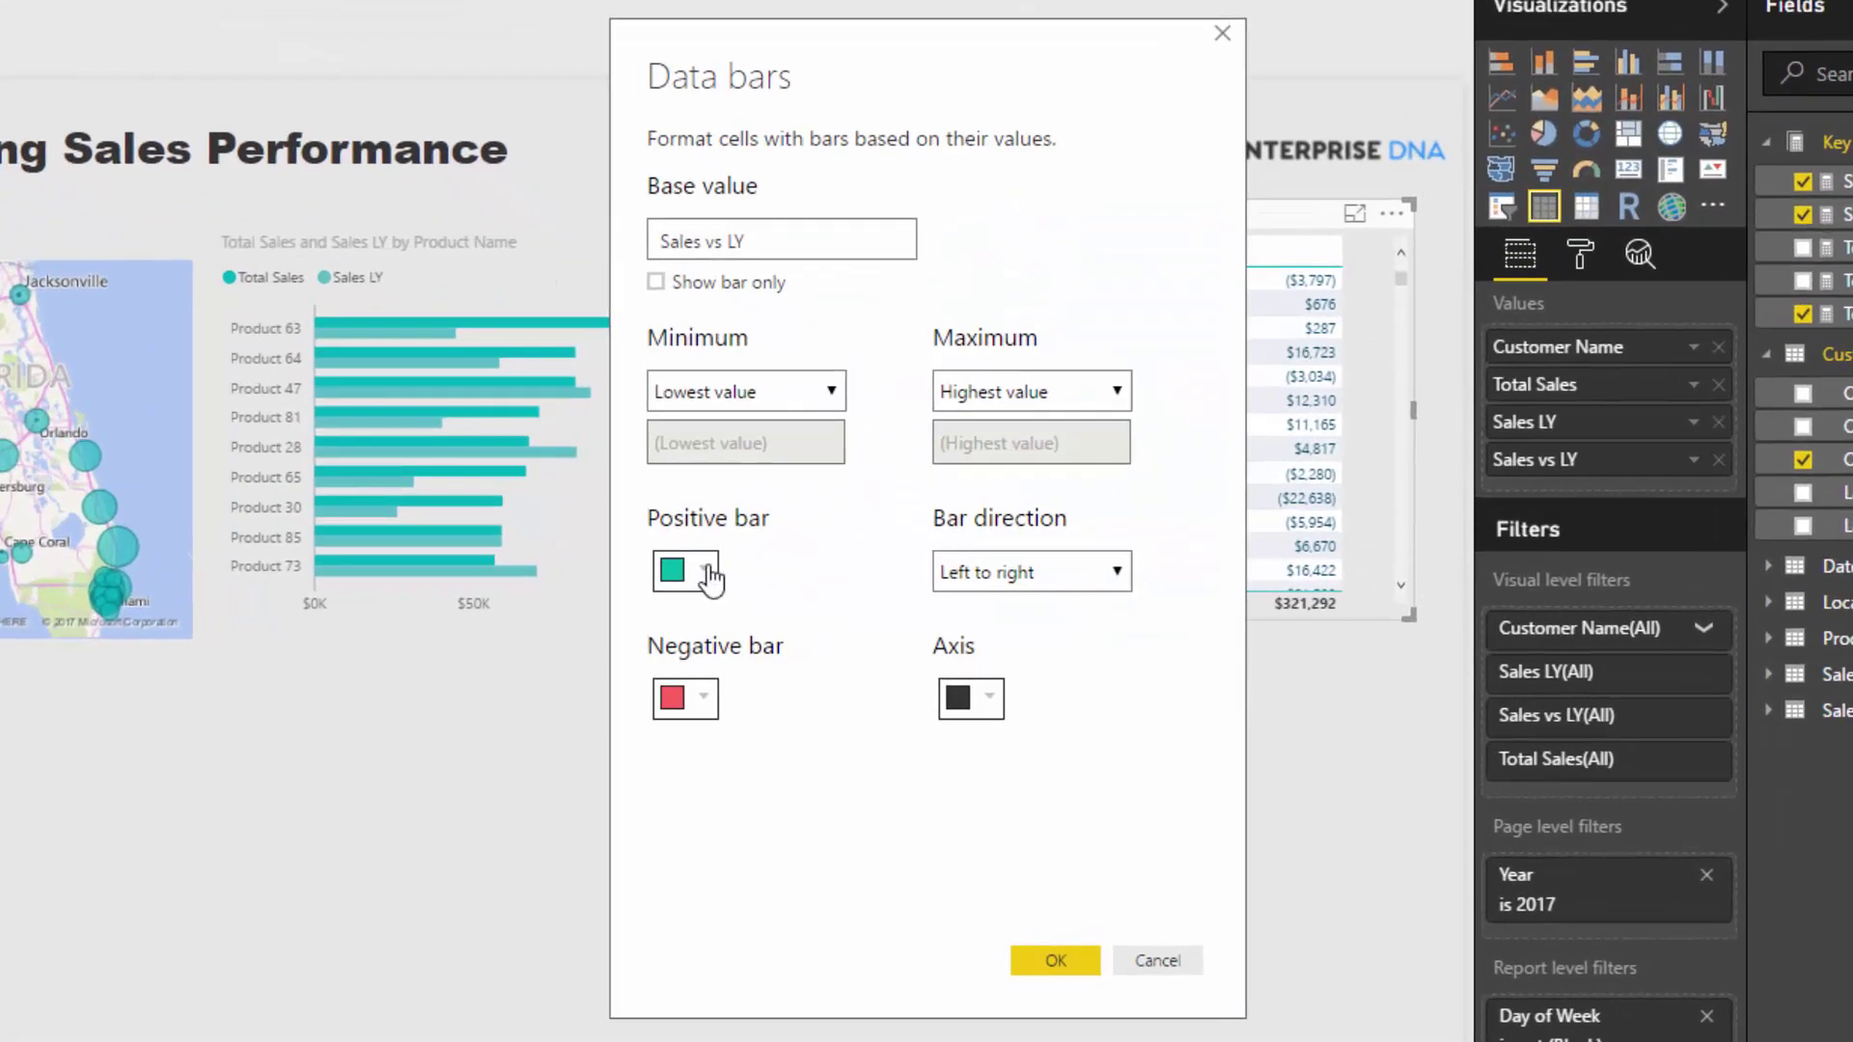
left_click(707, 571)
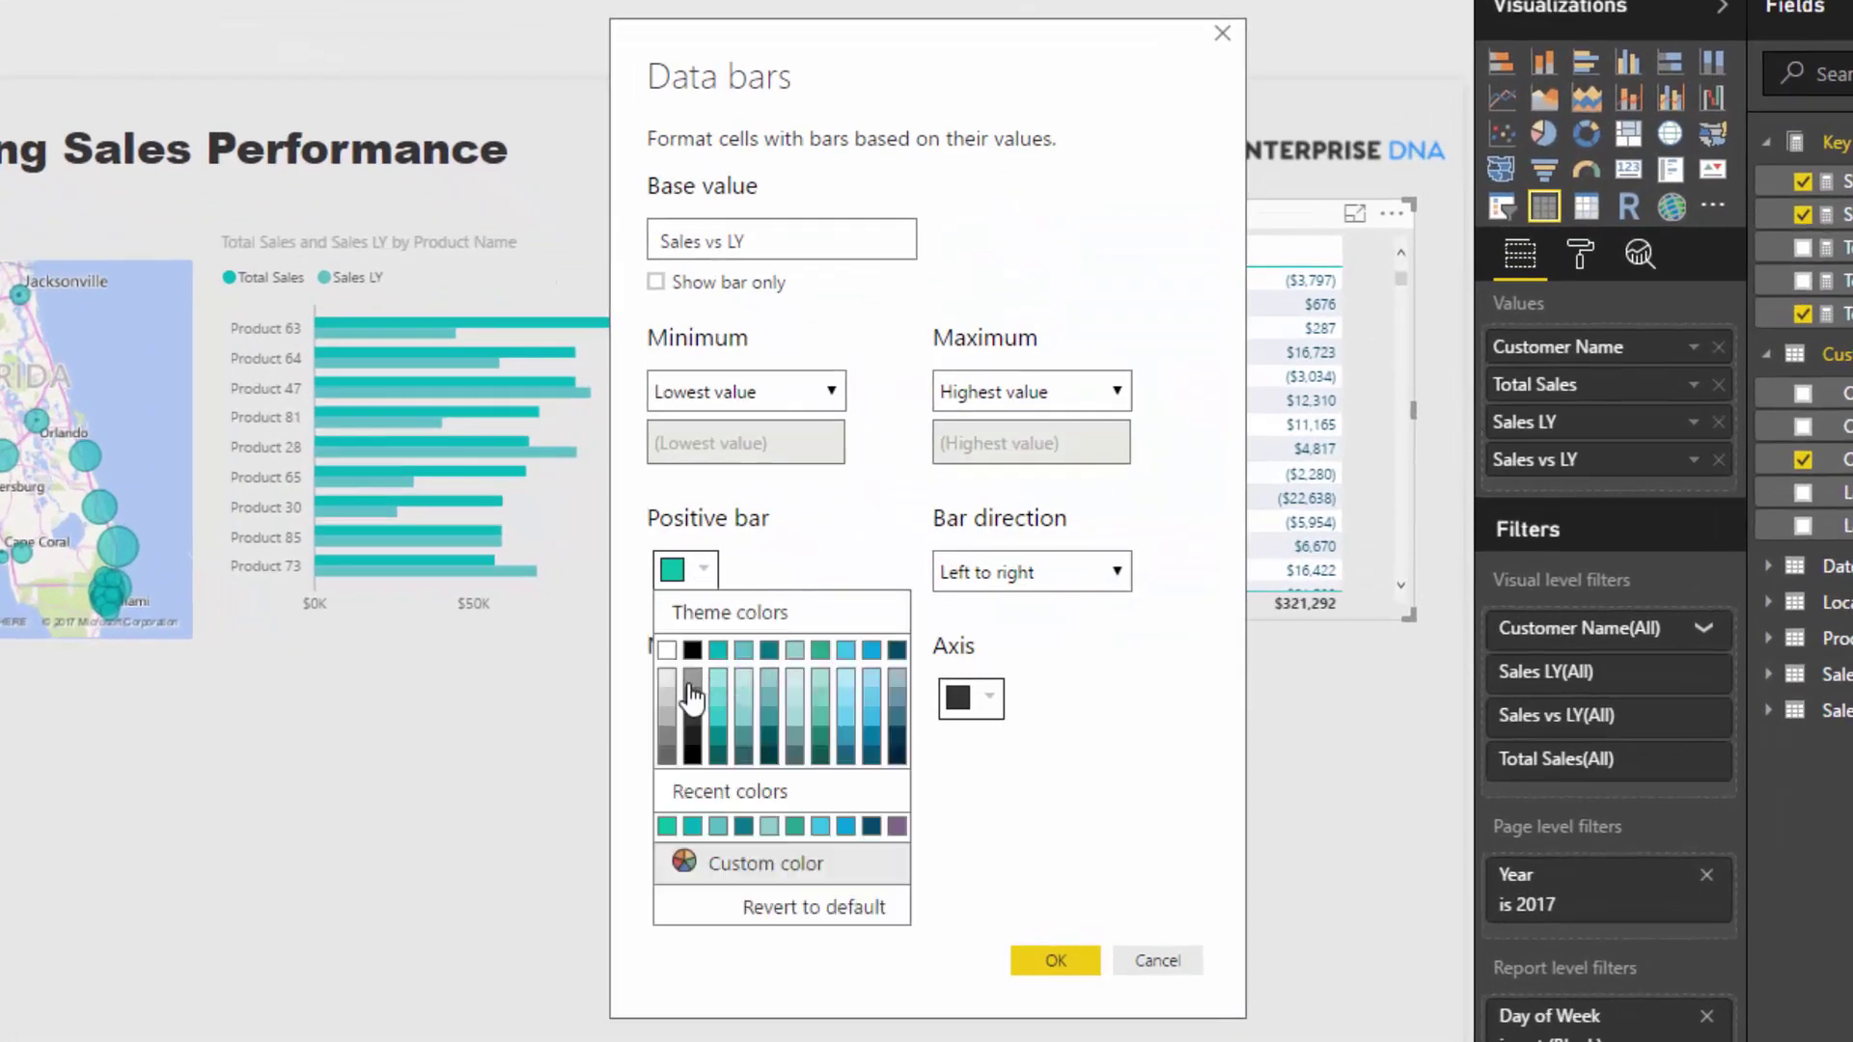
left_click(667, 707)
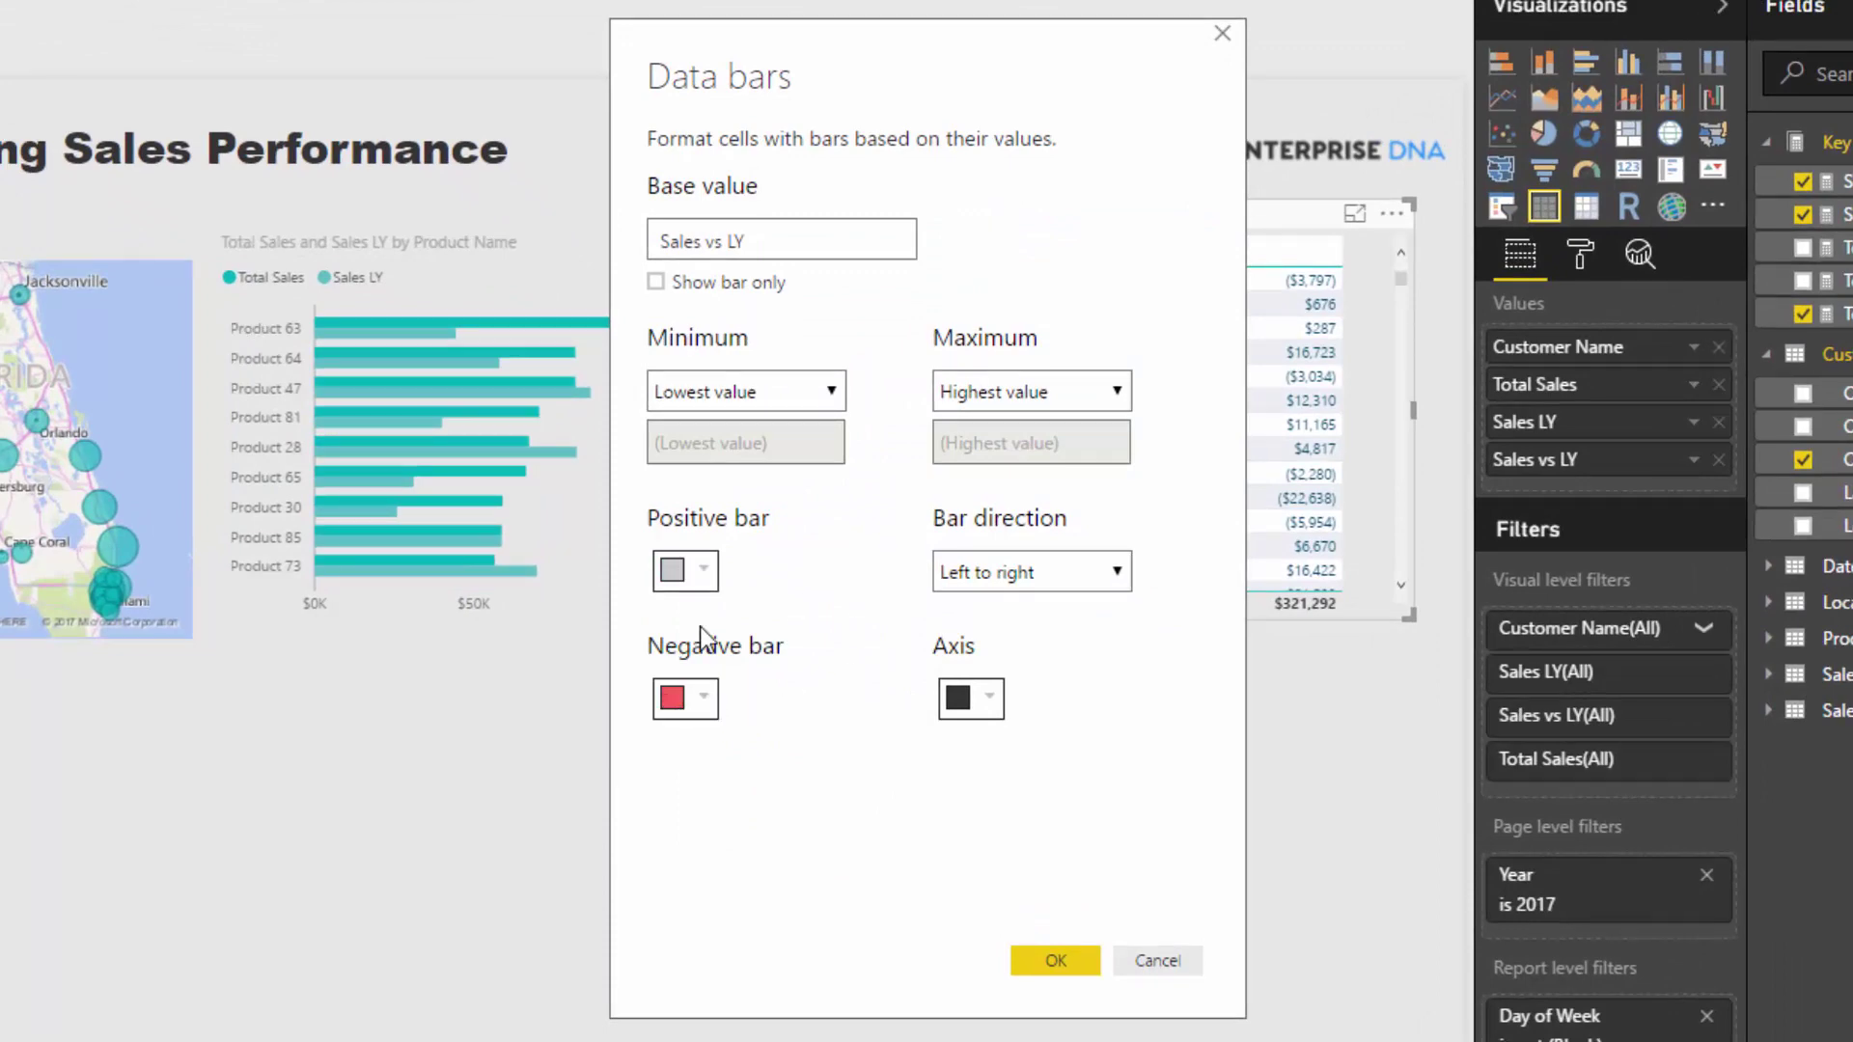
left_click(706, 571)
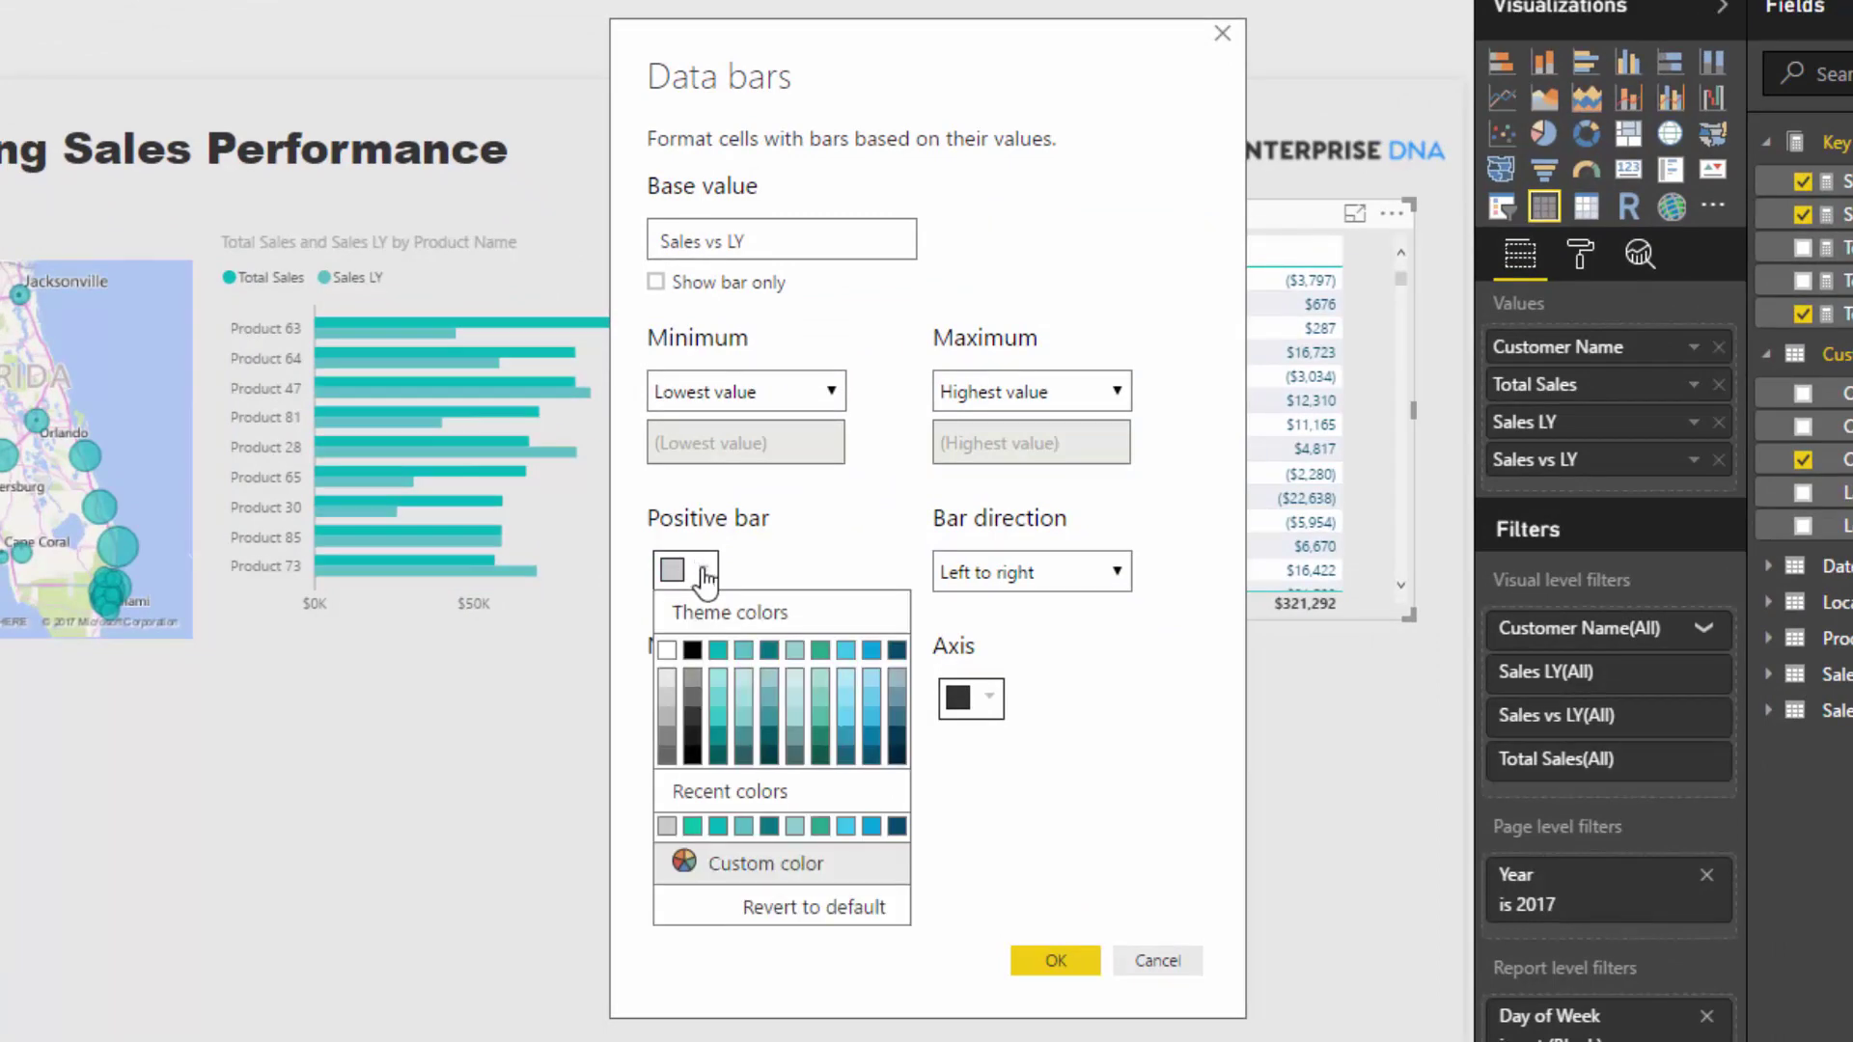
left_click(897, 689)
left_click(706, 698)
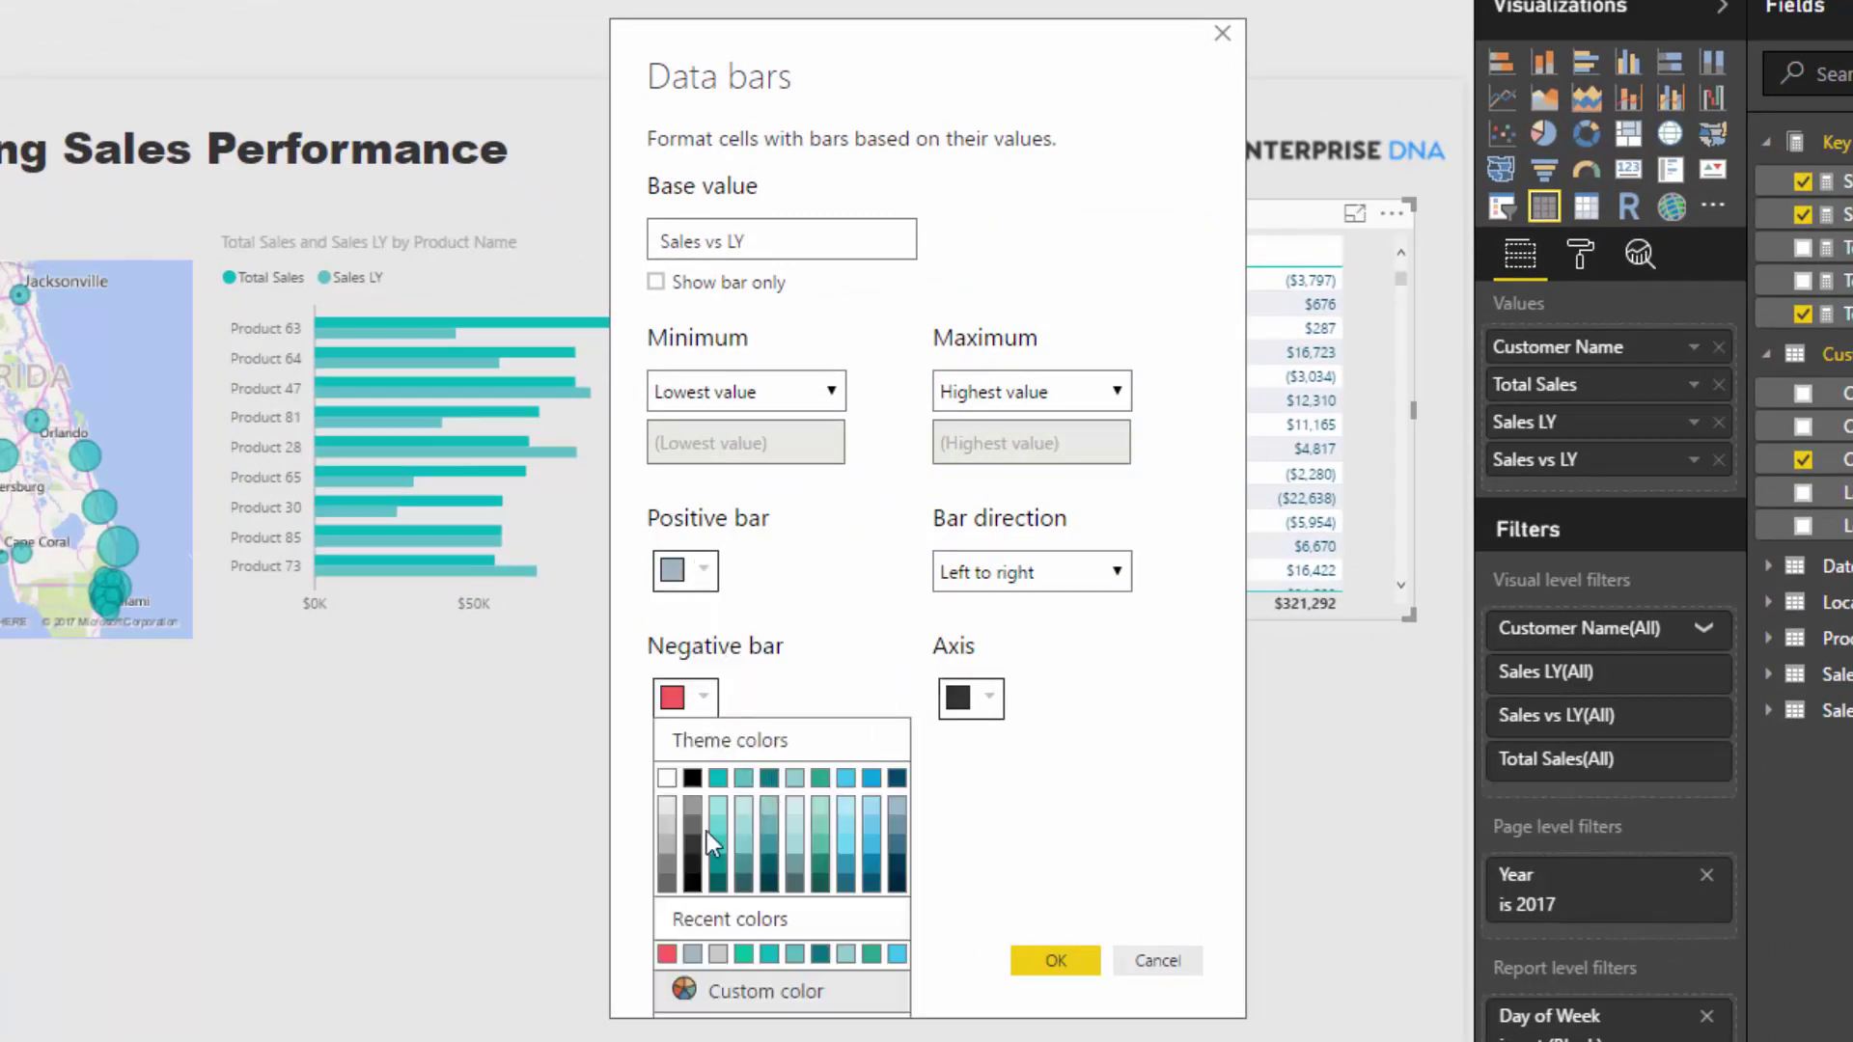
left_click(669, 820)
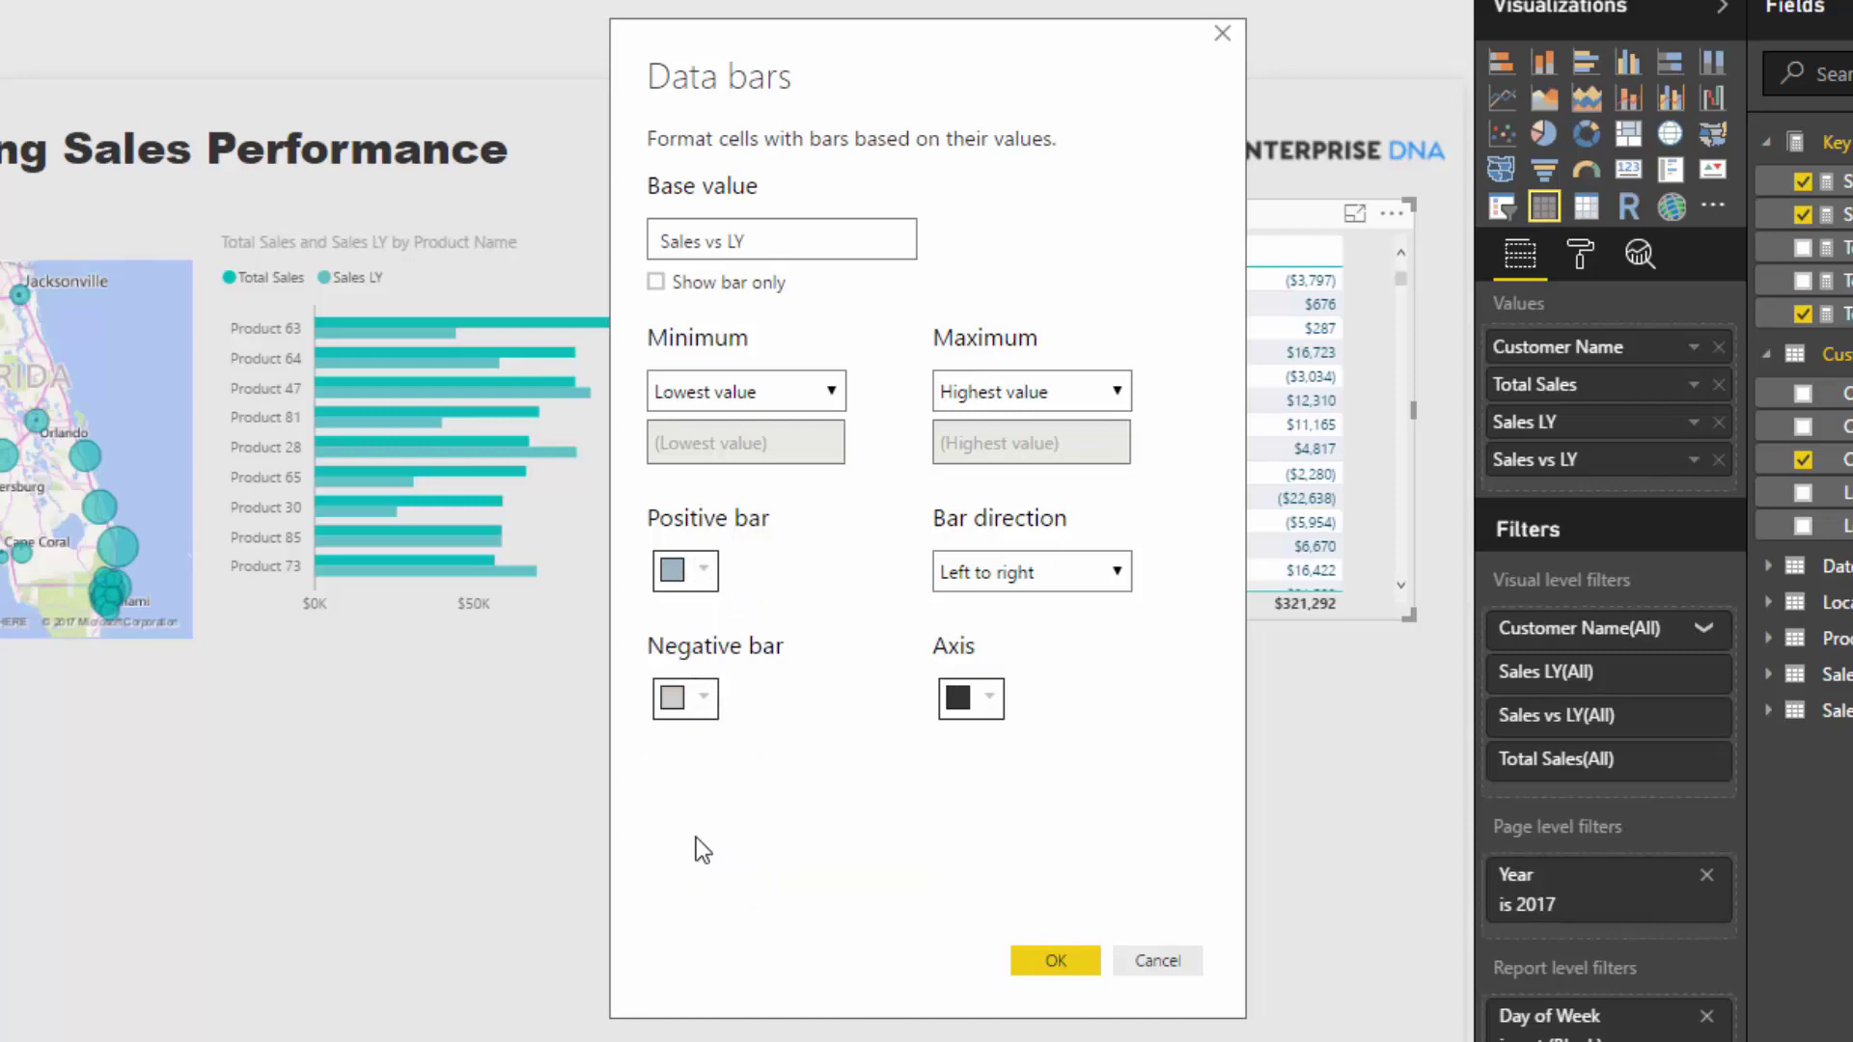
left_click(1070, 955)
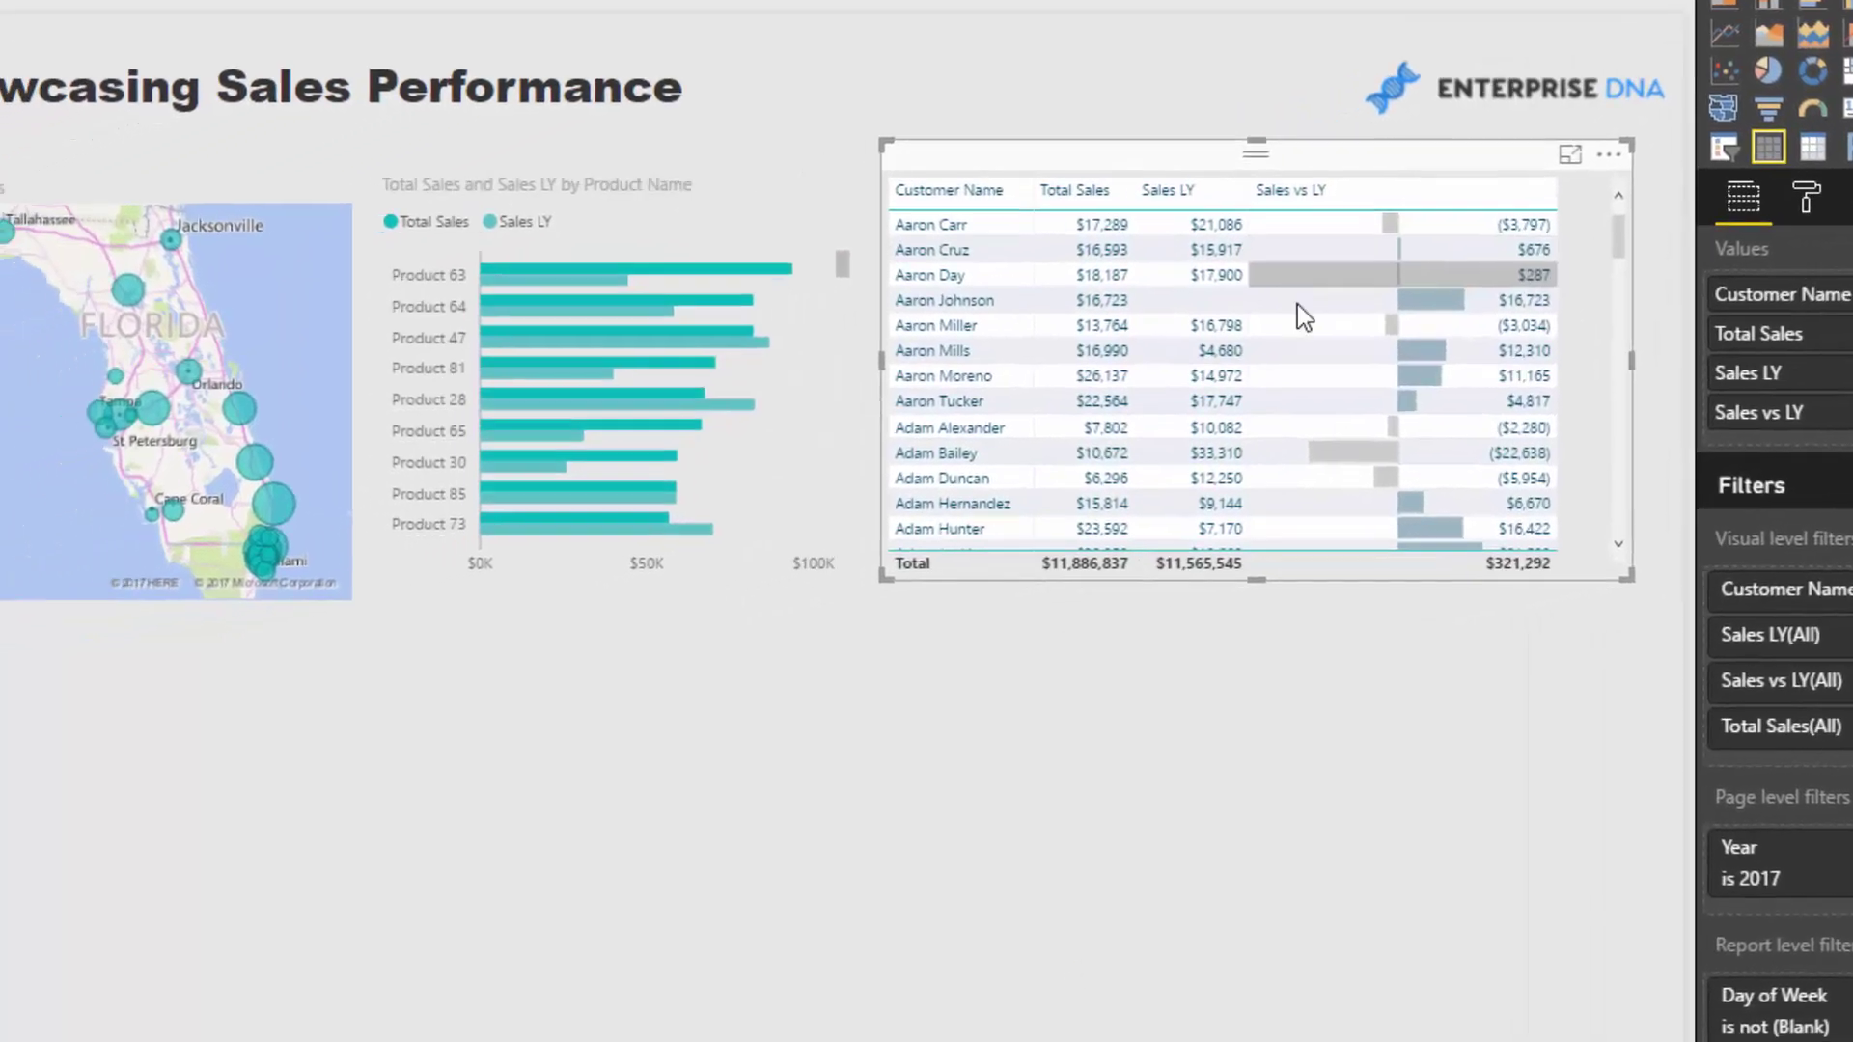
Step: Look through the data bars in the customer table and sort it by Sales vs LY in ascending order
scroll(1498, 304, "down", 20)
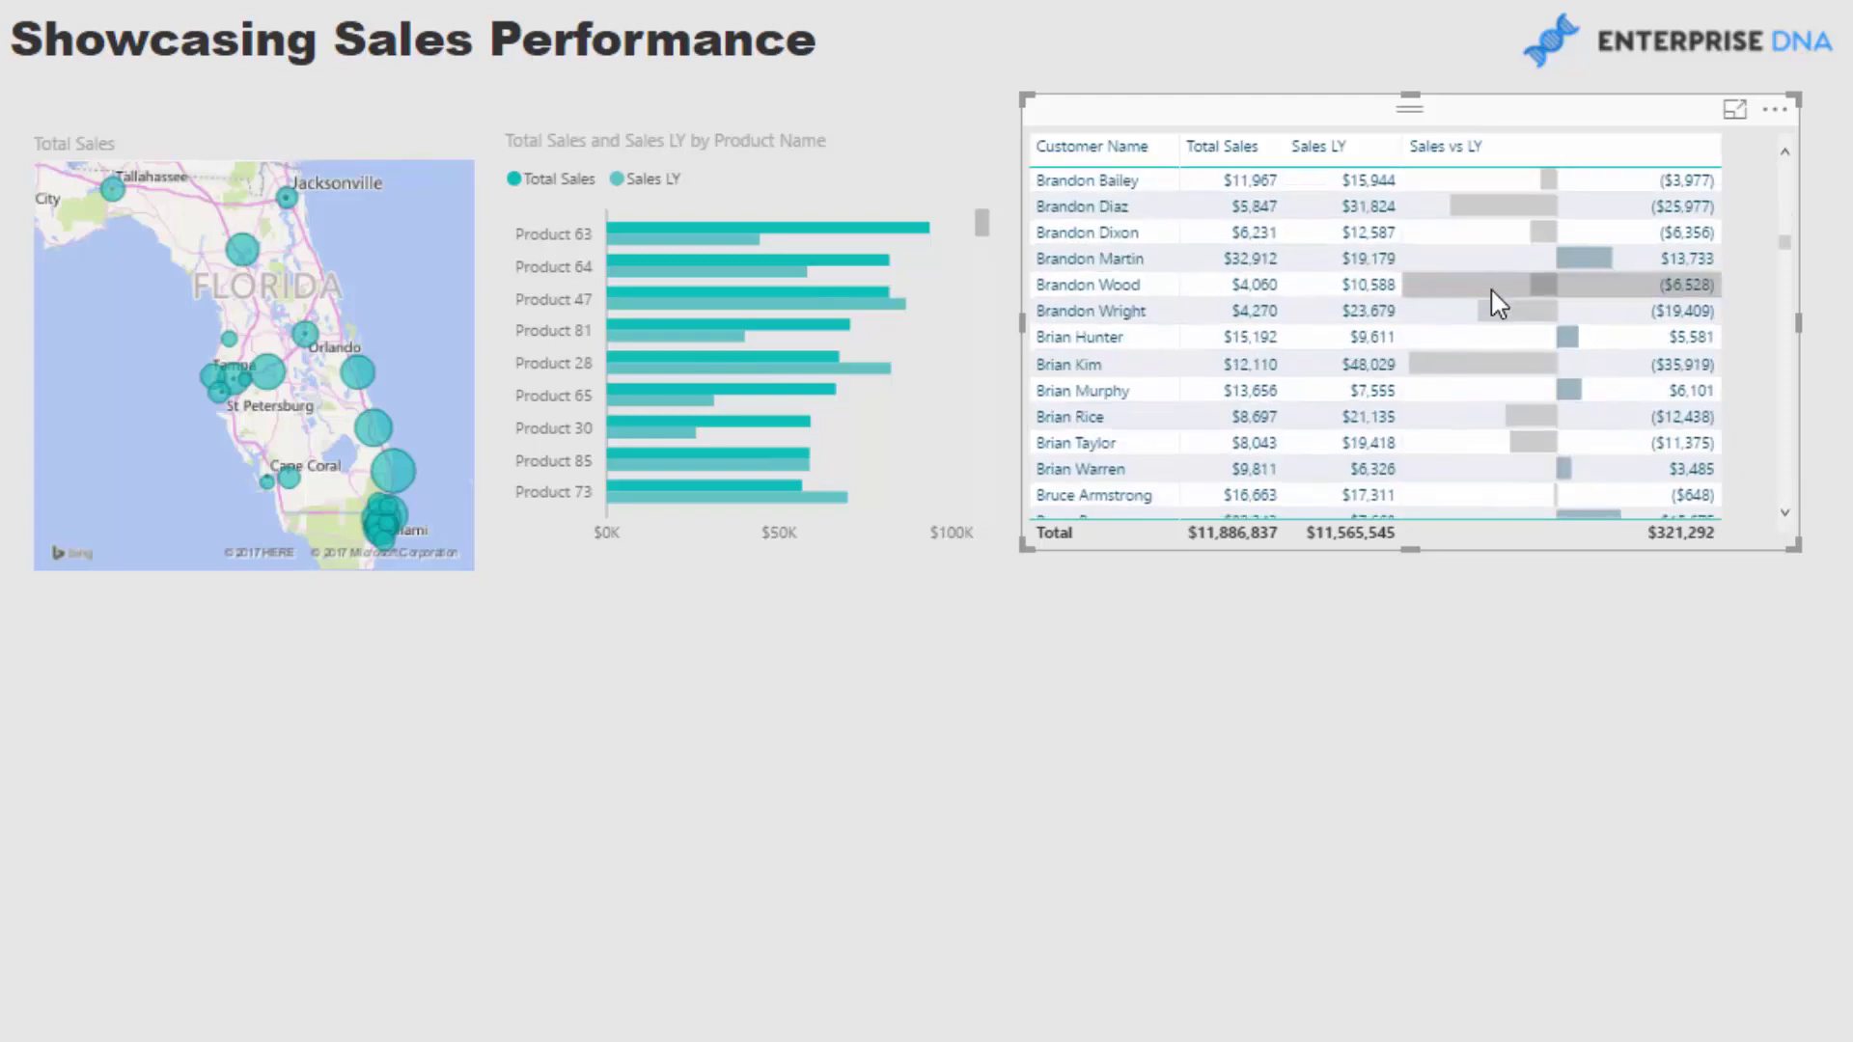
scroll(1534, 193, "up", 10)
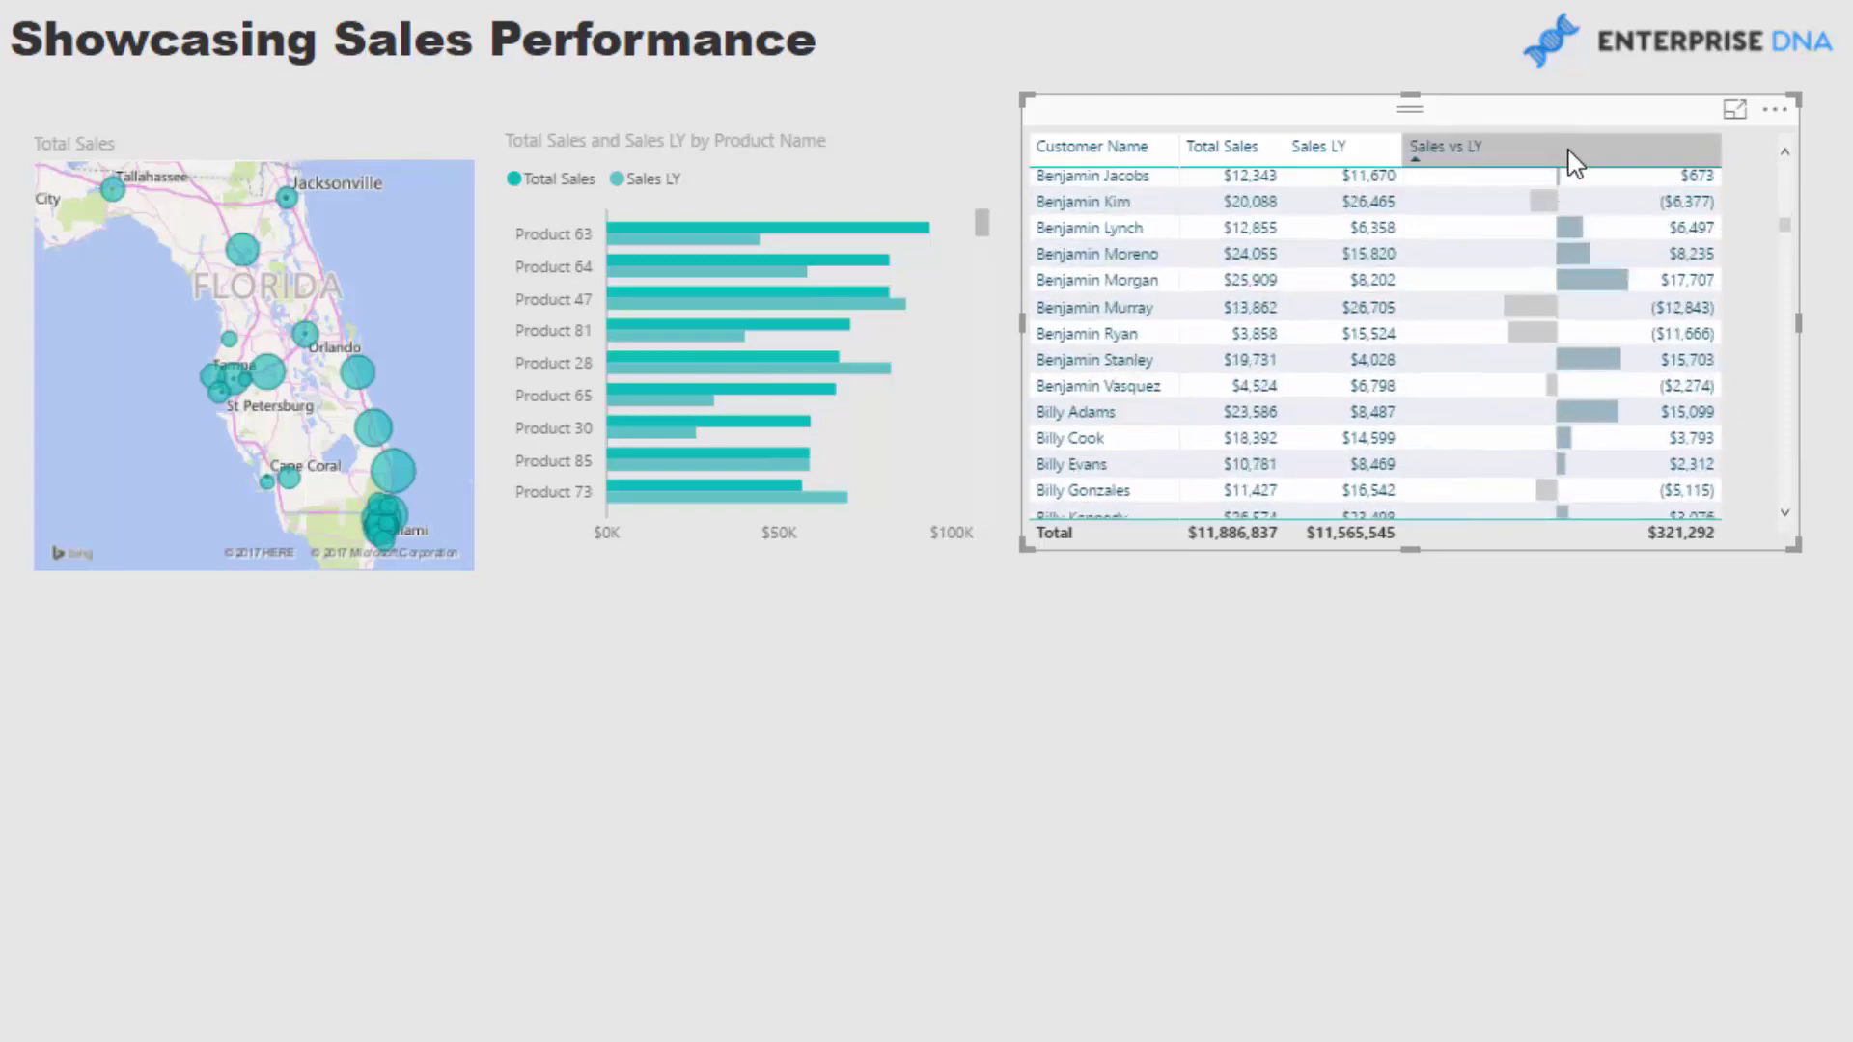
left_click(1571, 152)
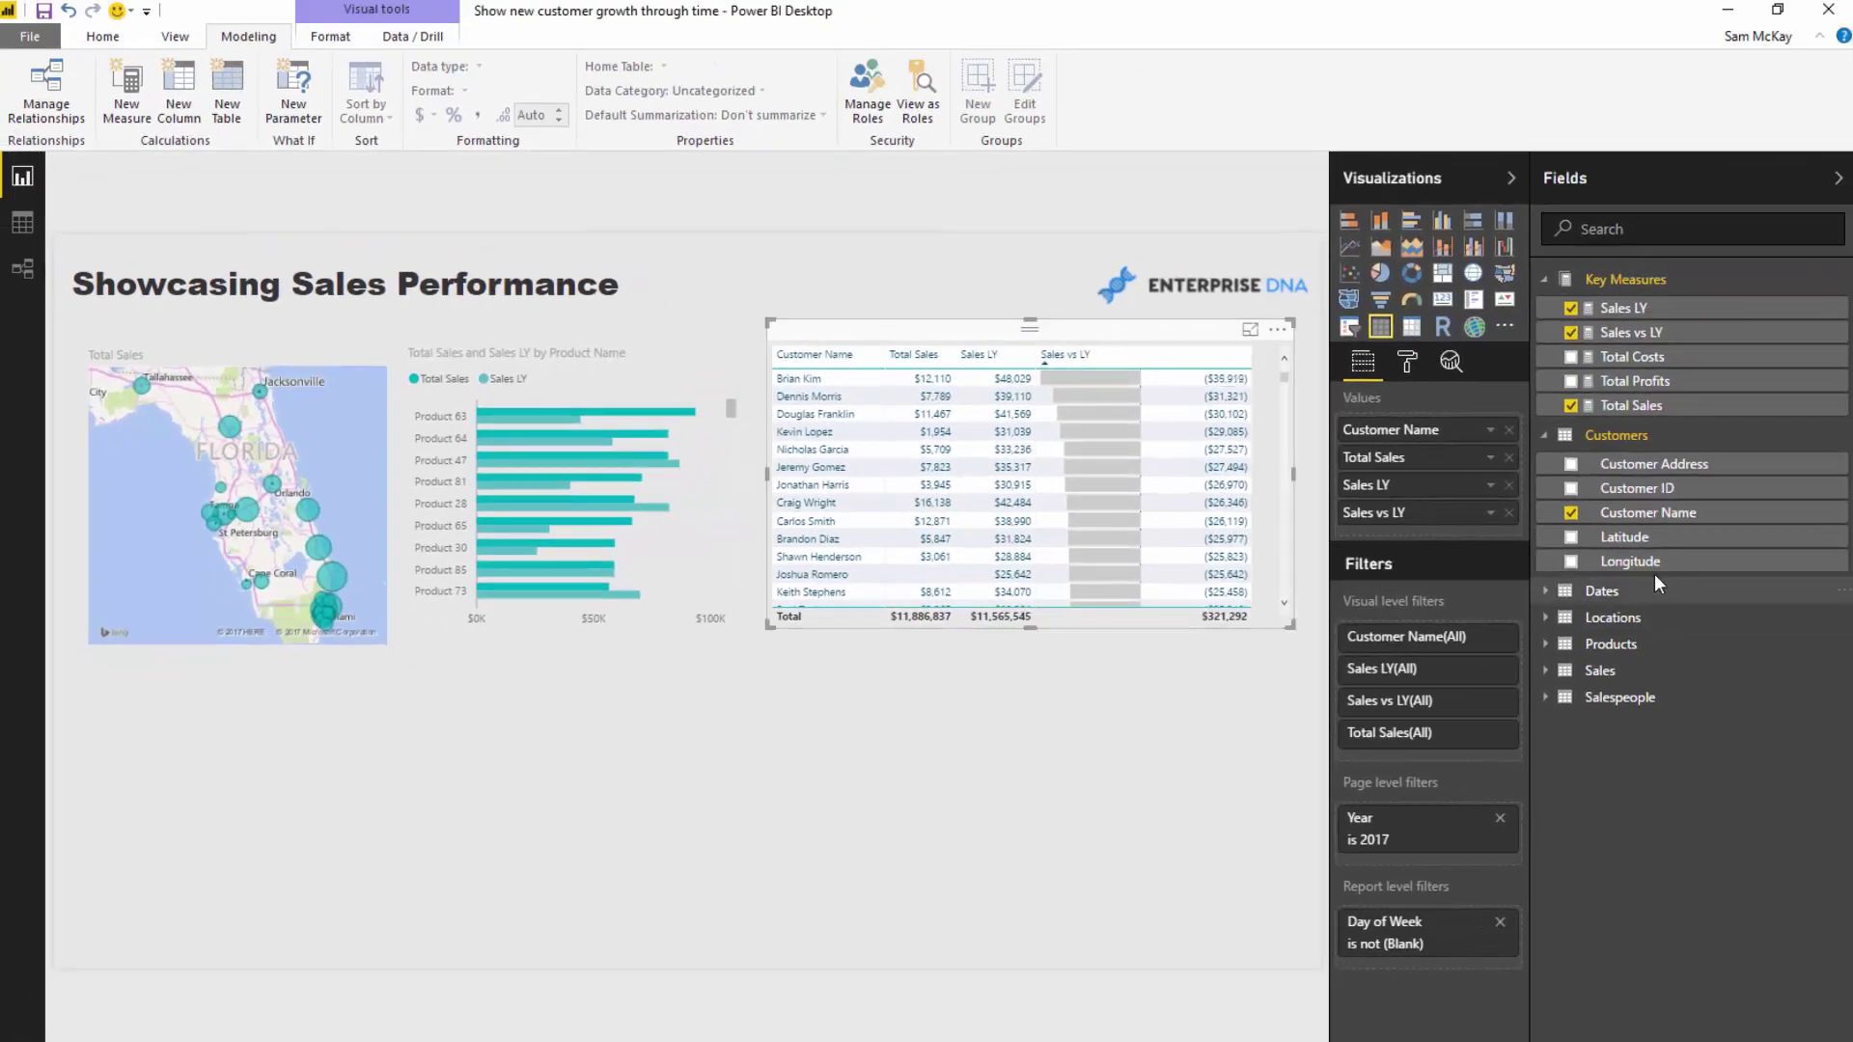
Step: Add State Code from Locations as a visual-level filter on the customer table and restrict it to FL
left_click(1610, 618)
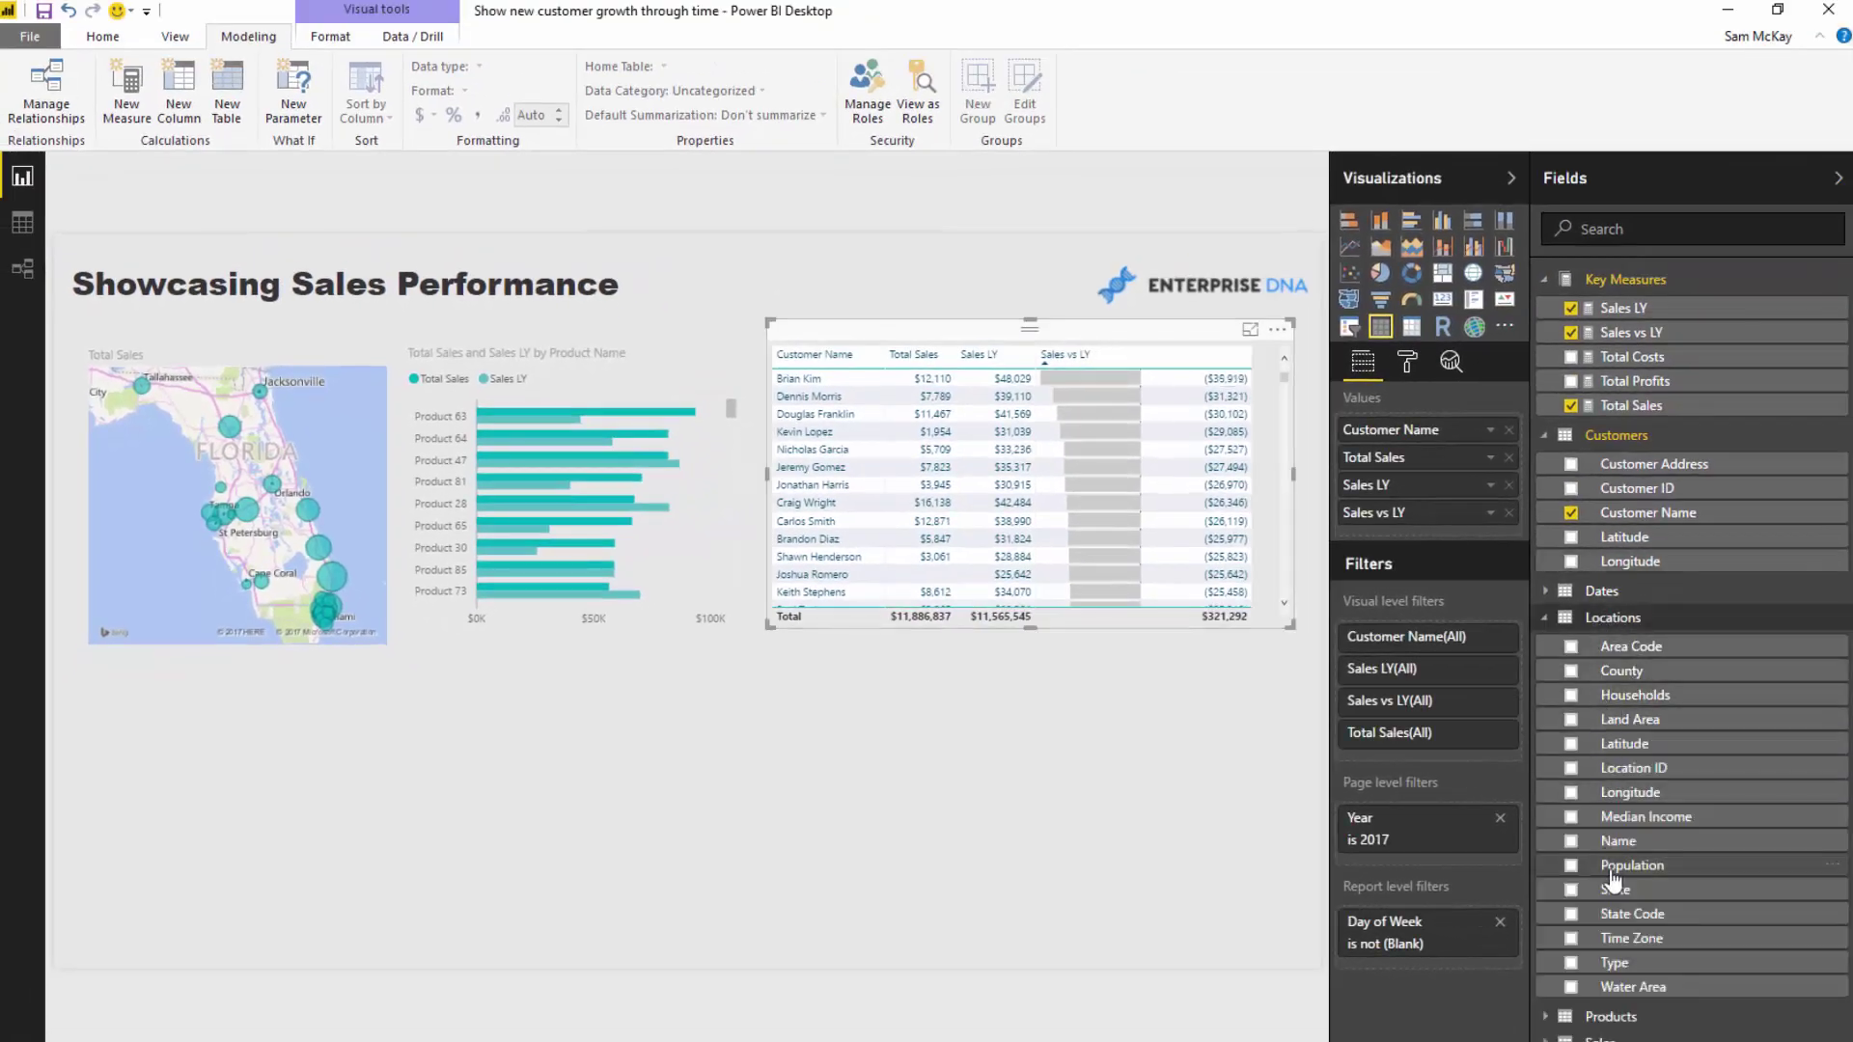
left_click_drag(1621, 912, 1392, 761)
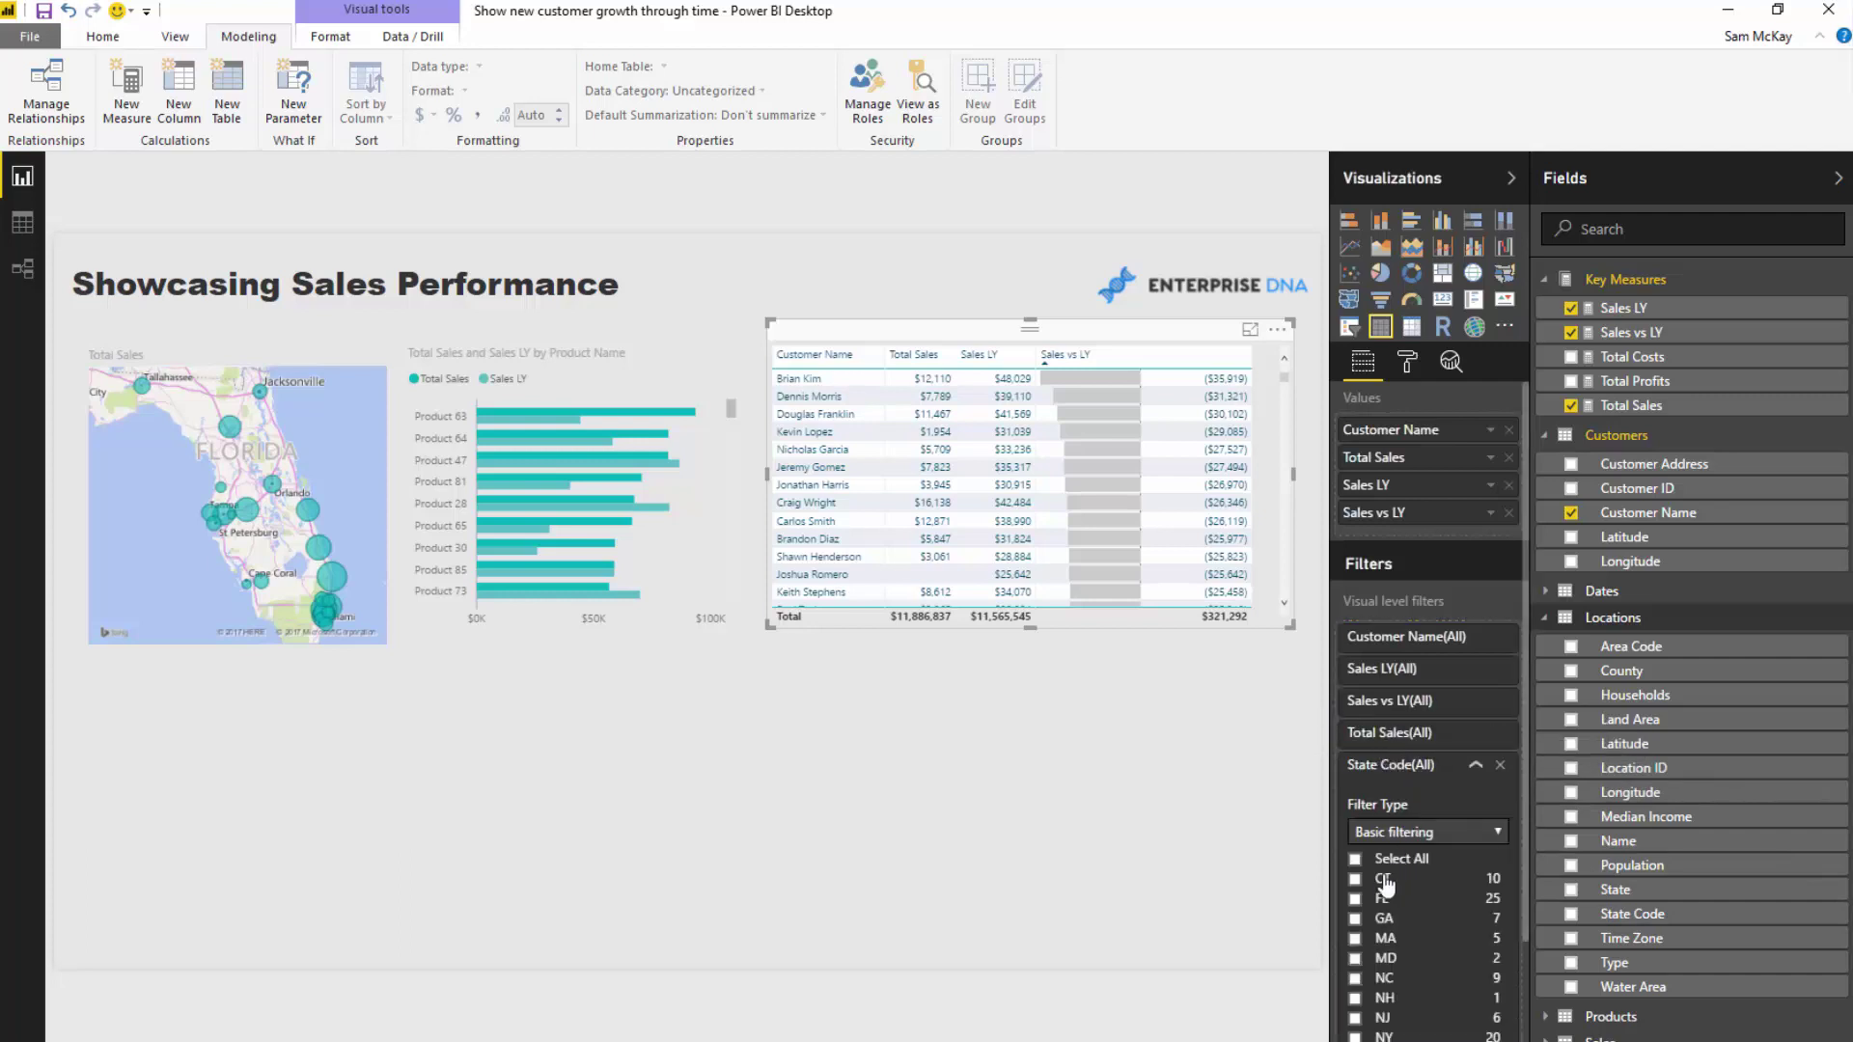
scroll(1377, 842, "down", 1)
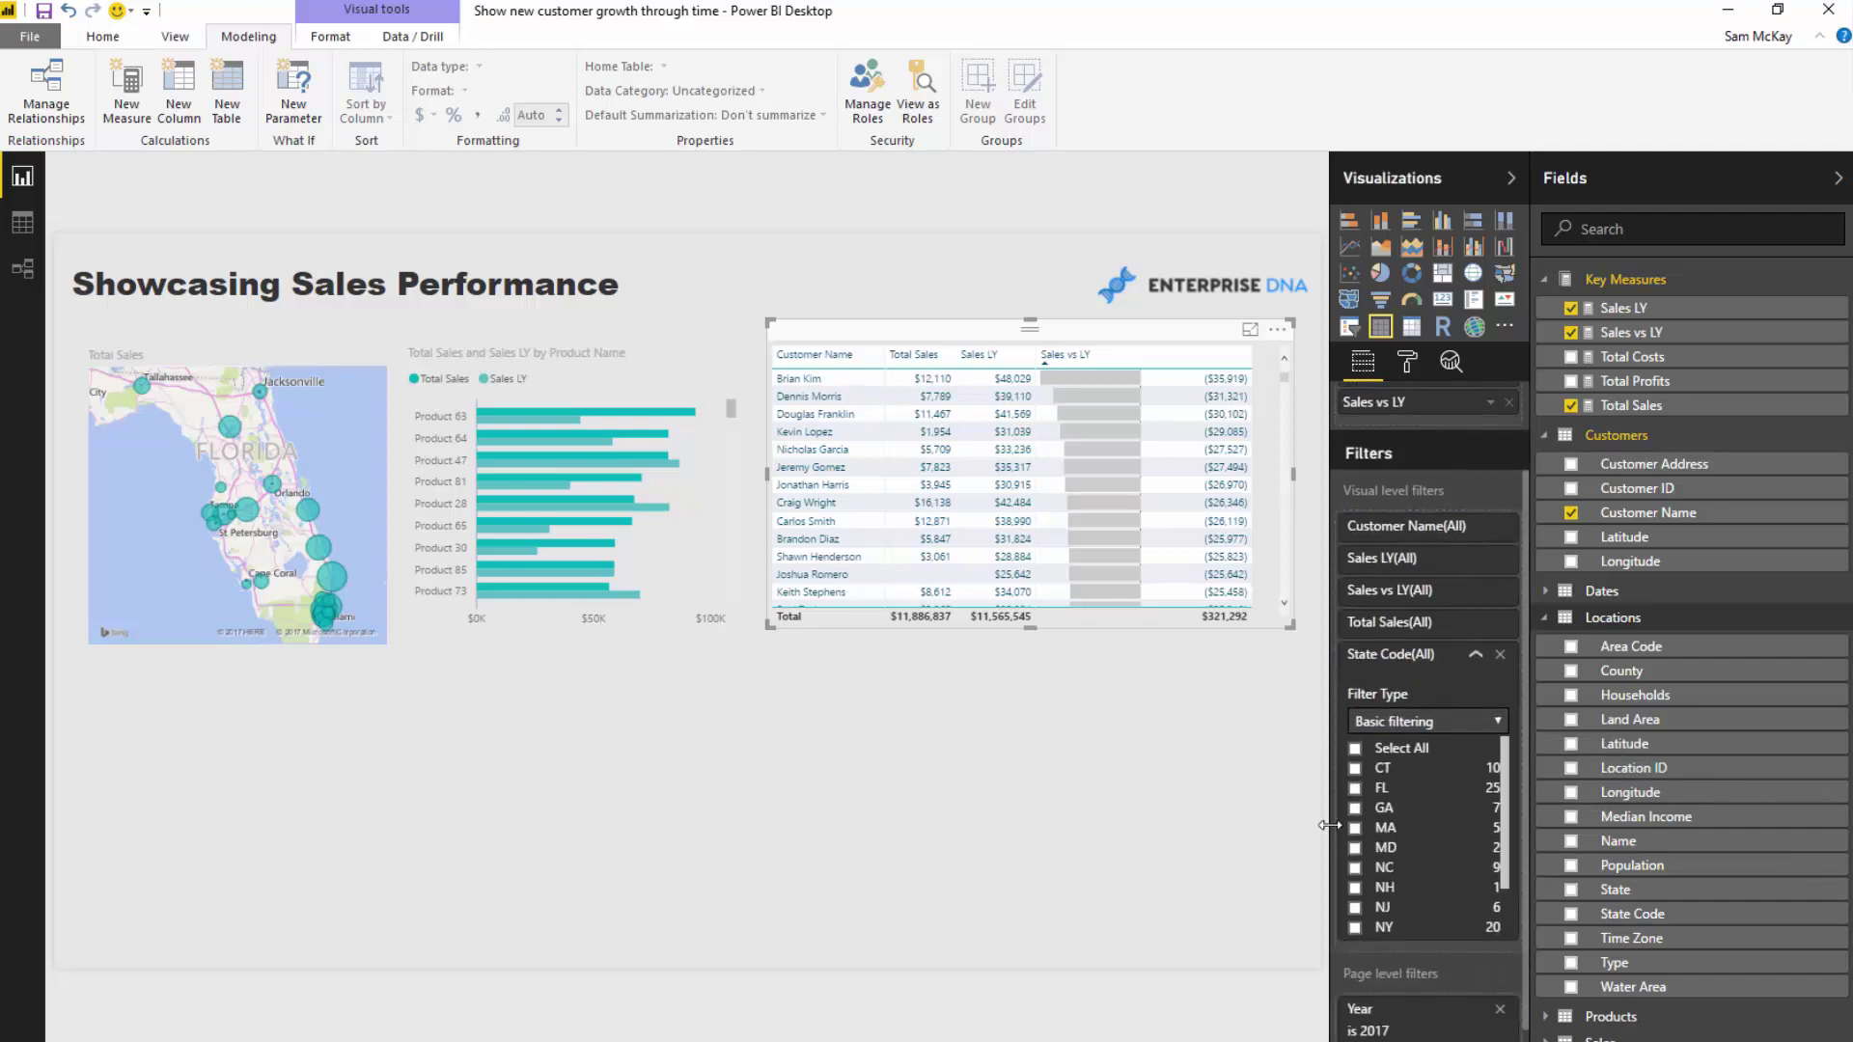
left_click(1355, 792)
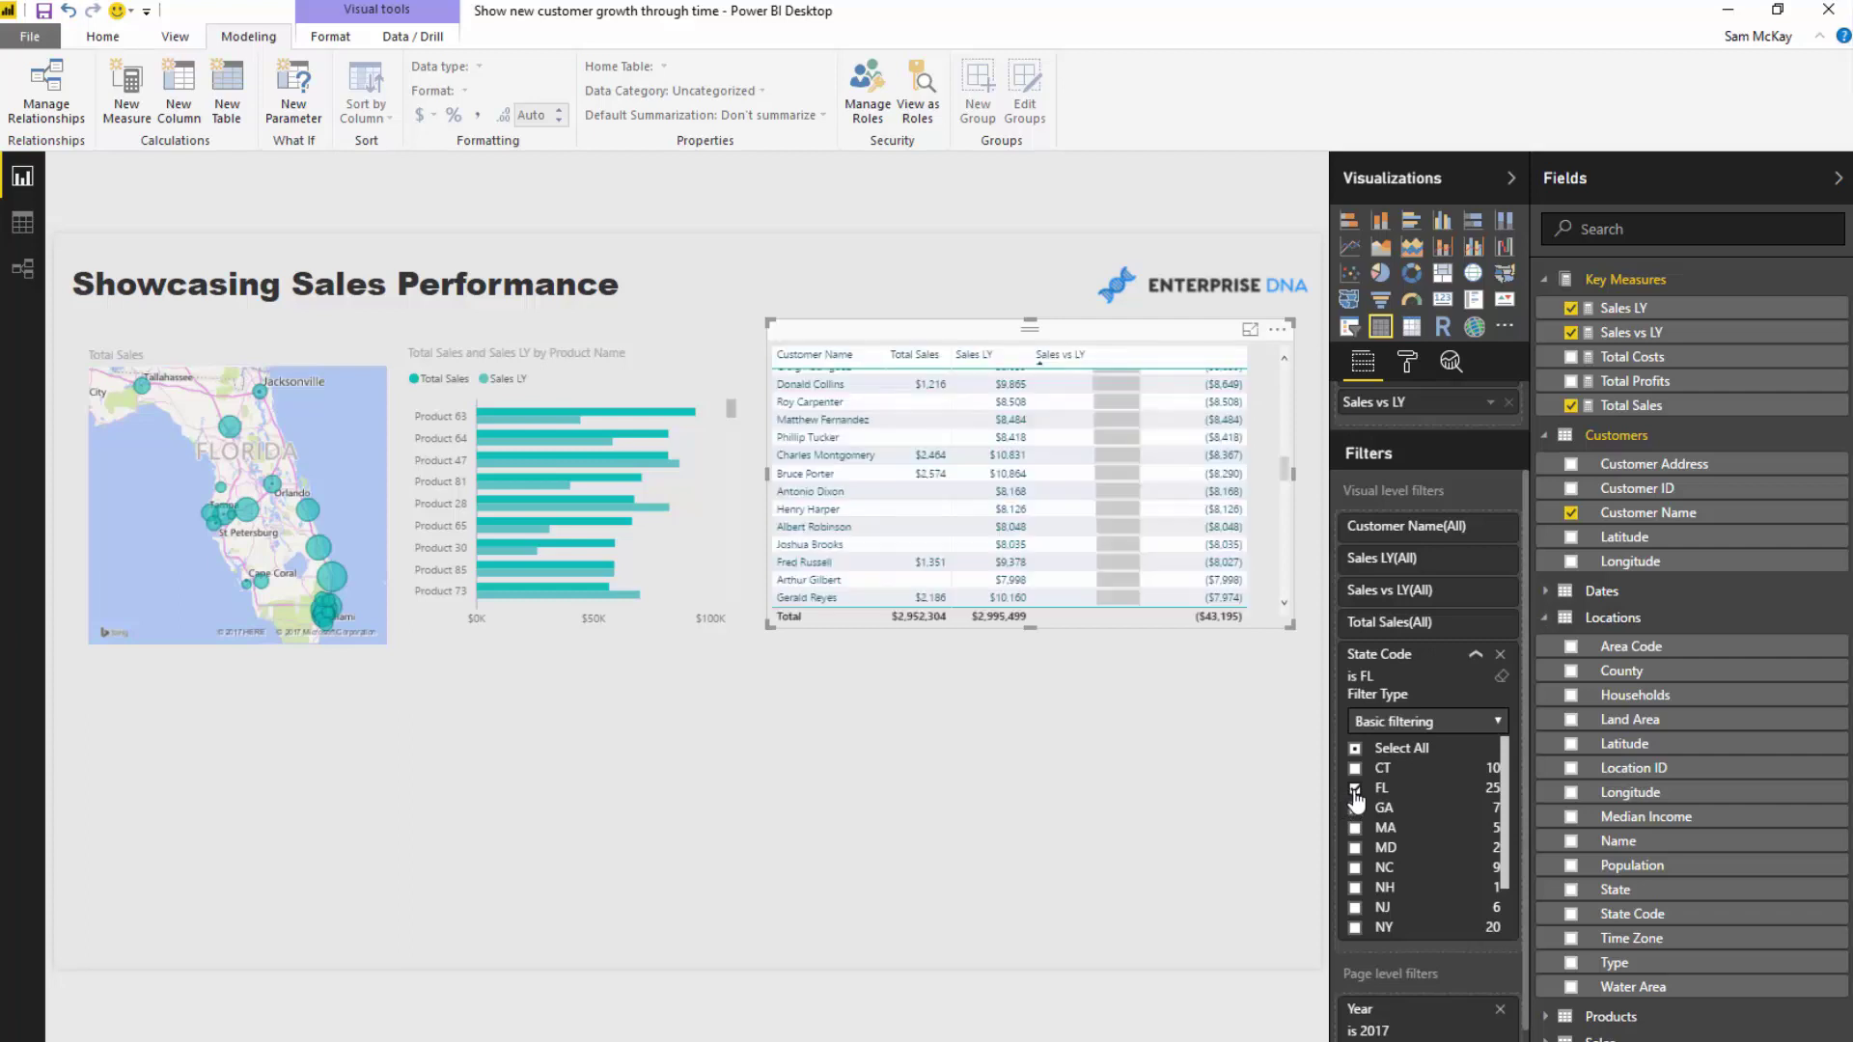
Step: Widen the customer table slightly toward the page edge and look through its Florida rows
scroll(1044, 484, "down", 15)
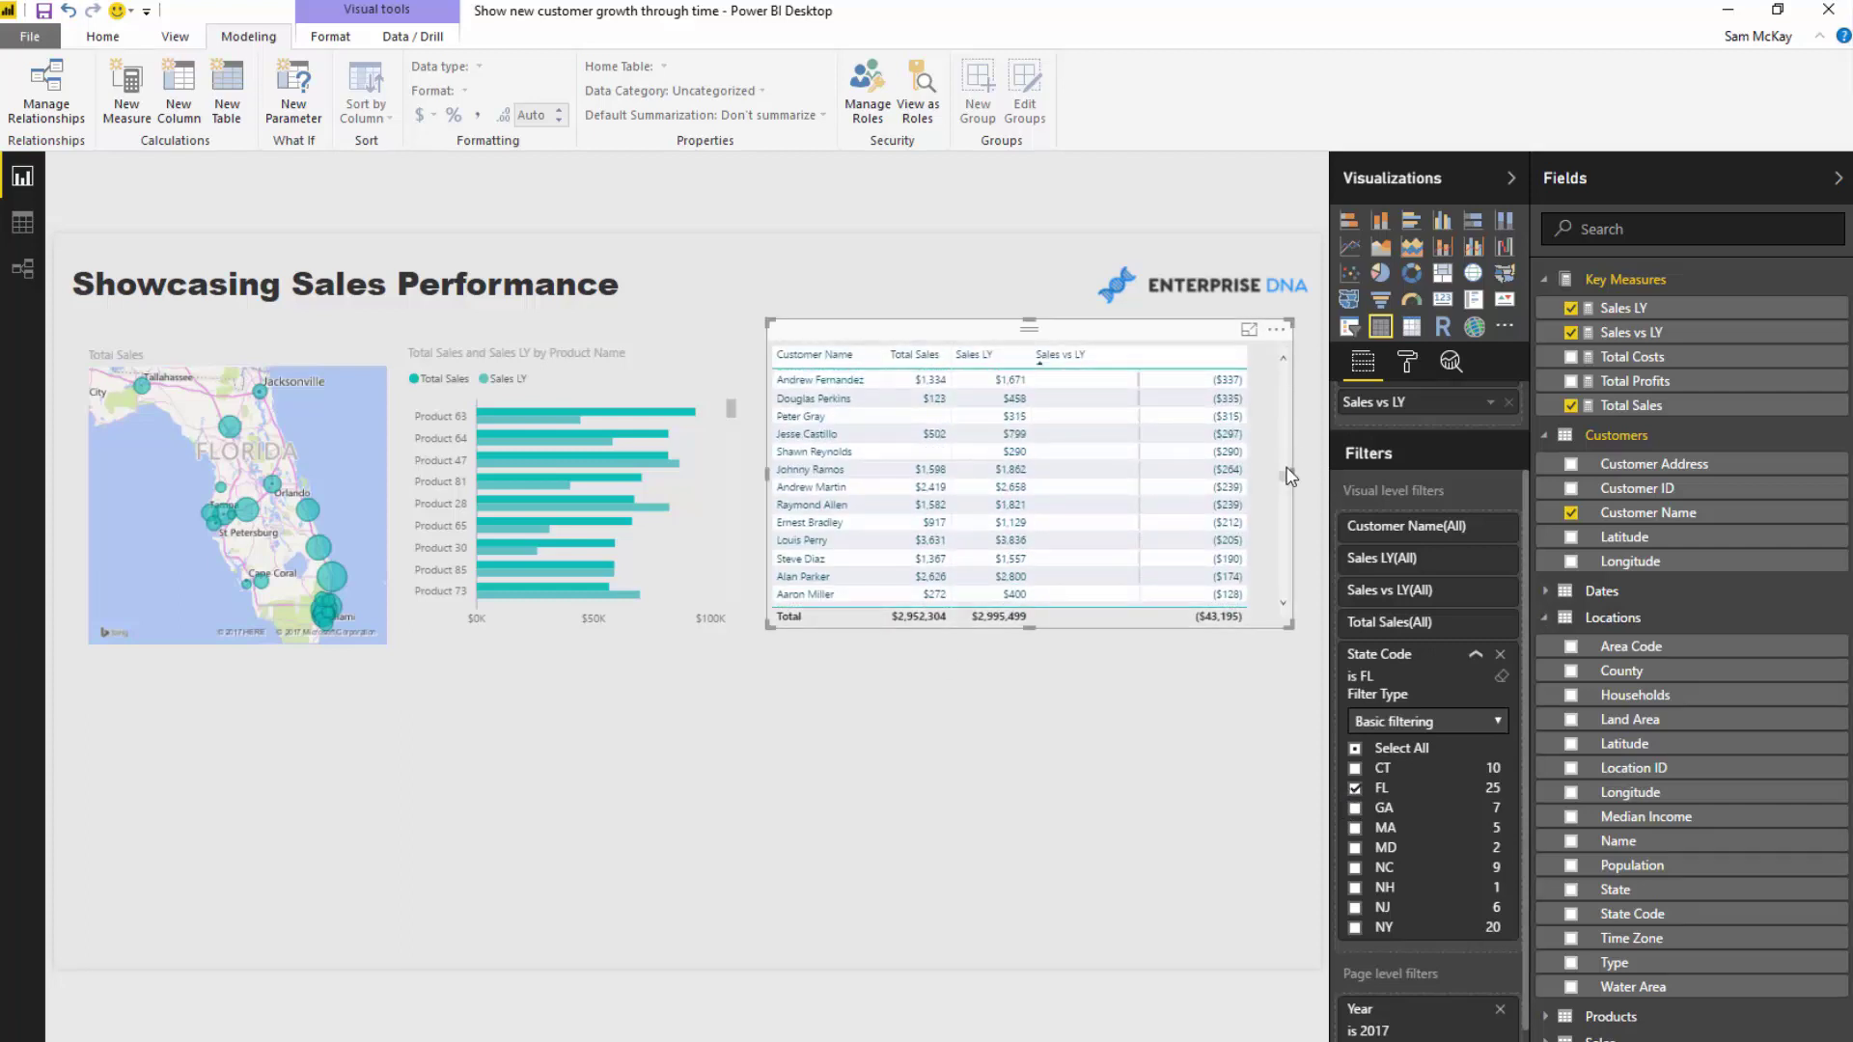
left_click_drag(1288, 478, 1298, 479)
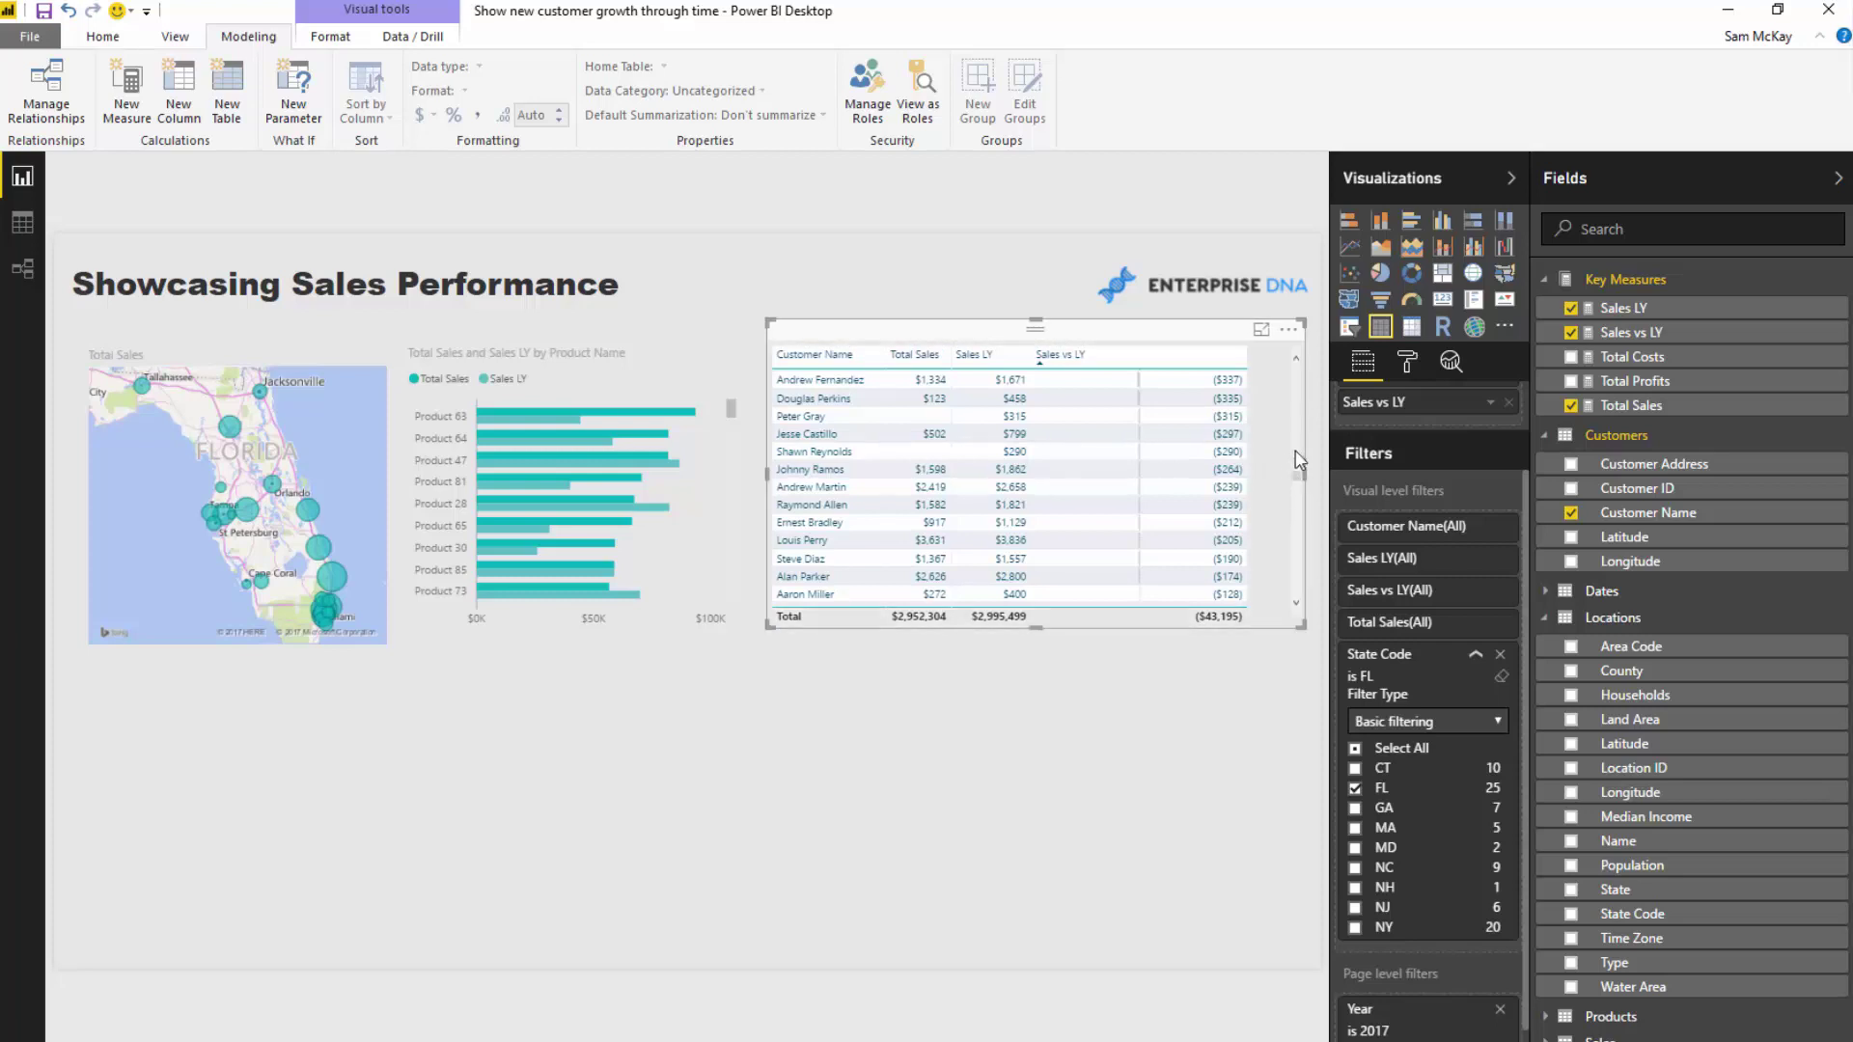
scroll(1178, 473, "up", 10)
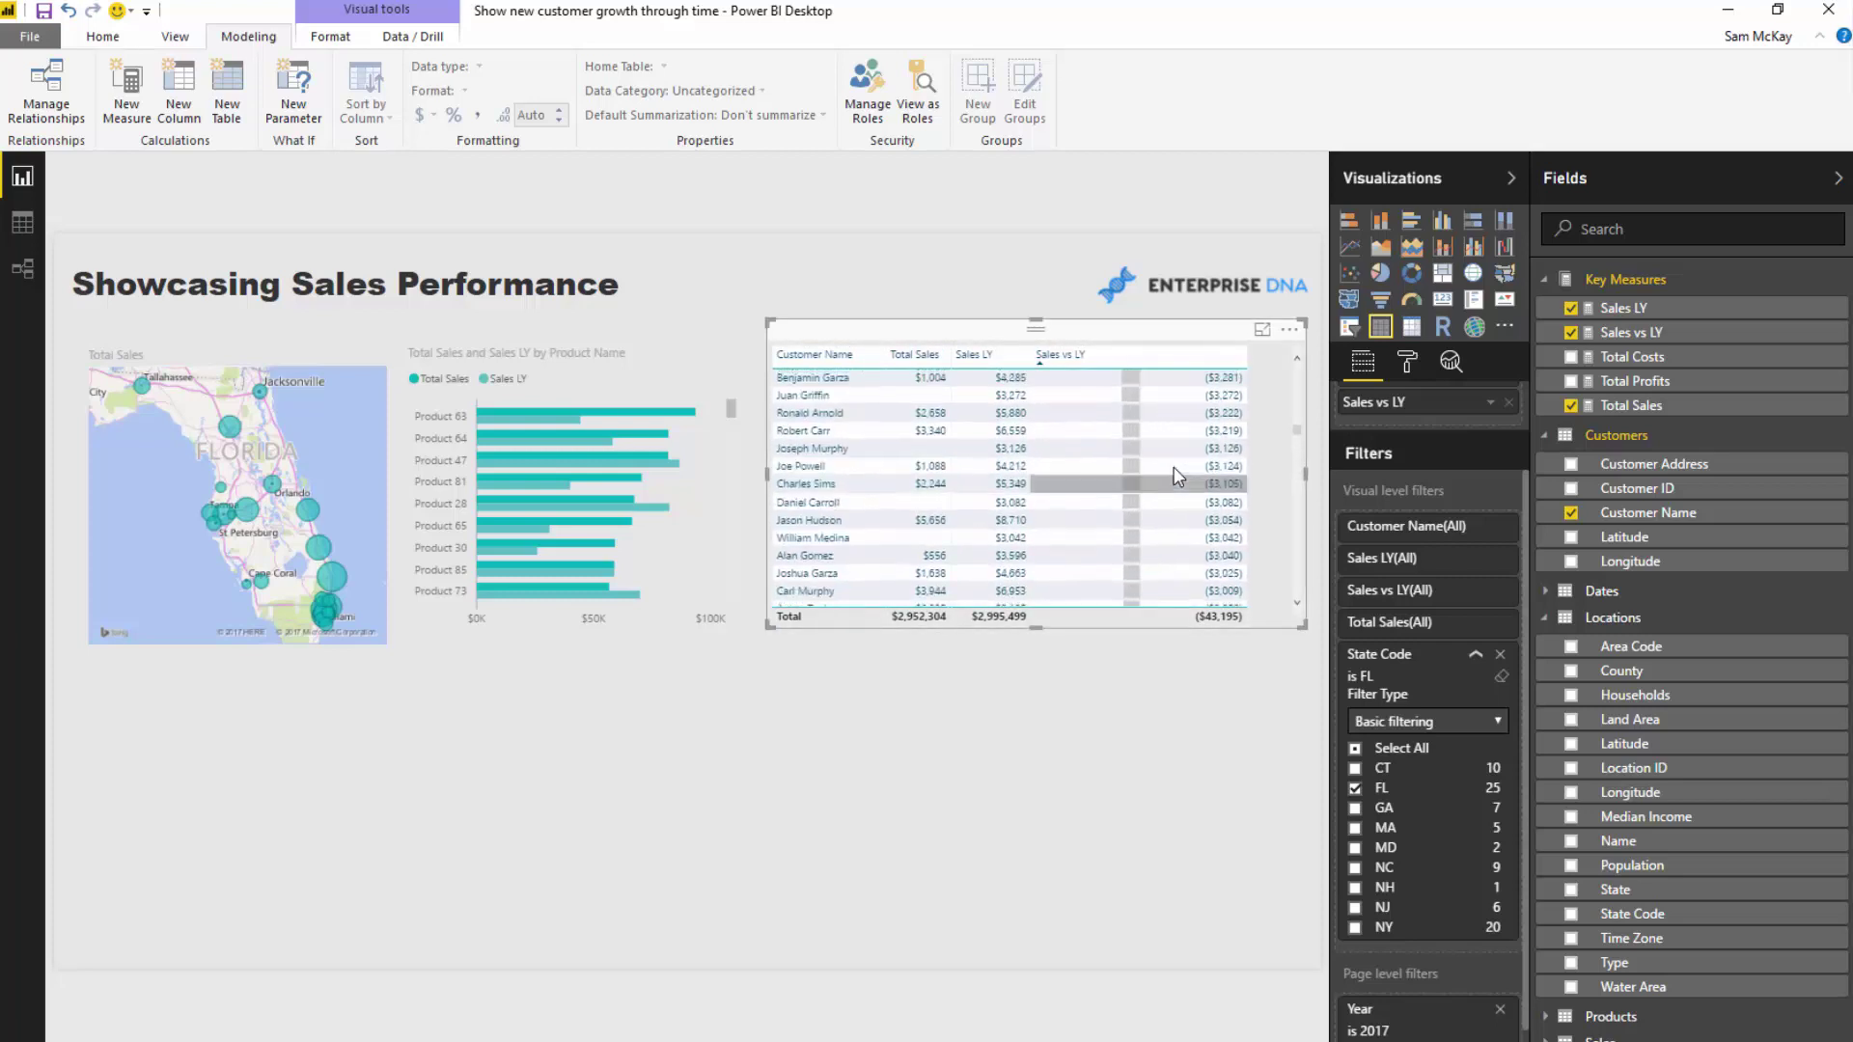
scroll(1178, 475, "up", 10)
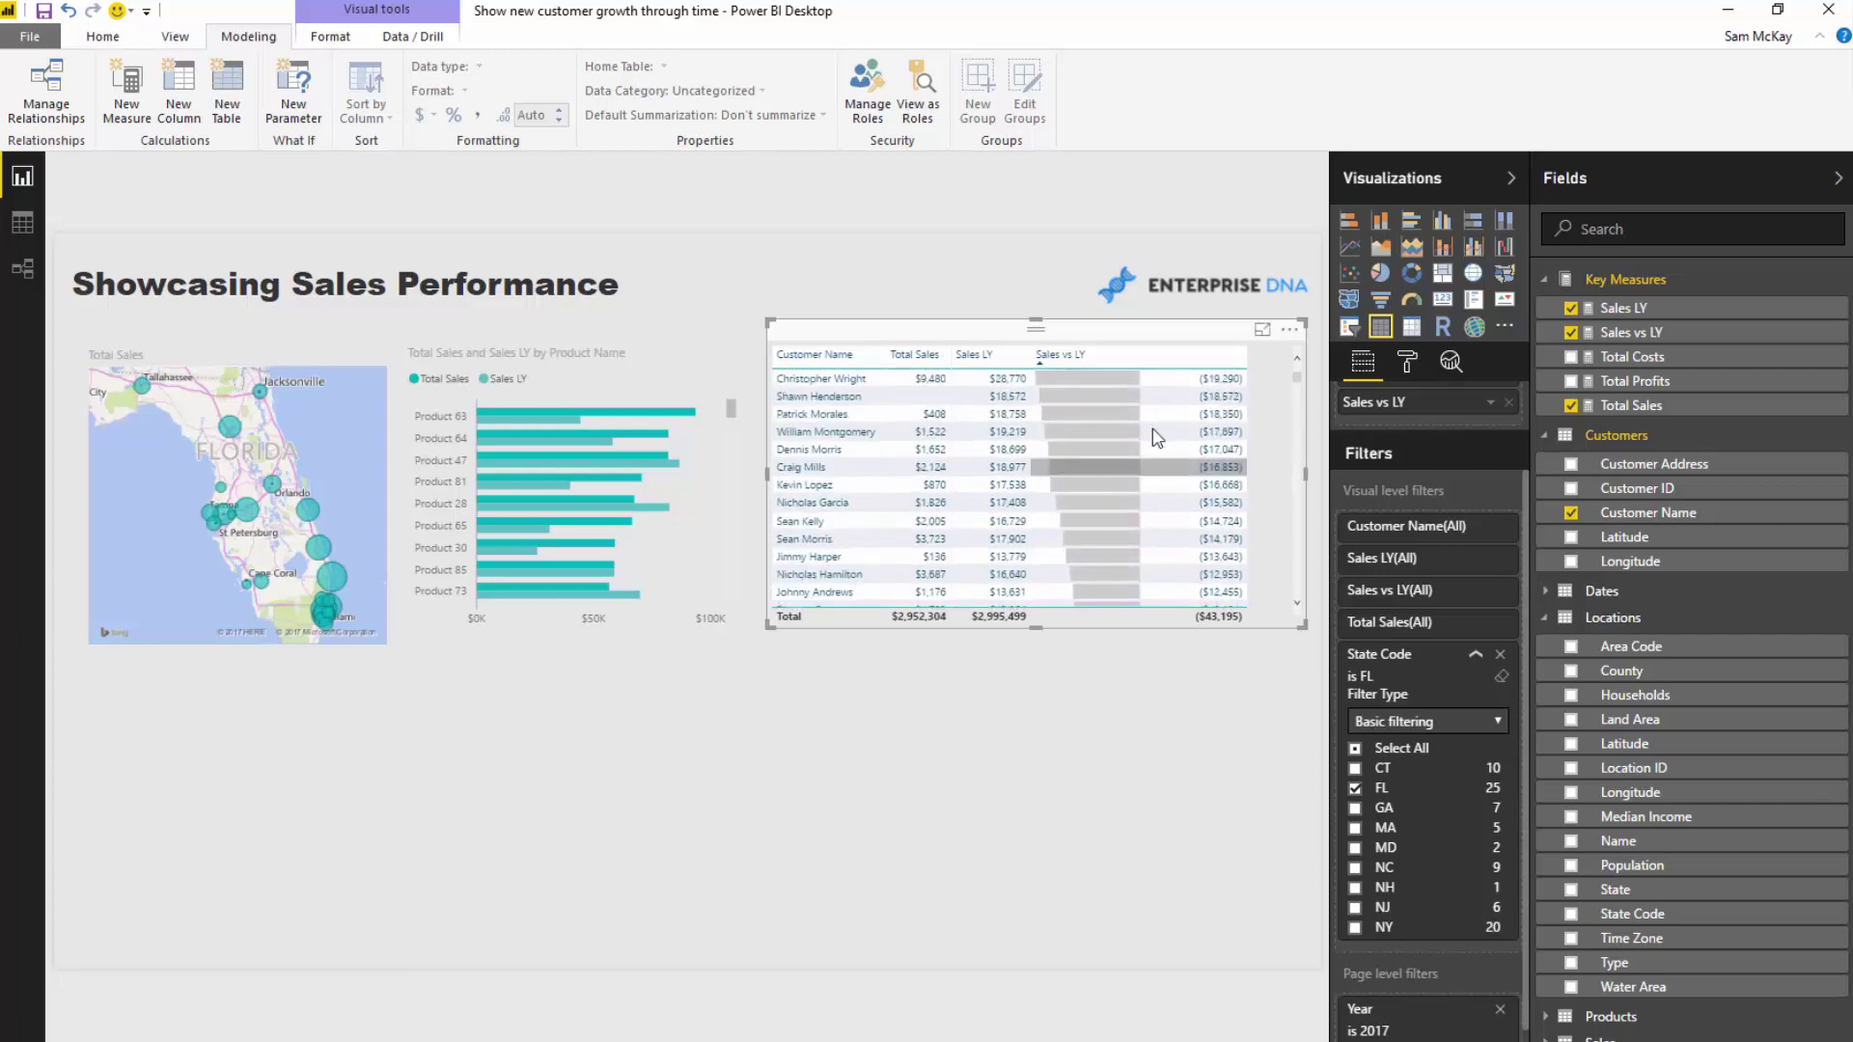
left_click_drag(953, 333, 952, 332)
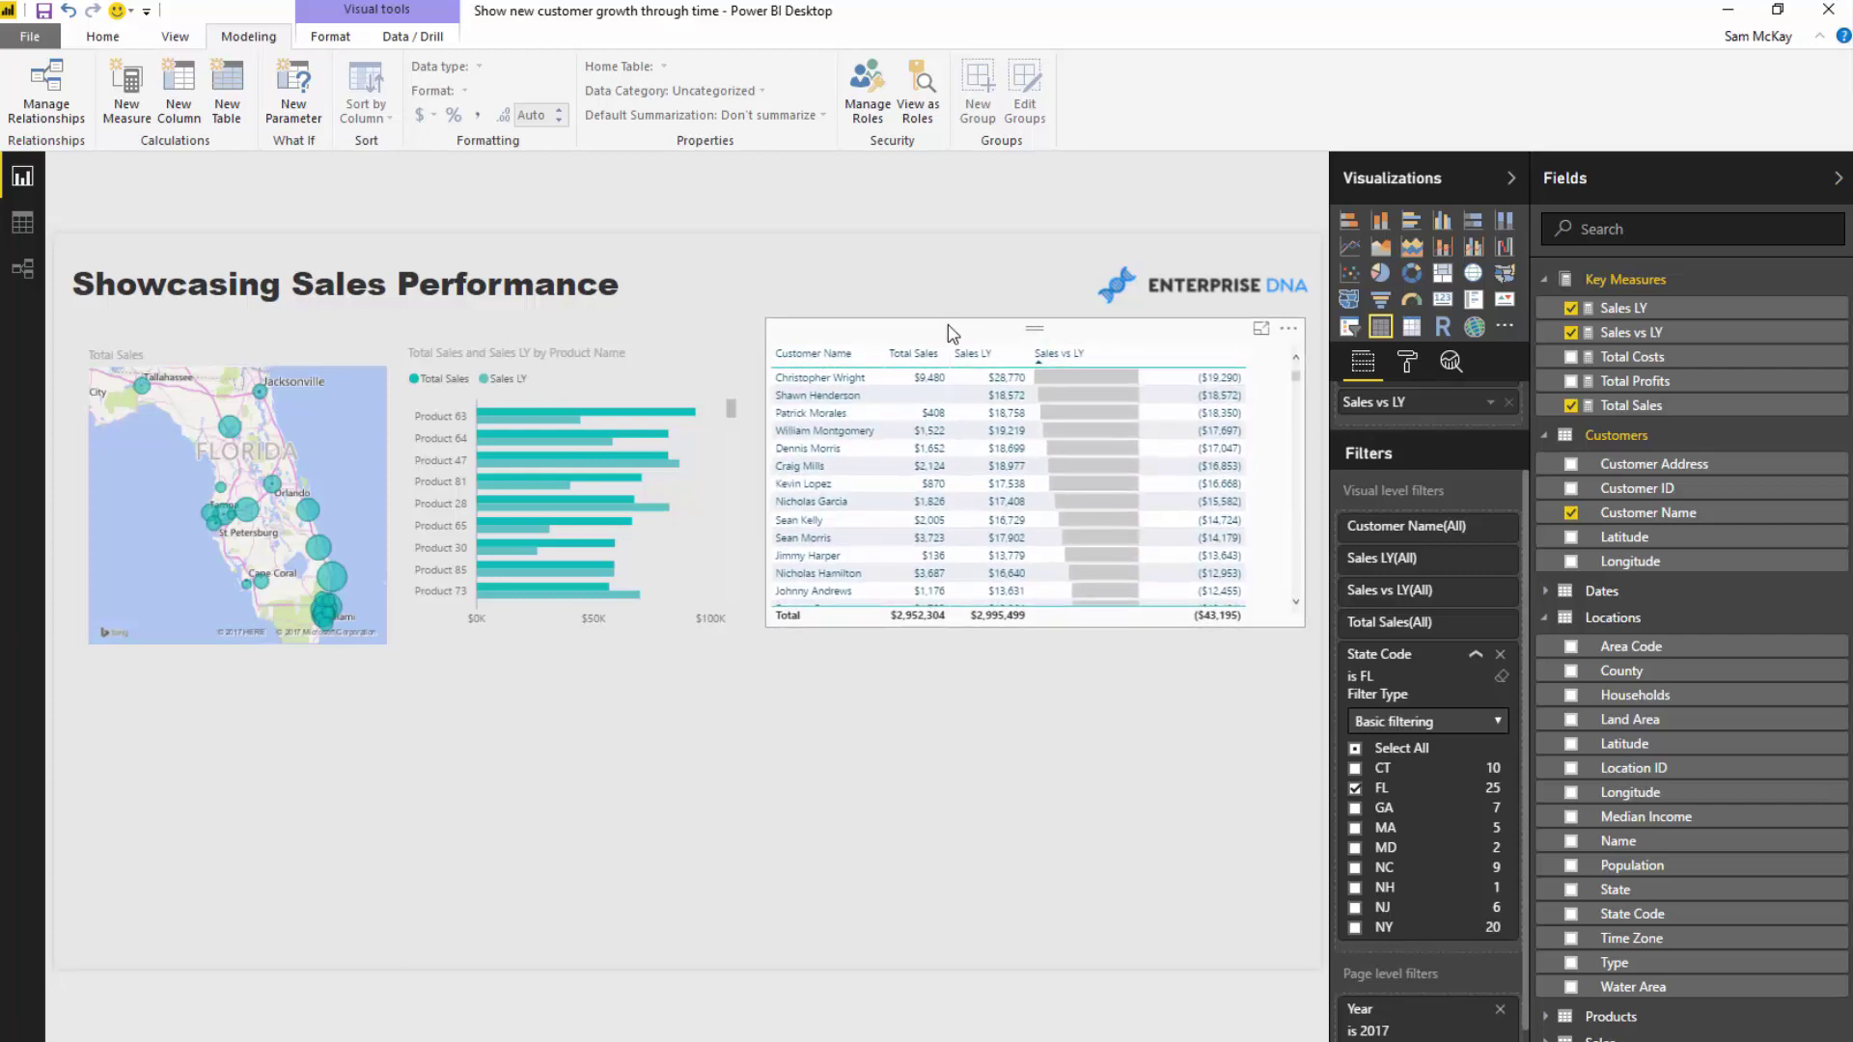
Step: Collapse the State Code filter and nudge the customer table slightly away from the product bar chart
left_click(1468, 655)
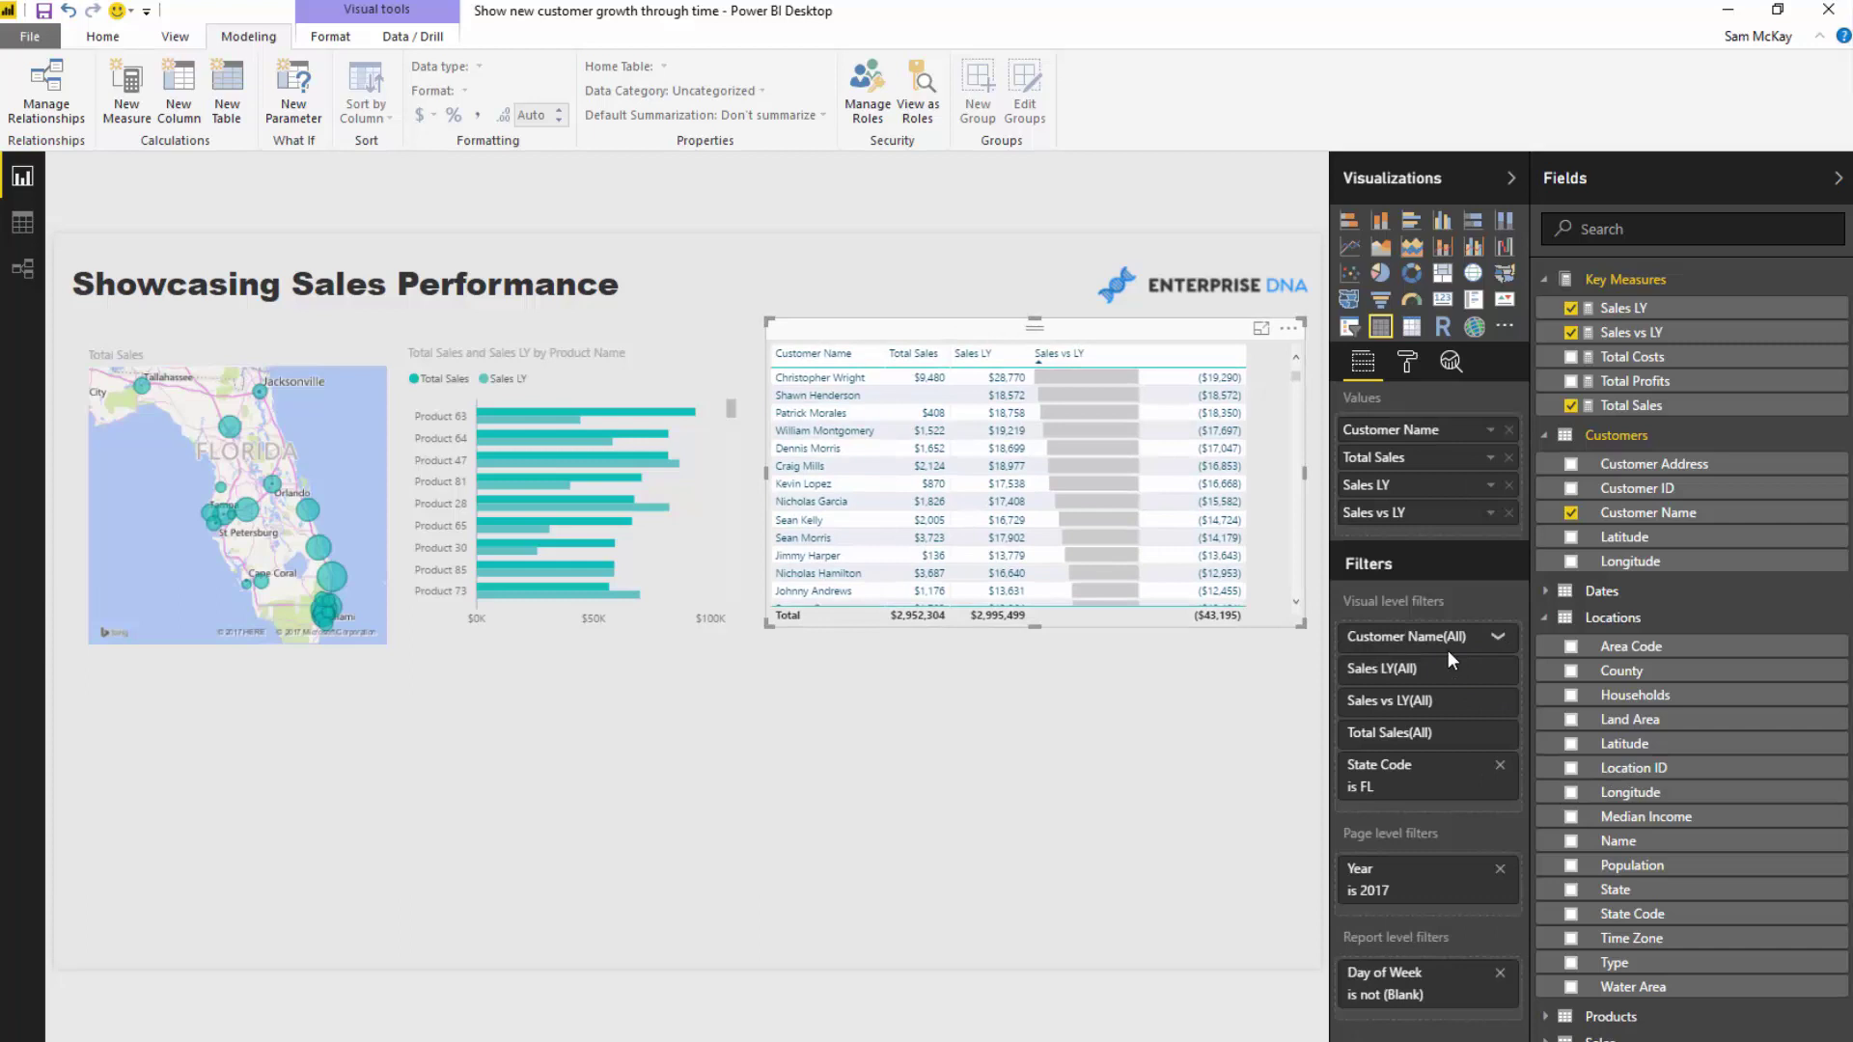
left_click(720, 782)
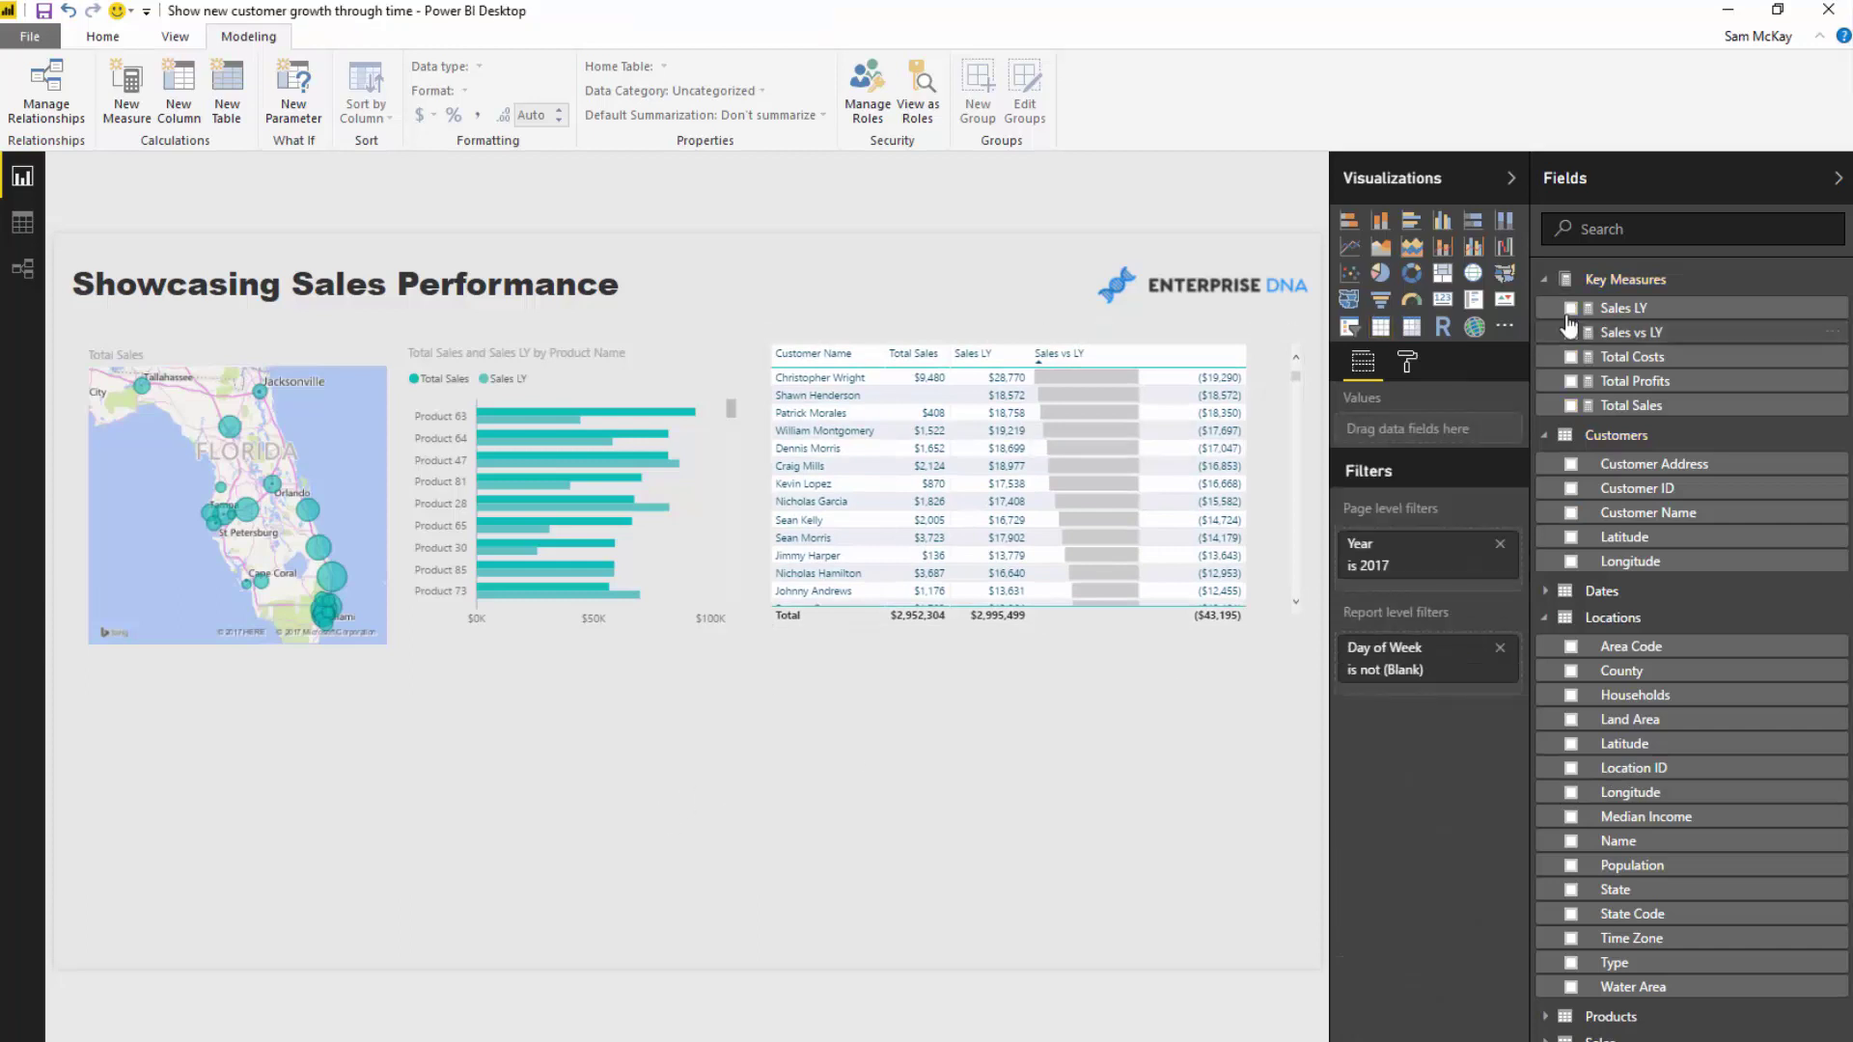
left_click(866, 338)
left_click_drag(866, 340, 840, 340)
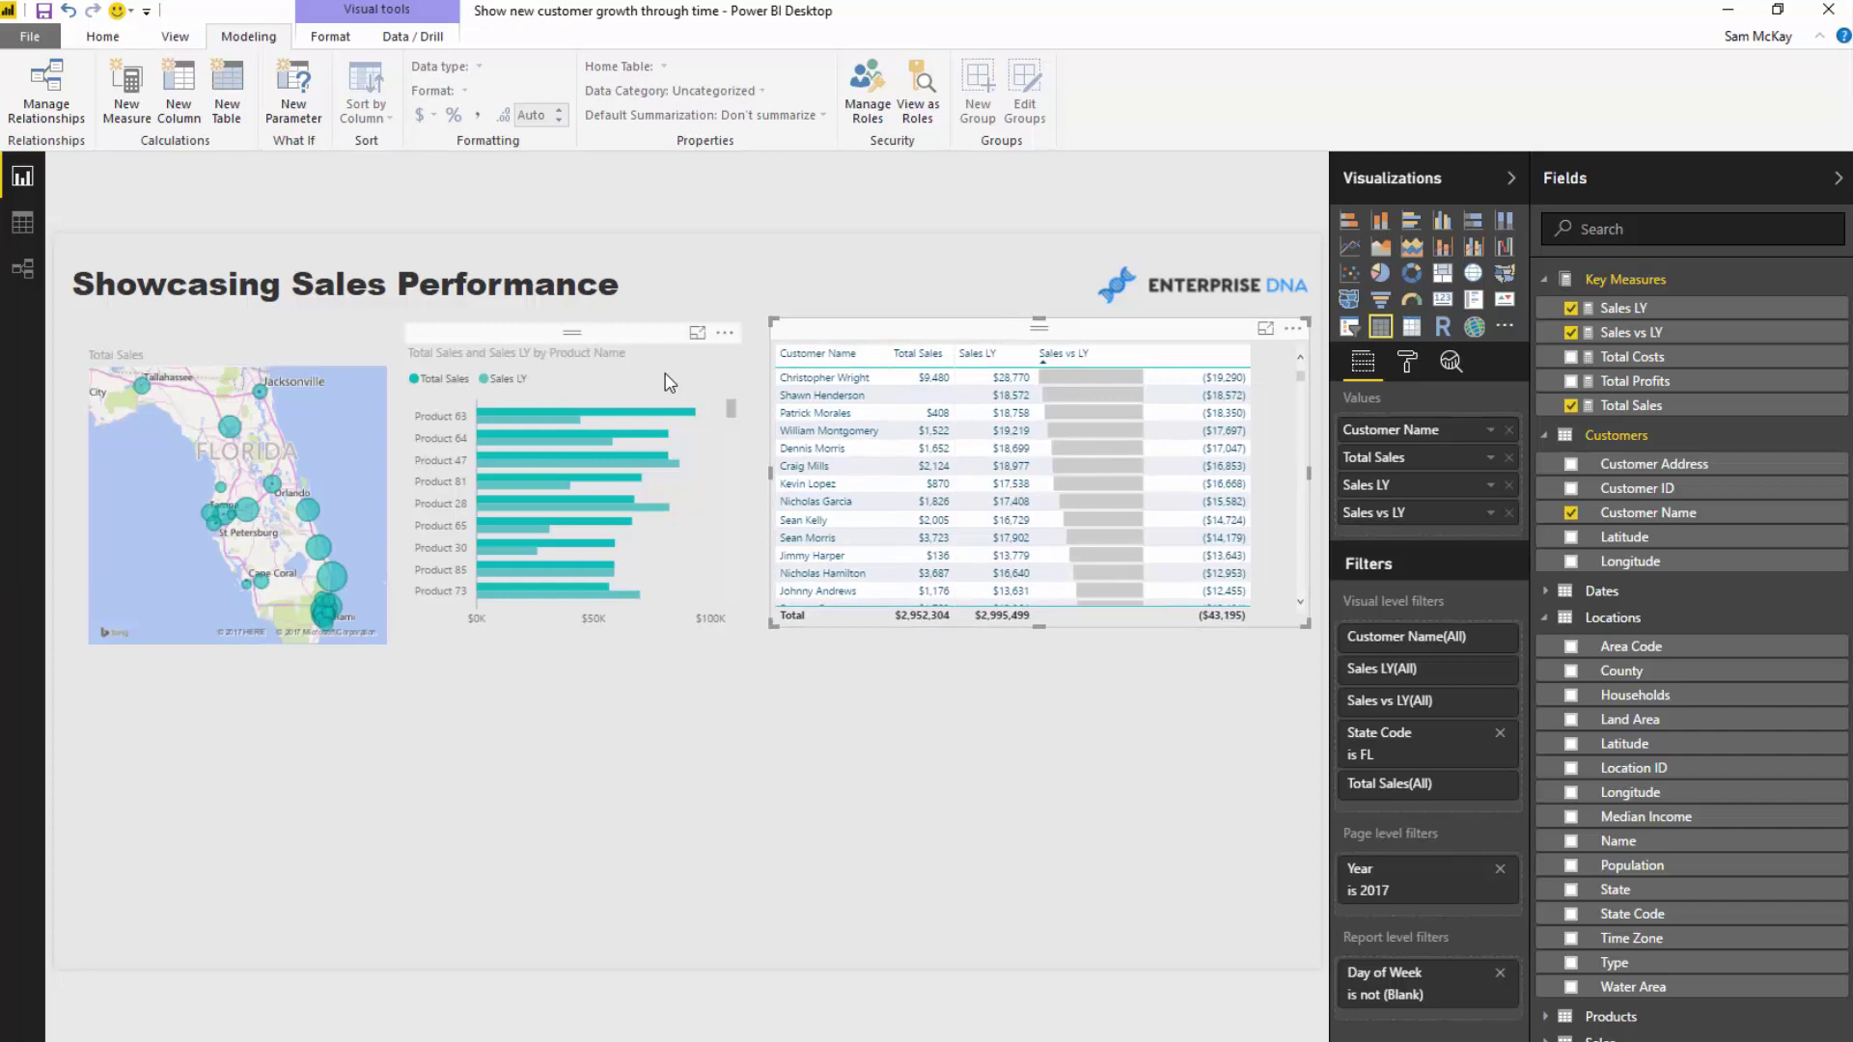
Step: Duplicate the Florida map, product bar chart and customer table, and place the copies in a row directly below the originals
left_click(301, 352)
left_click(570, 350, "ctrl")
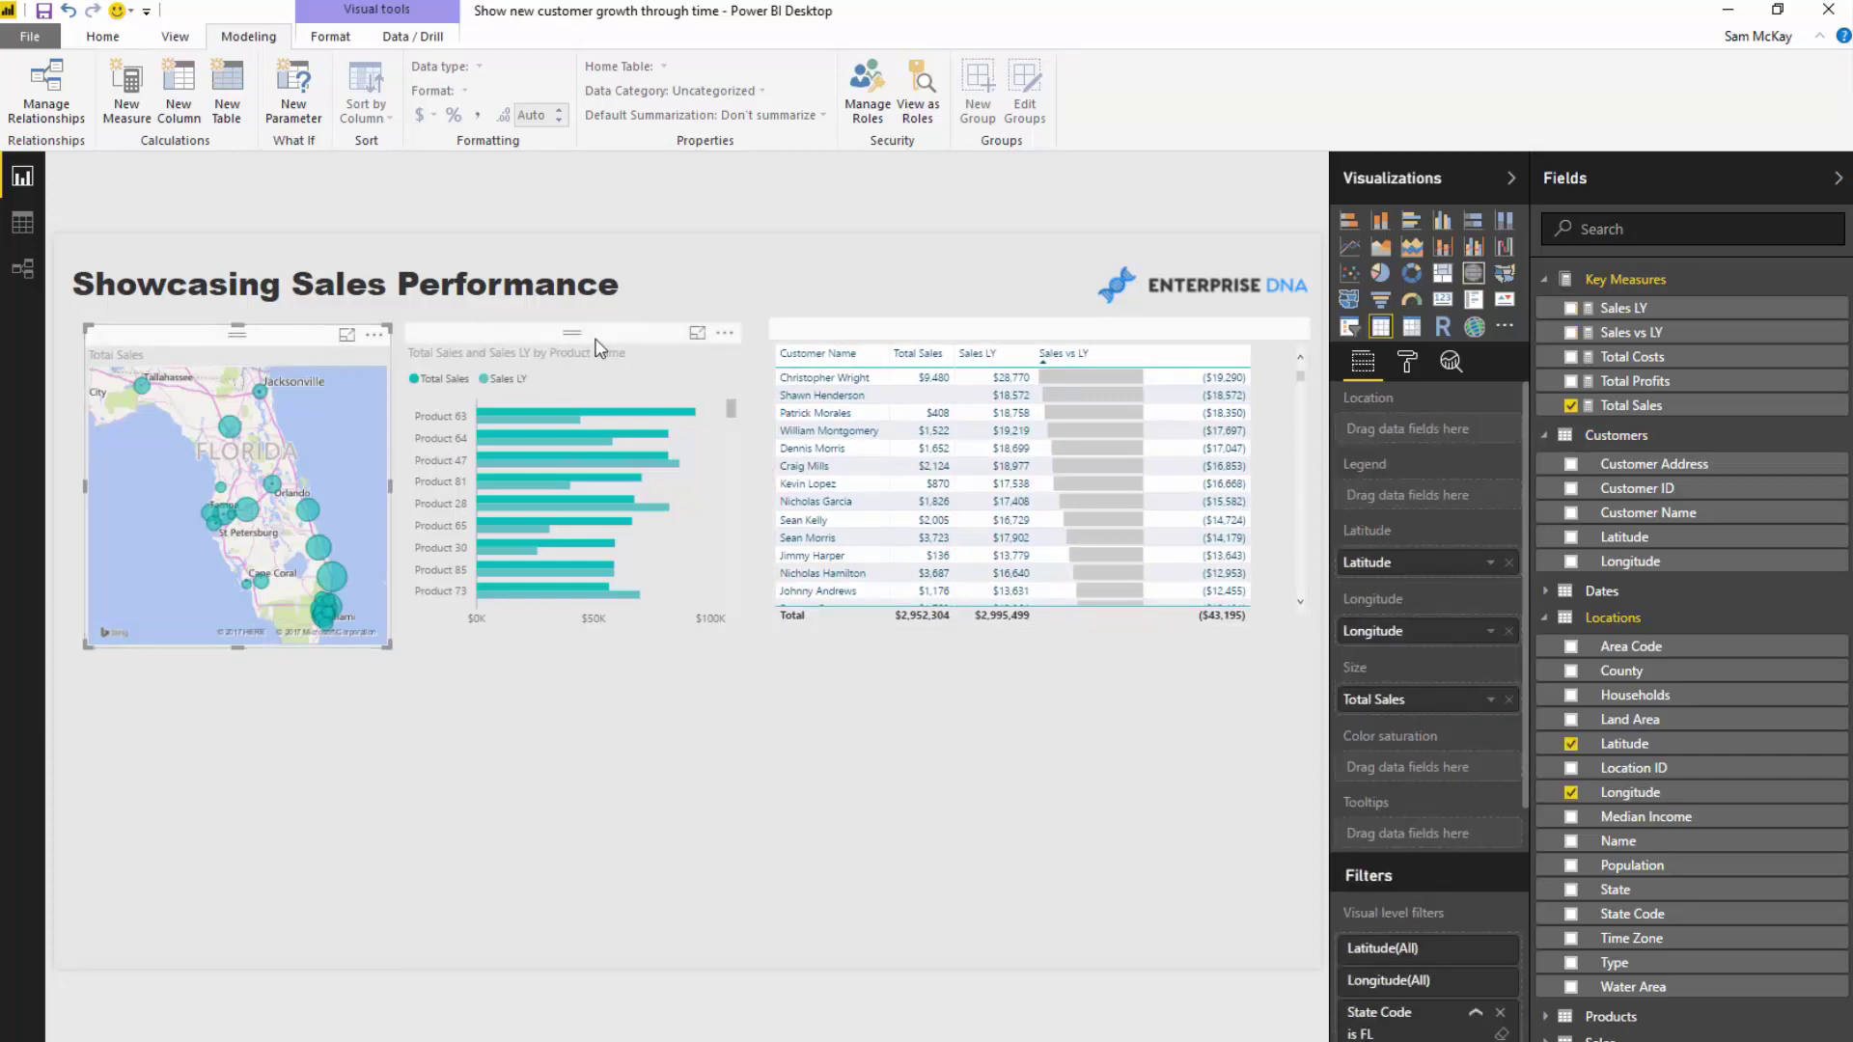
key("ctrl+c")
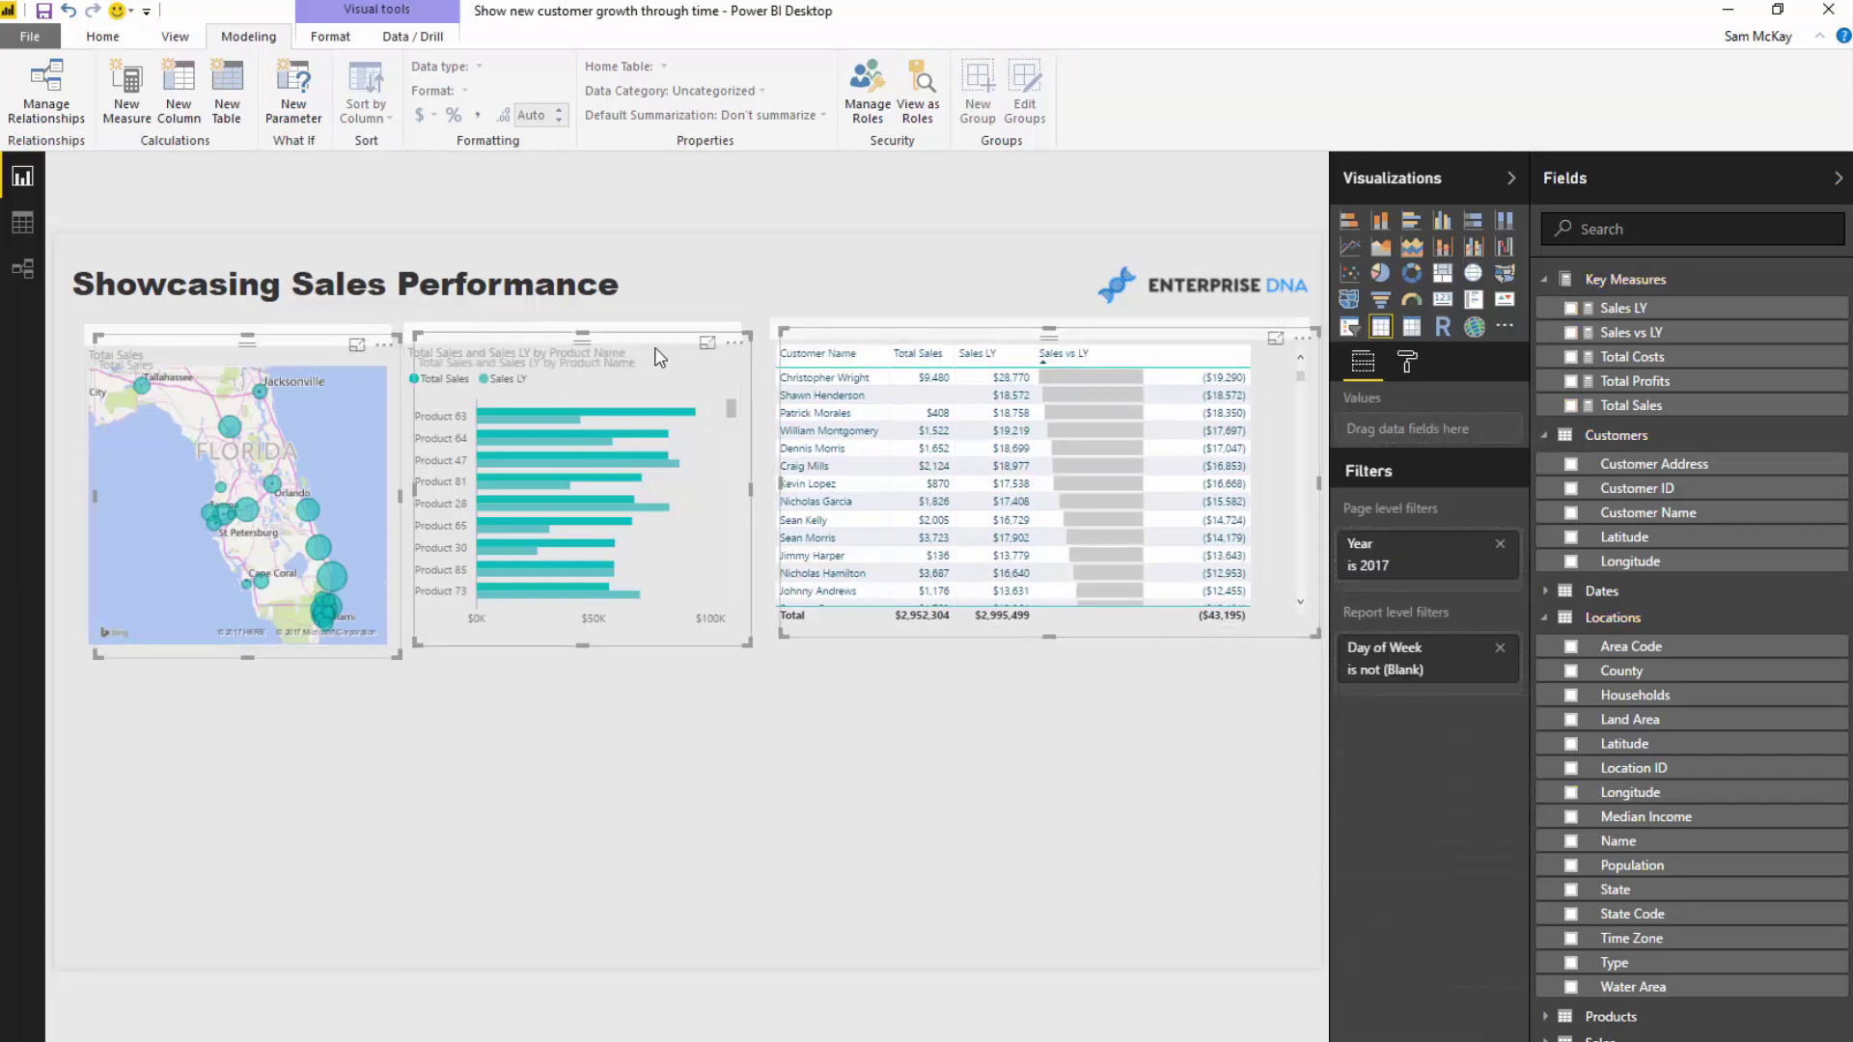
key("ctrl+v")
left_click_drag(658, 473, 658, 764)
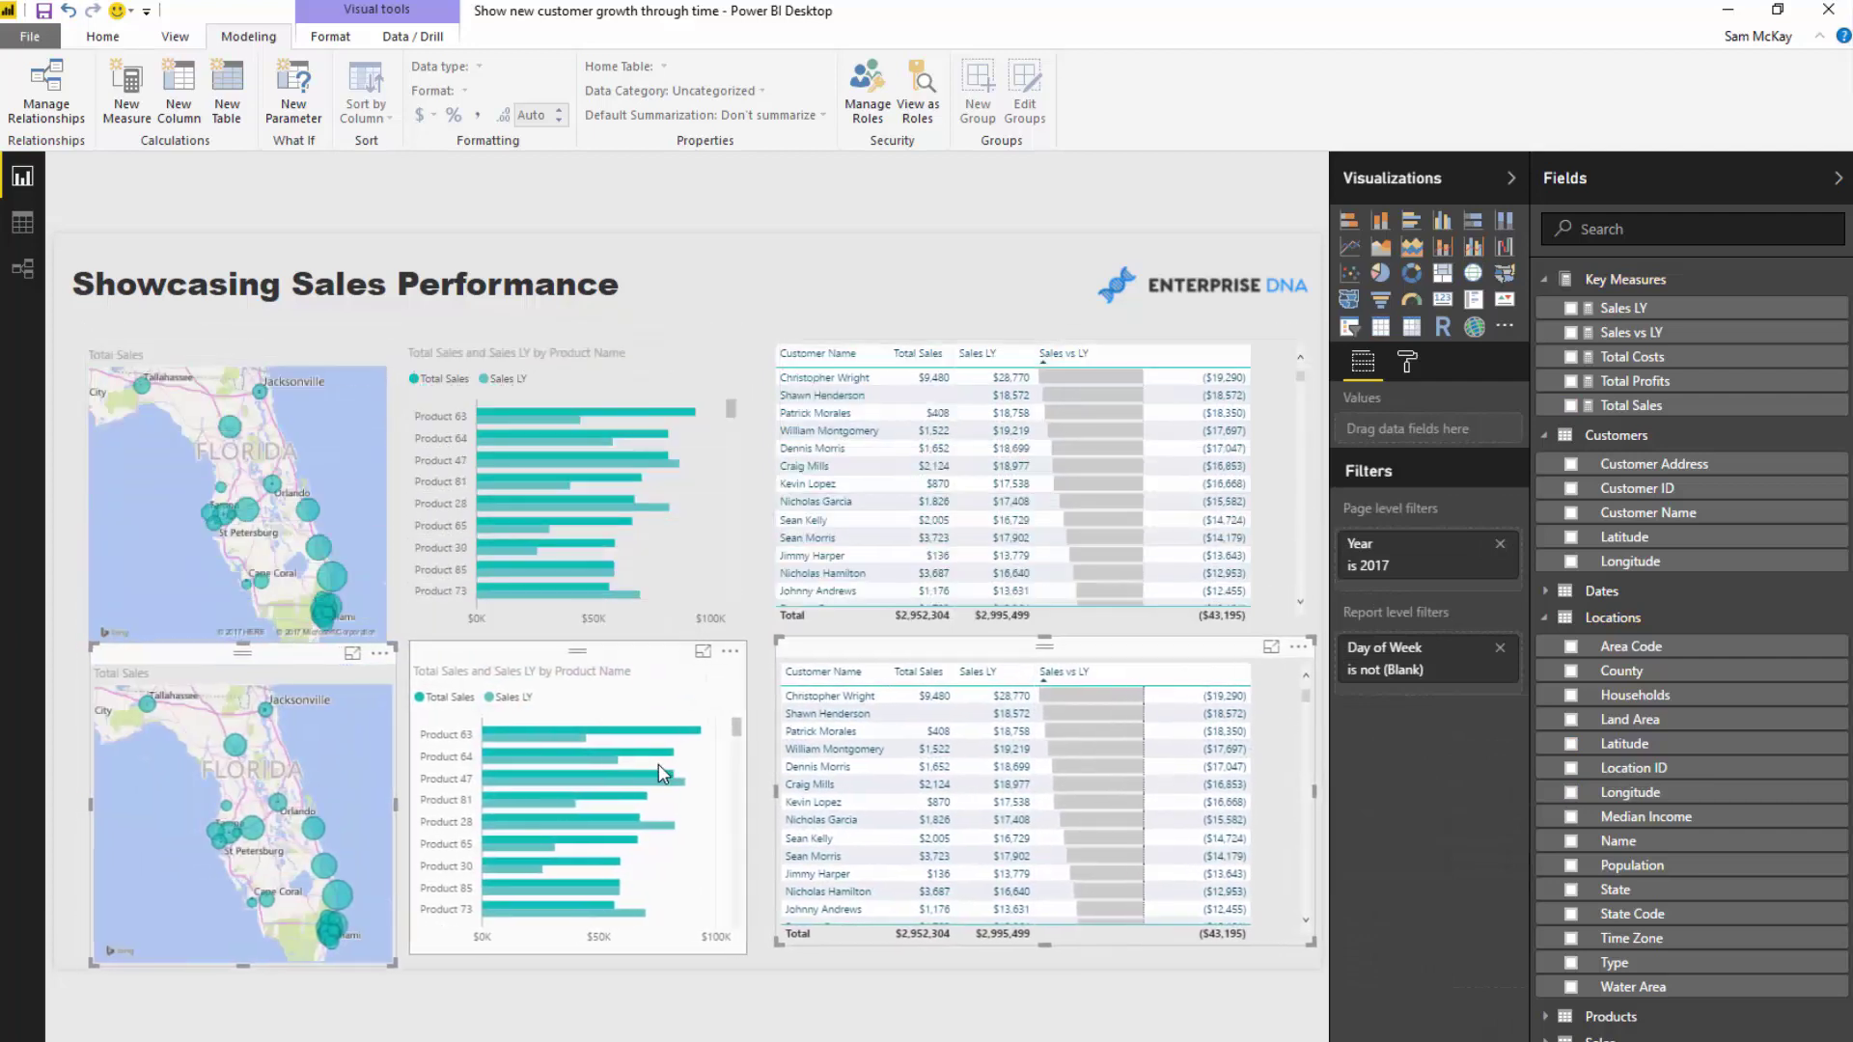
left_click(658, 764)
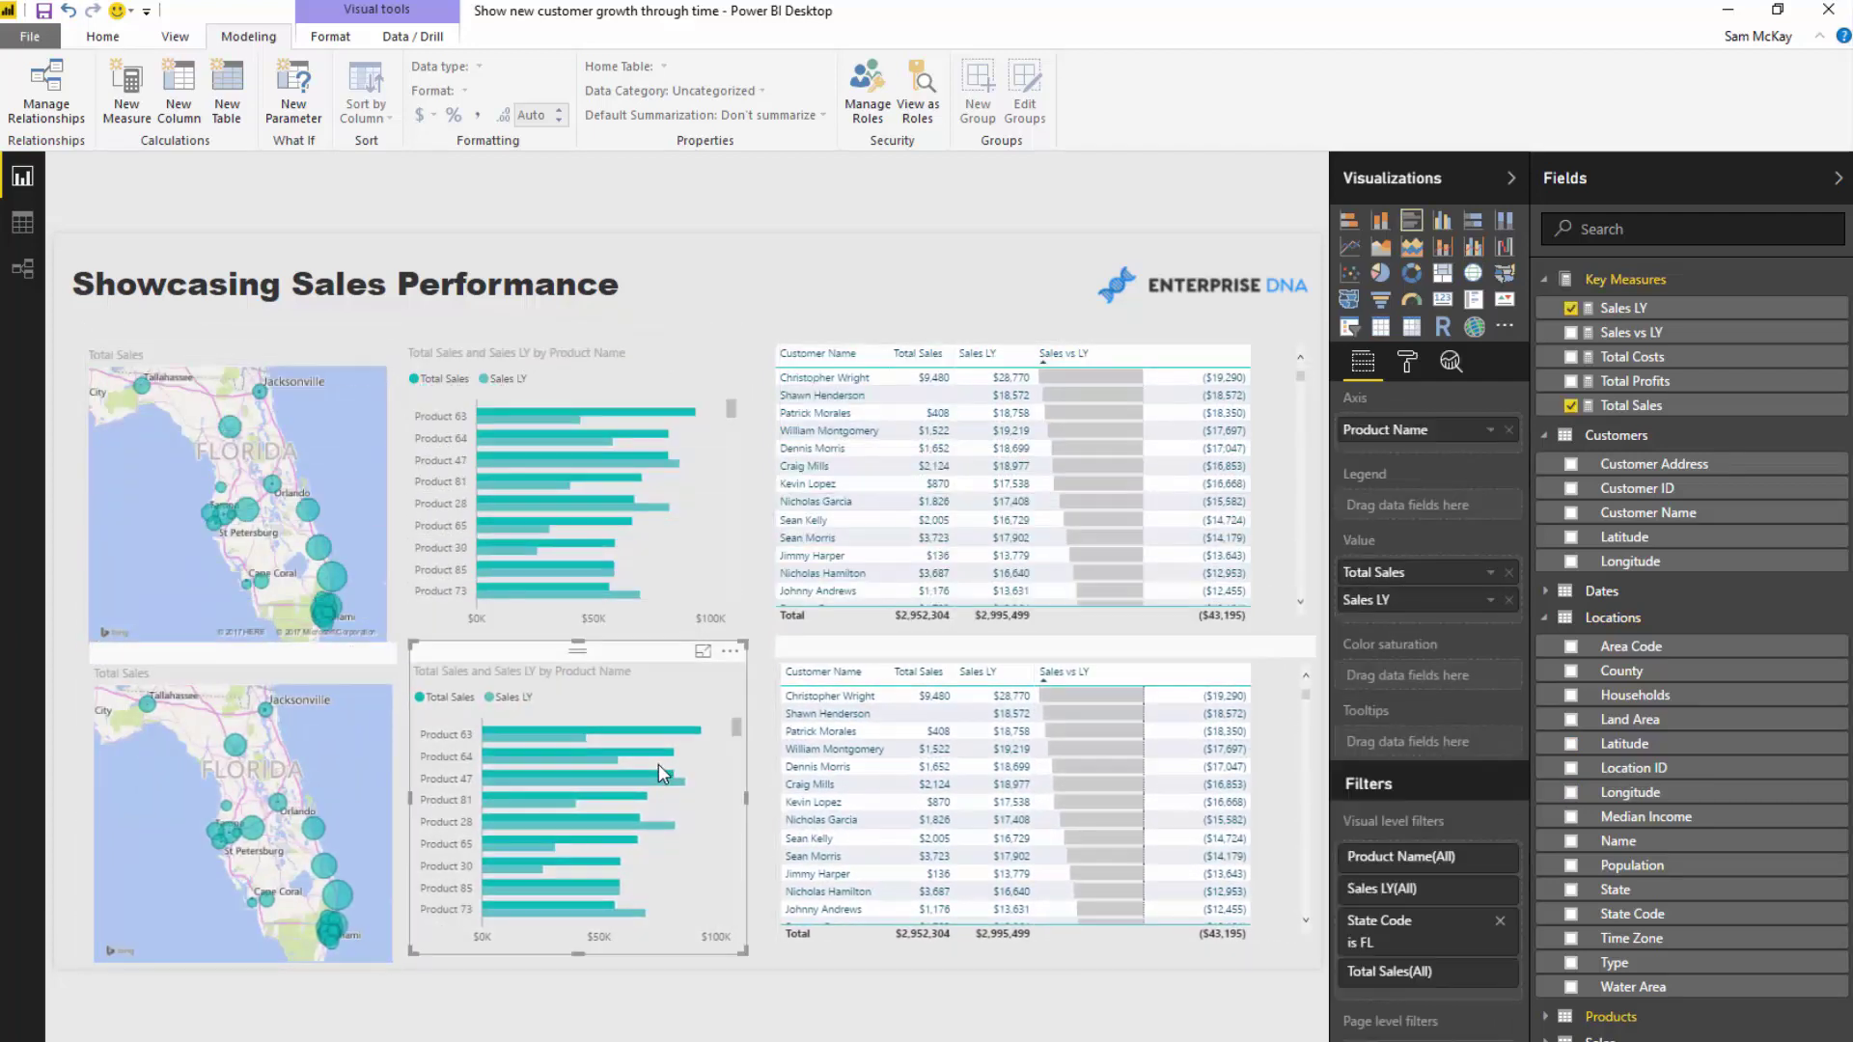
Step: Shift the original map, product bar chart and customer table together slightly up toward the report title
left_click(266, 352)
left_click(830, 338)
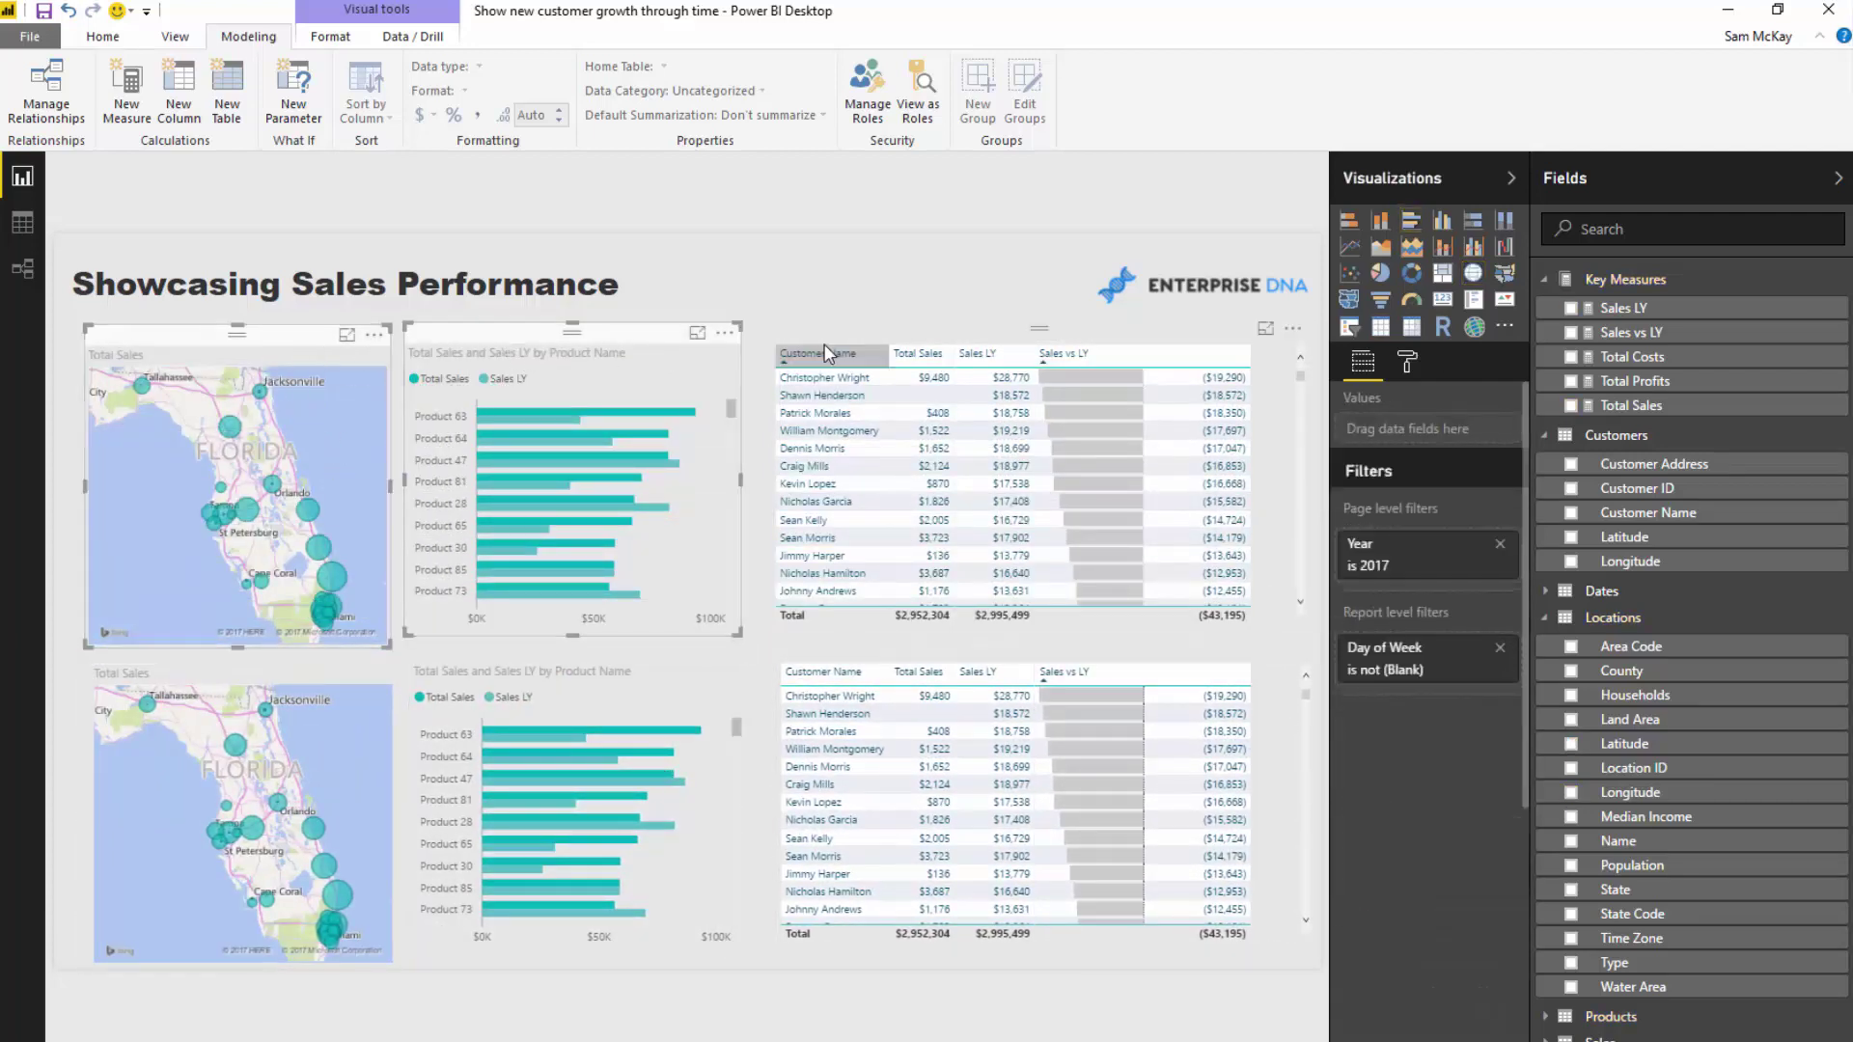
left_click(653, 342, "ctrl")
left_click(295, 354, "ctrl")
left_click_drag(294, 336, 294, 319)
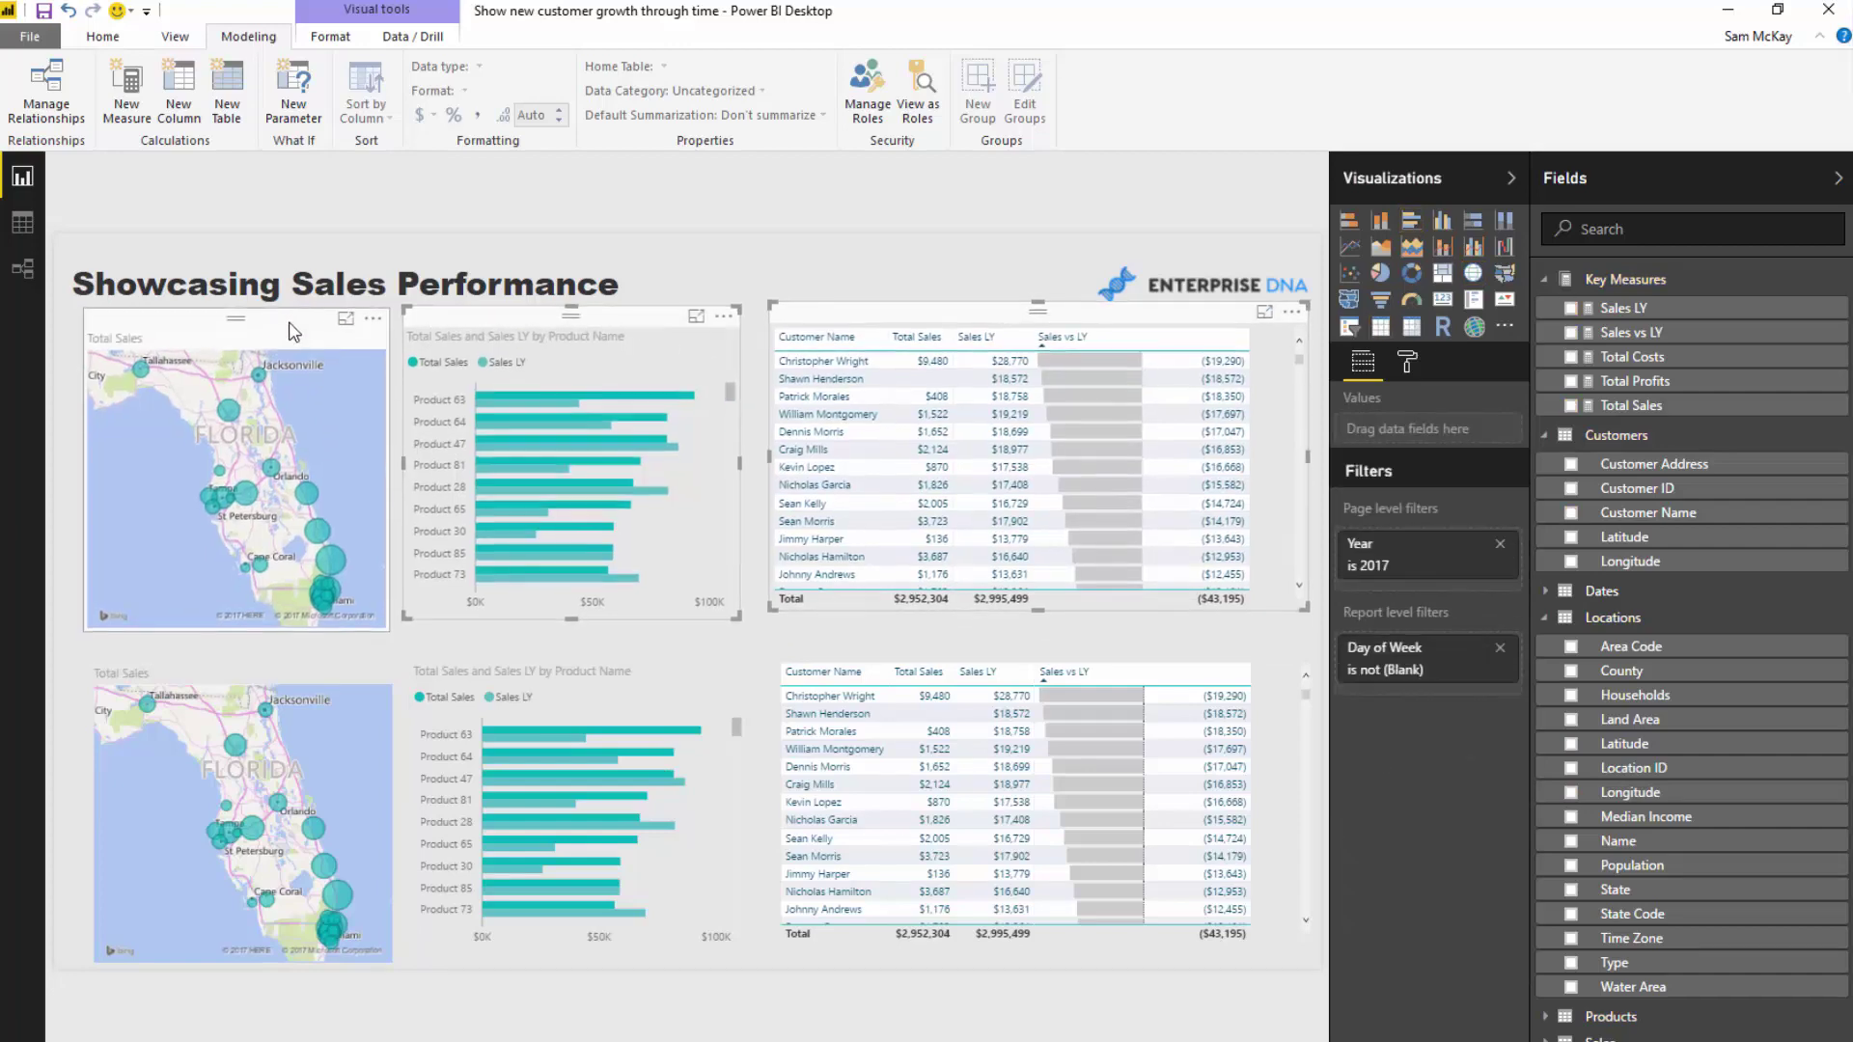
Step: Change the State Code filter on the copied map from FL to NY
left_click(359, 674)
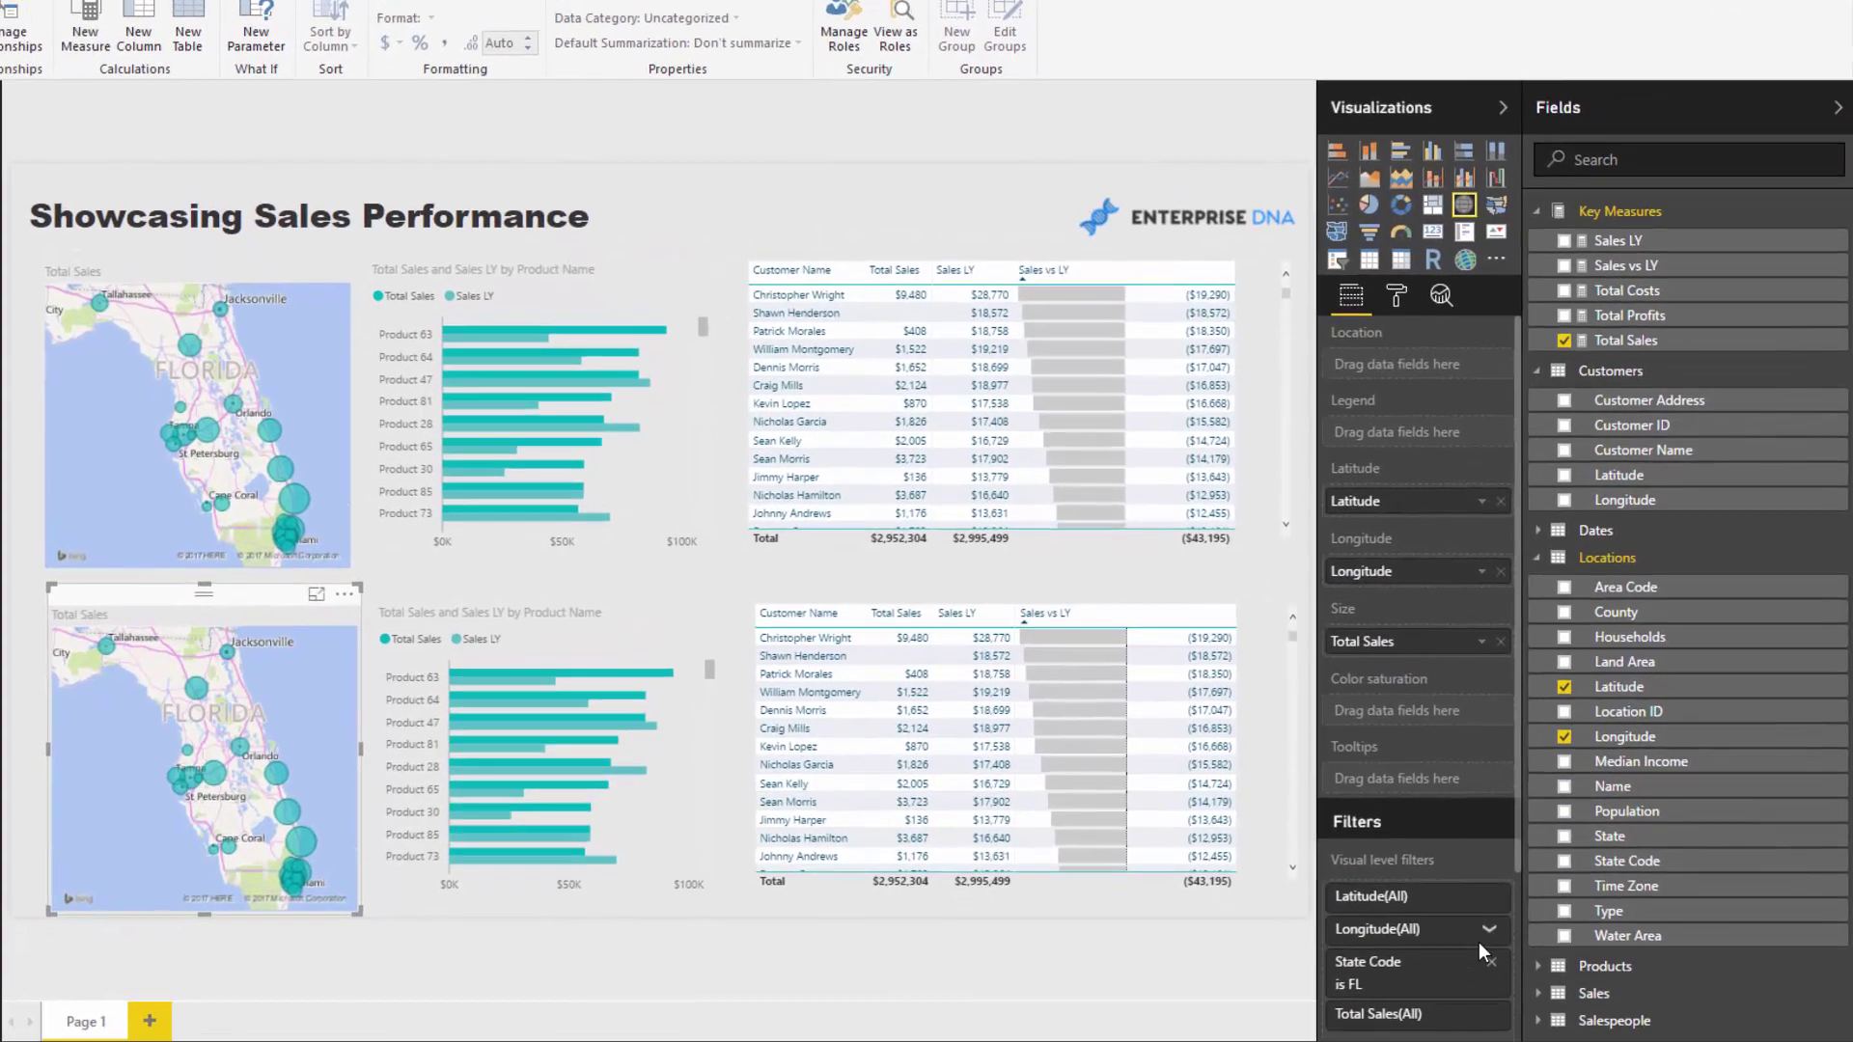
left_click(1476, 1012)
scroll(1459, 926, "down", 5)
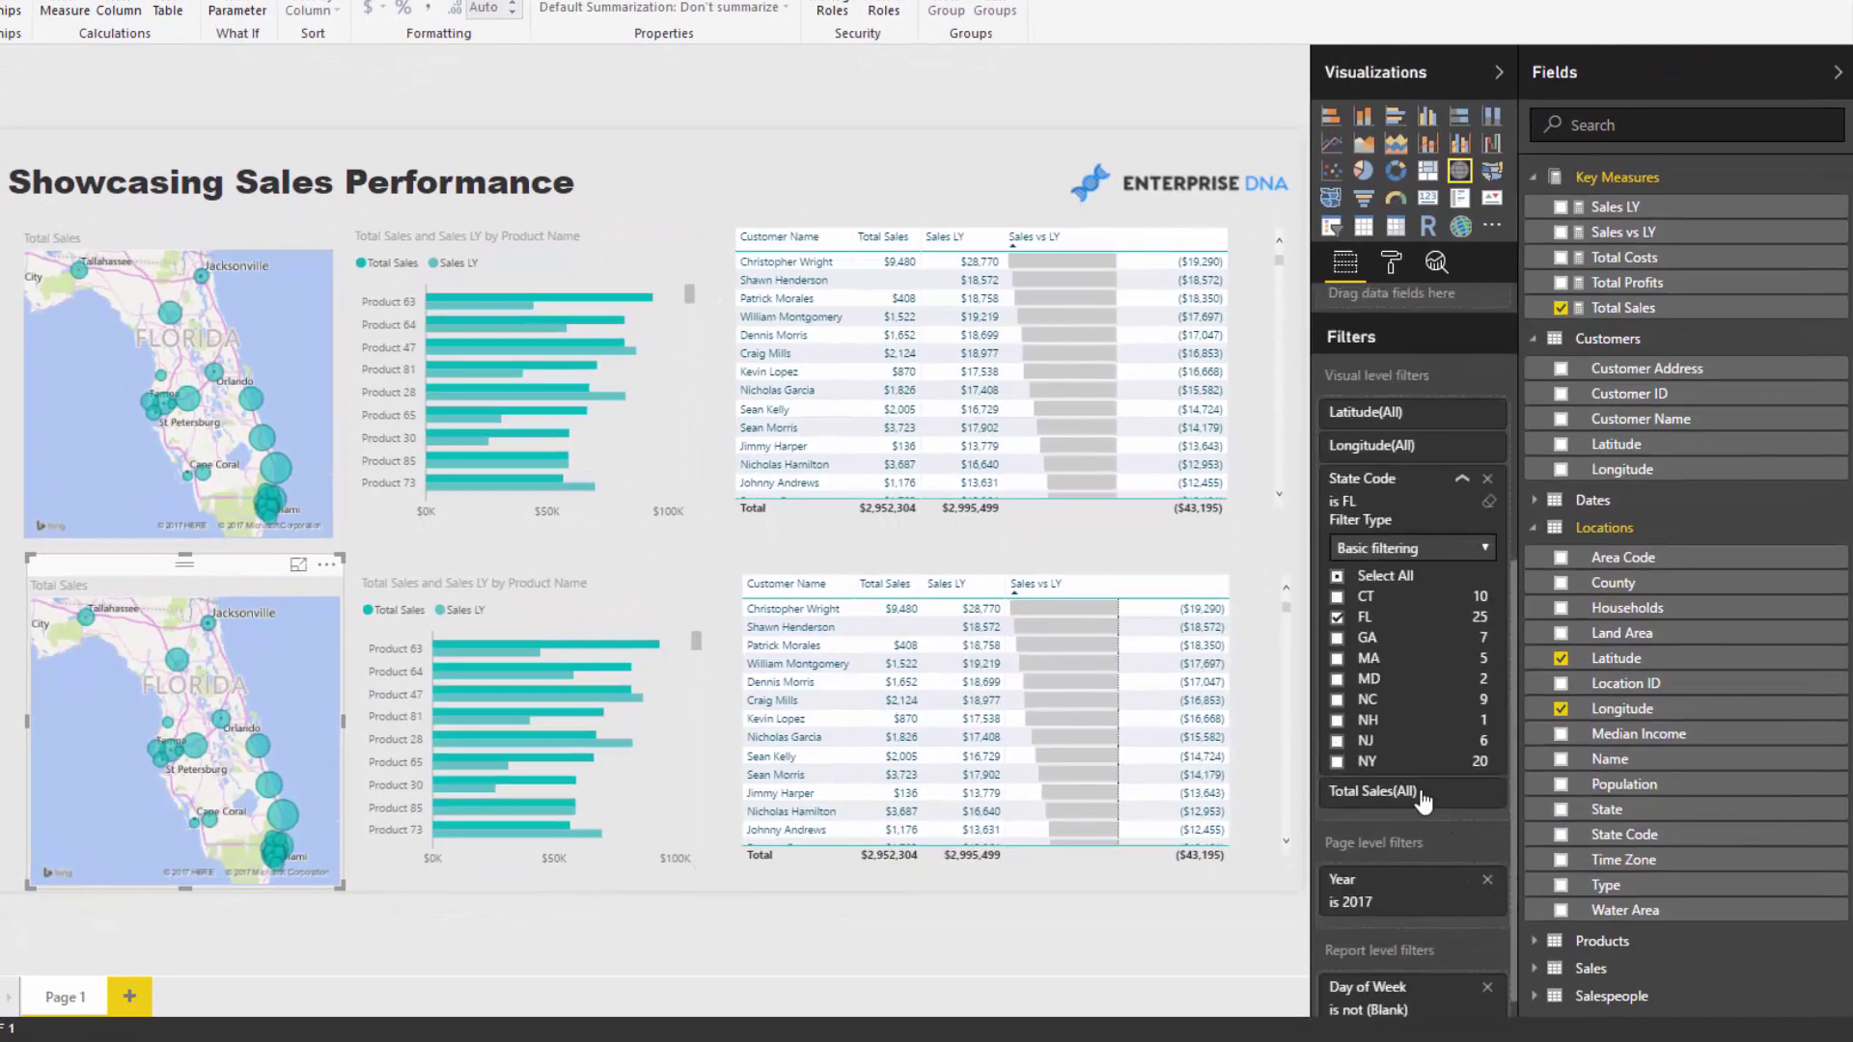
scroll(1389, 666, "down", 2)
scroll(1680, 560, "up", 2)
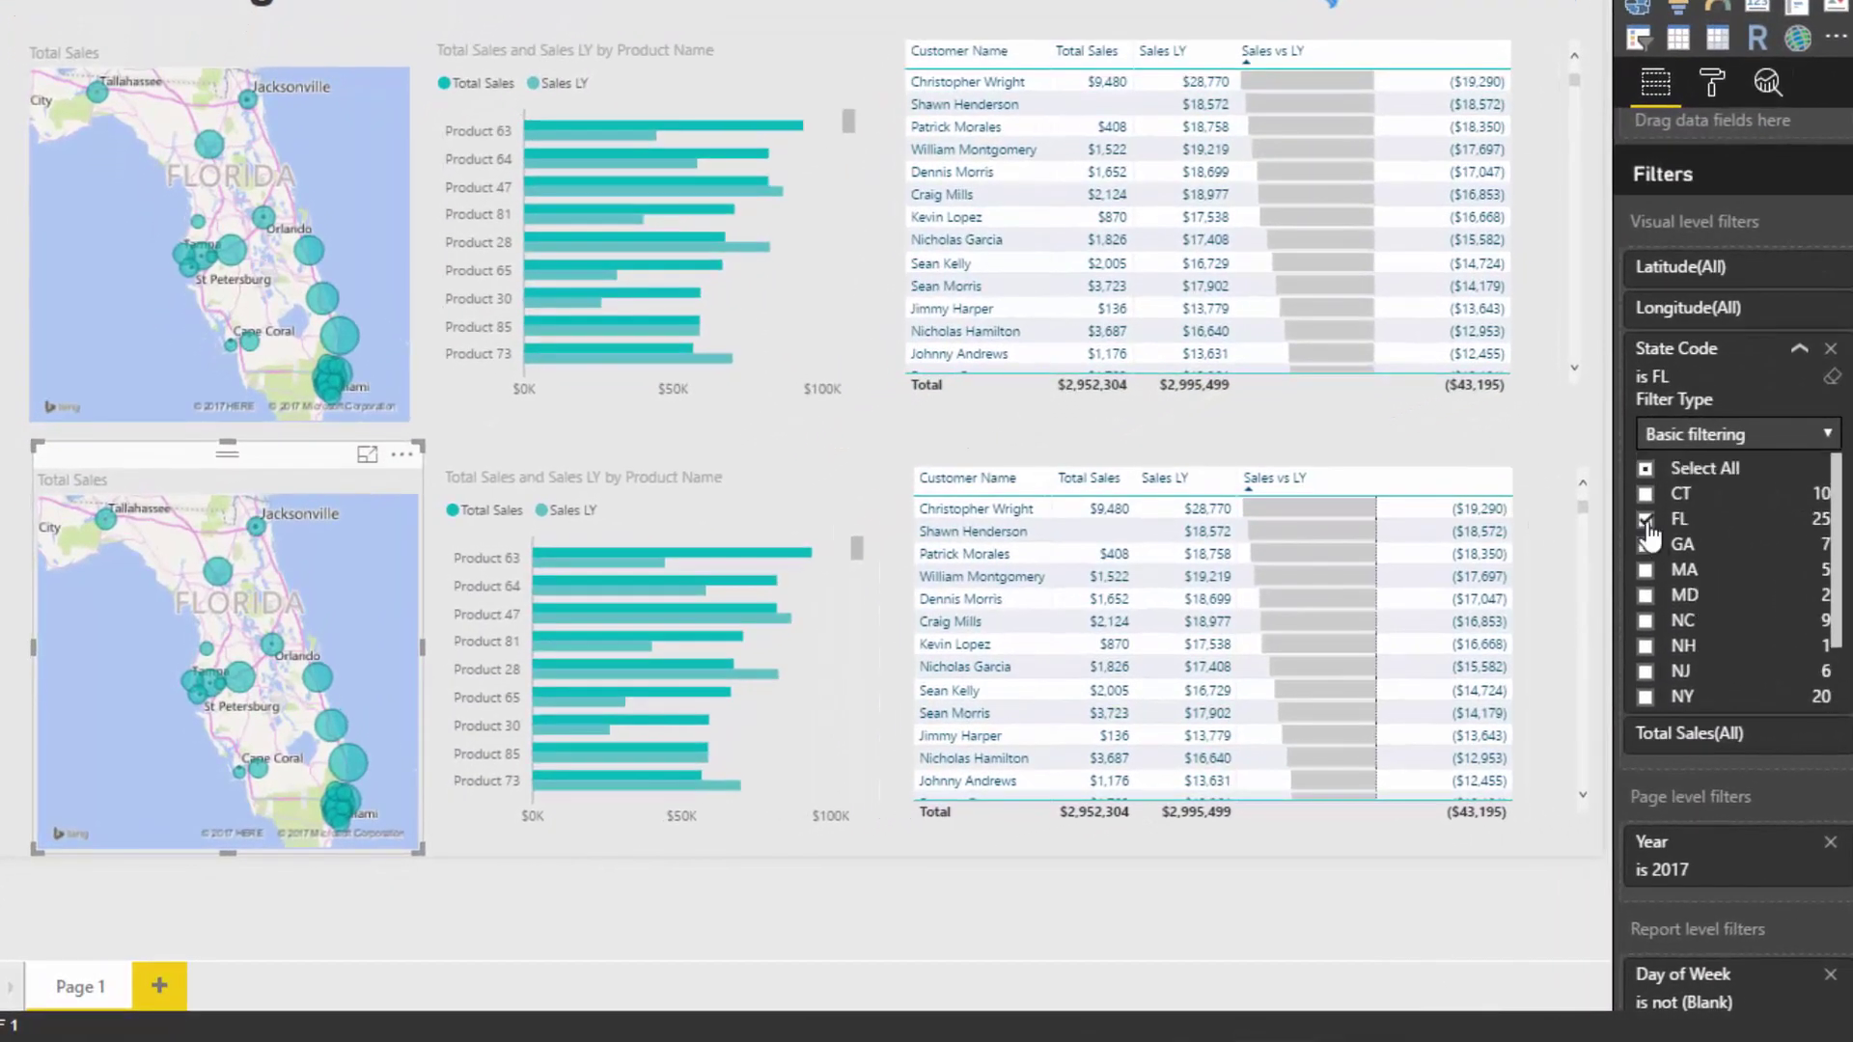
left_click(1647, 522)
scroll(1656, 618, "down", 2)
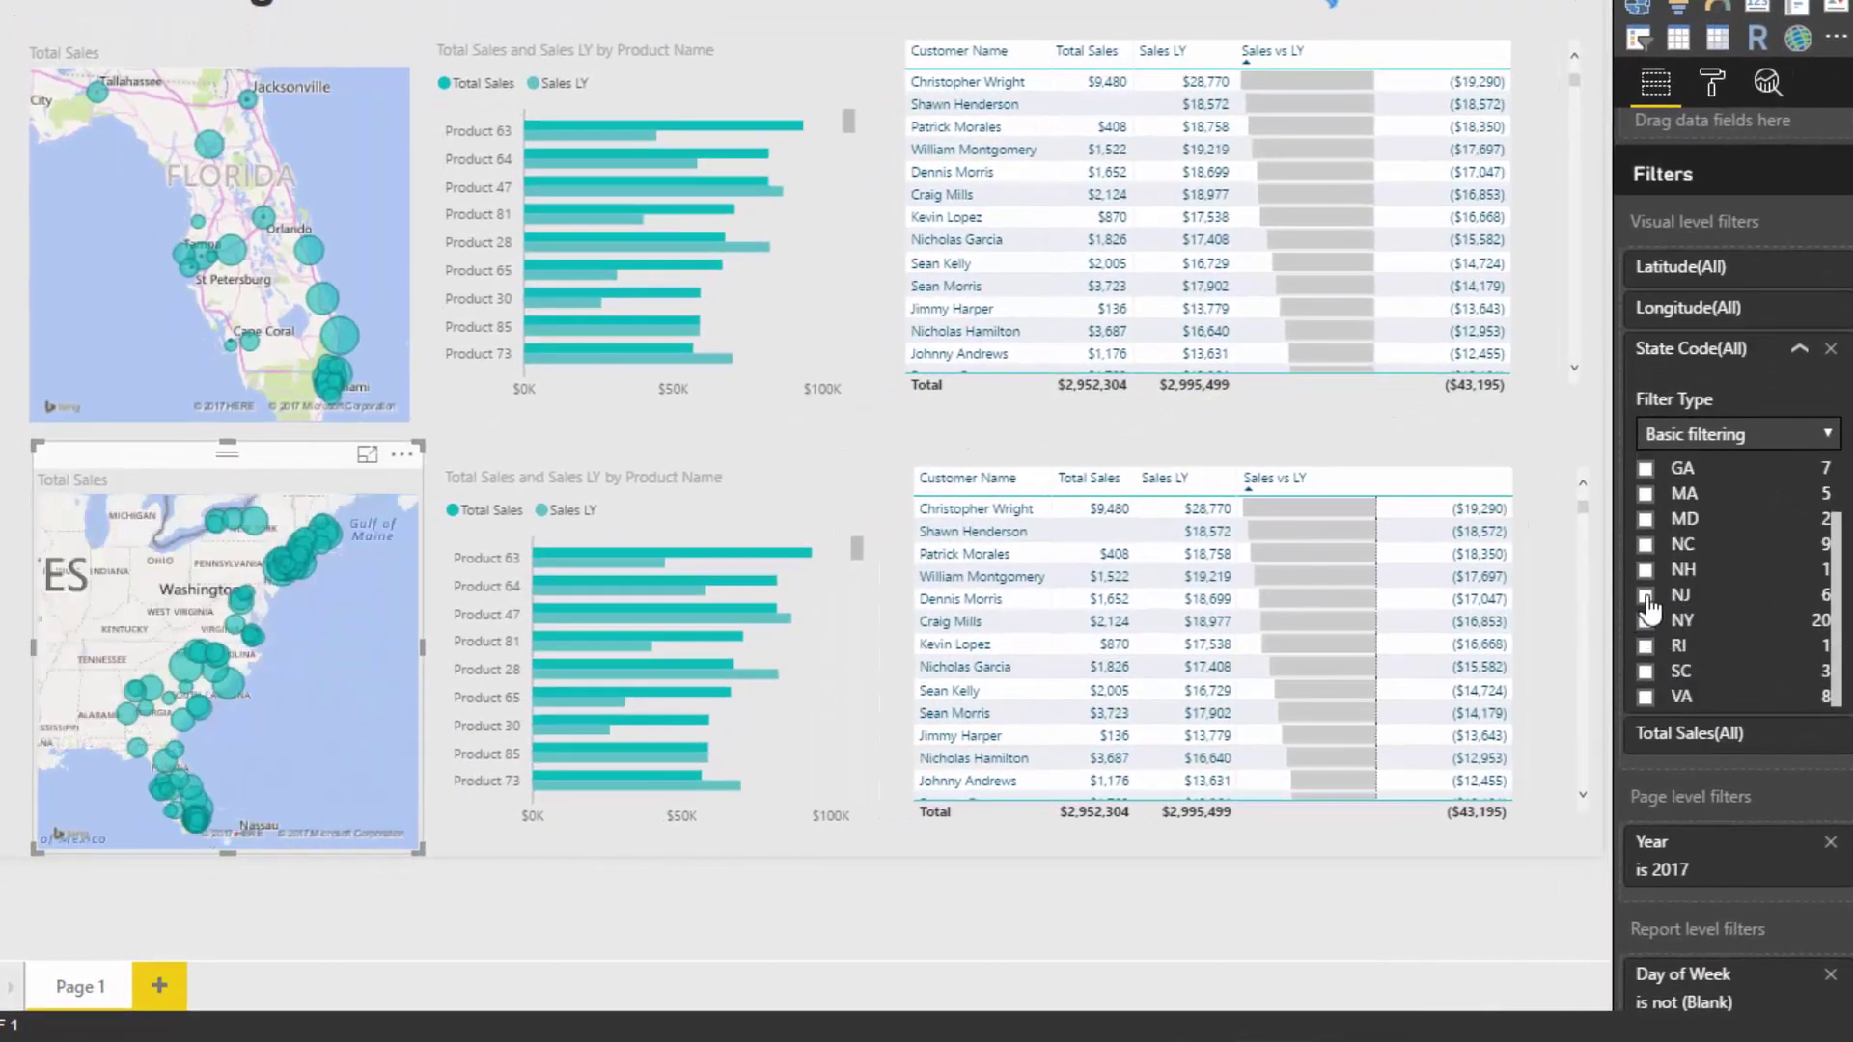
left_click(1646, 620)
Step: Change the State Code filter on the copied product bar chart from FL to NY
left_click(714, 460)
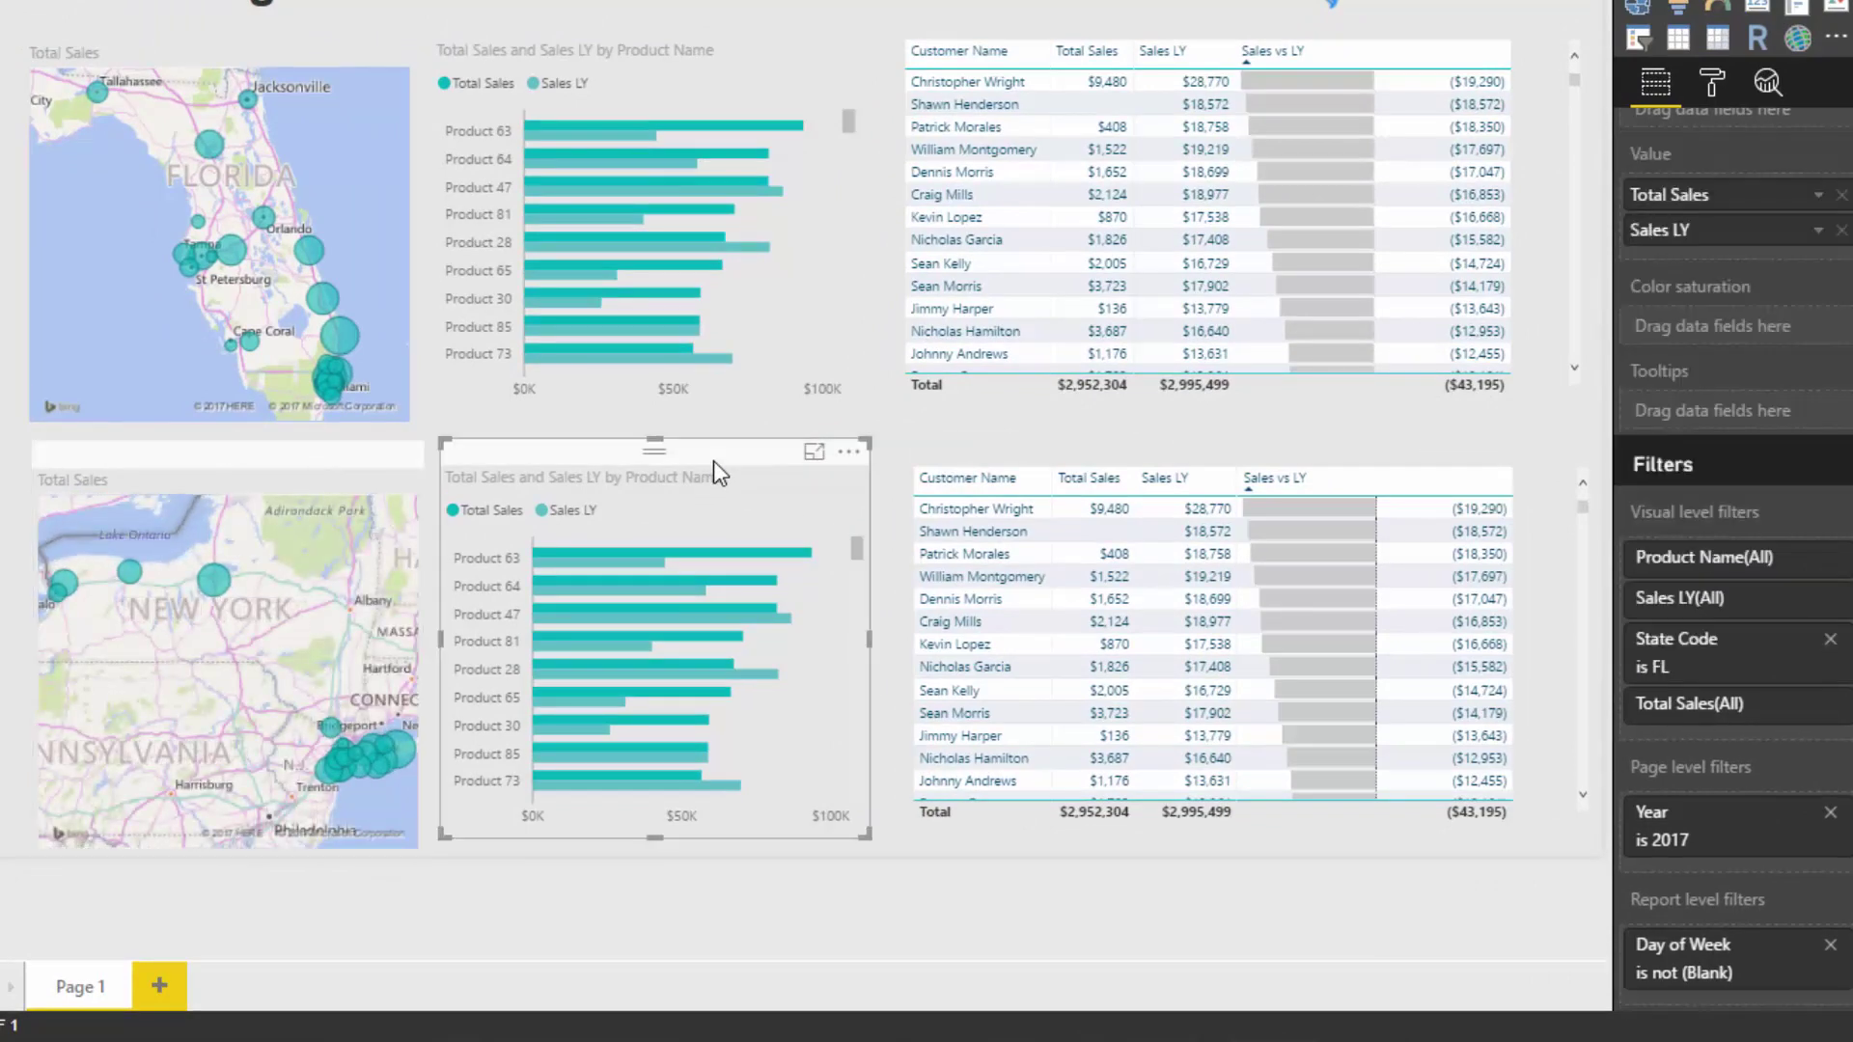
left_click(1797, 641)
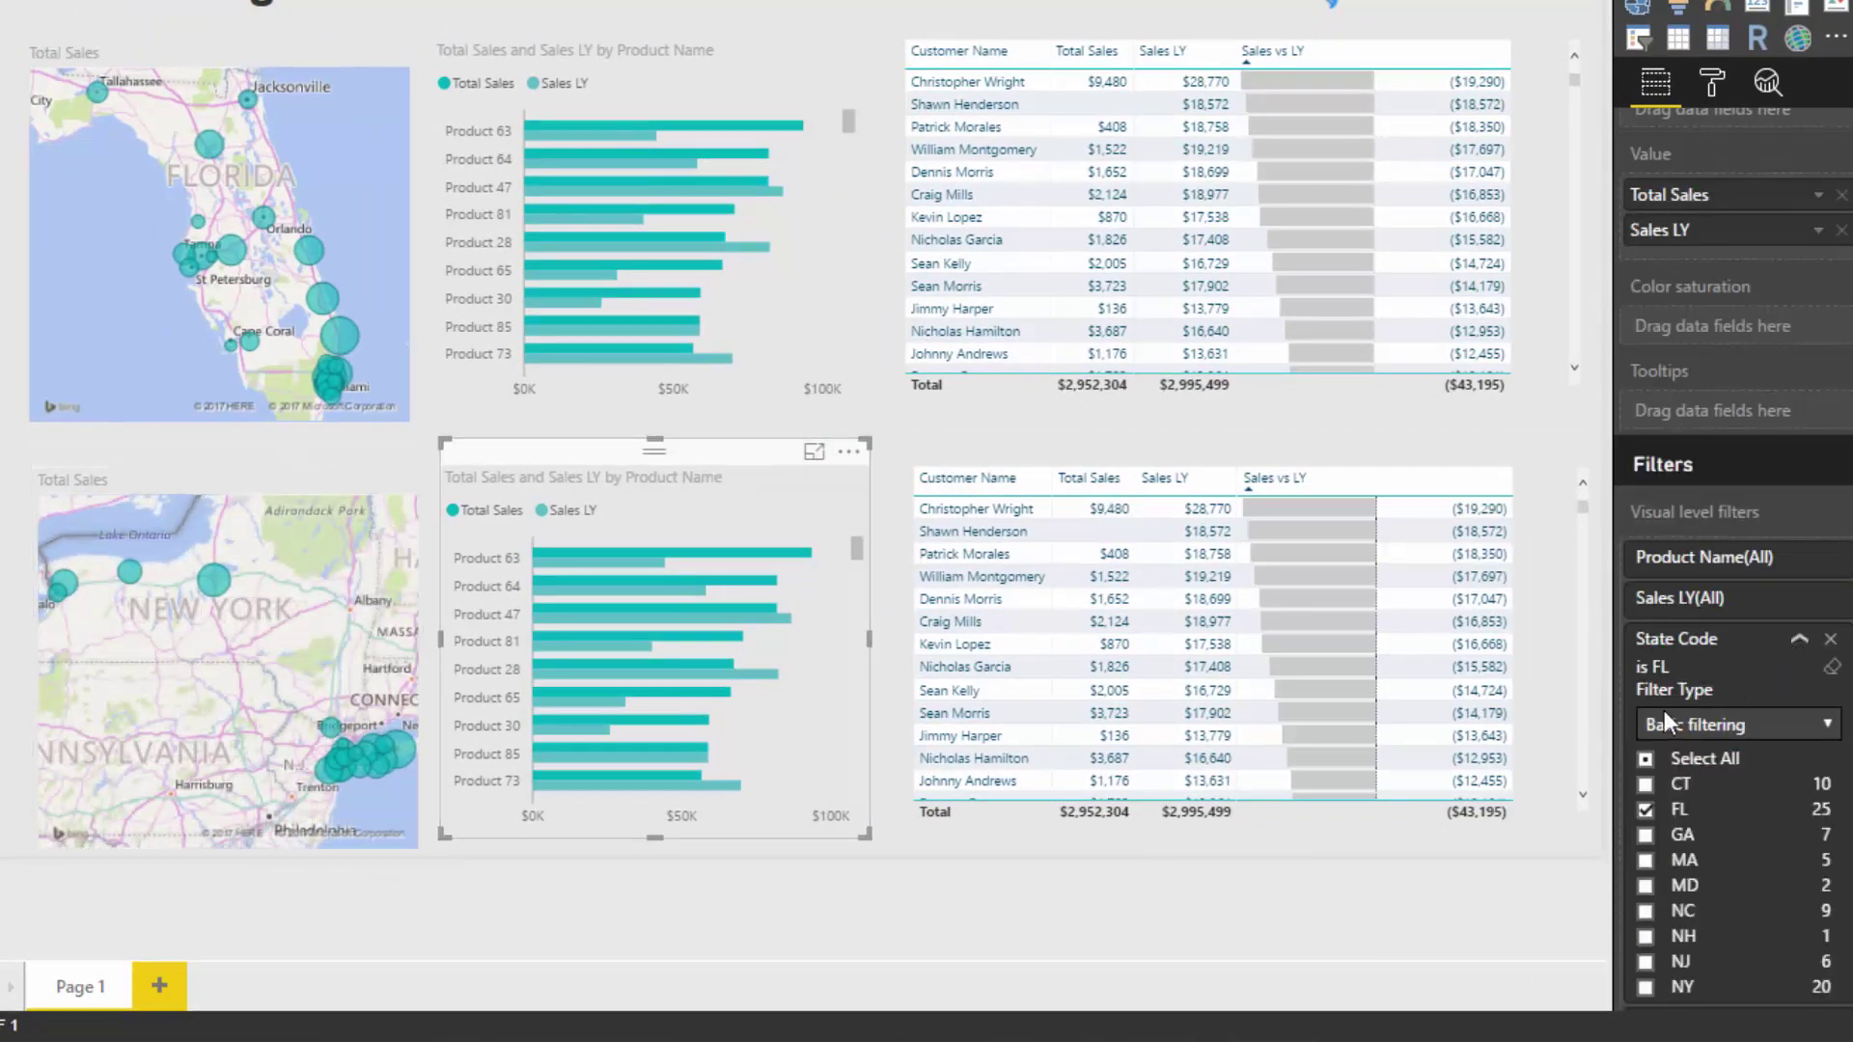
left_click(1646, 810)
scroll(1645, 840, "down", 2)
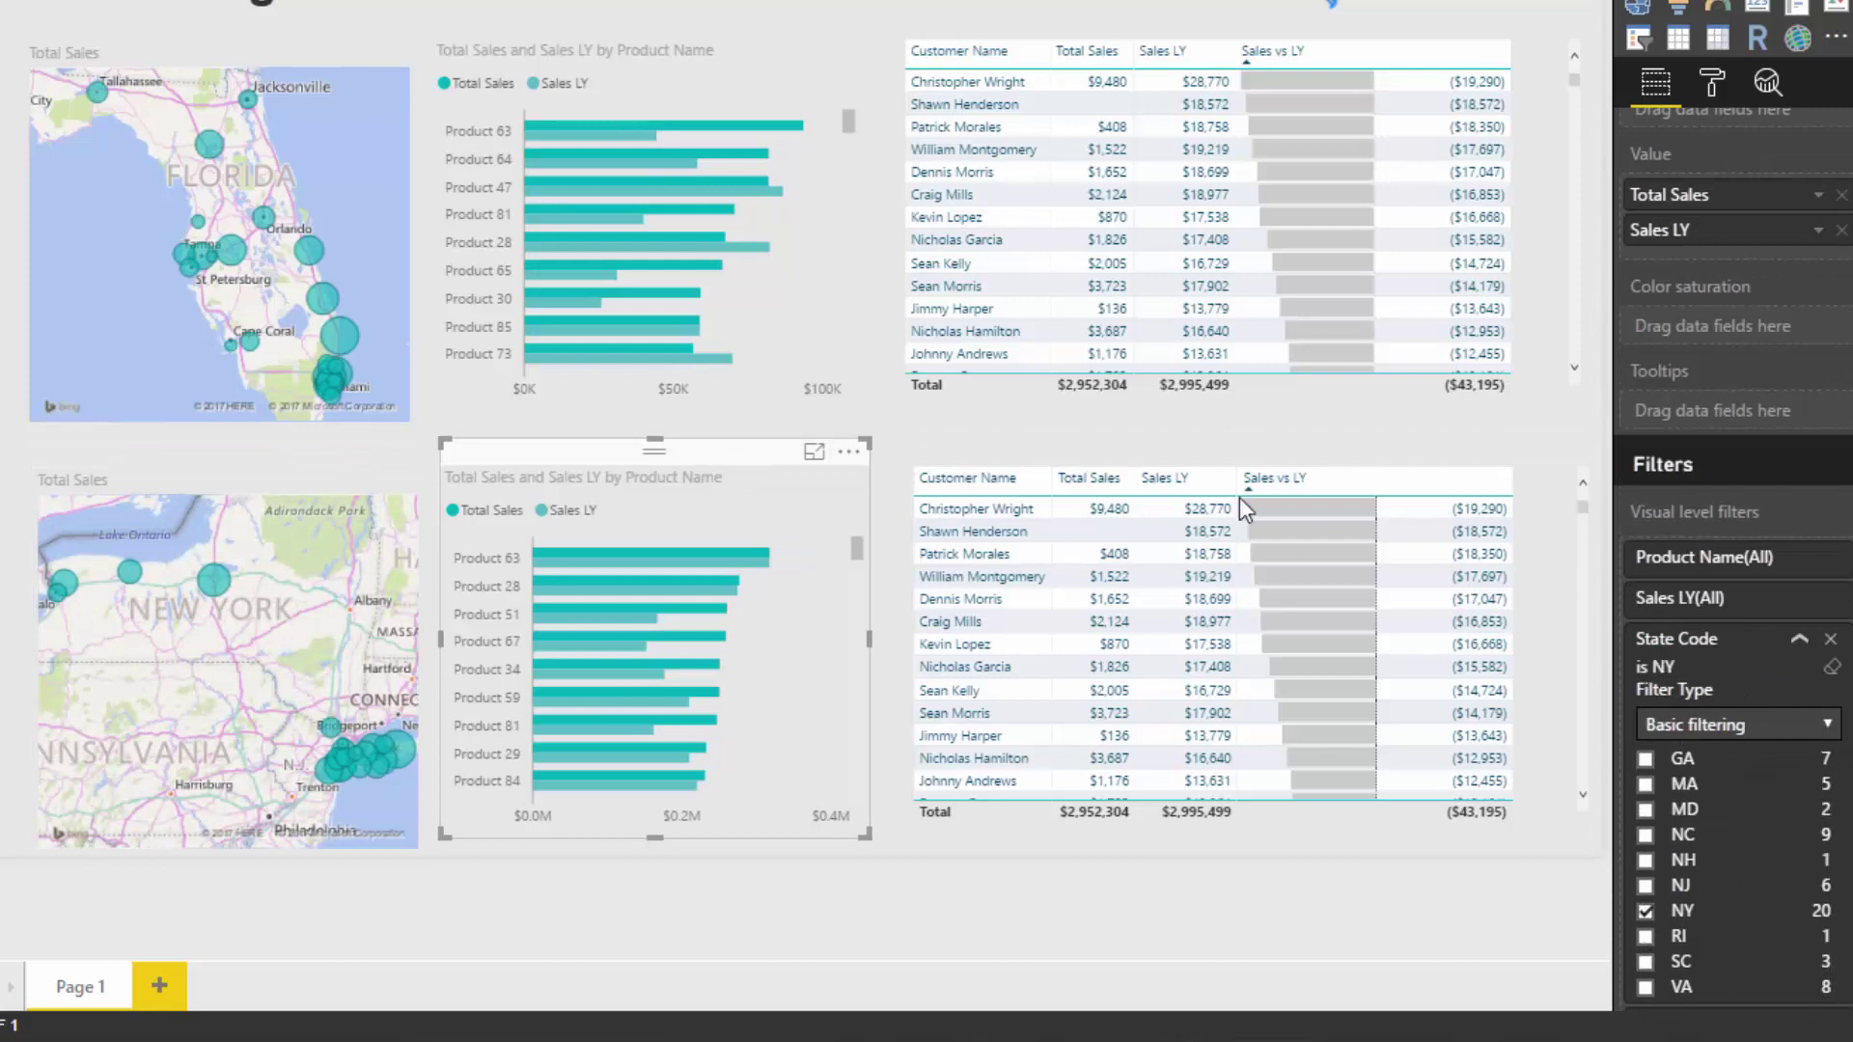
Step: Change the State Code filter on the copied customer table from FL to NY and look through its rows
left_click(1224, 447)
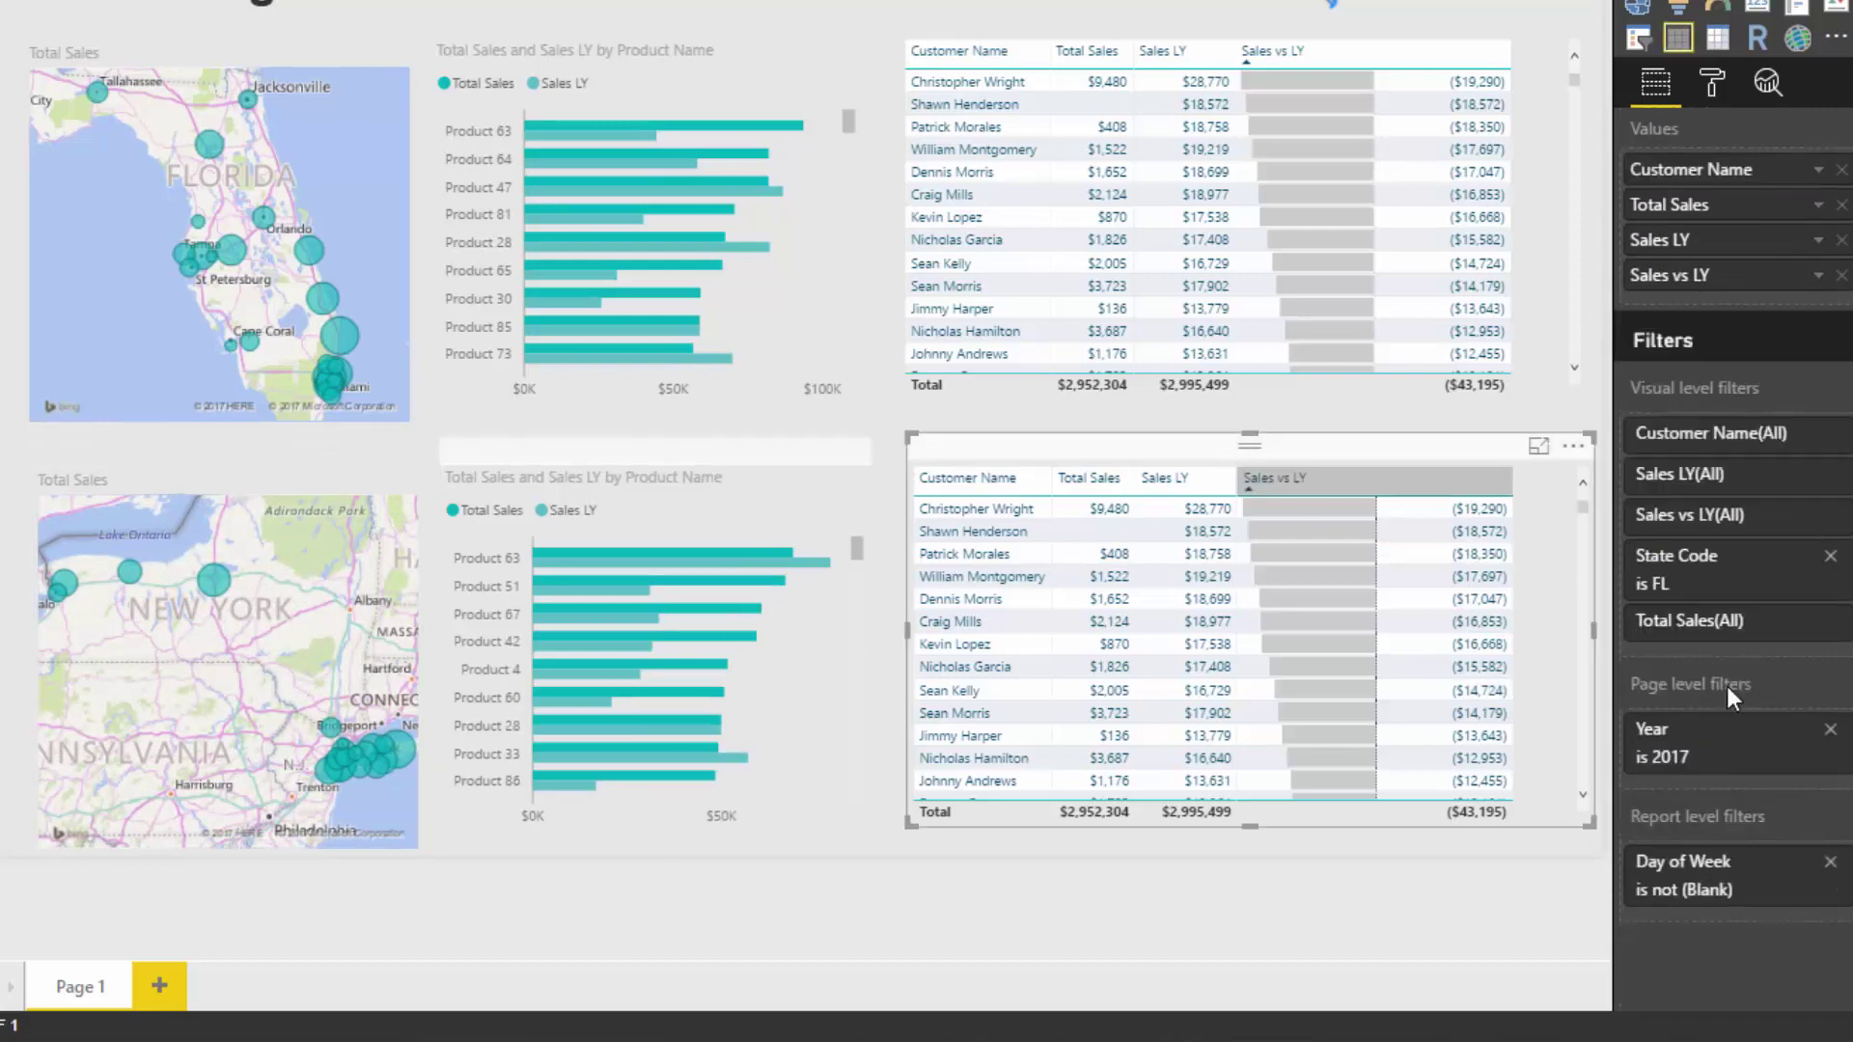
left_click(1795, 560)
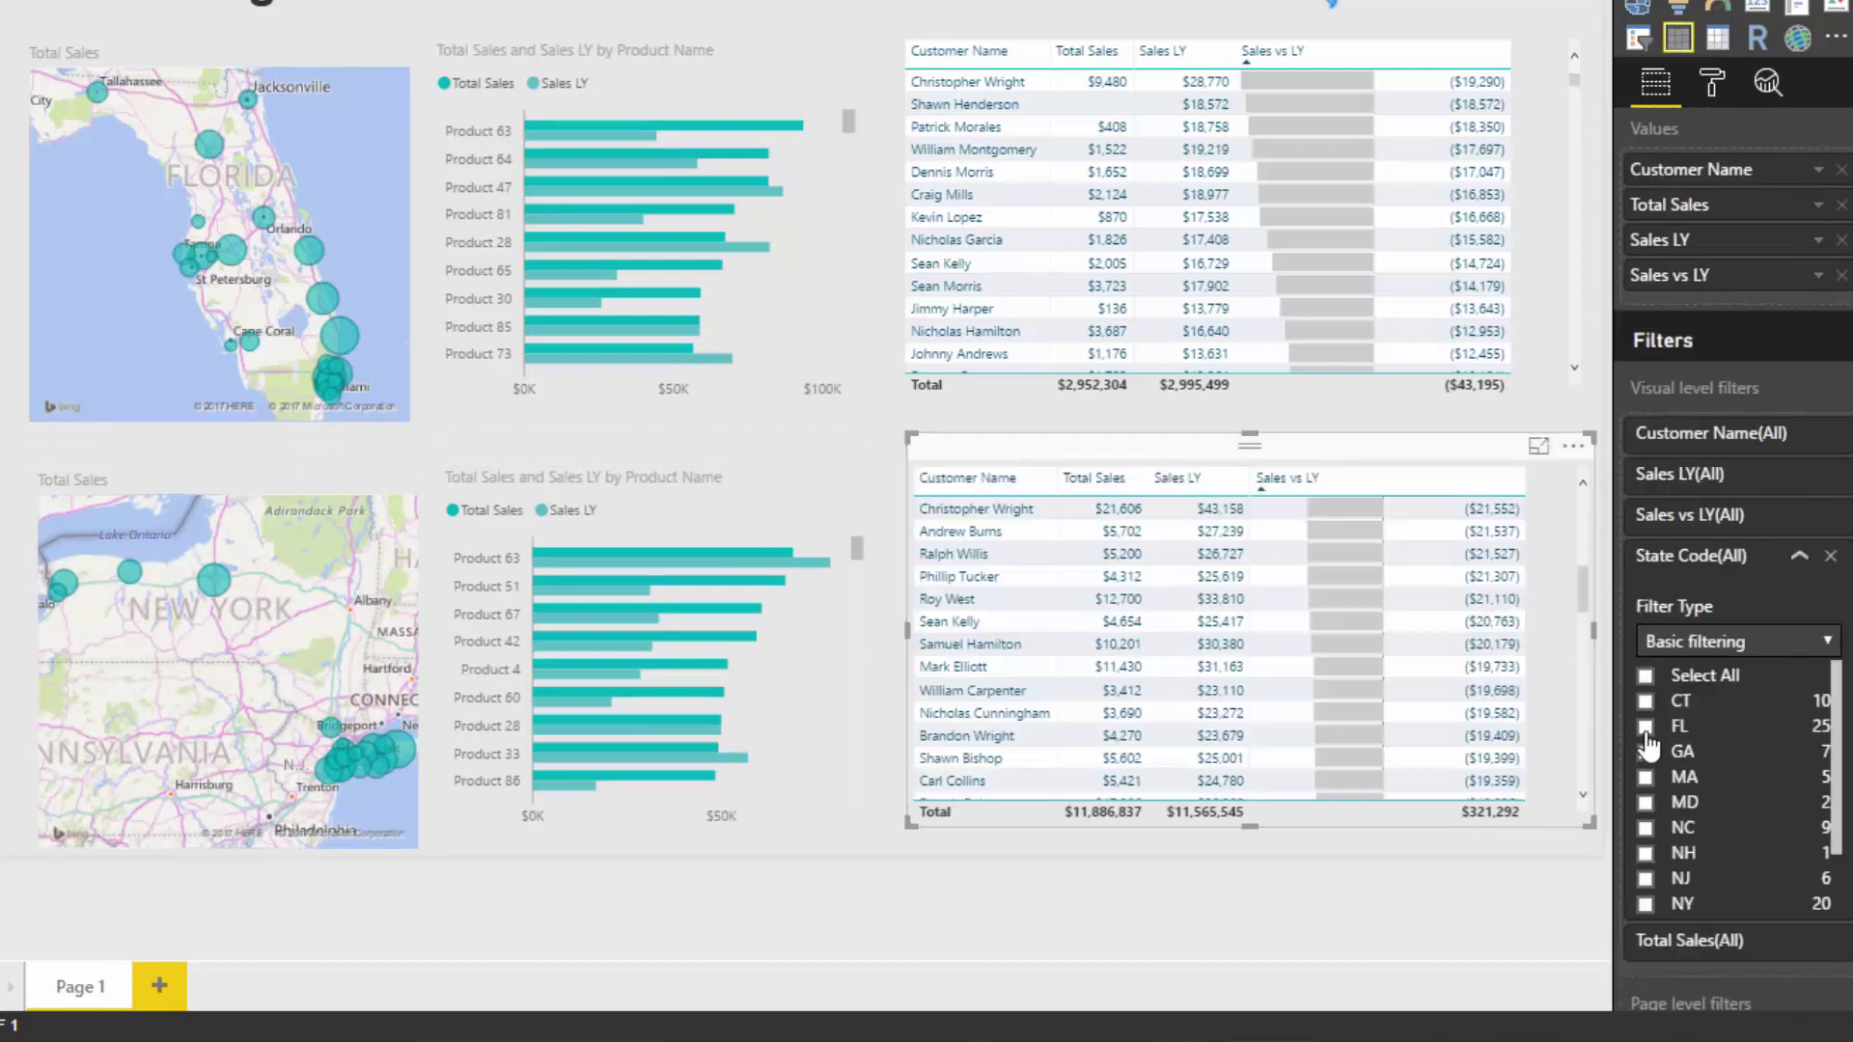
scroll(1652, 770, "down", 3)
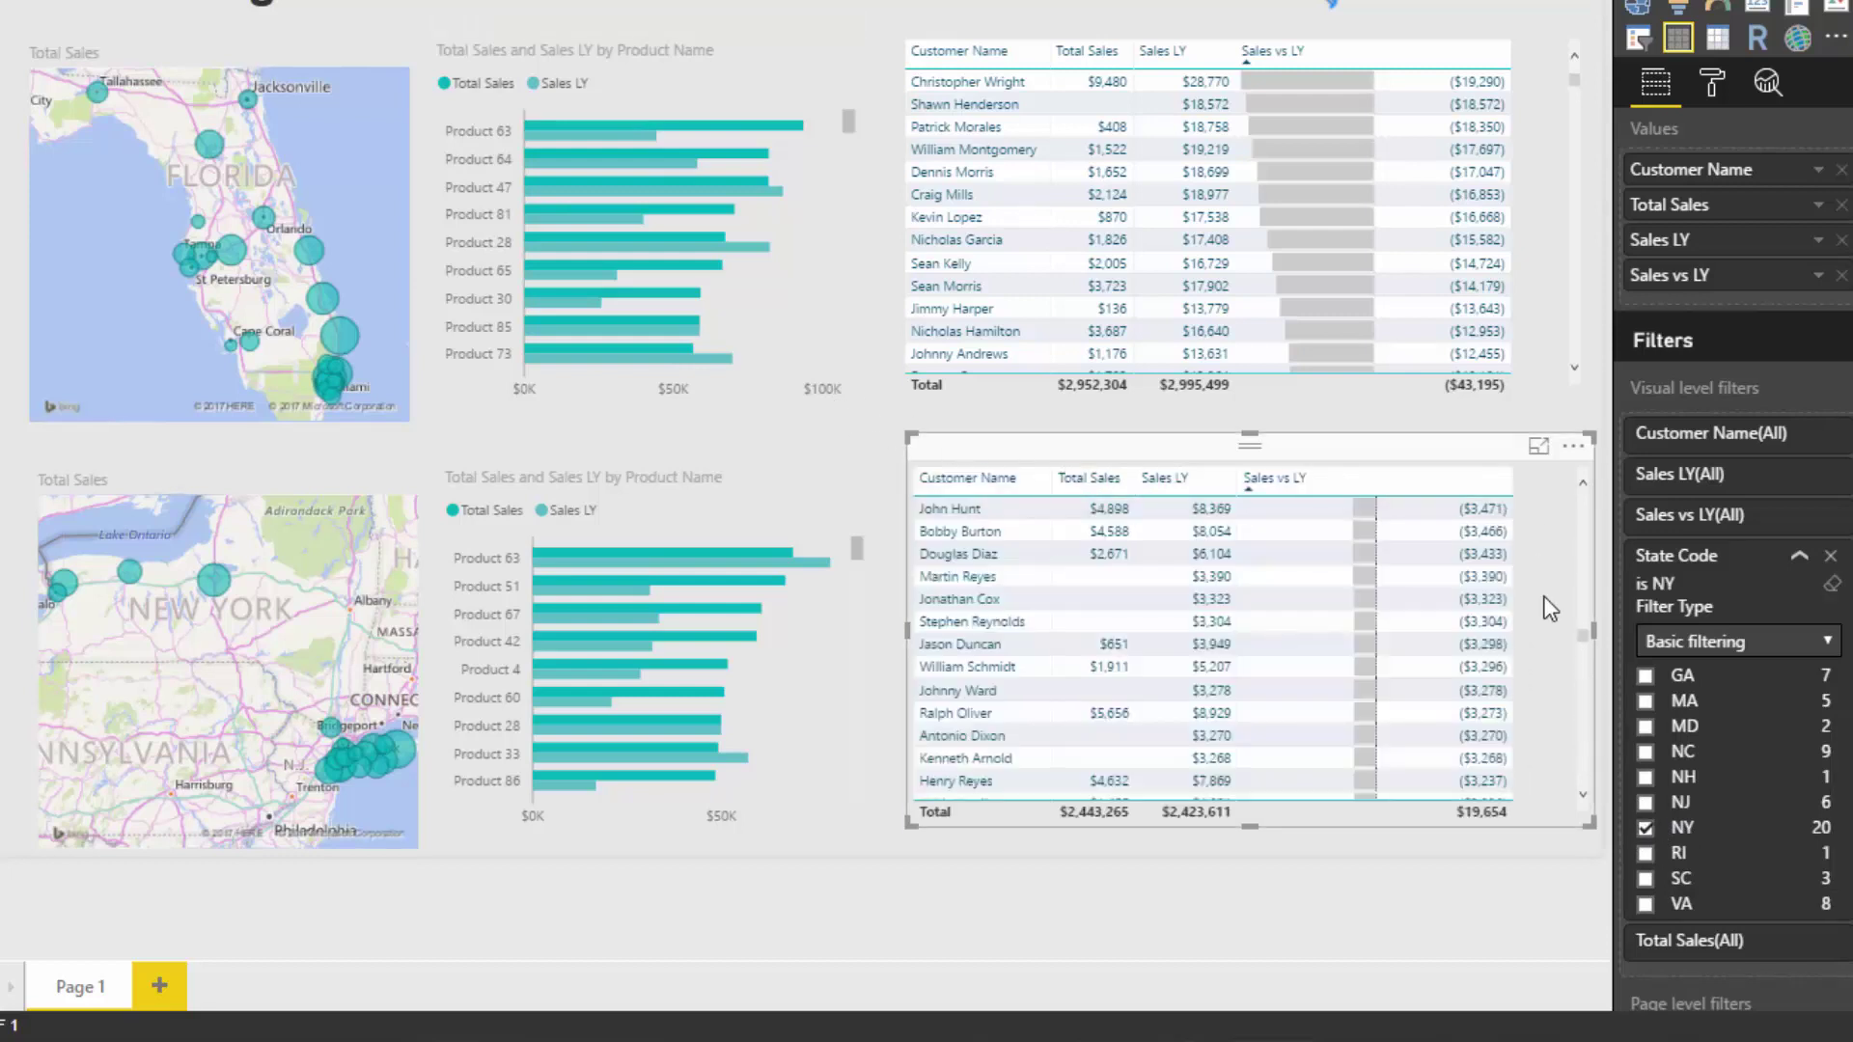
scroll(1549, 608, "up", 10)
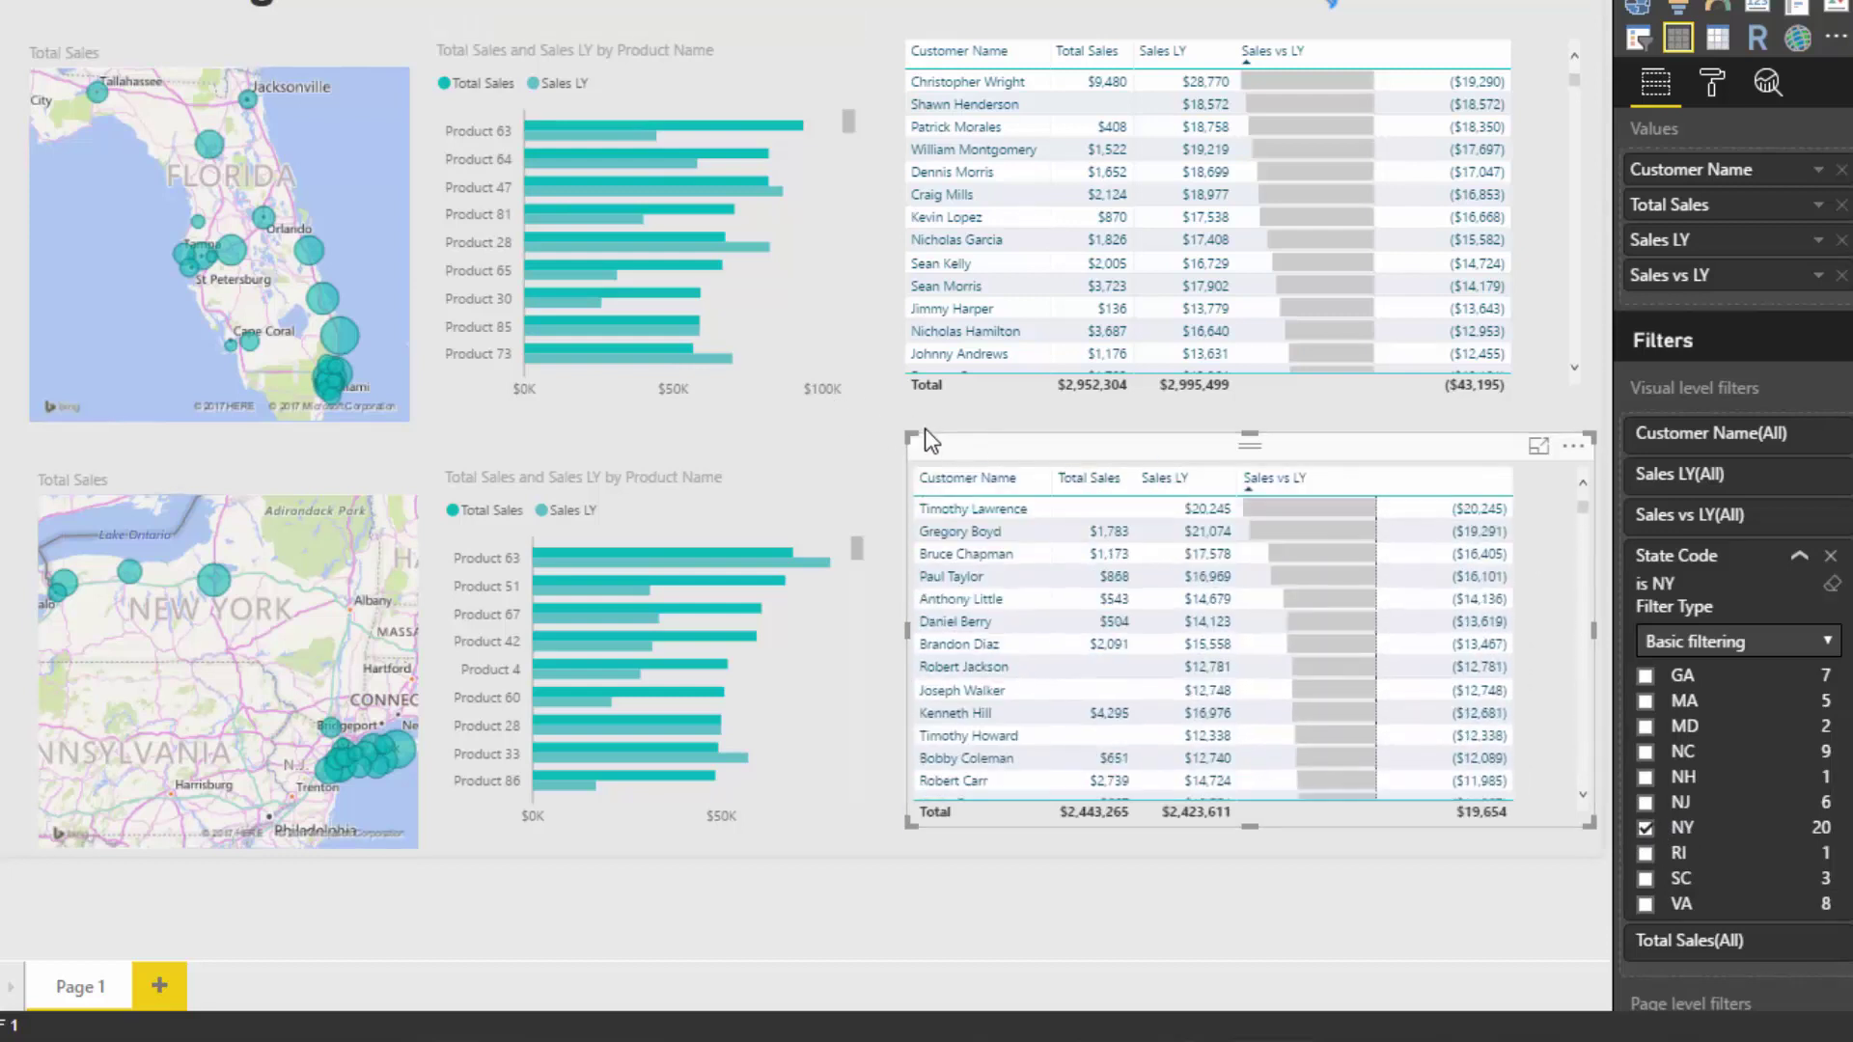
Step: Fine-tune the size and position of the New York customer table, bar chart and map to line them up as a row
left_click_drag(929, 446, 924, 438)
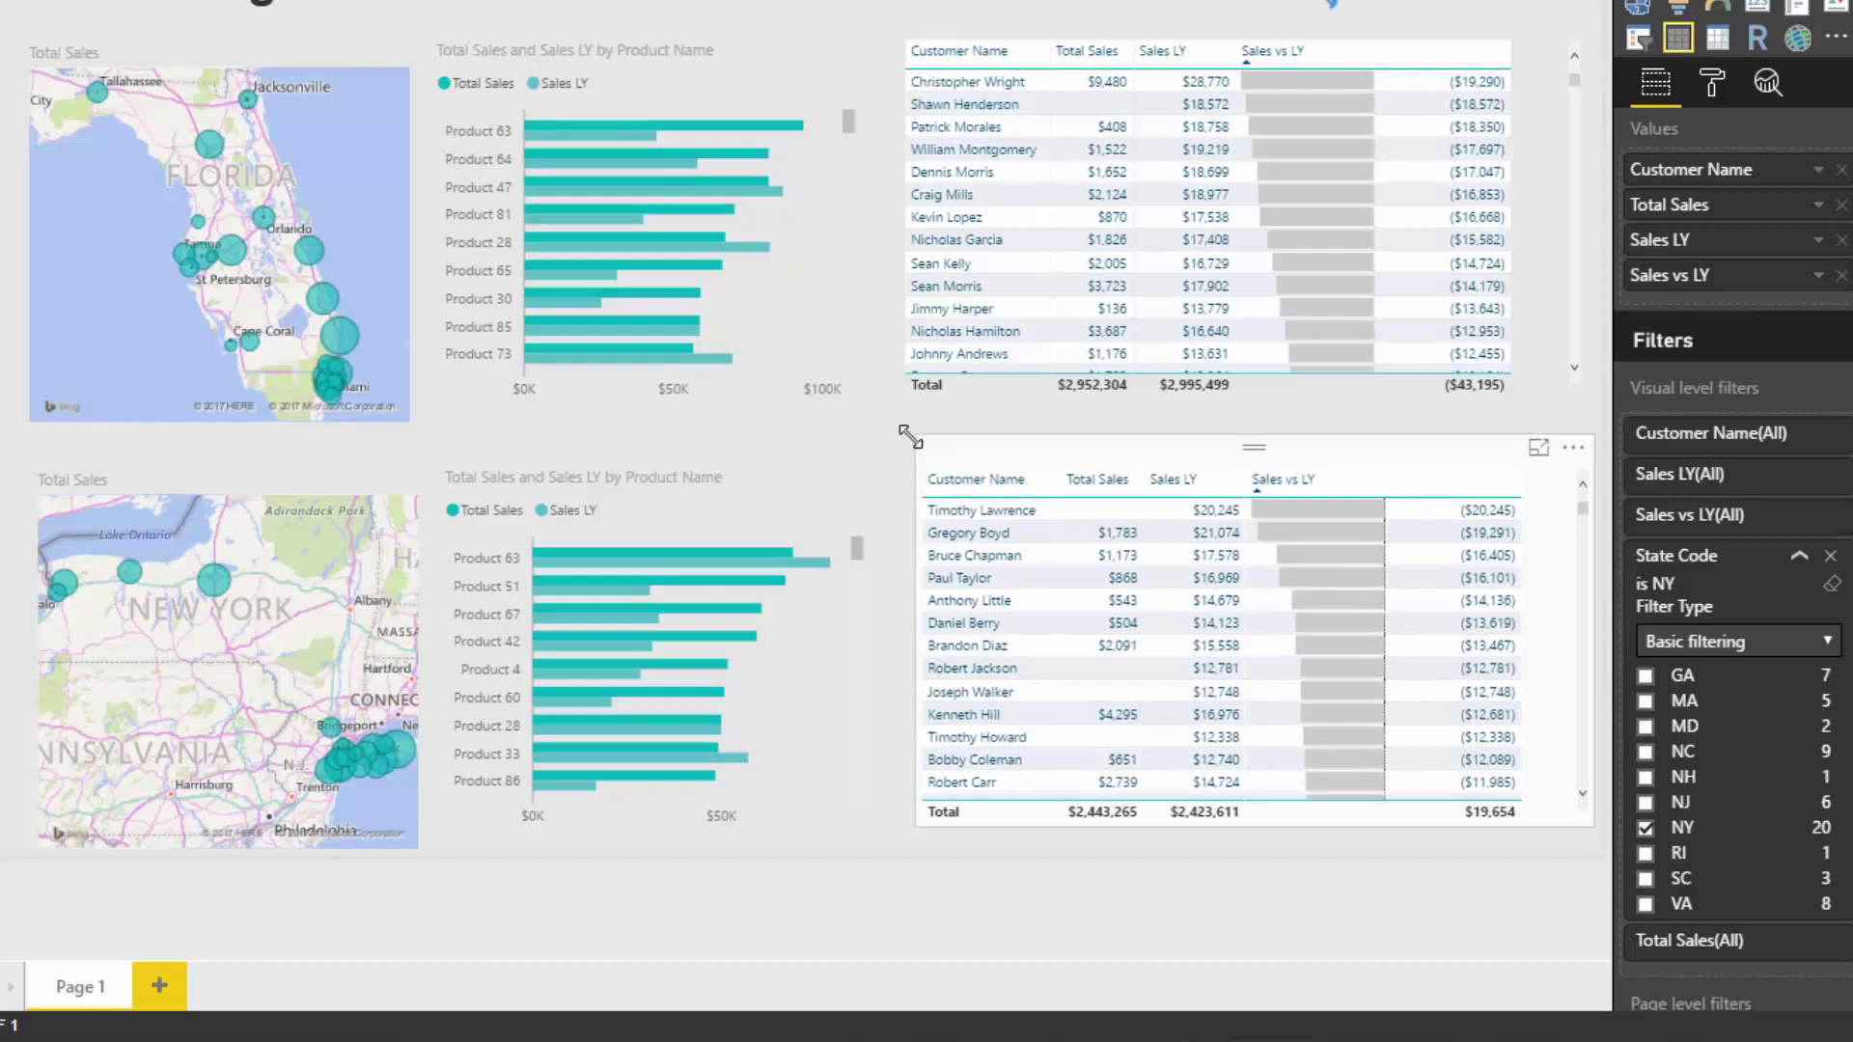
left_click(706, 466)
left_click(299, 461)
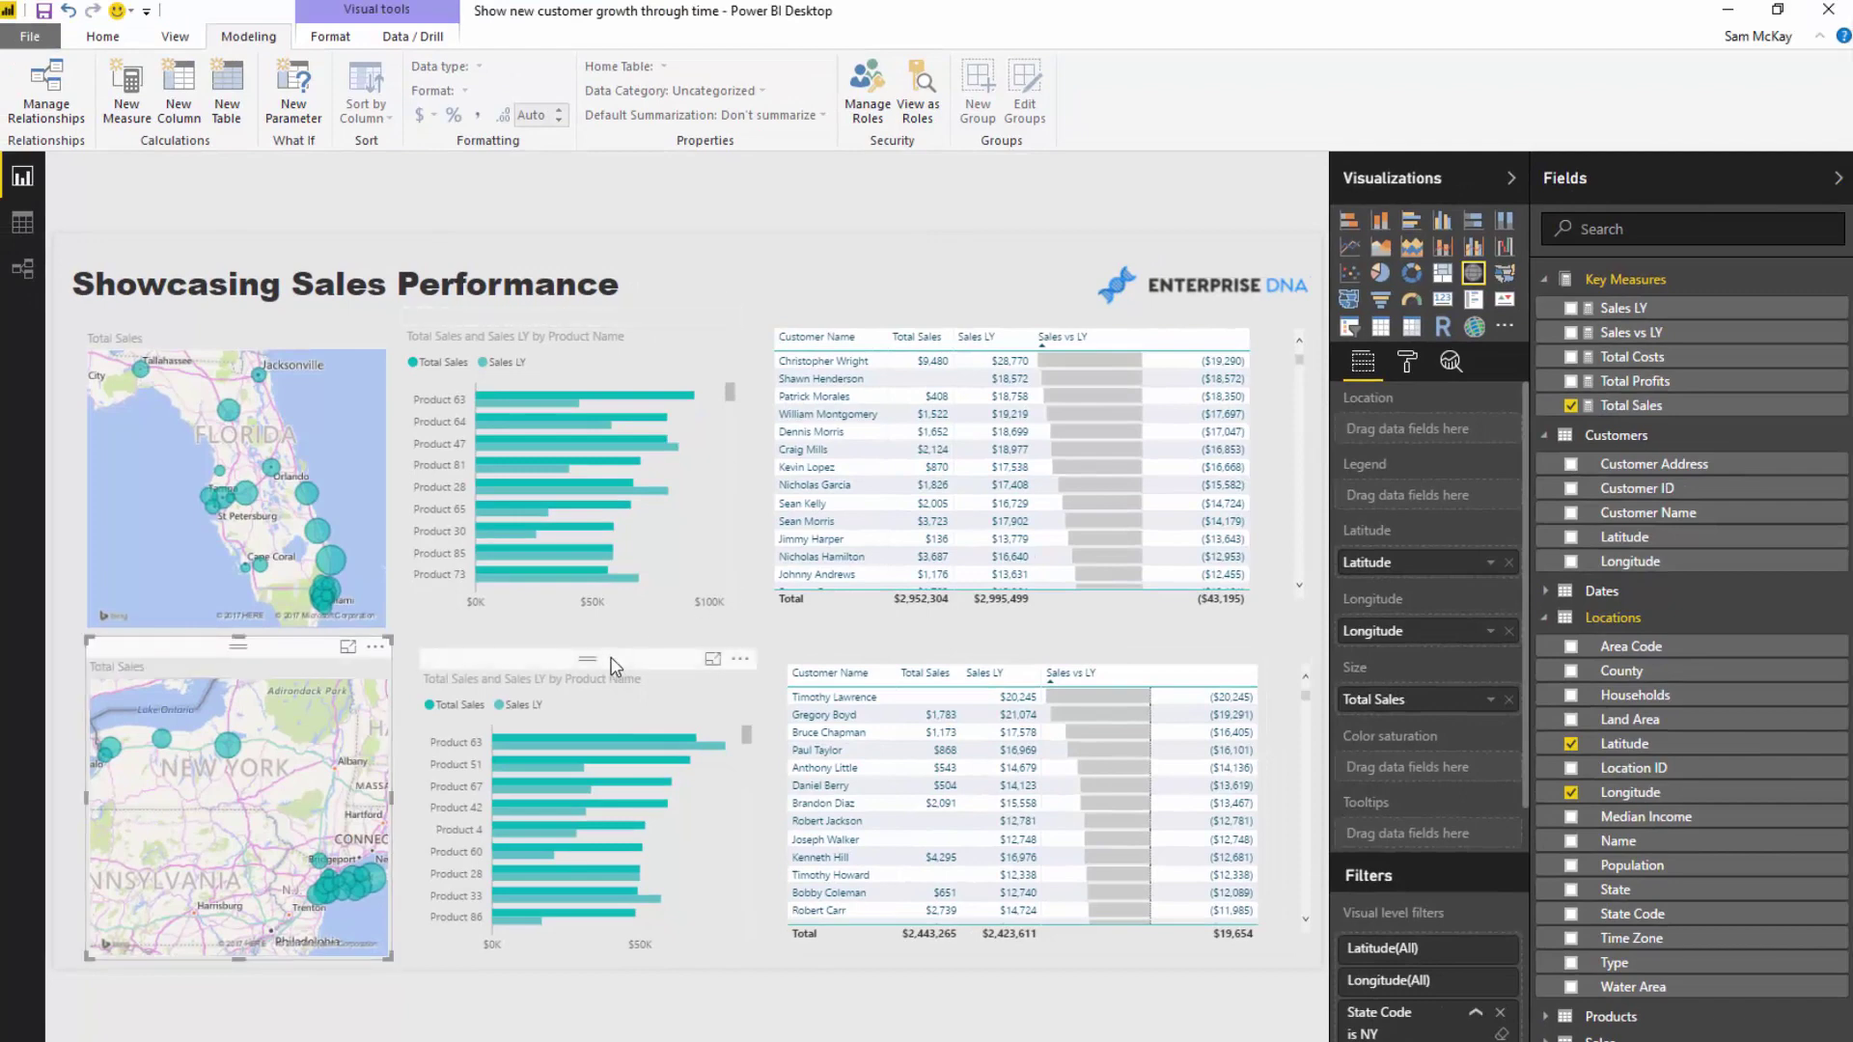
left_click(618, 664)
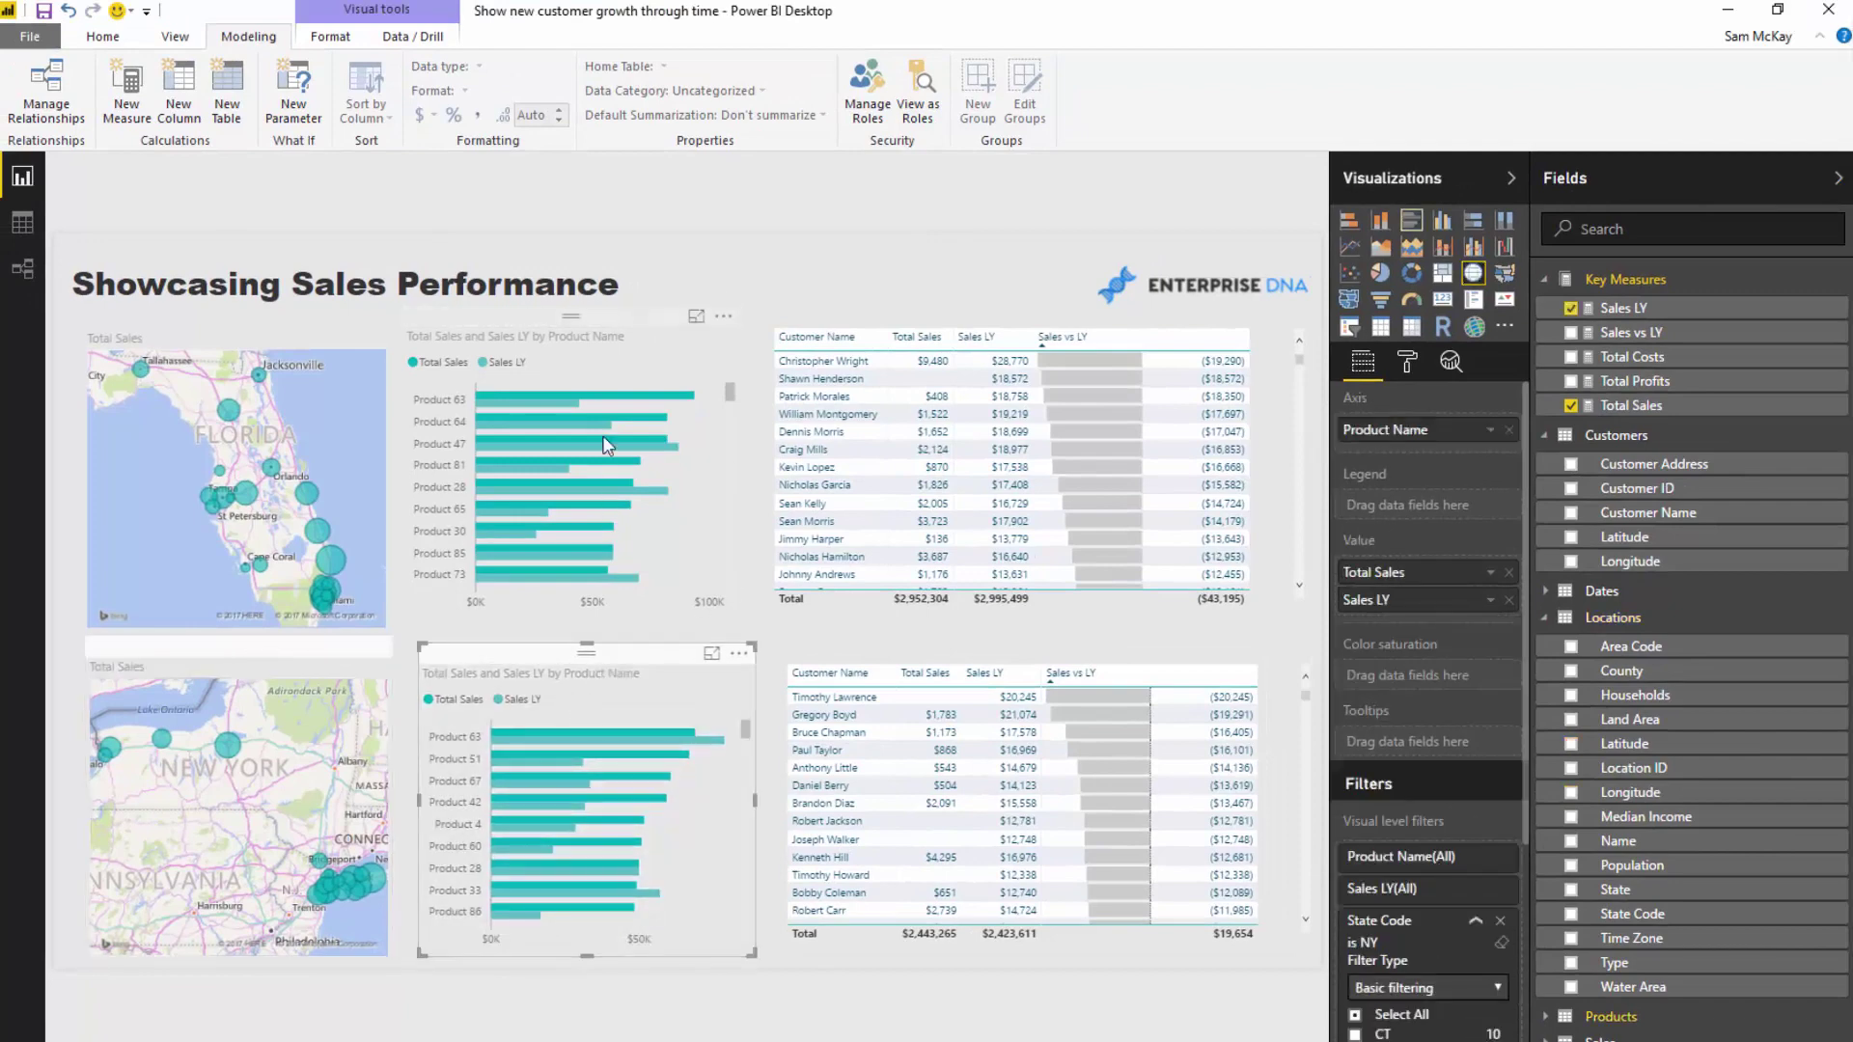
Step: Cross-filter the page by the Product 63 bar in the Florida chart and collapse that chart's State Code filter
left_click(837, 288)
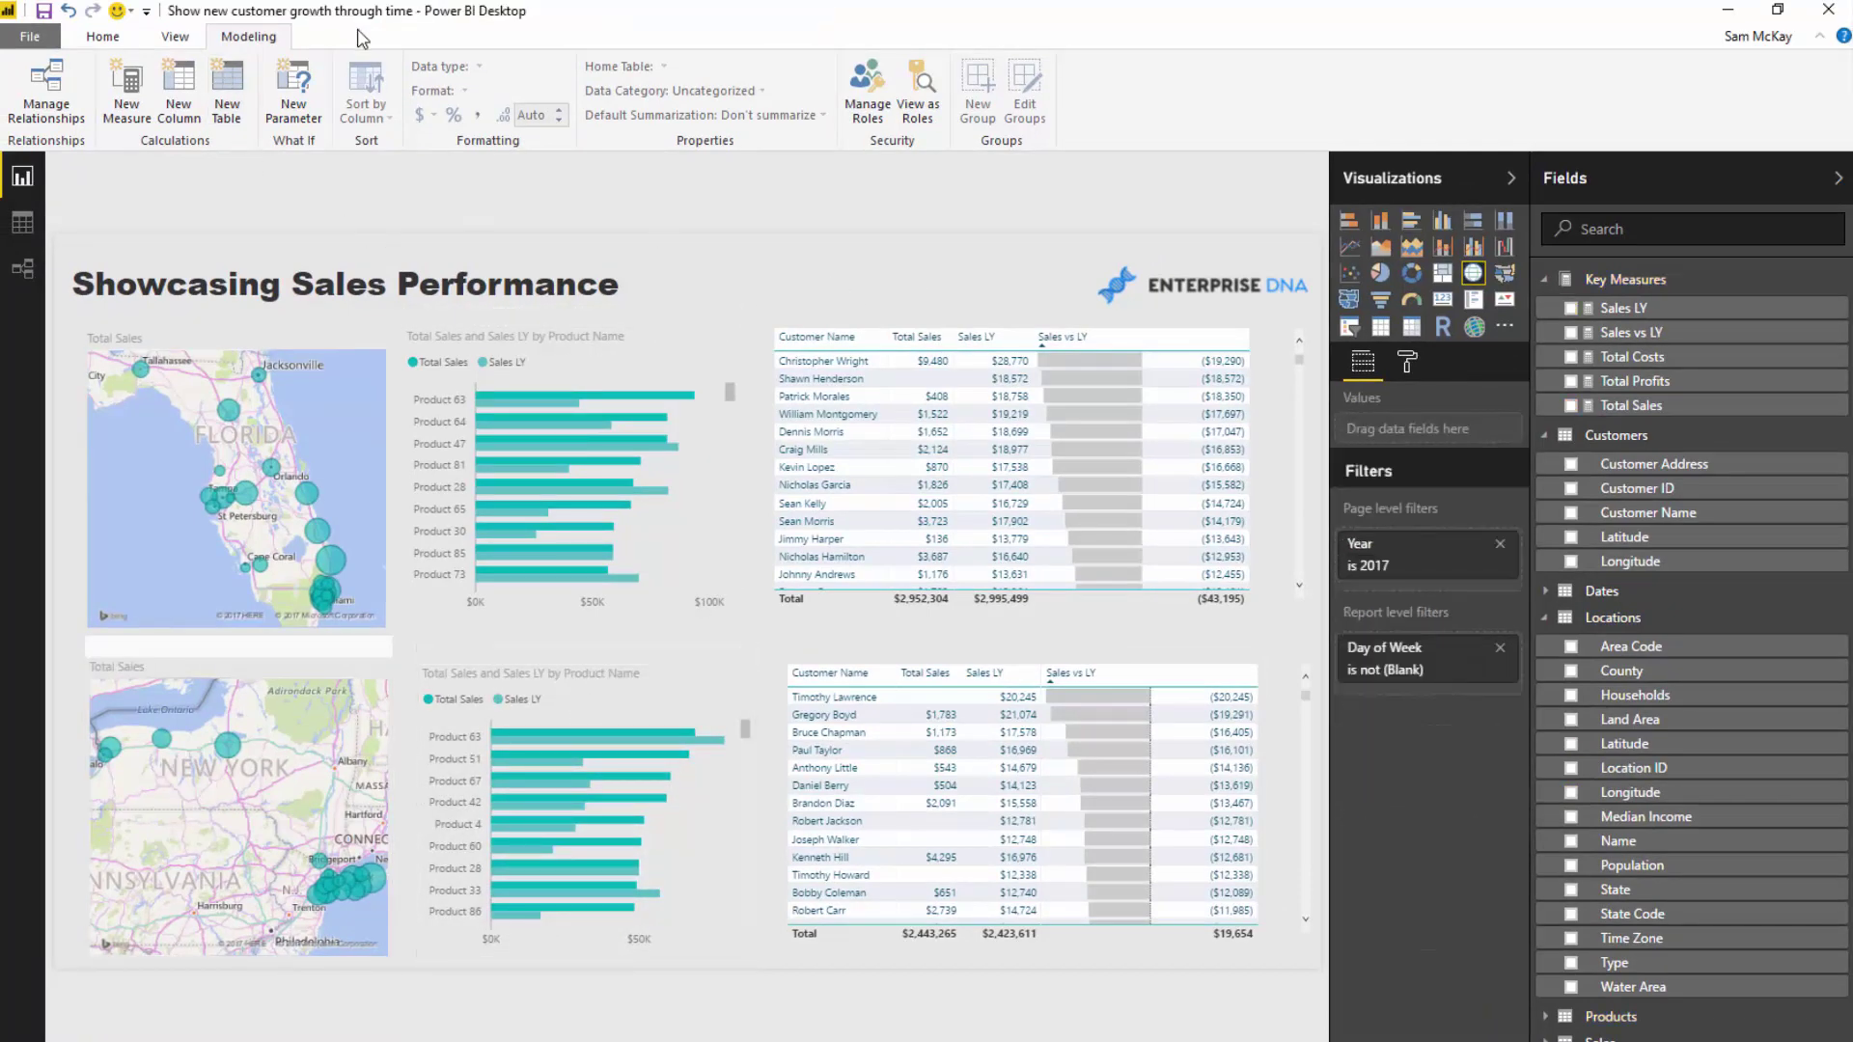
left_click(214, 336)
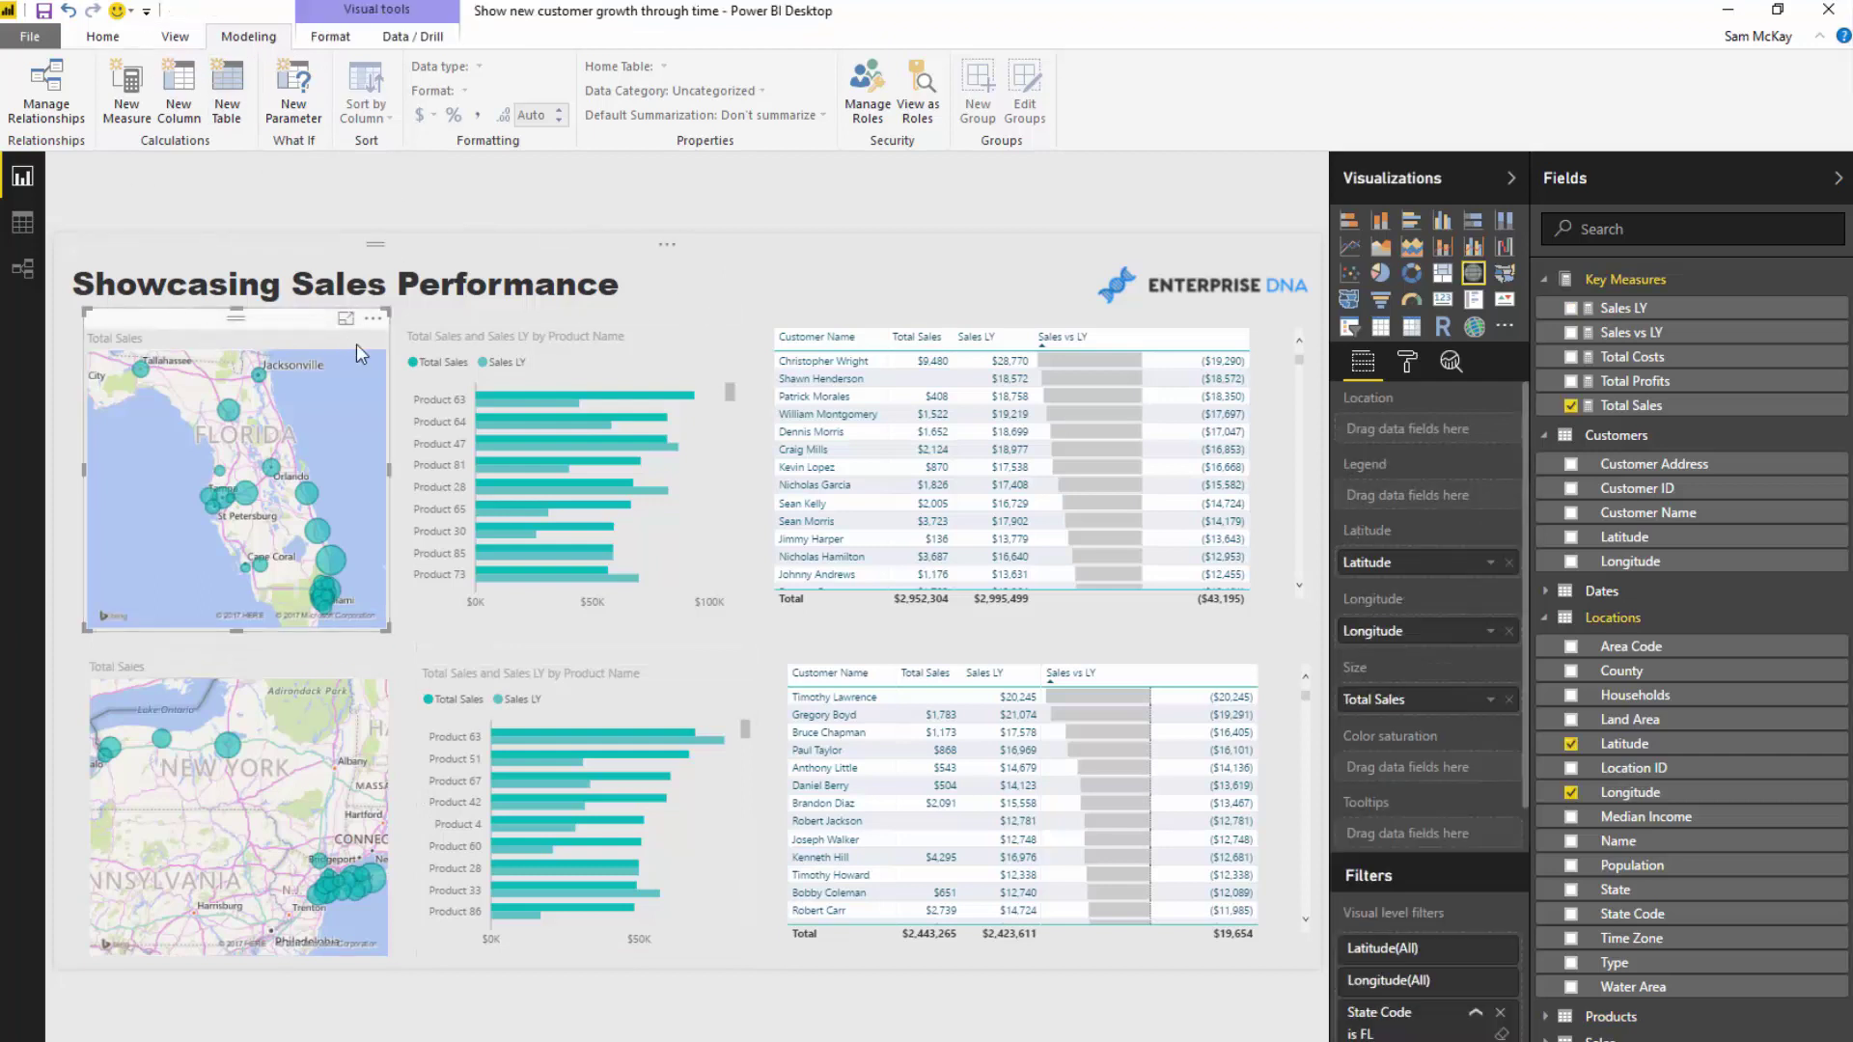
left_click(552, 401)
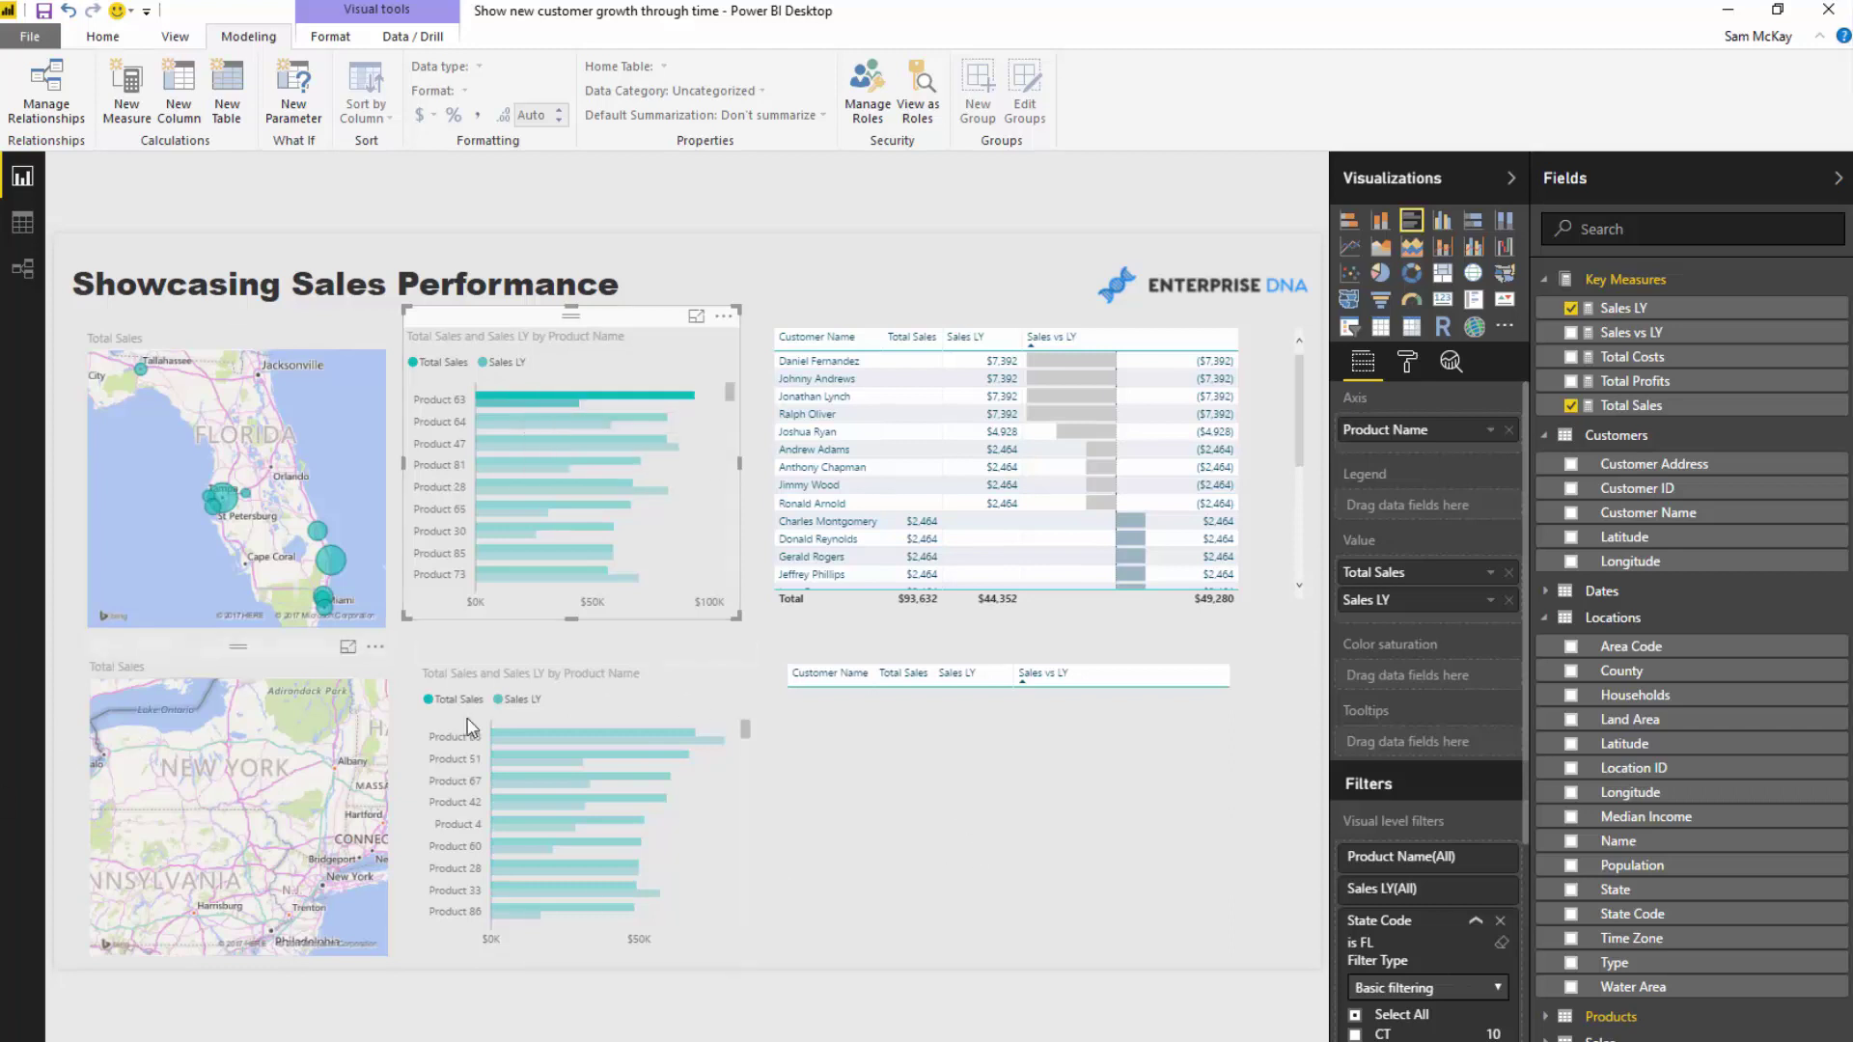
left_click(1471, 919)
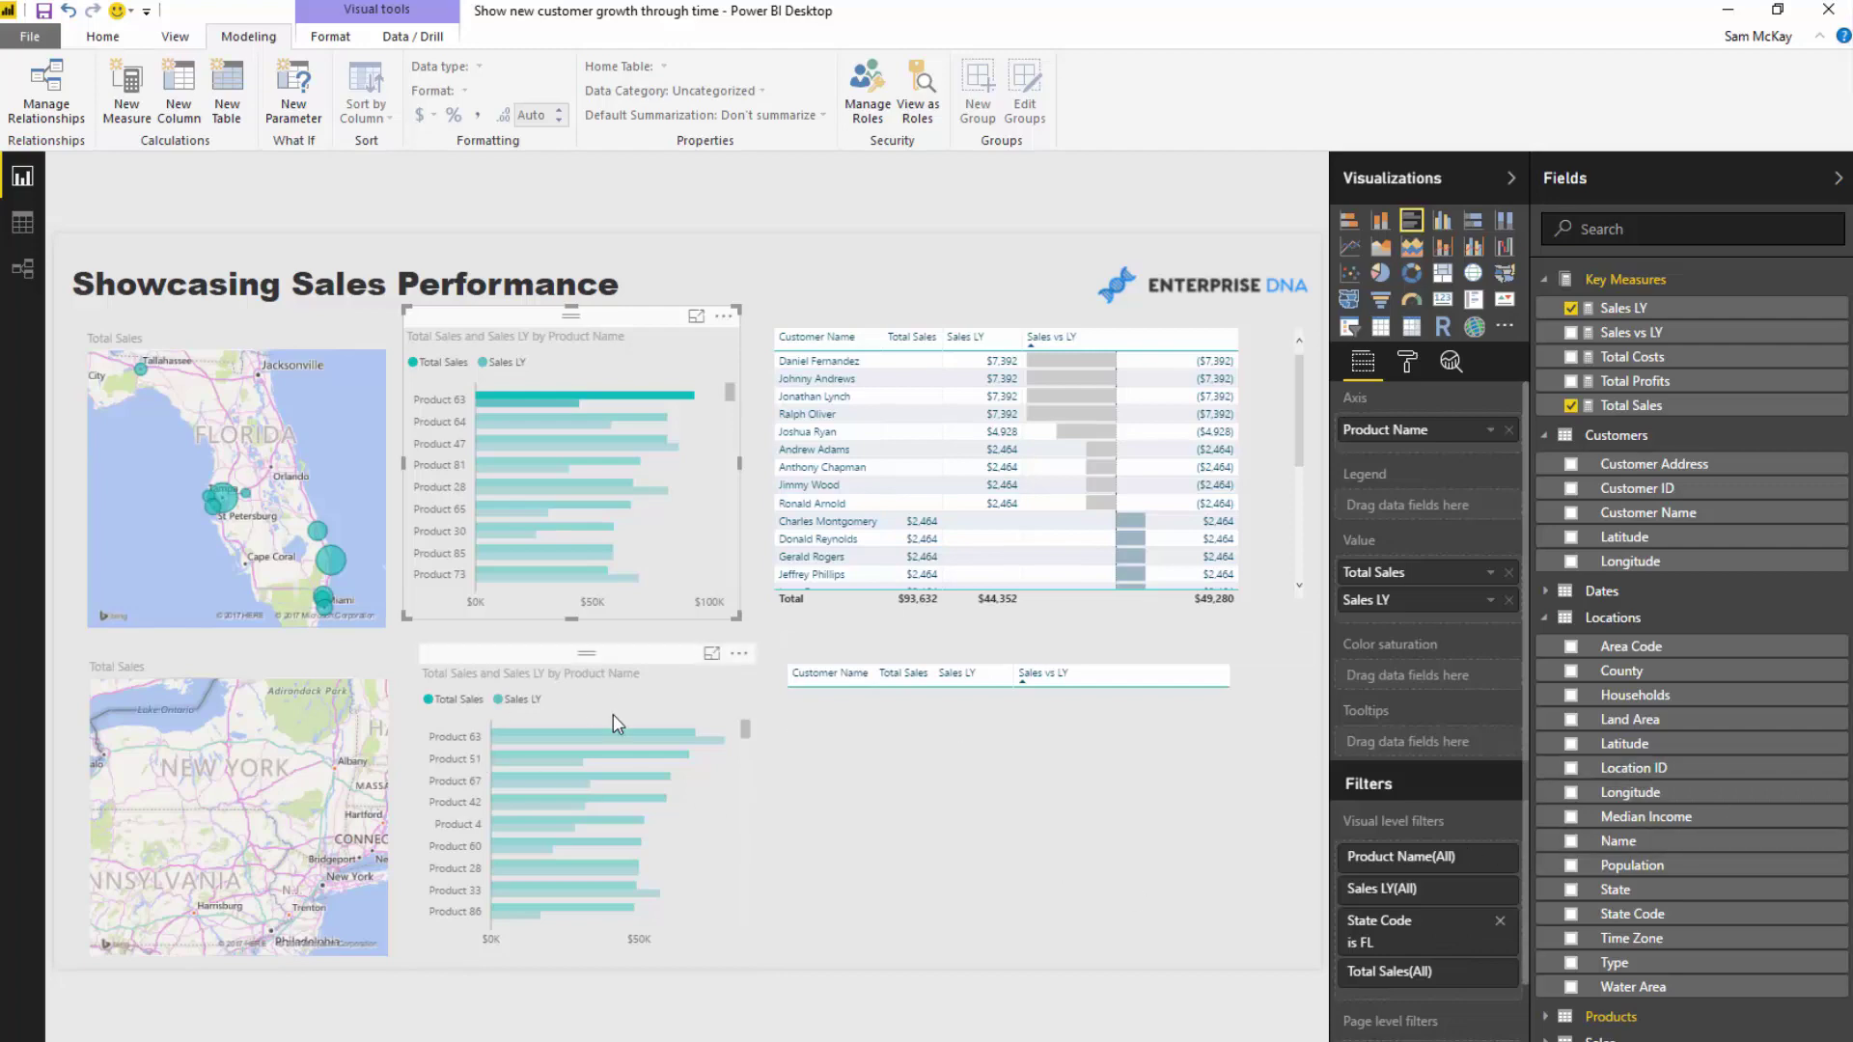
Step: Turn on Edit interactions and stop the Florida map from affecting the New York map, bar chart and customer table
left_click(369, 482)
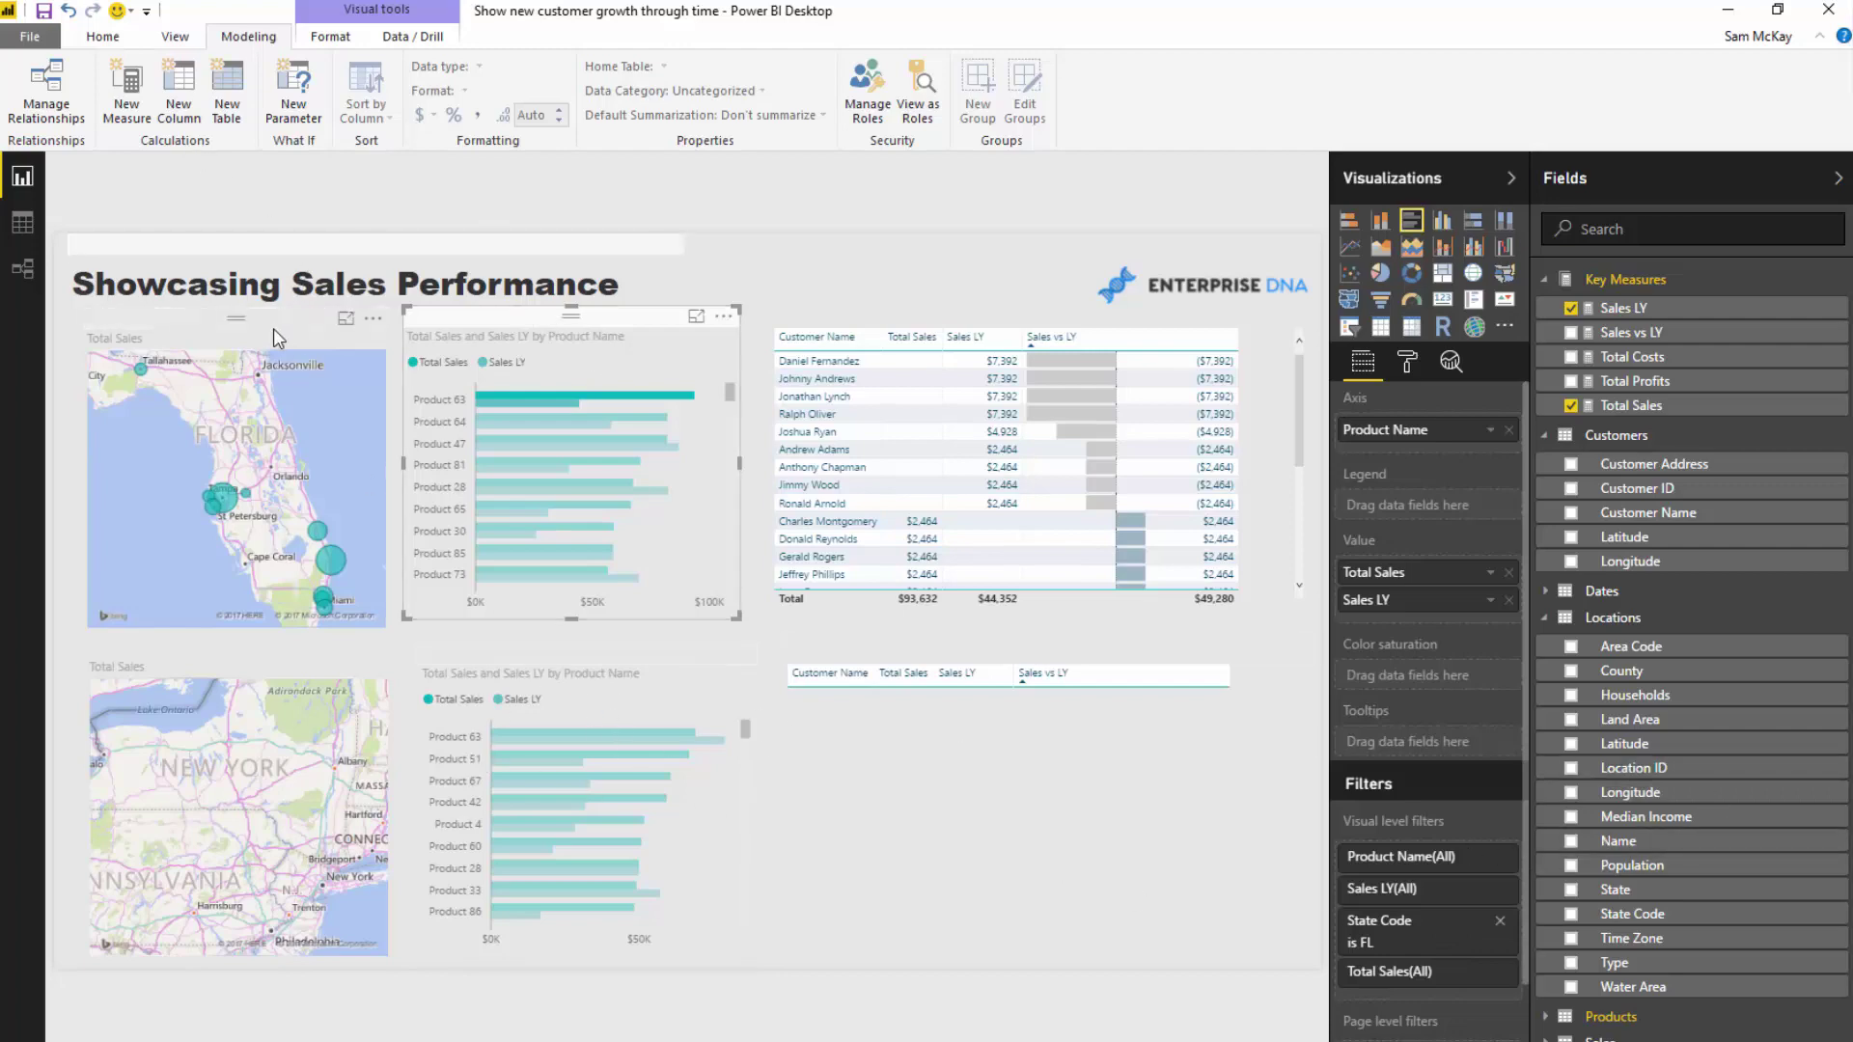
left_click(330, 36)
left_click(40, 96)
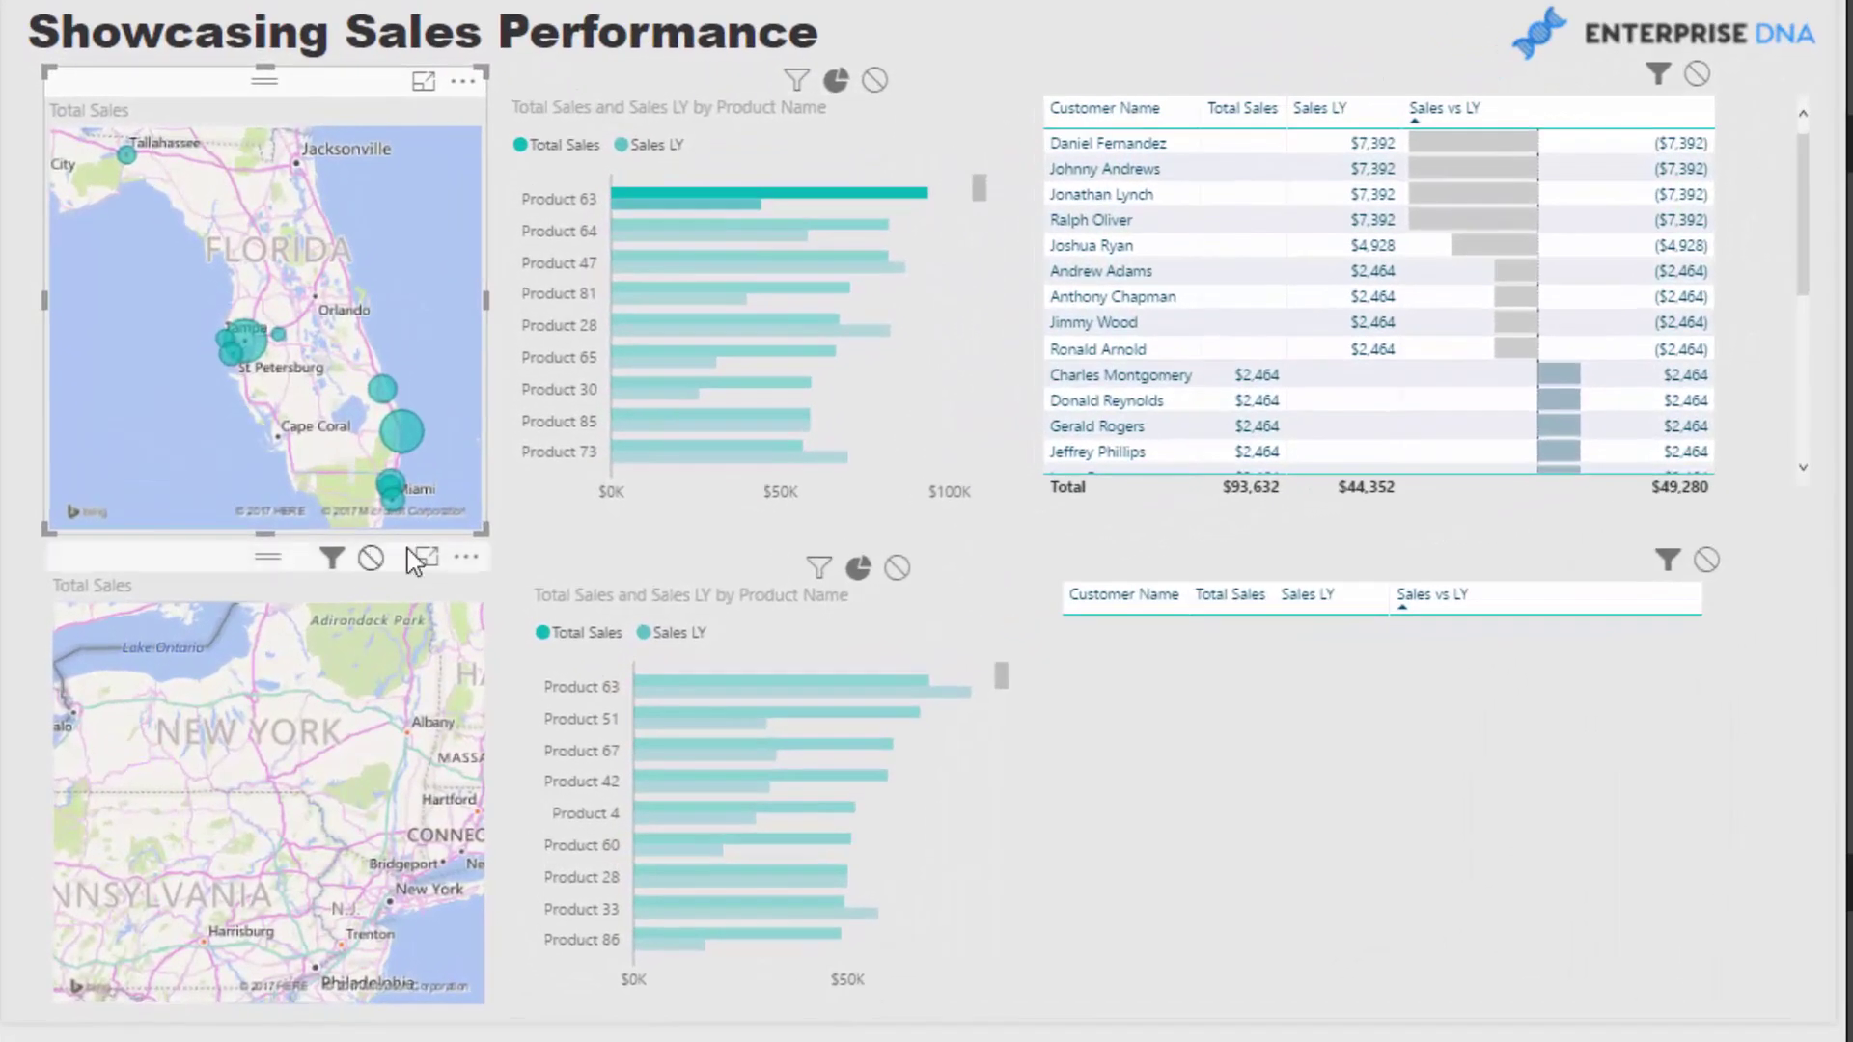
left_click(347, 592)
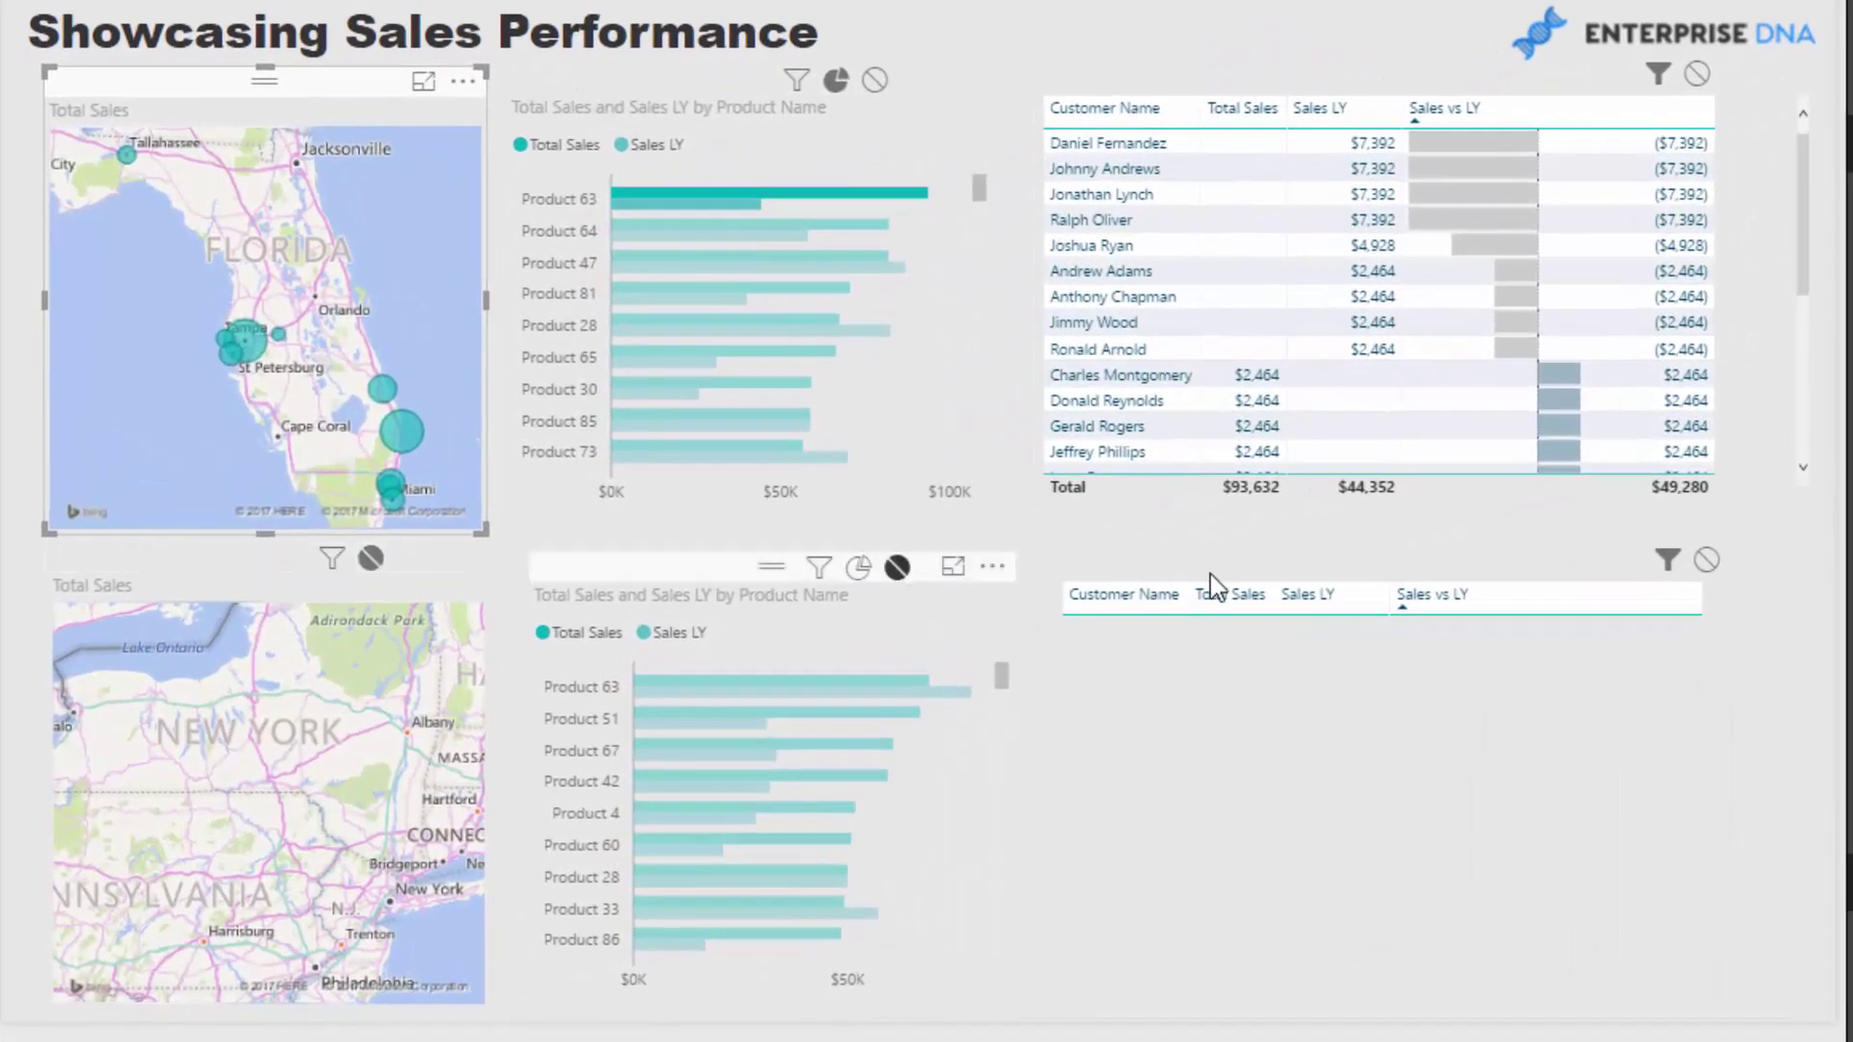
Step: Set the interactions of the Florida bar chart and customer table to None for all three New York visuals
left_click(639, 136)
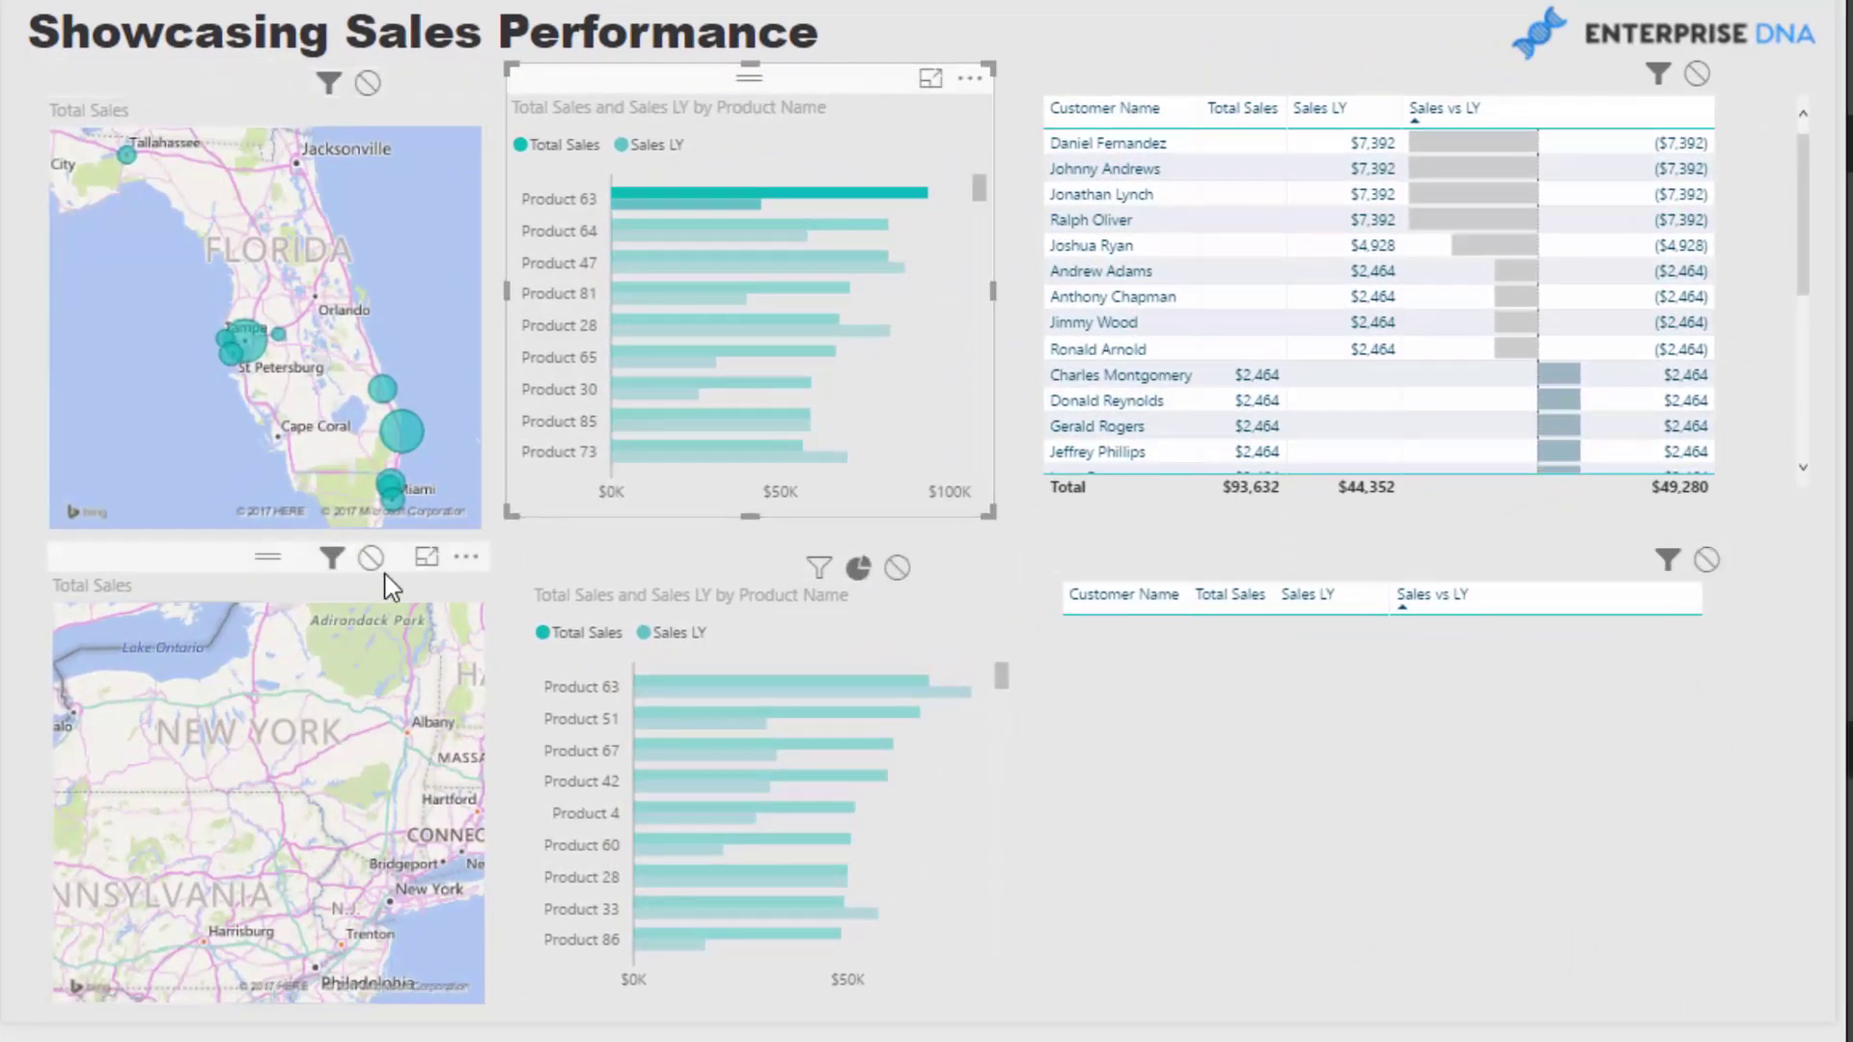
left_click(371, 558)
left_click(897, 568)
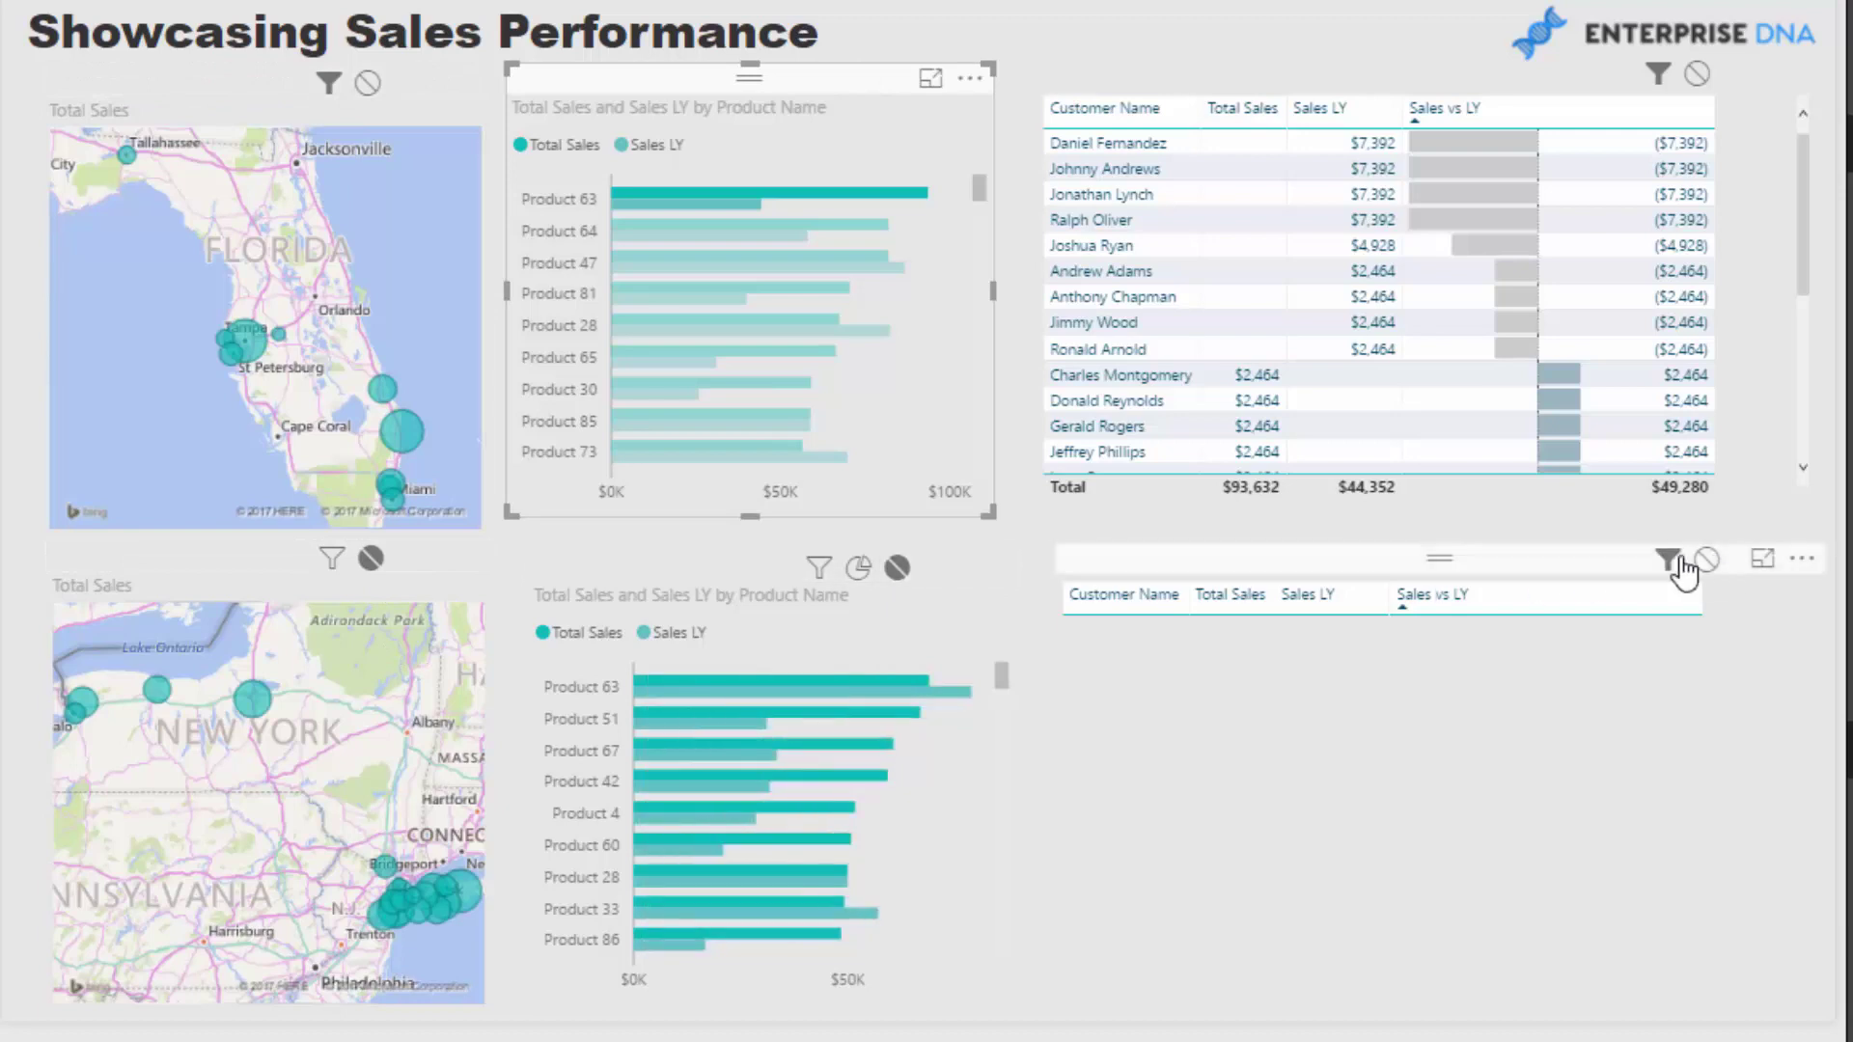
left_click(1442, 79)
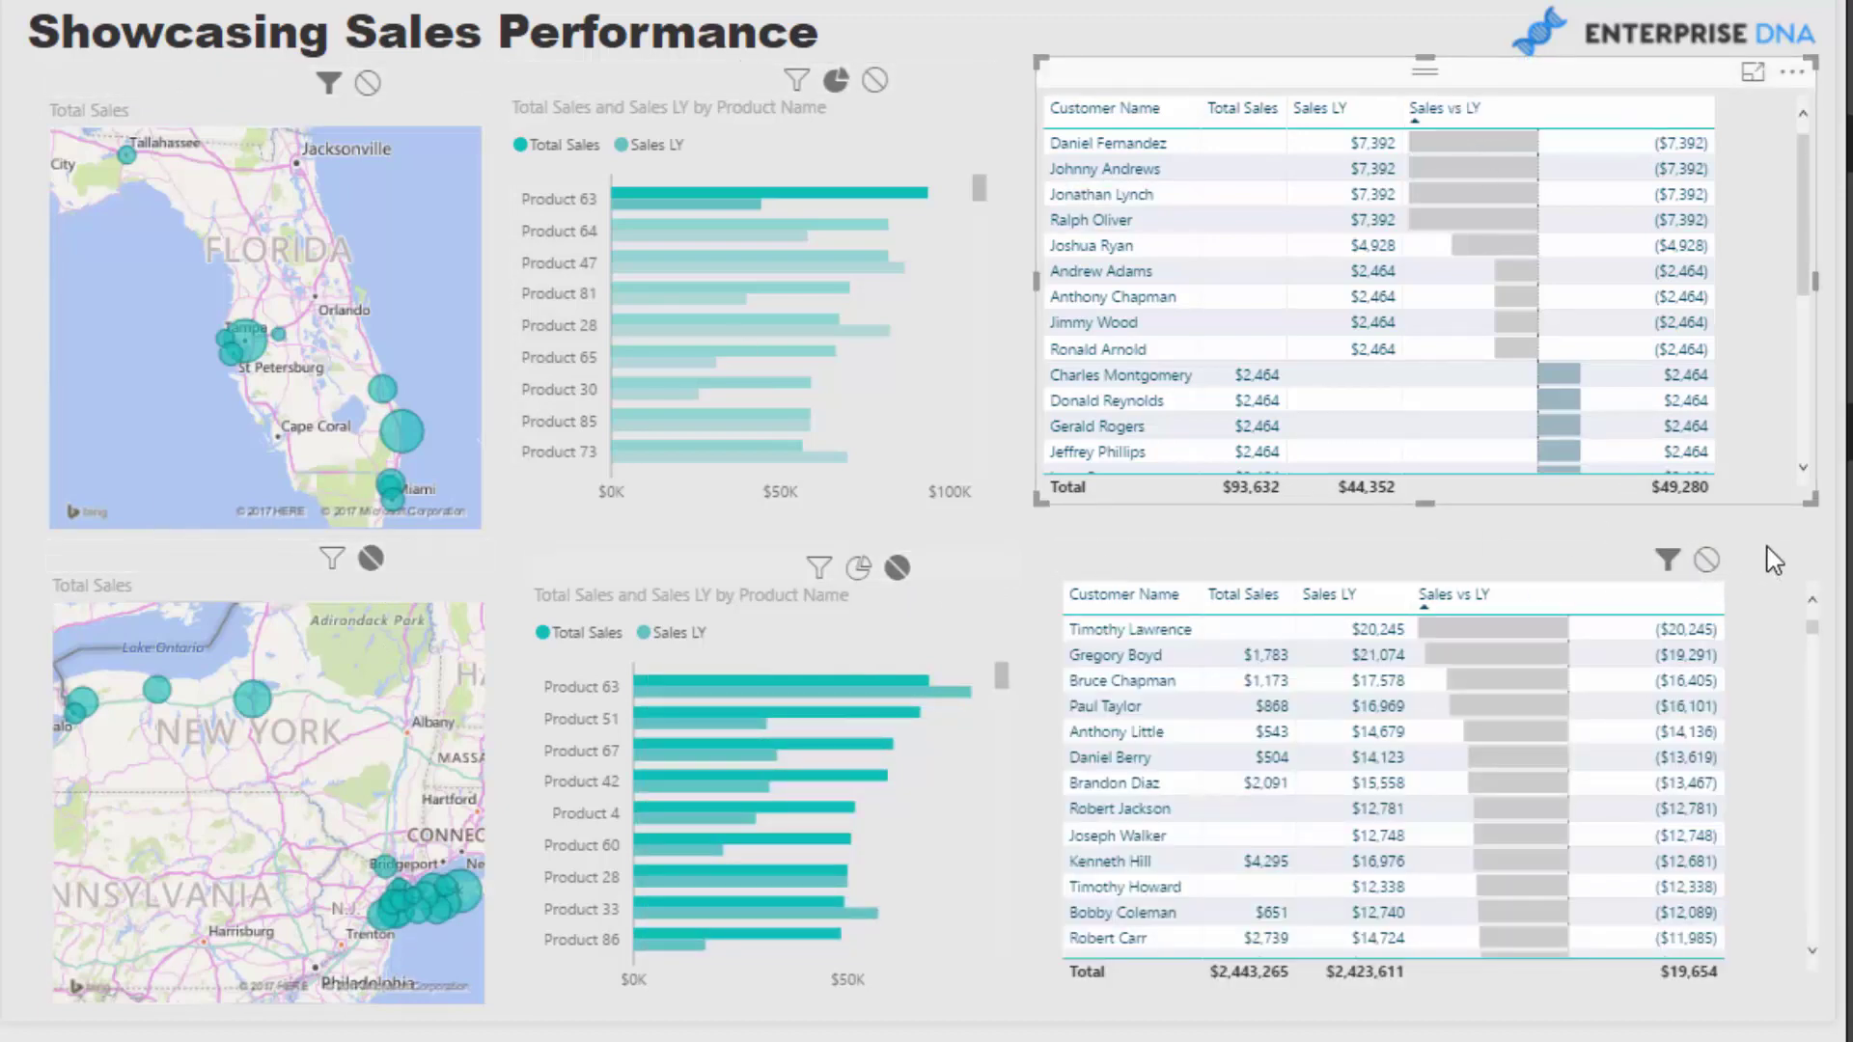
Step: Stop the New York customer table, bar chart and map from affecting the three Florida visuals, and leave interaction editing
left_click(1603, 586)
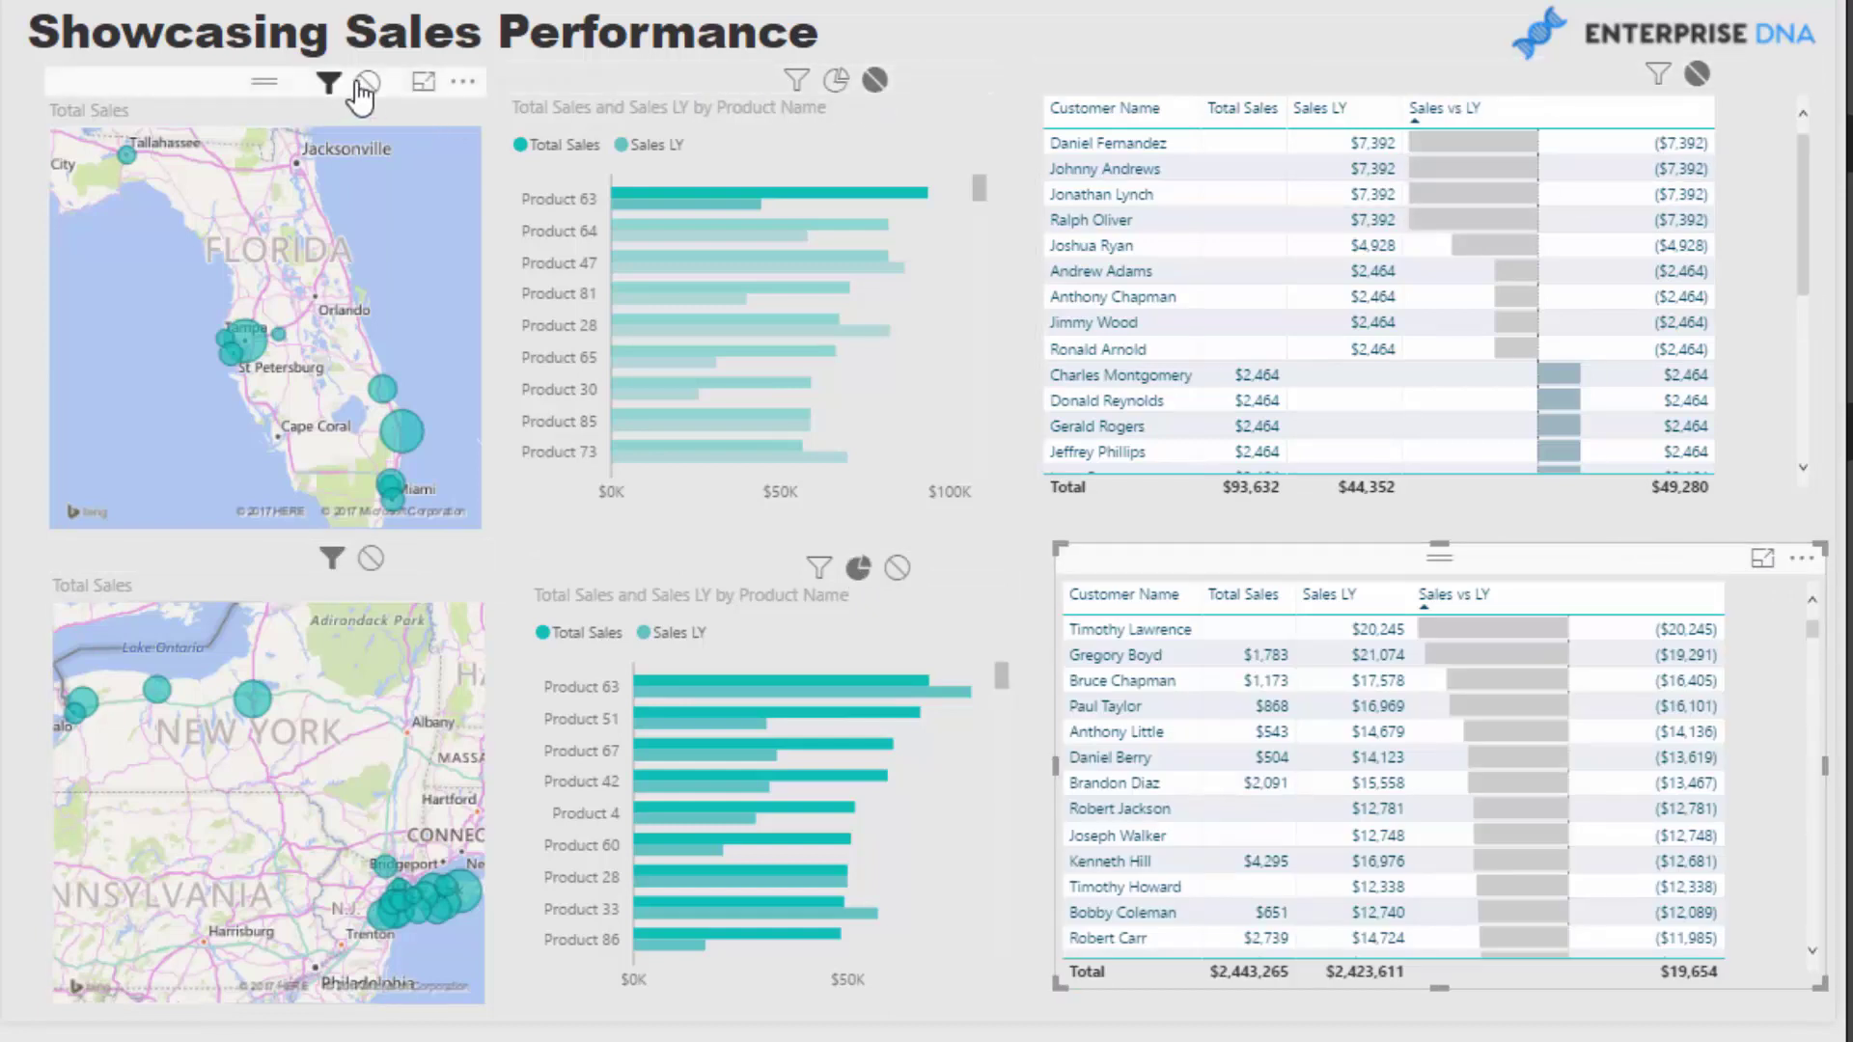
left_click(668, 577)
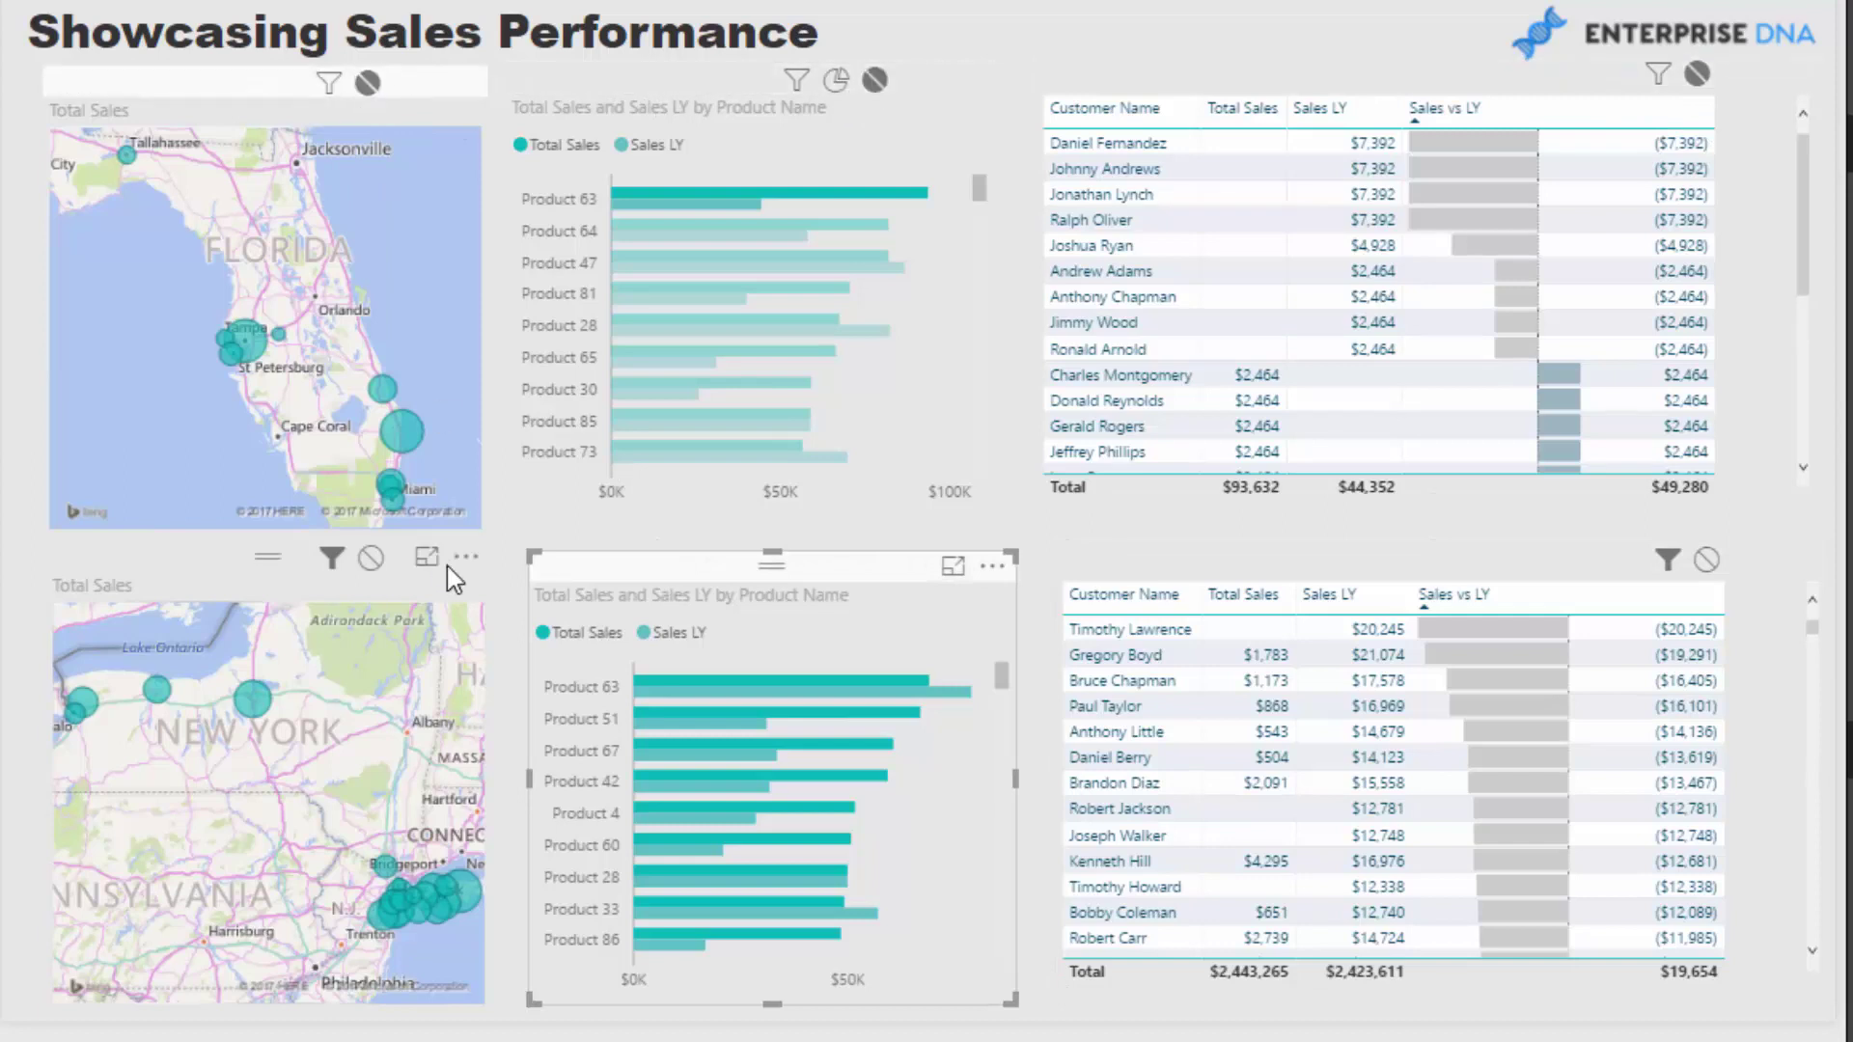
left_click(275, 587)
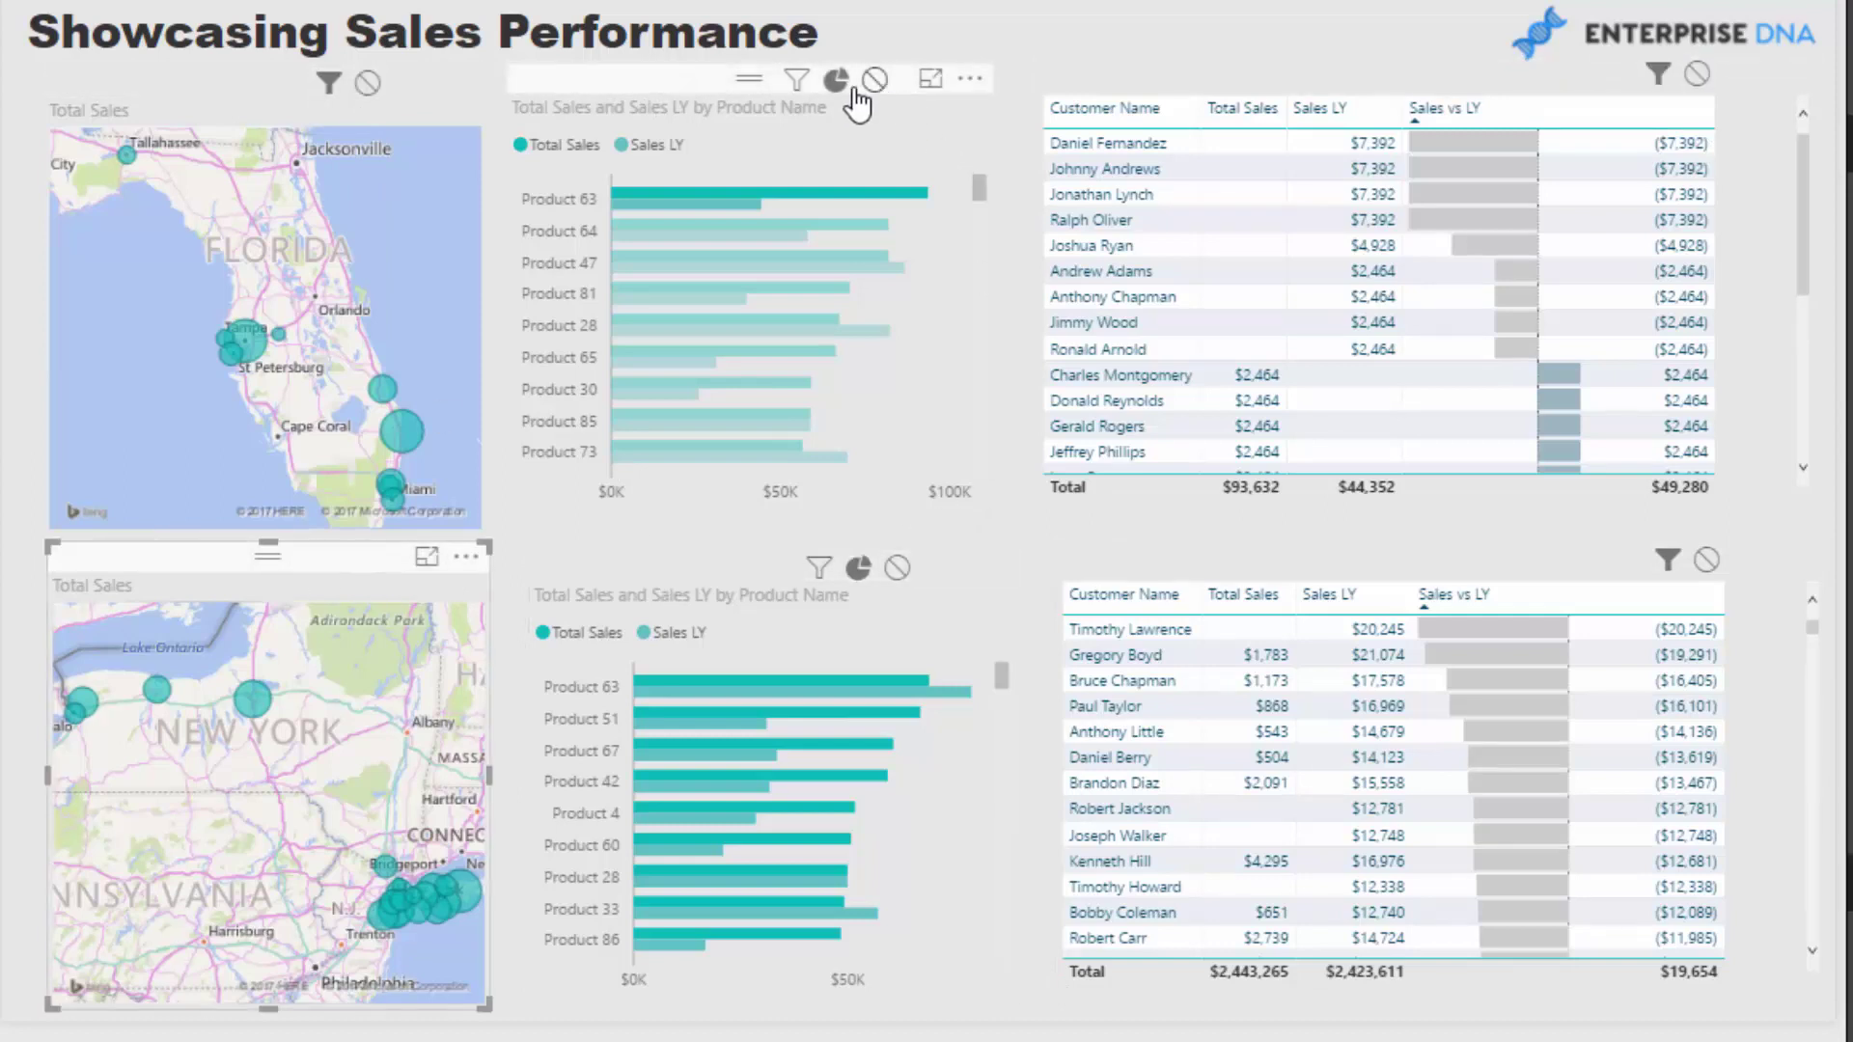
left_click(368, 83)
left_click(1697, 73)
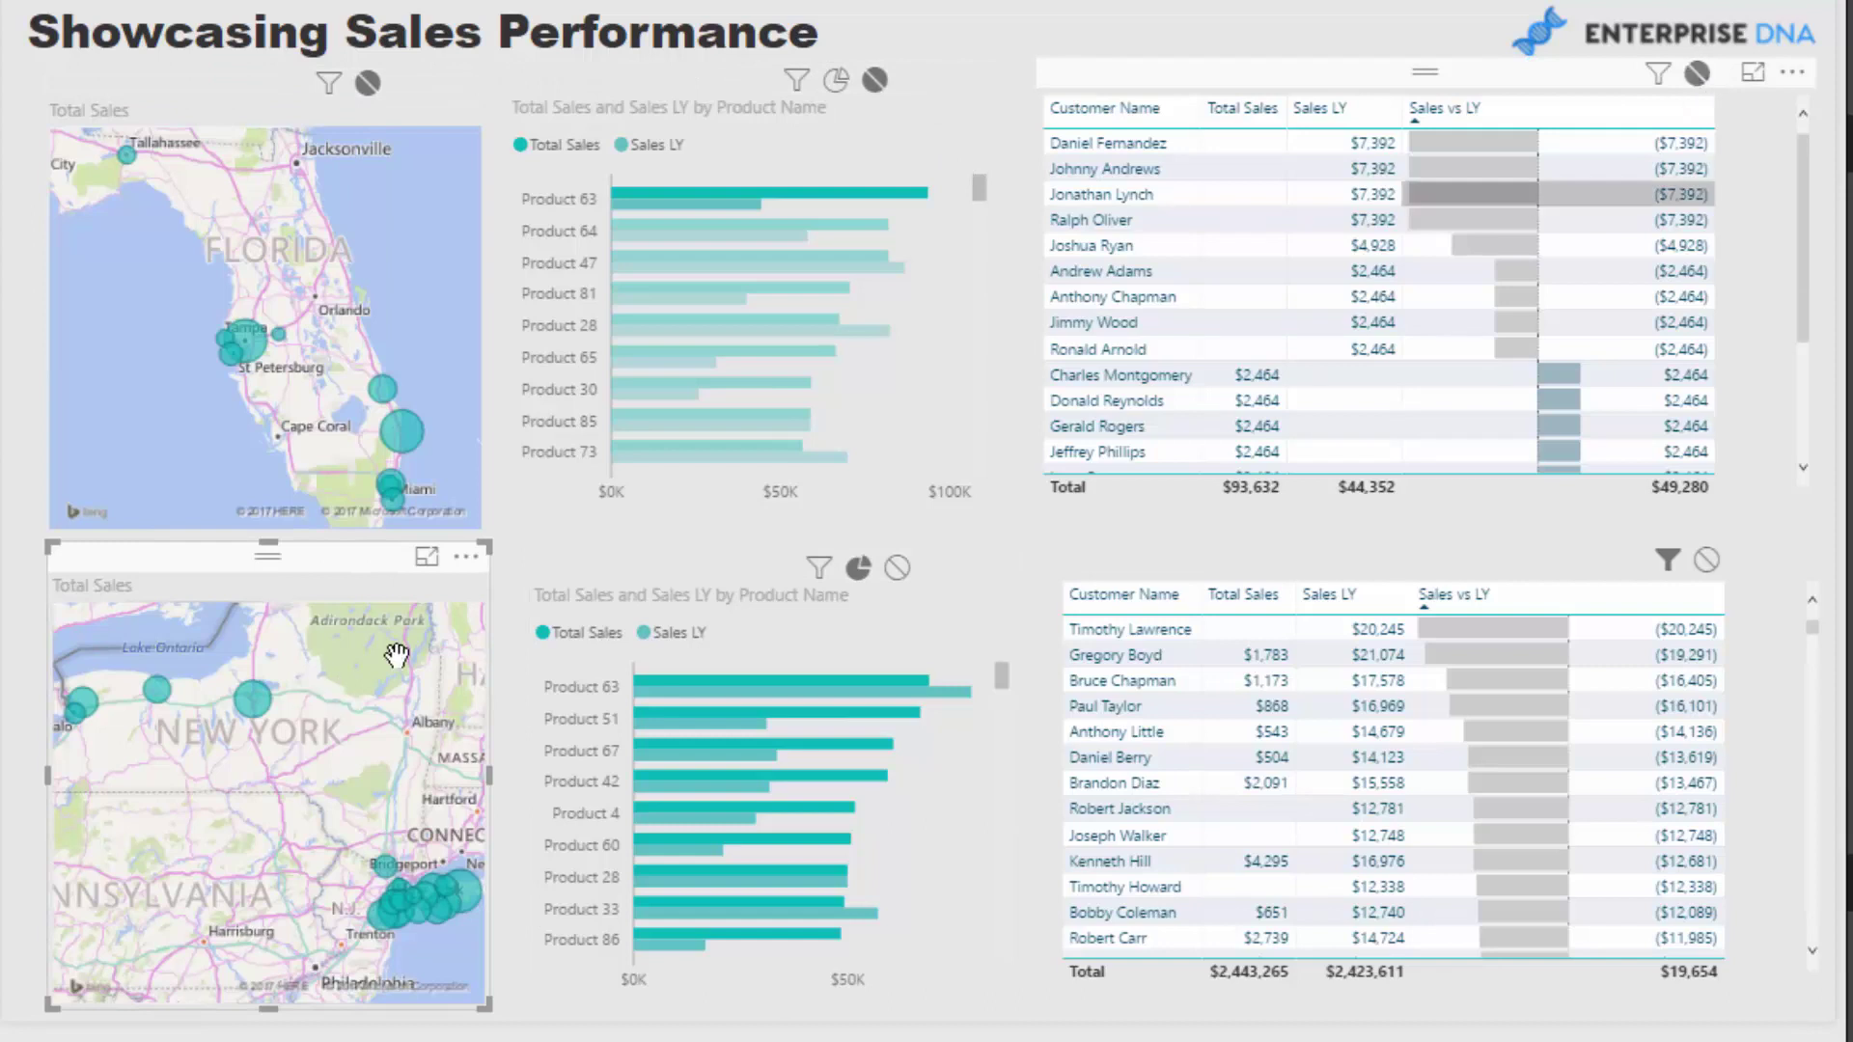
left_click(238, 832)
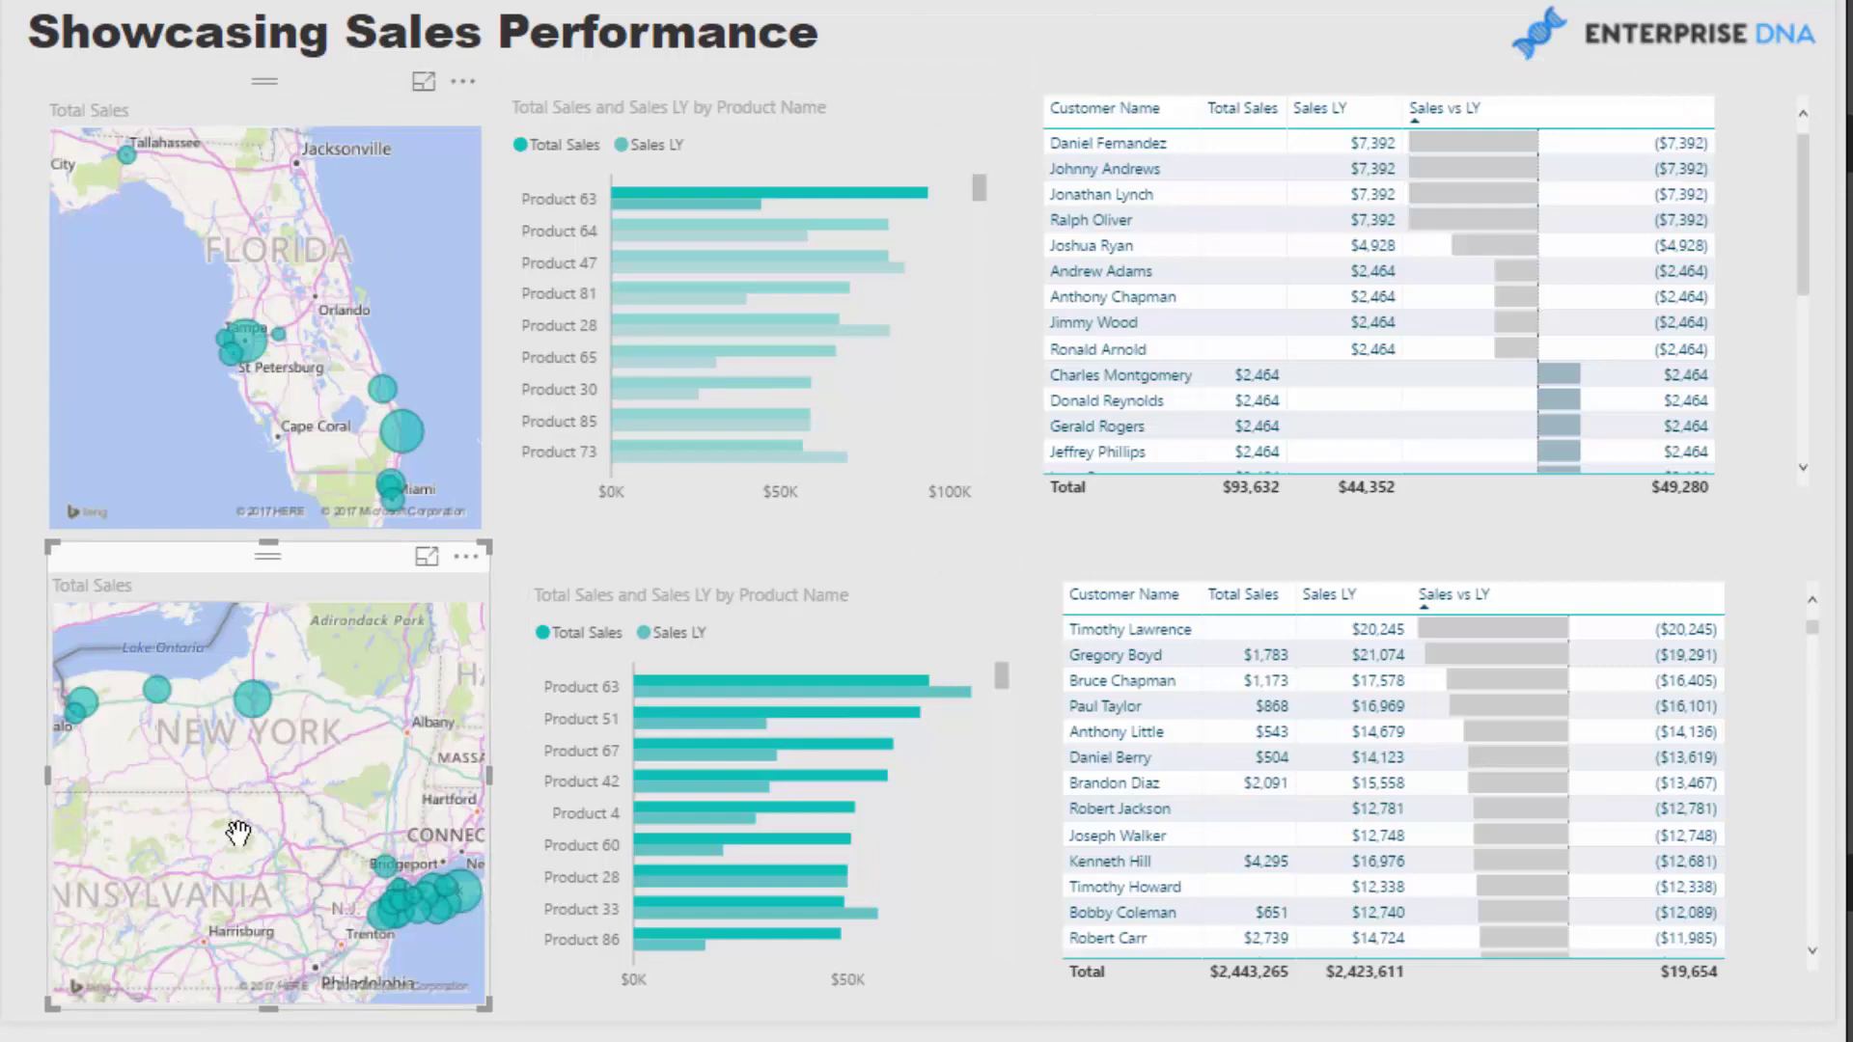
Step: Set the New York and Florida maps to filter, instead of highlight, the product bar charts in their own rows
left_click(242, 703)
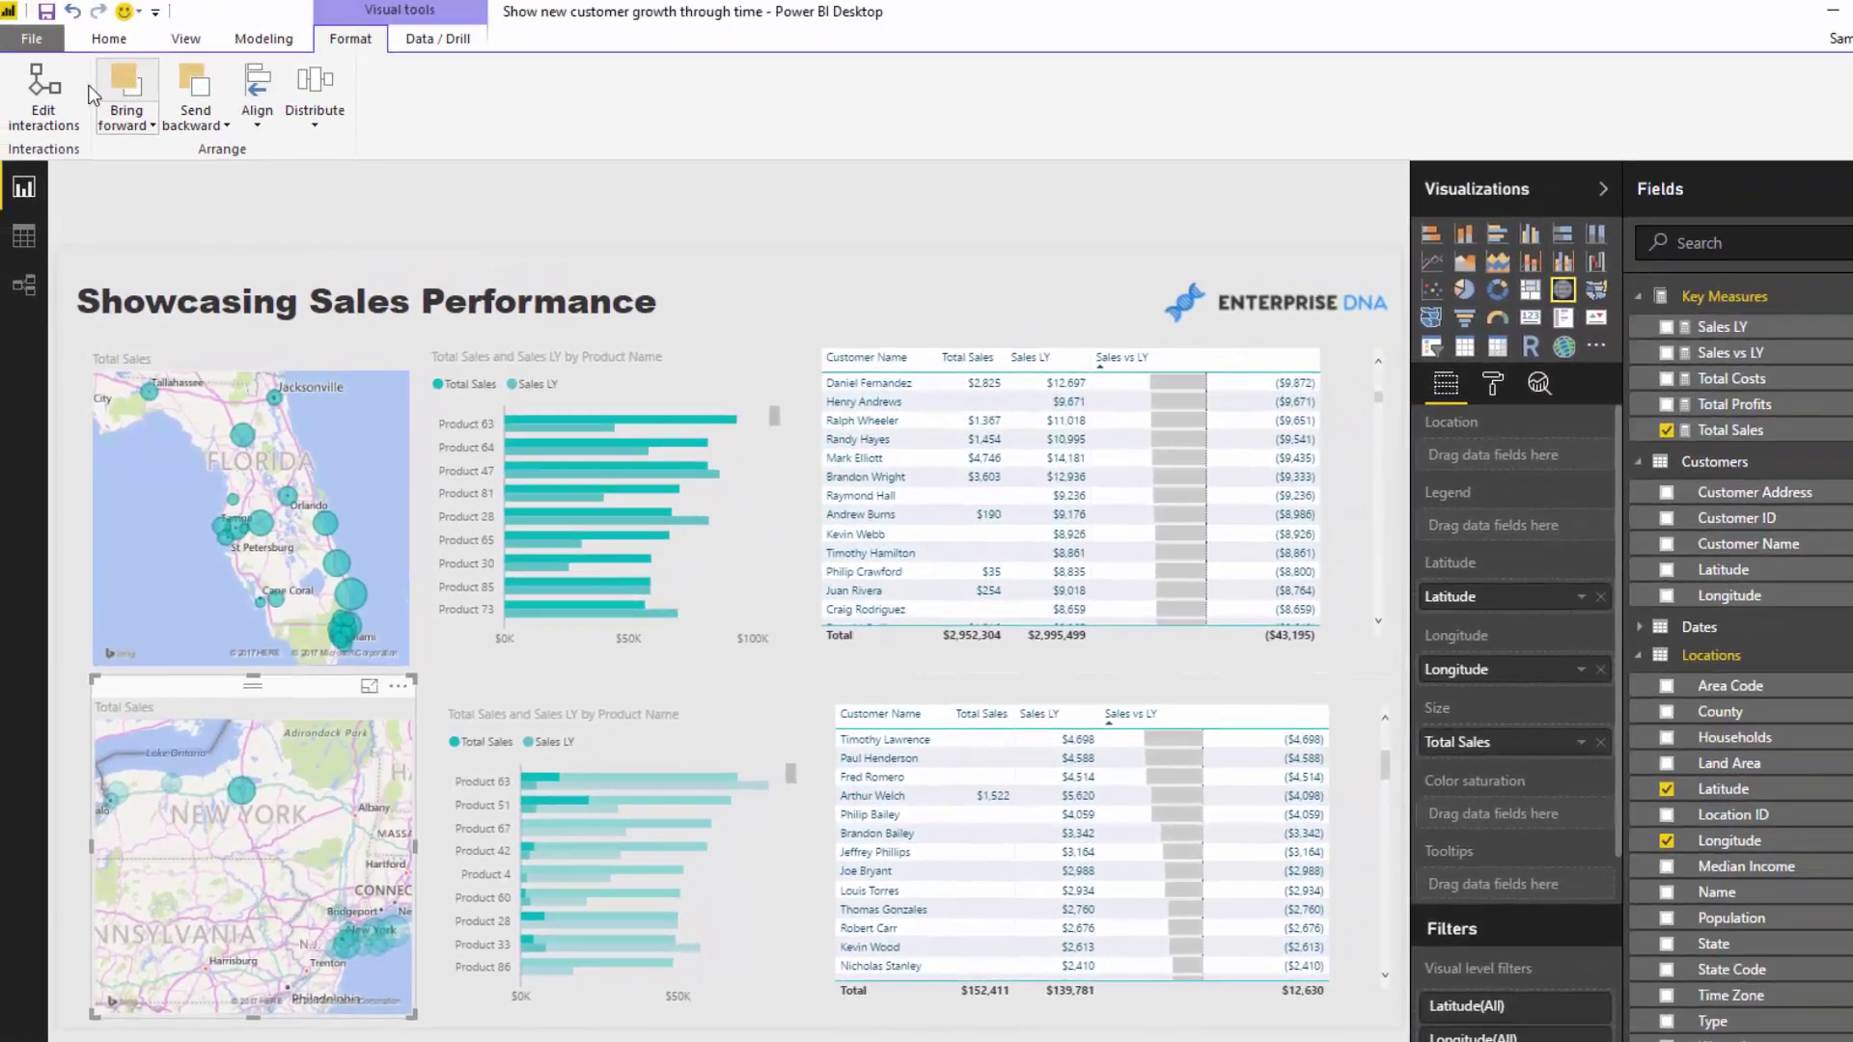
left_click(47, 96)
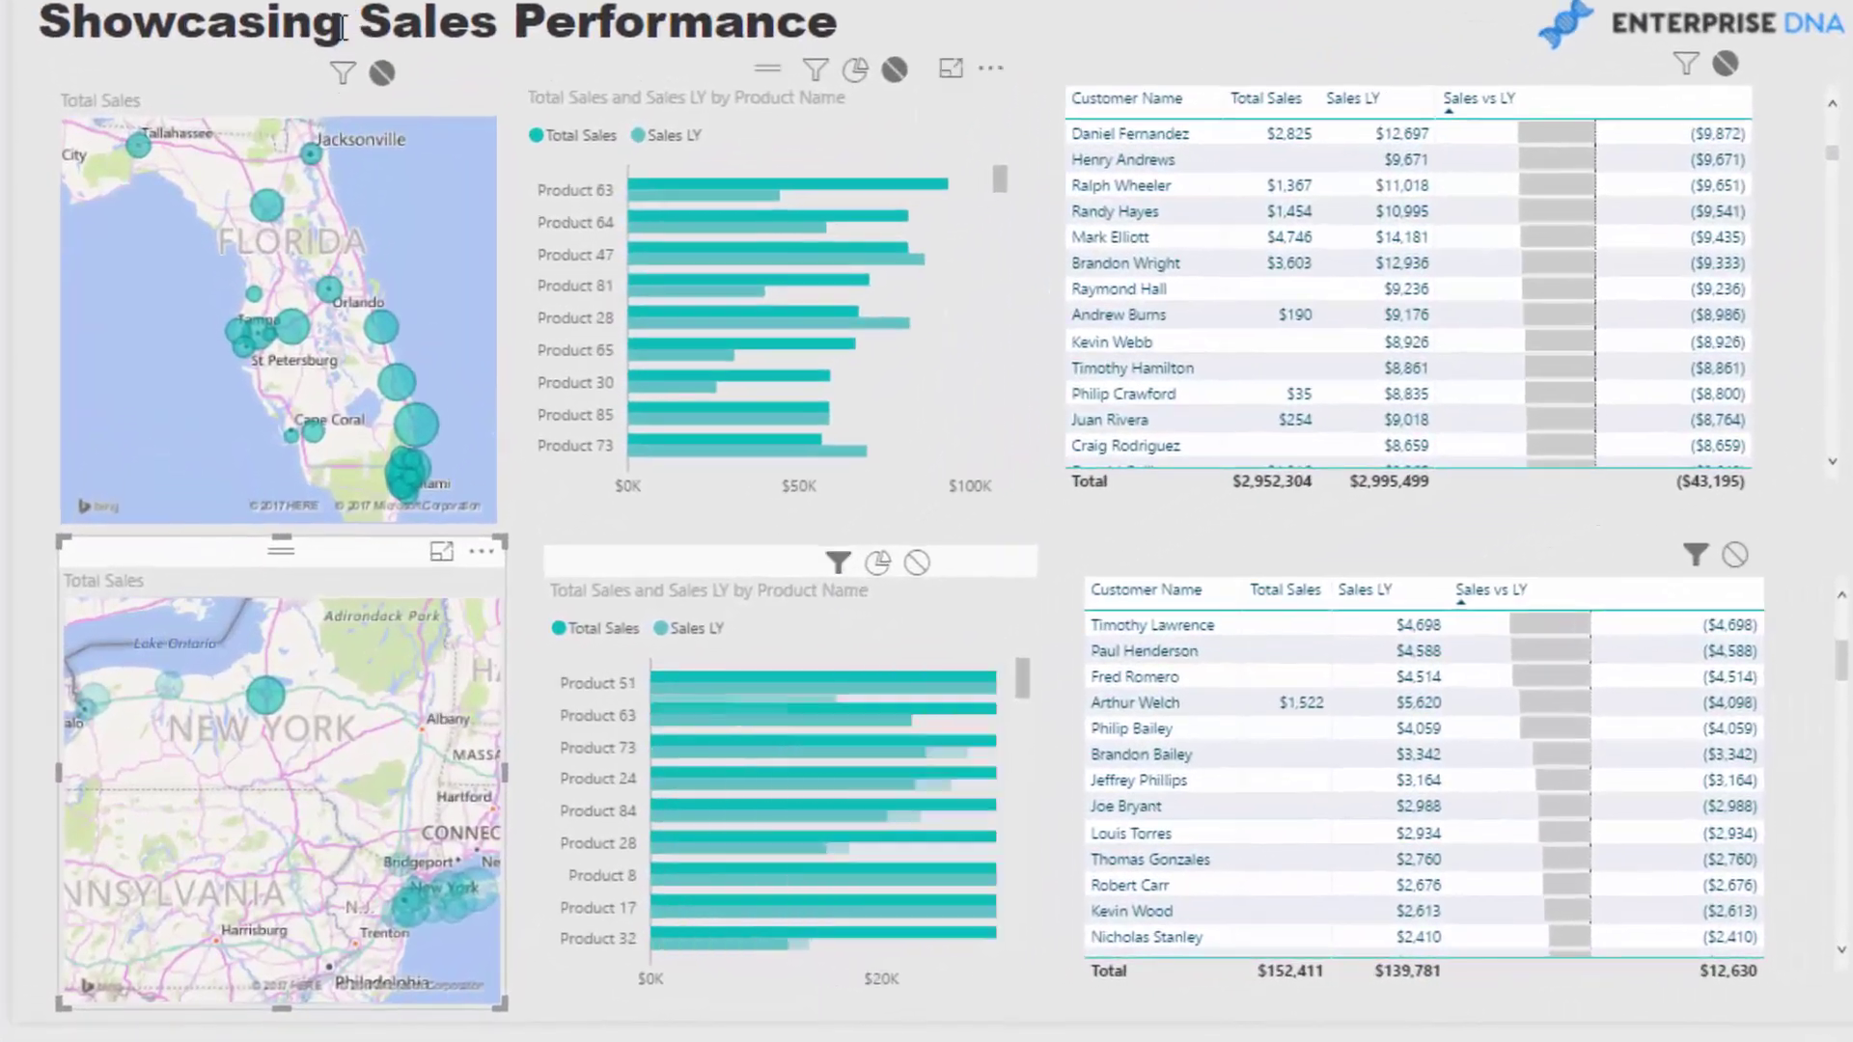
left_click(292, 88)
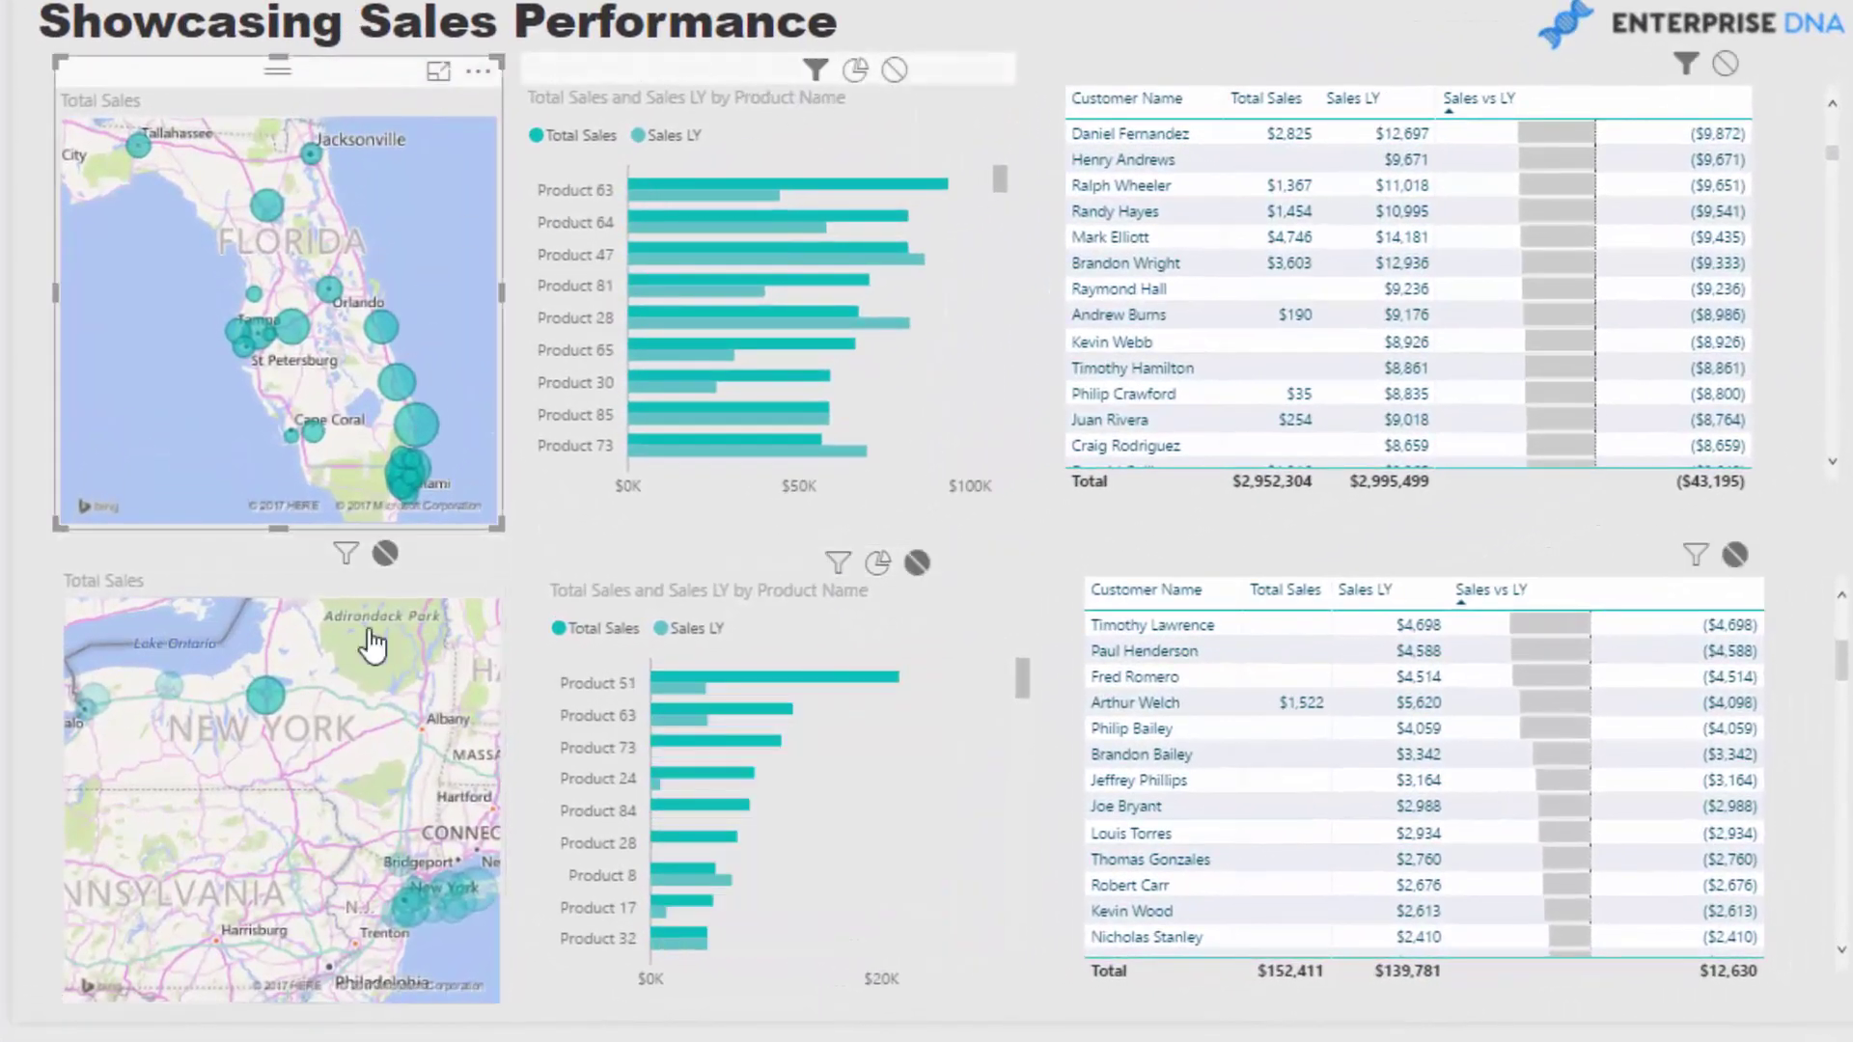
Step: Filter the New York visuals by the map bubble just south of Lake Ontario and examine that location's customer sales against last year
left_click(169, 685)
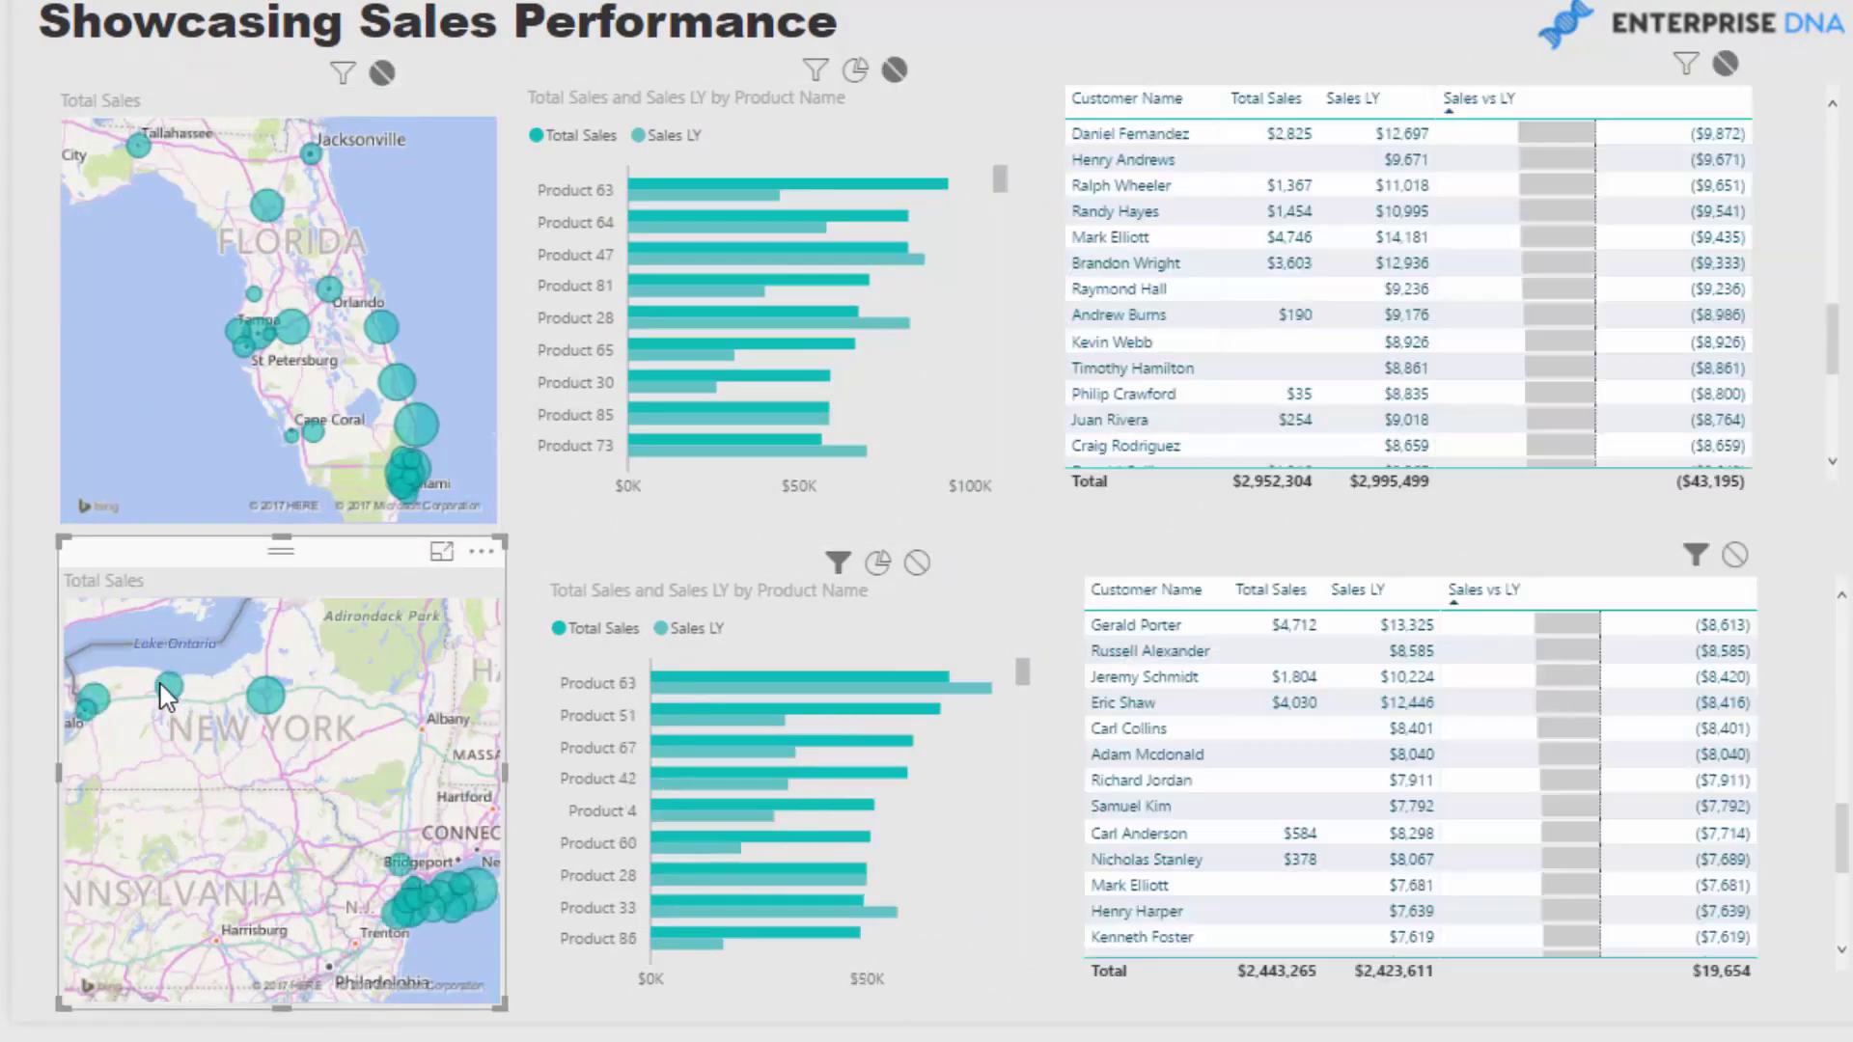
scroll(884, 715, "down", 5)
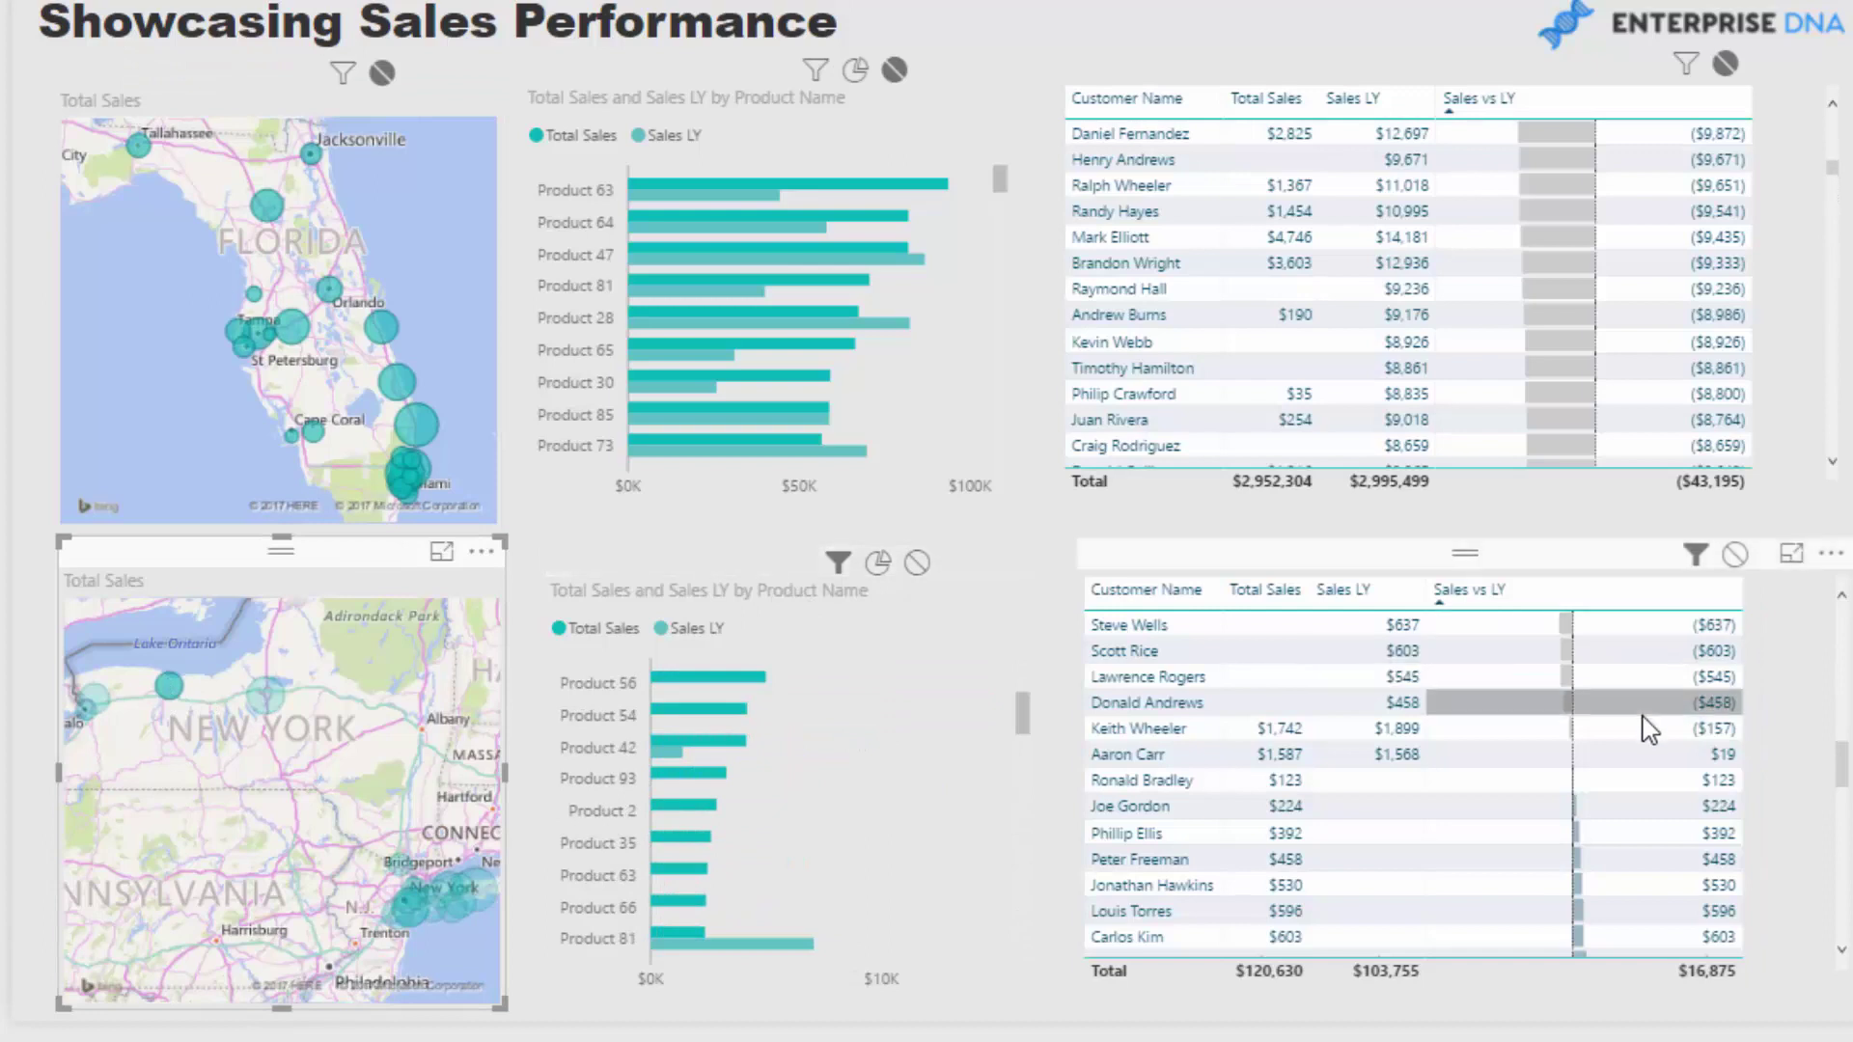
scroll(1378, 678, "up", 5)
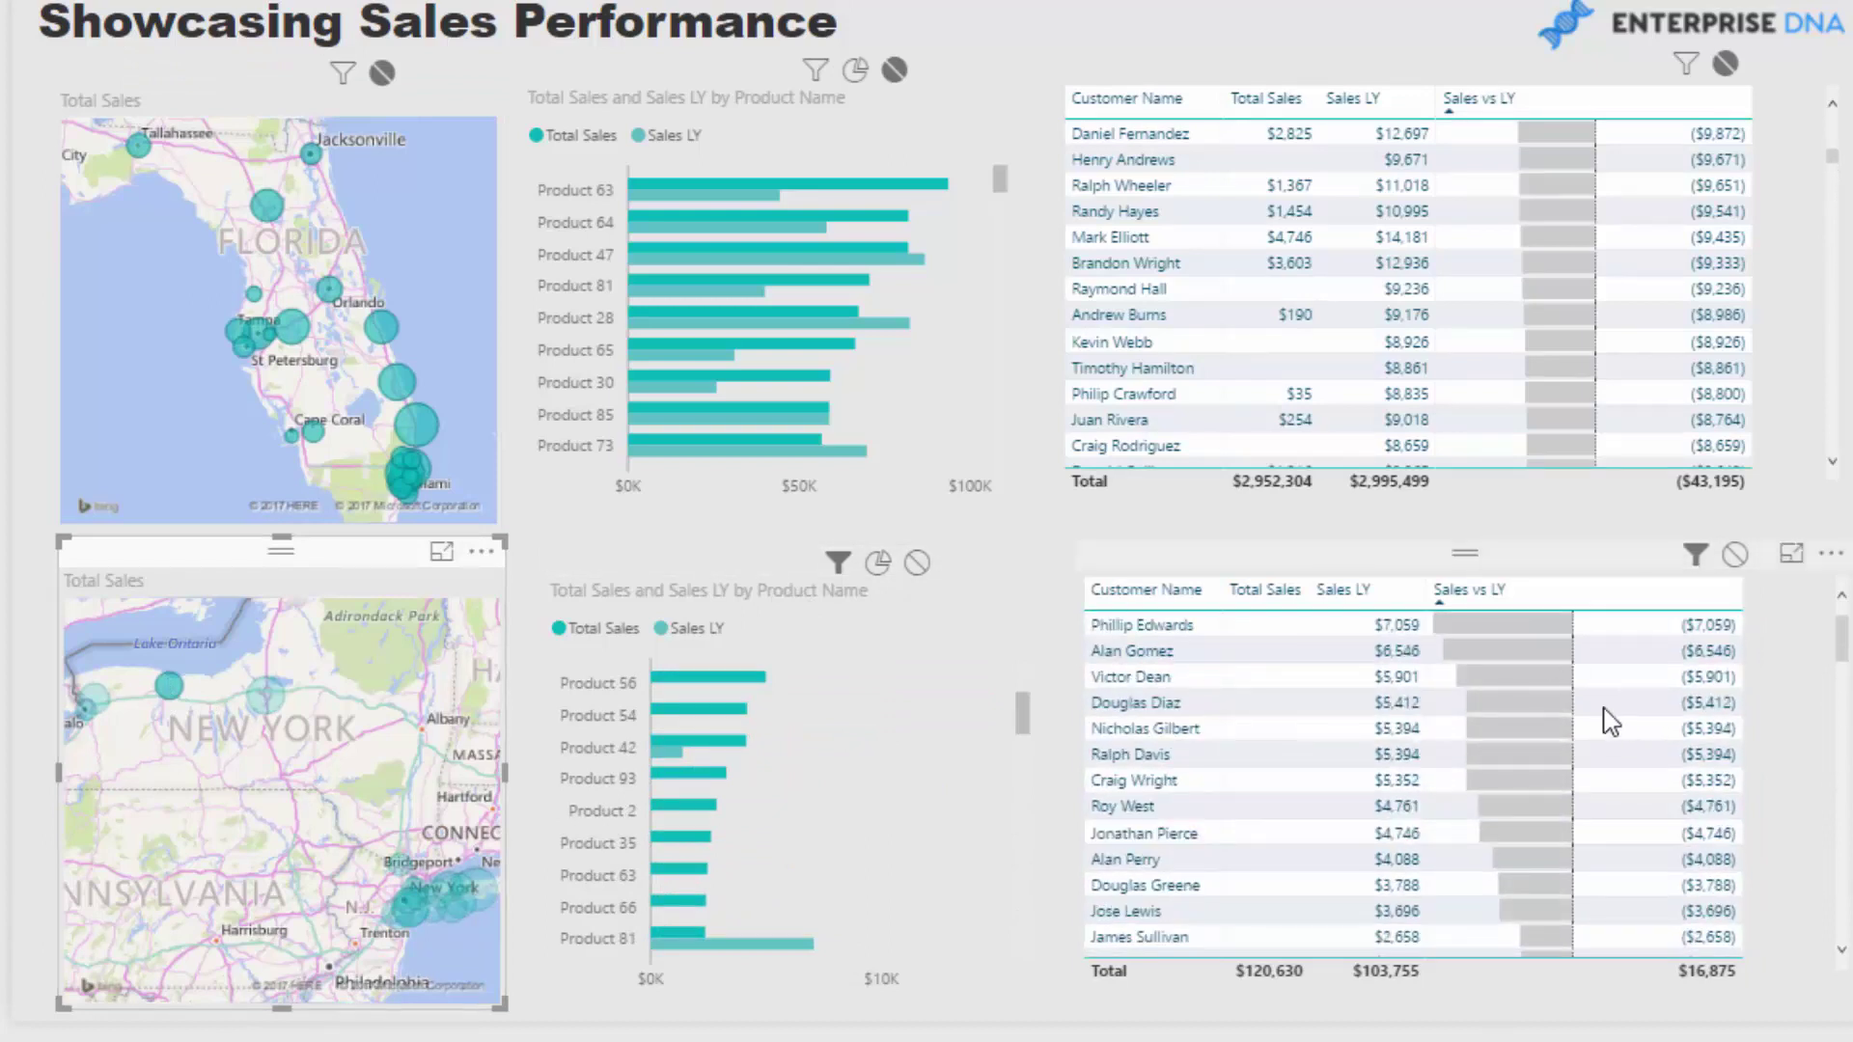
mouse_move(1425, 671)
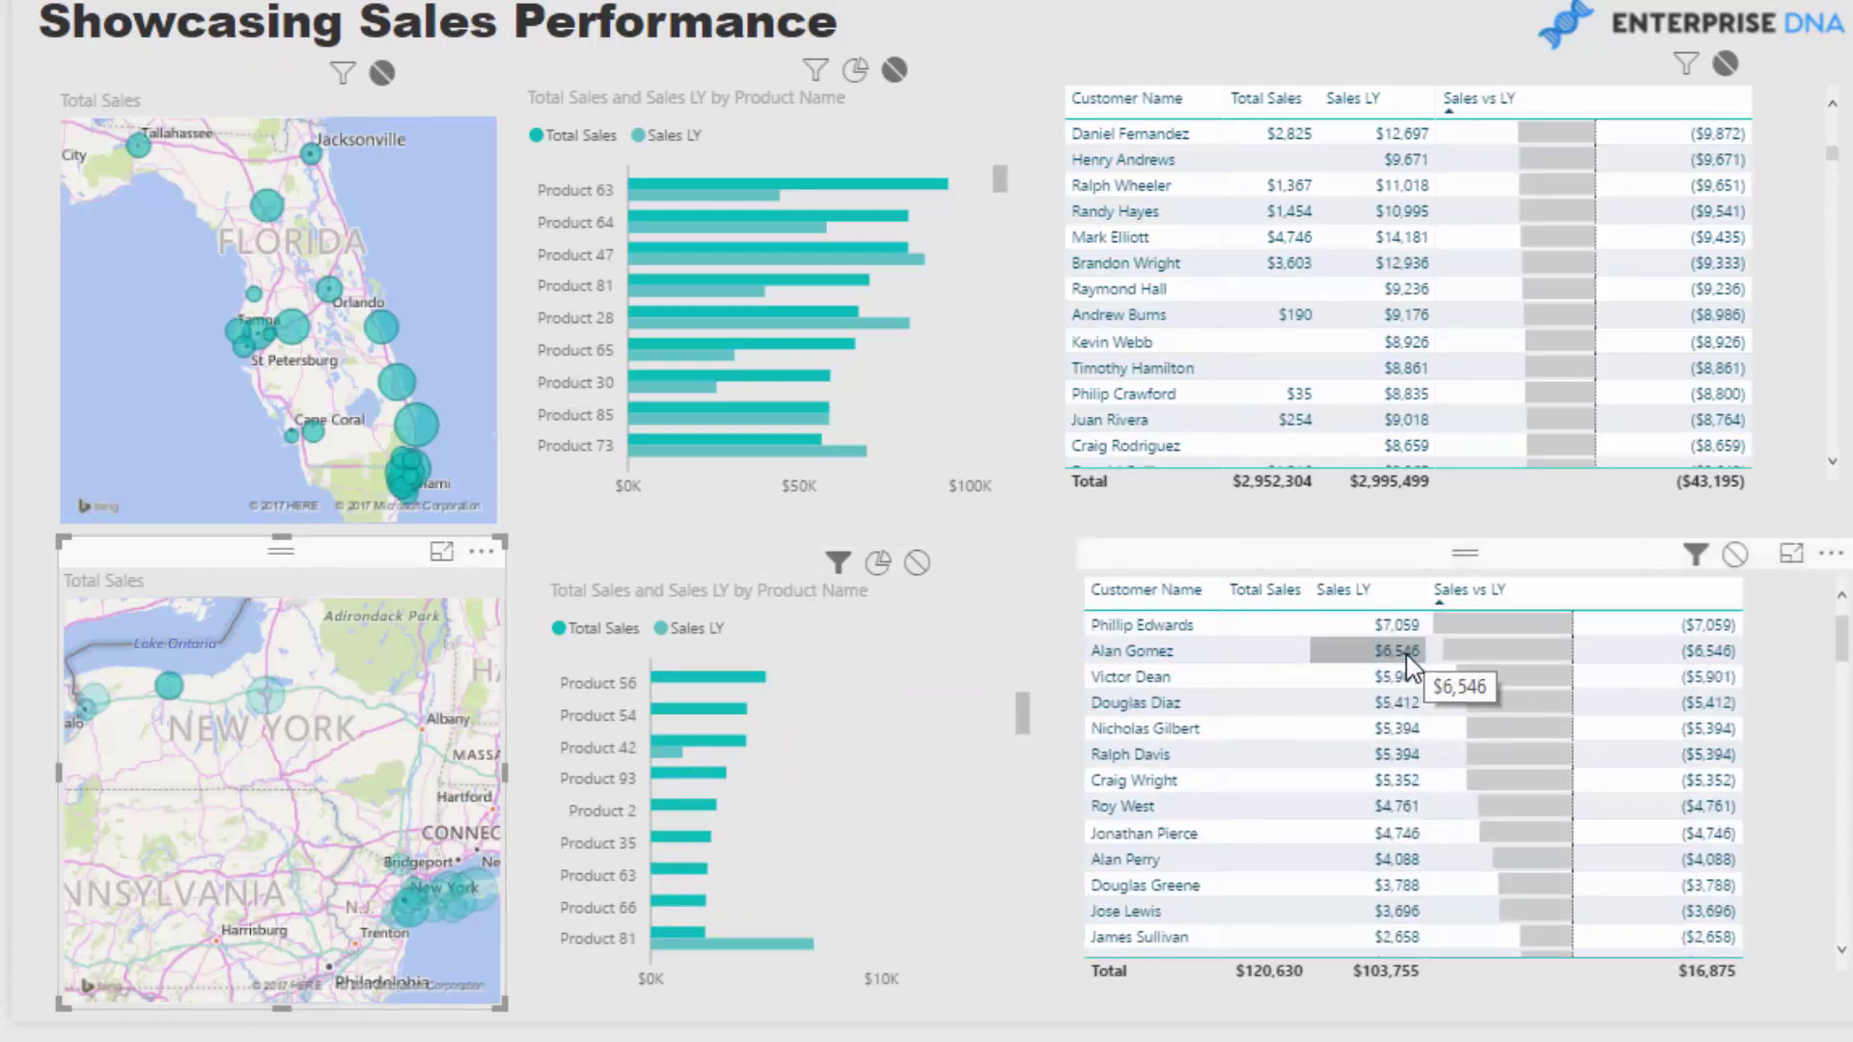
scroll(1405, 654, "down", 5)
scroll(1406, 654, "up", 5)
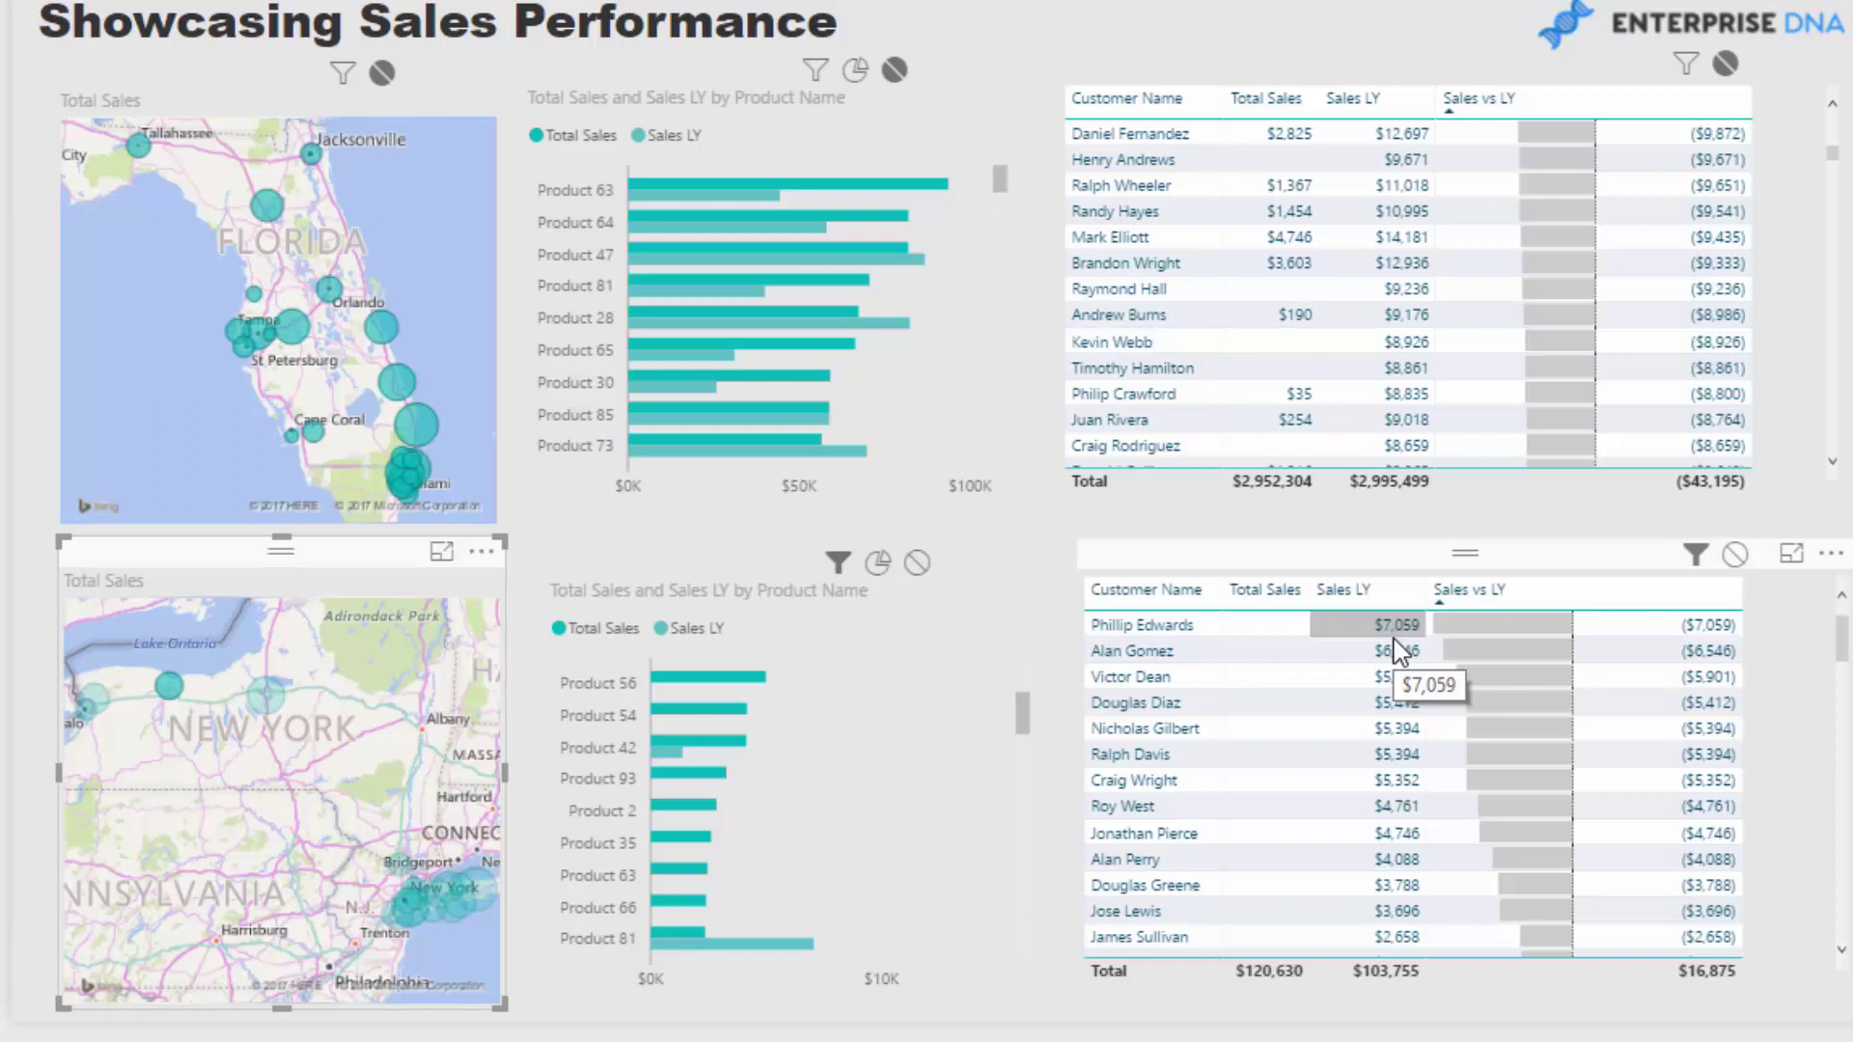
Step: Clear the New York map selection and look through the full New York customer table down to the customers with sales growth
left_click(170, 687)
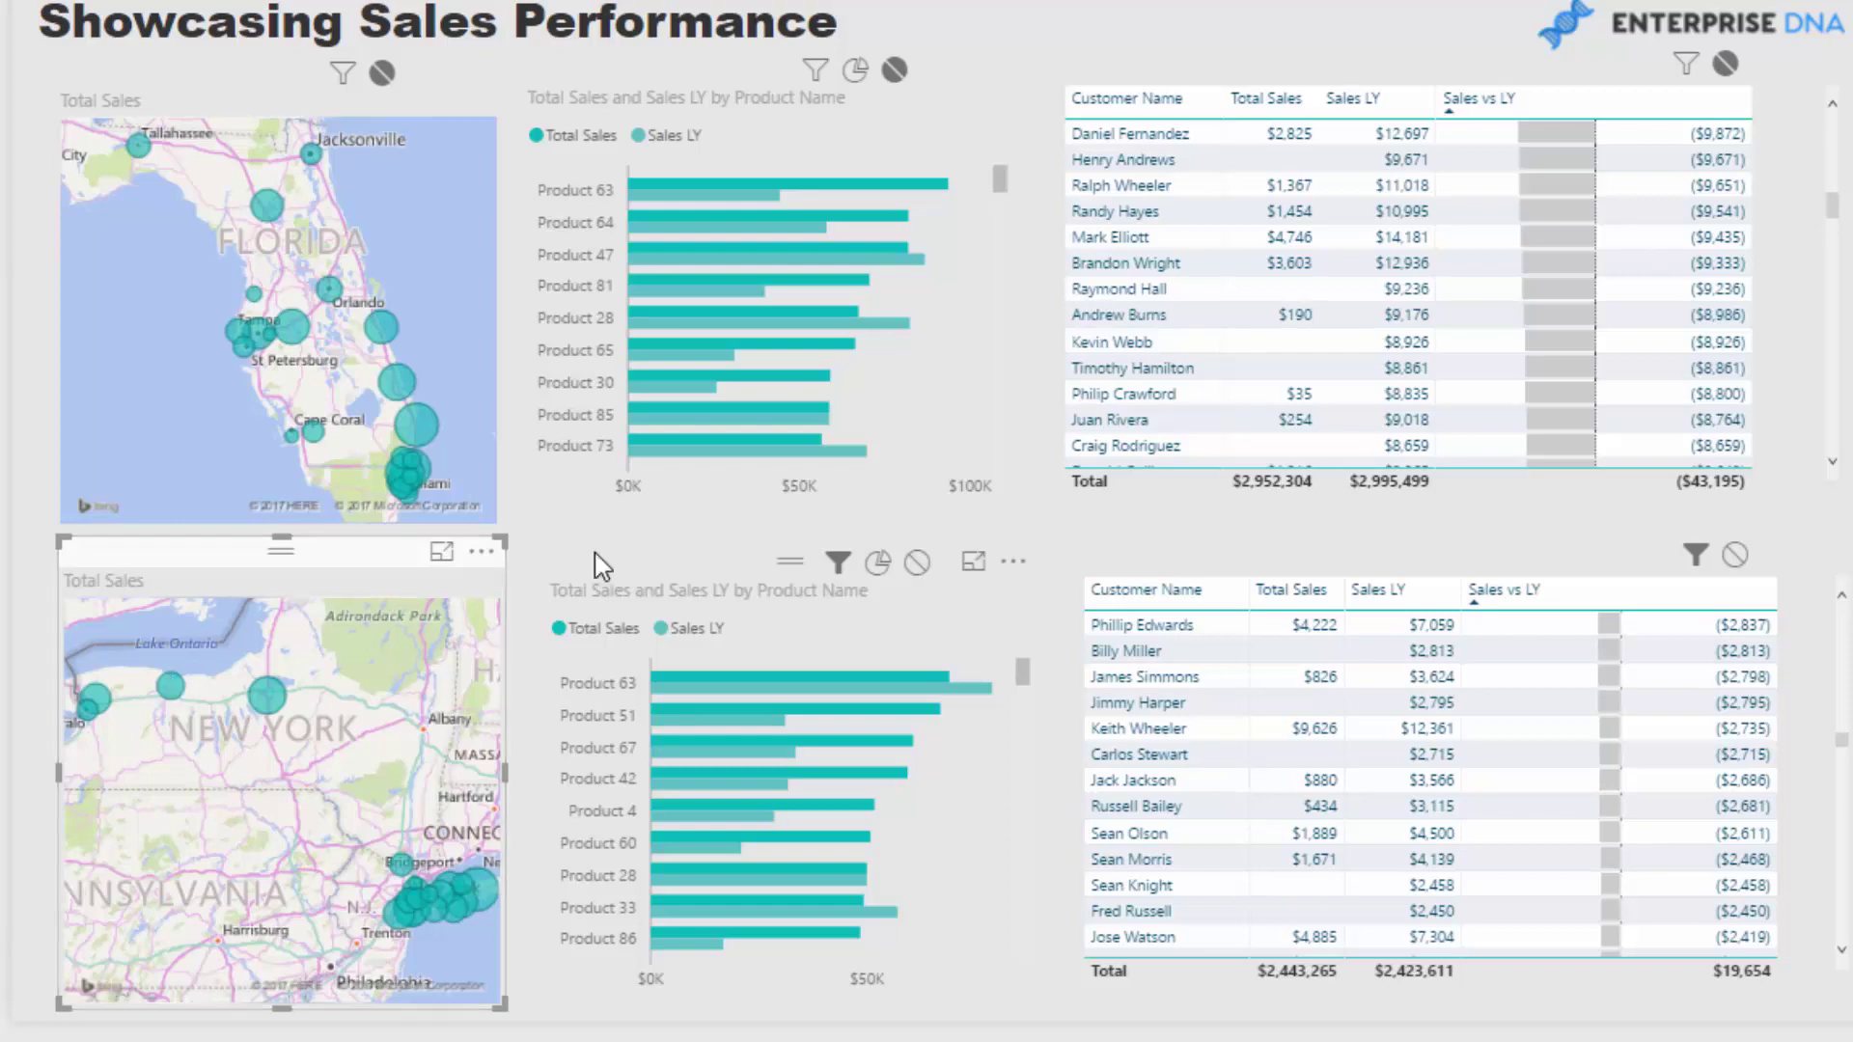
left_click_drag(1840, 751, 1841, 920)
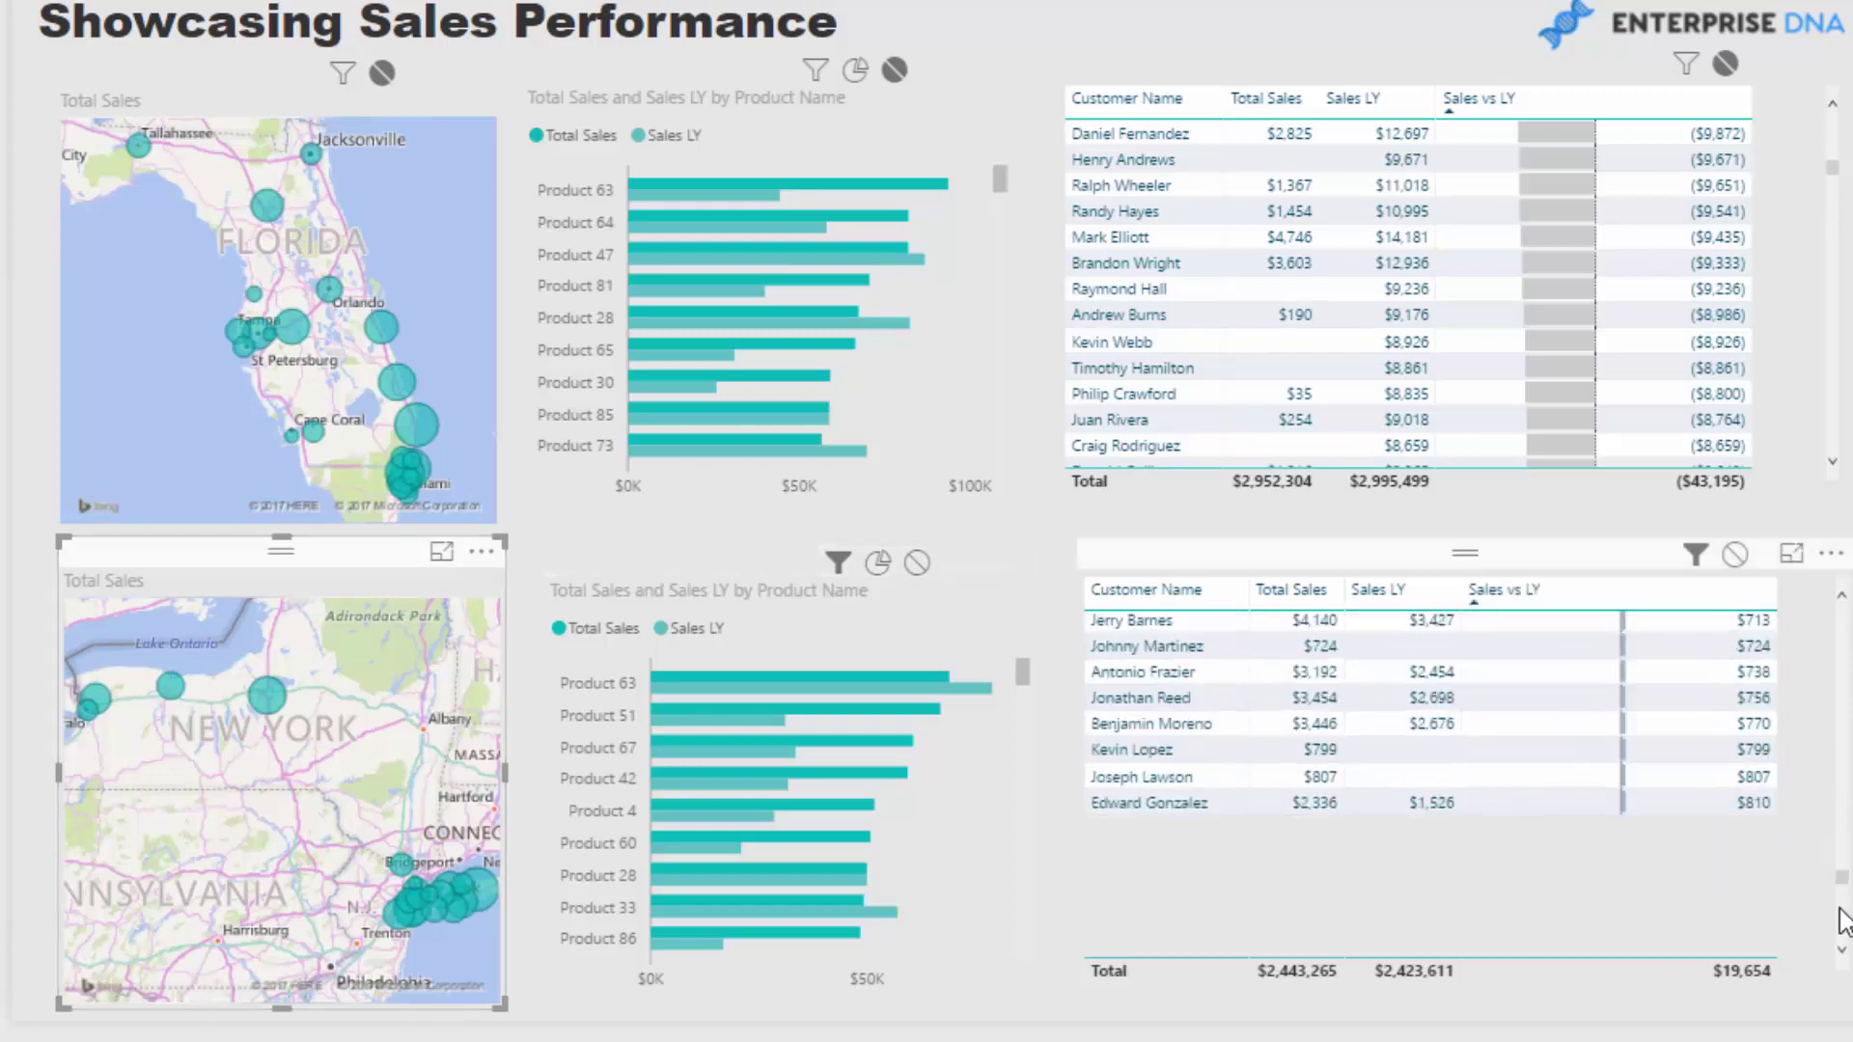
scroll(1788, 873, "down", 5)
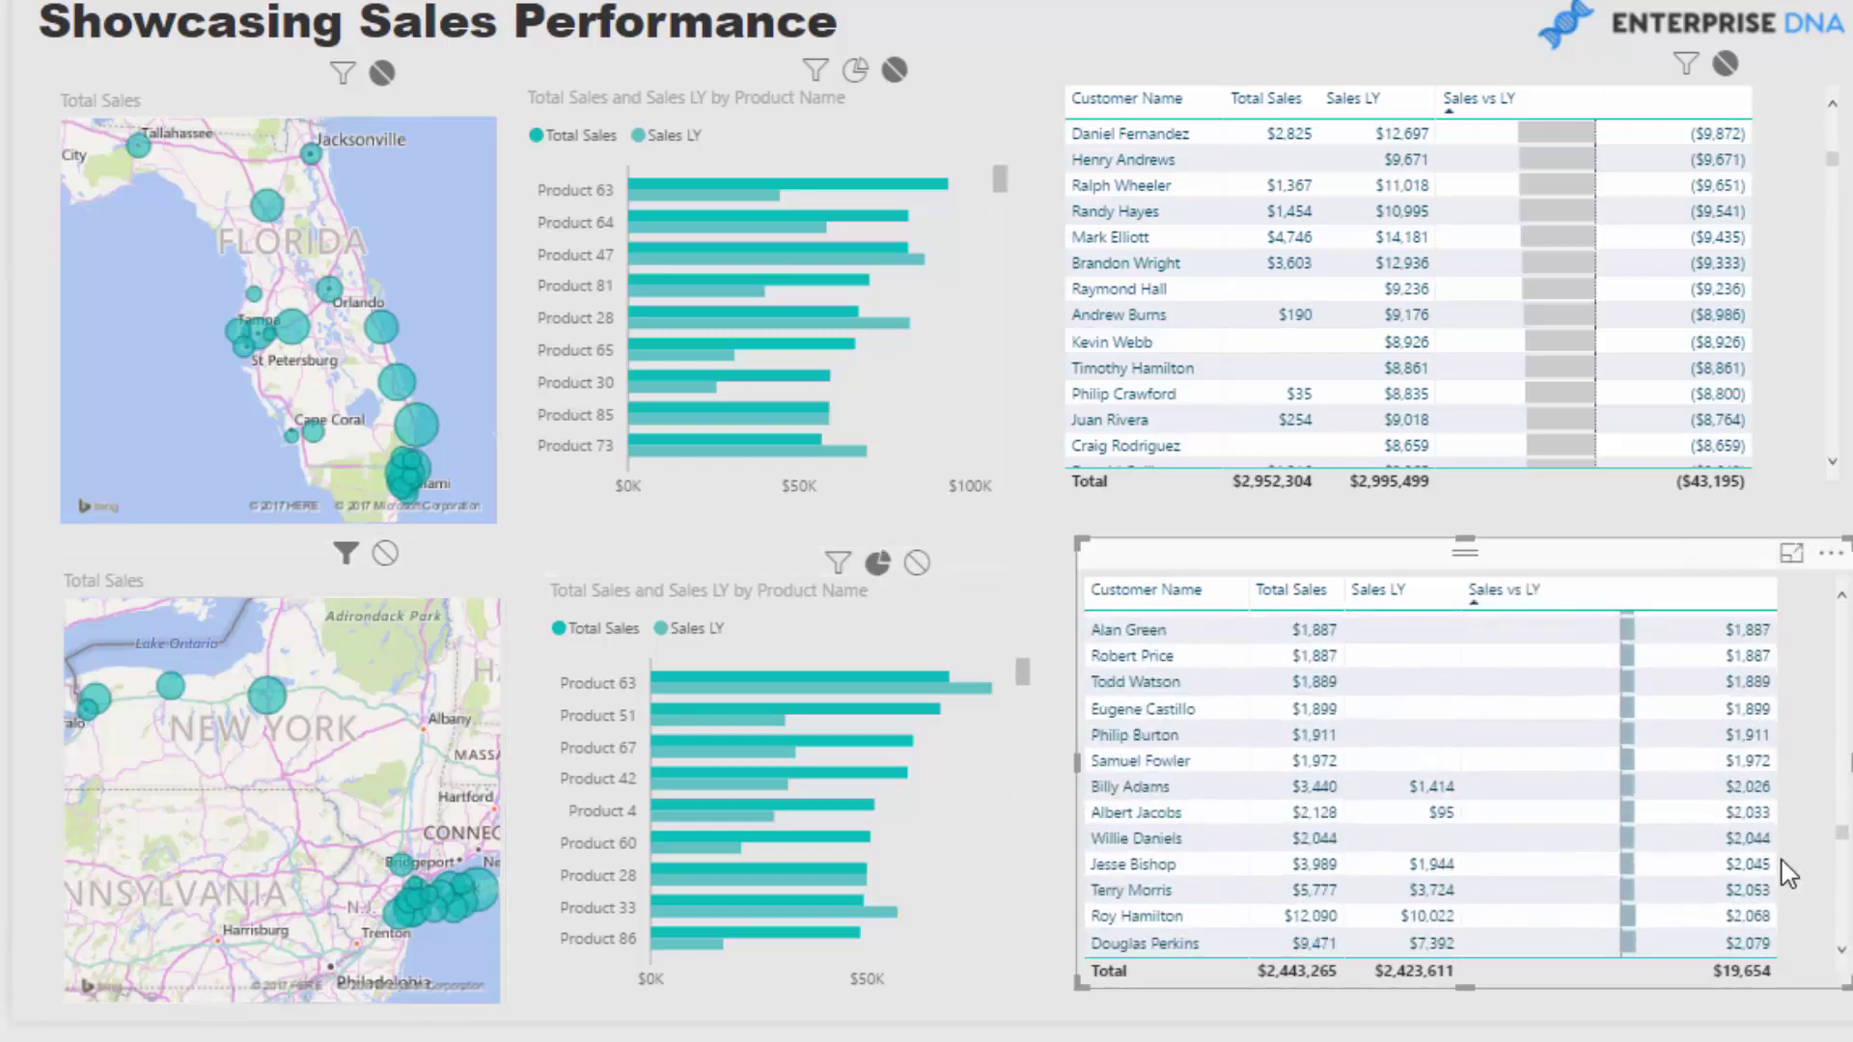